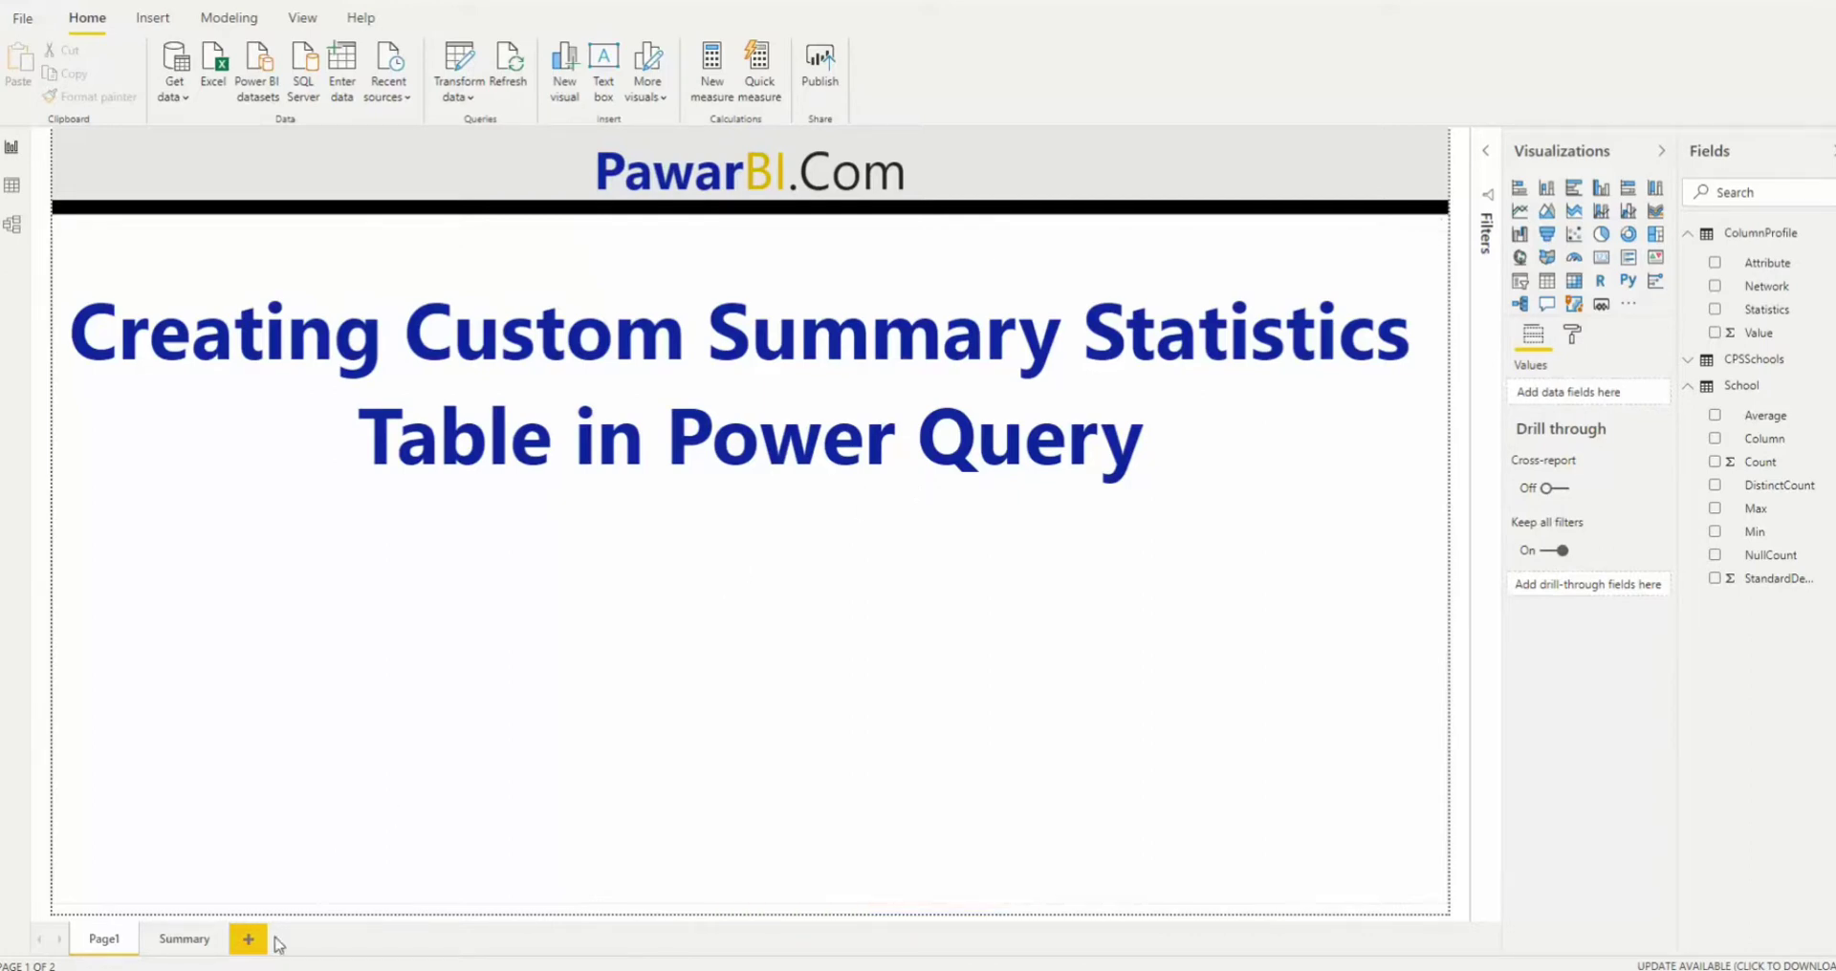
- Bring up the r/PowerBI Reddit thread about Table.Profile respecting slicers and handling strings
key("alt+Tab")
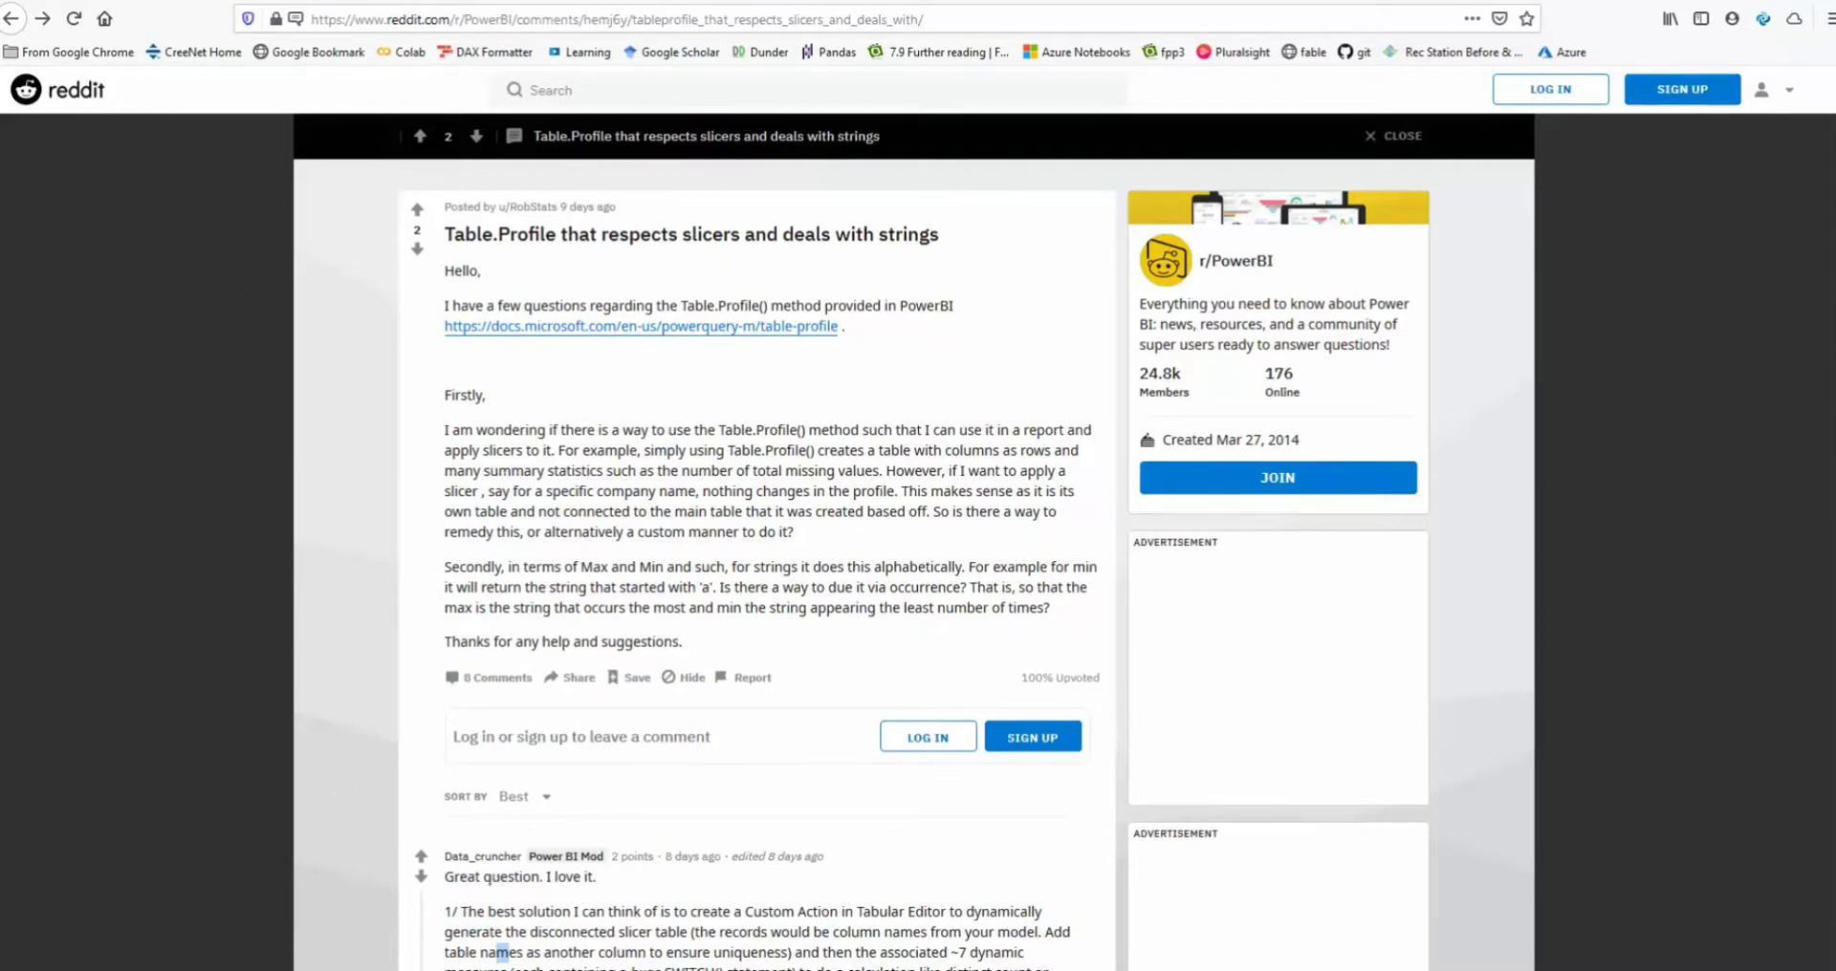
- Open the Summary page and step the Attribute slicer from GR2 MATH through NSGP READING
left_click(415, 953)
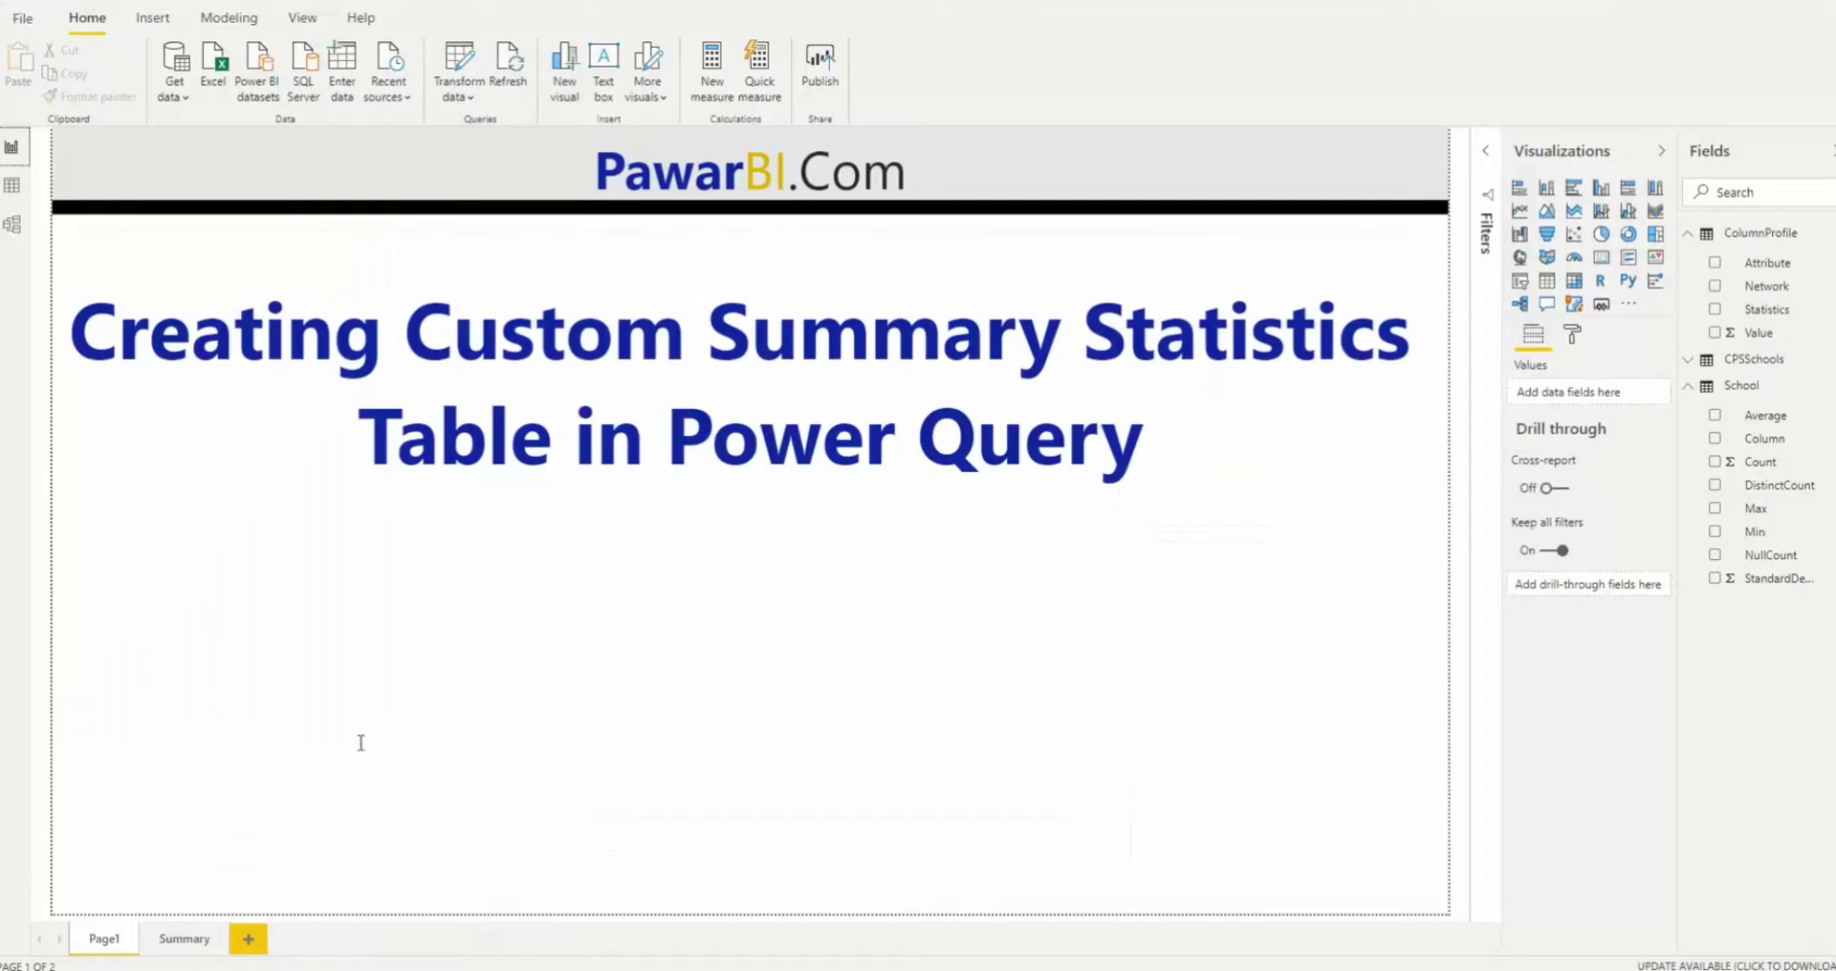
left_click(182, 945)
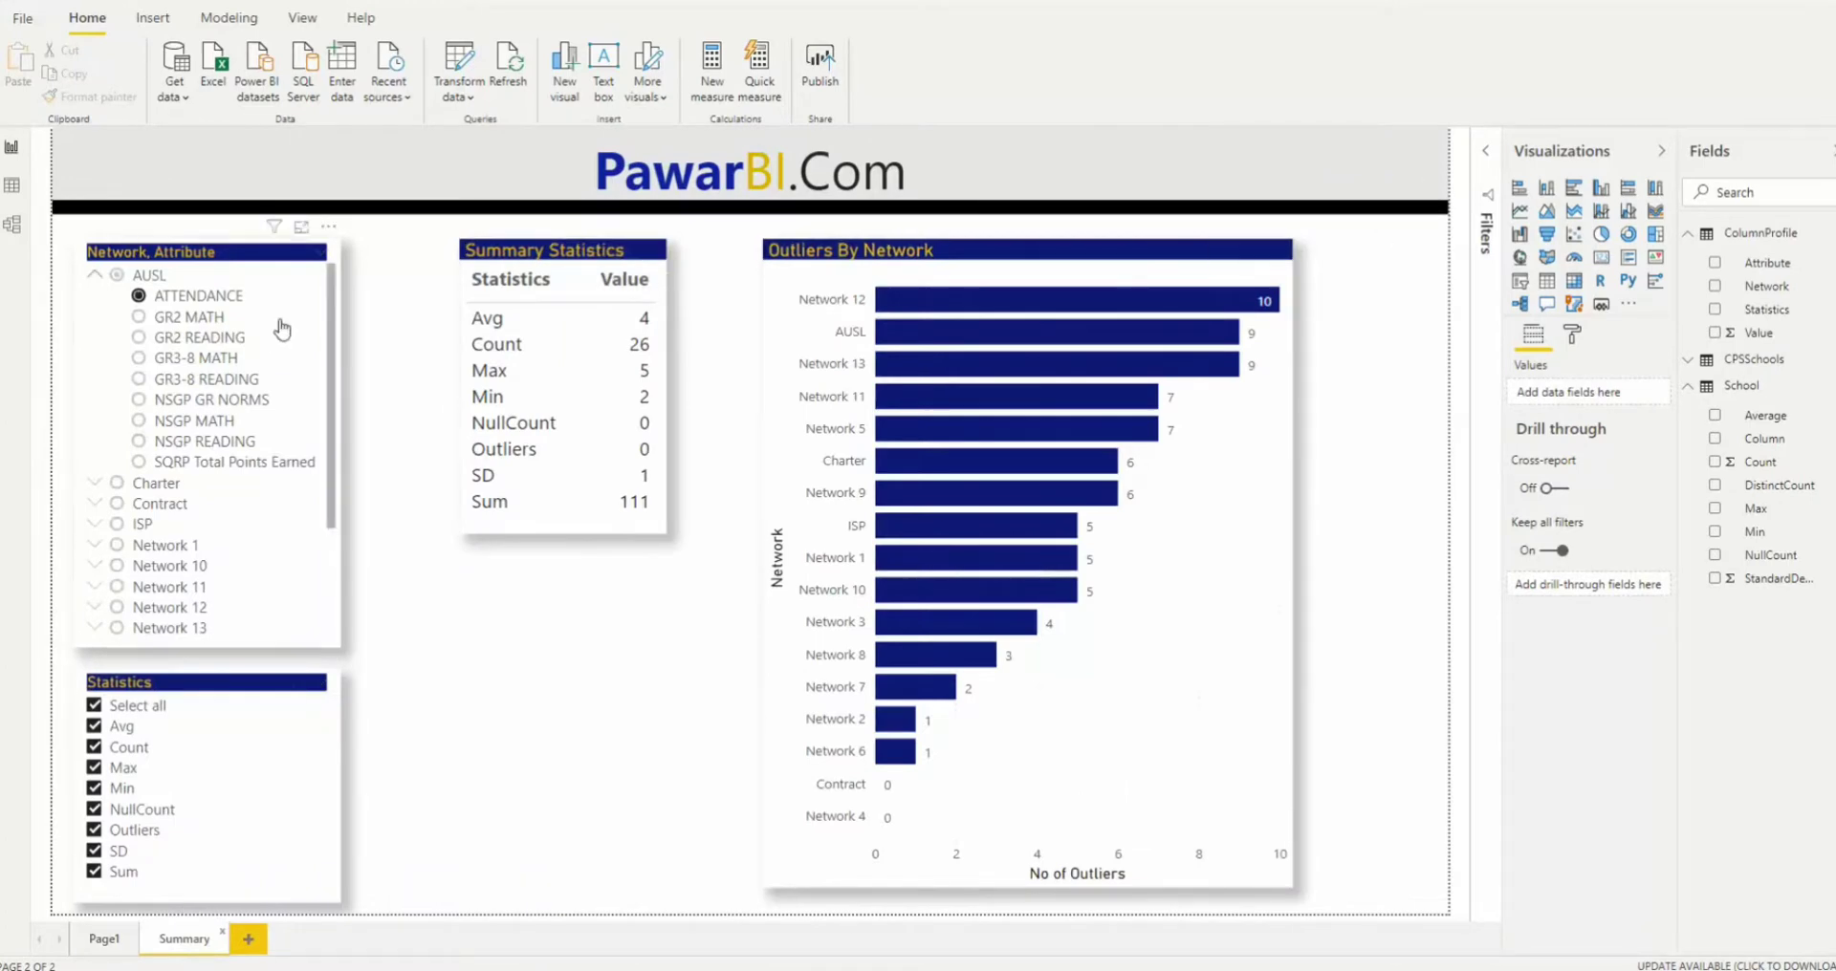
left_click(150, 327)
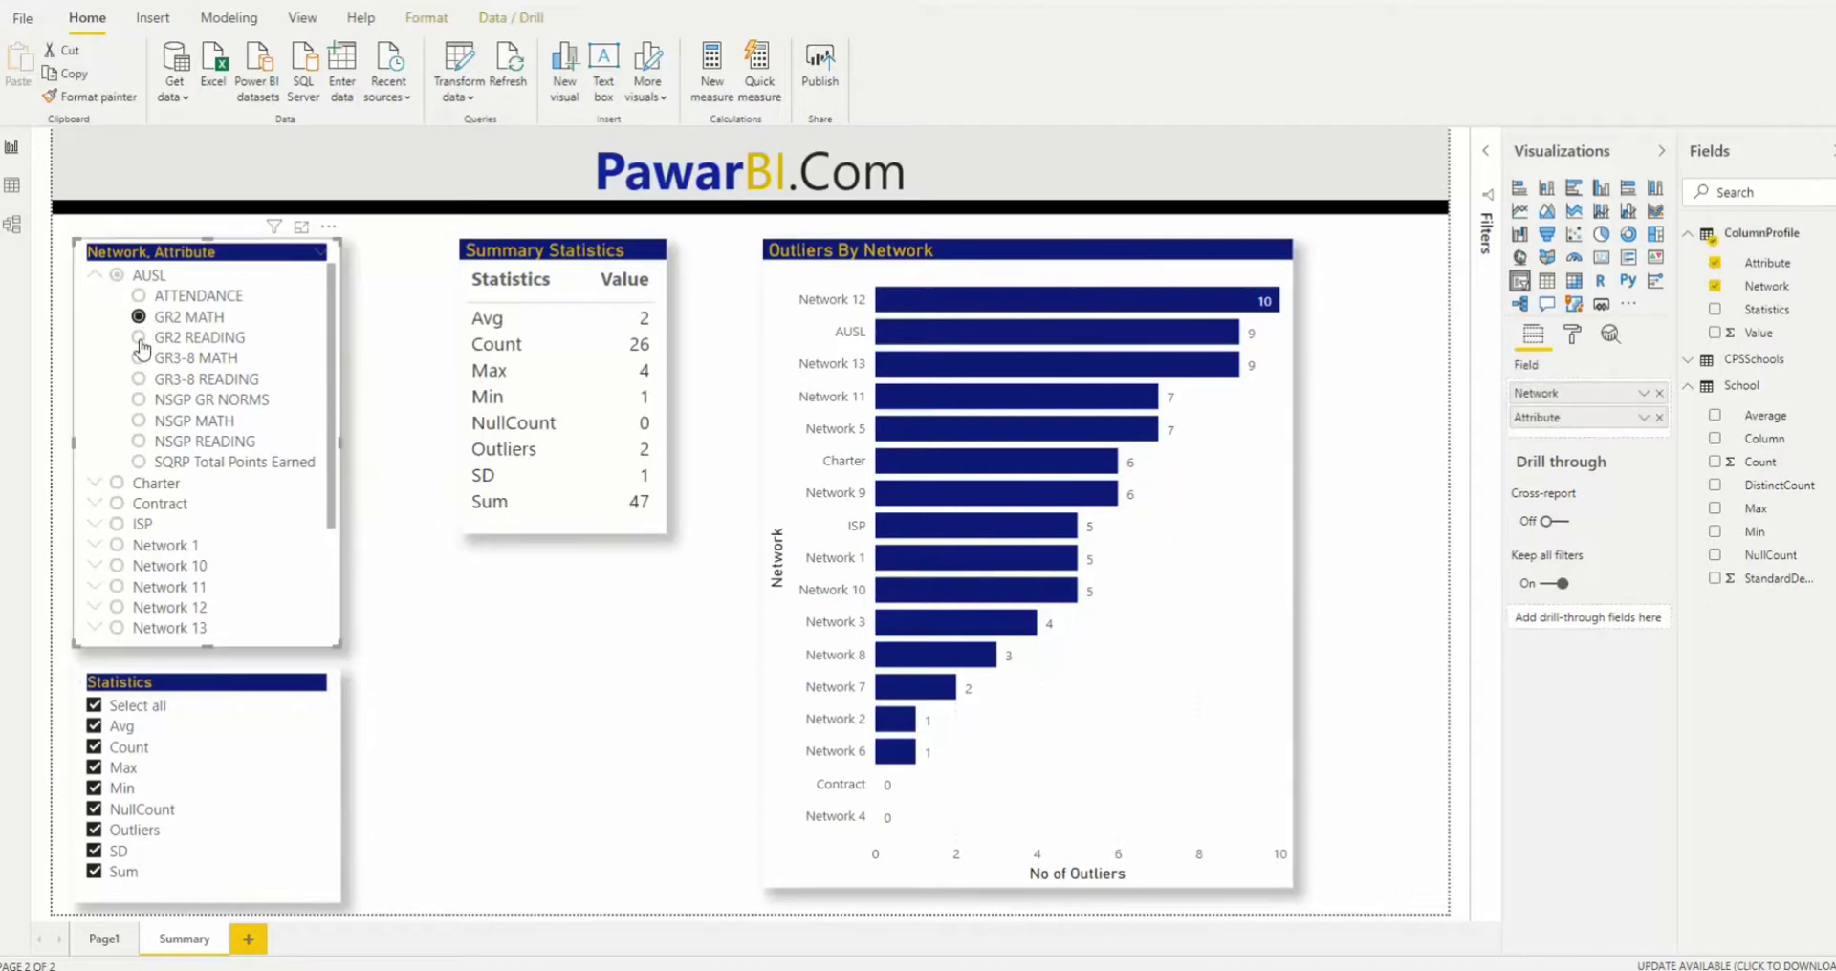
left_click(139, 359)
left_click(139, 380)
left_click(140, 402)
left_click(139, 422)
left_click(139, 441)
- Filter to SQRP Total Points Earned and show only the Avg, Count, Min and Max statistics
left_click(187, 460)
left_click(93, 725)
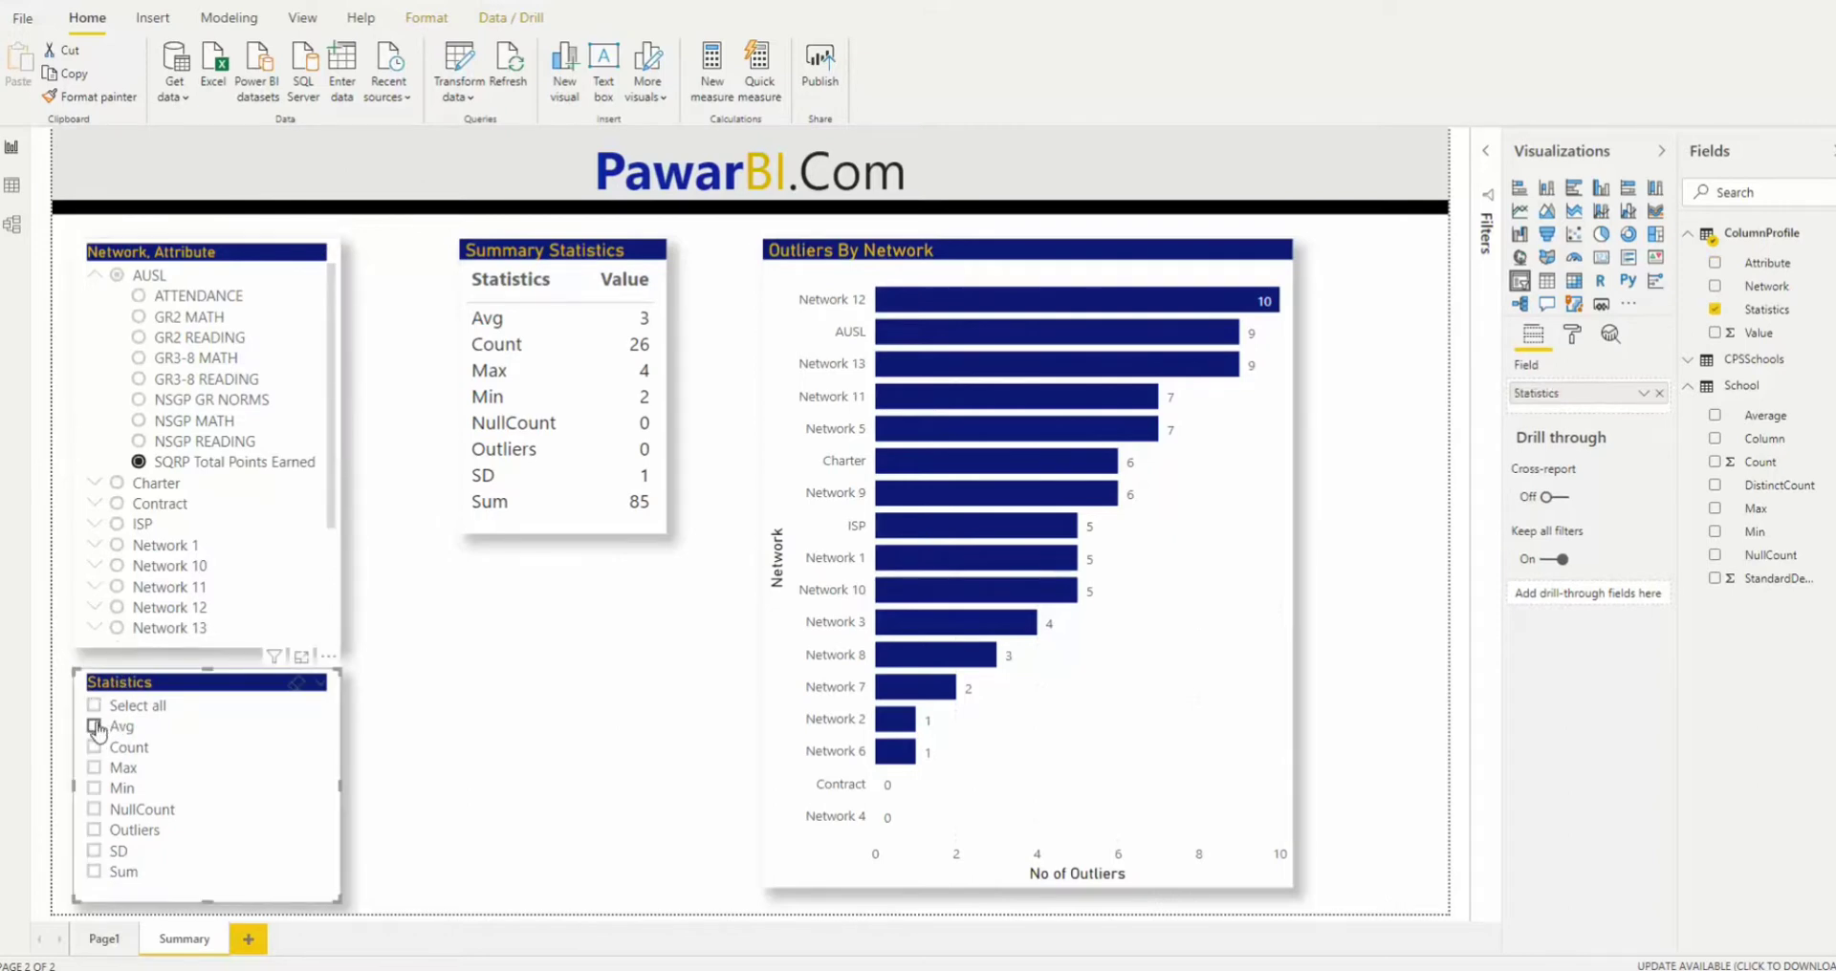
left_click(94, 747, "ctrl")
left_click(94, 786, "ctrl")
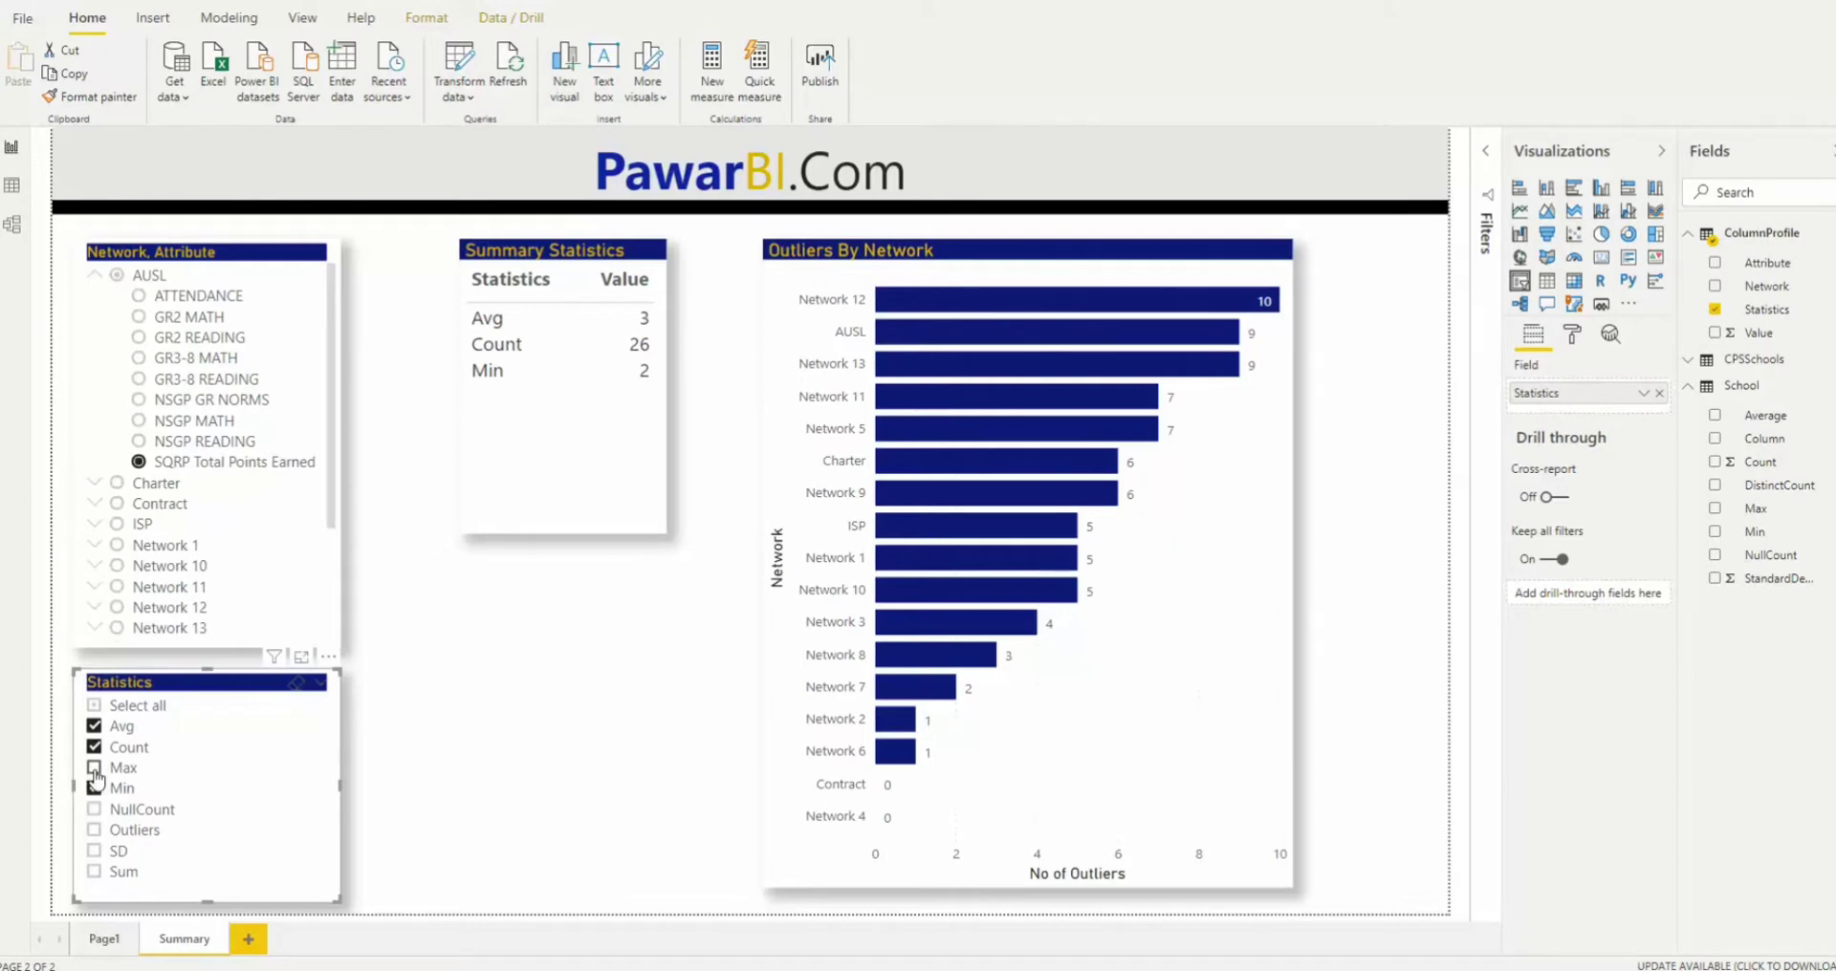
left_click(94, 768, "ctrl")
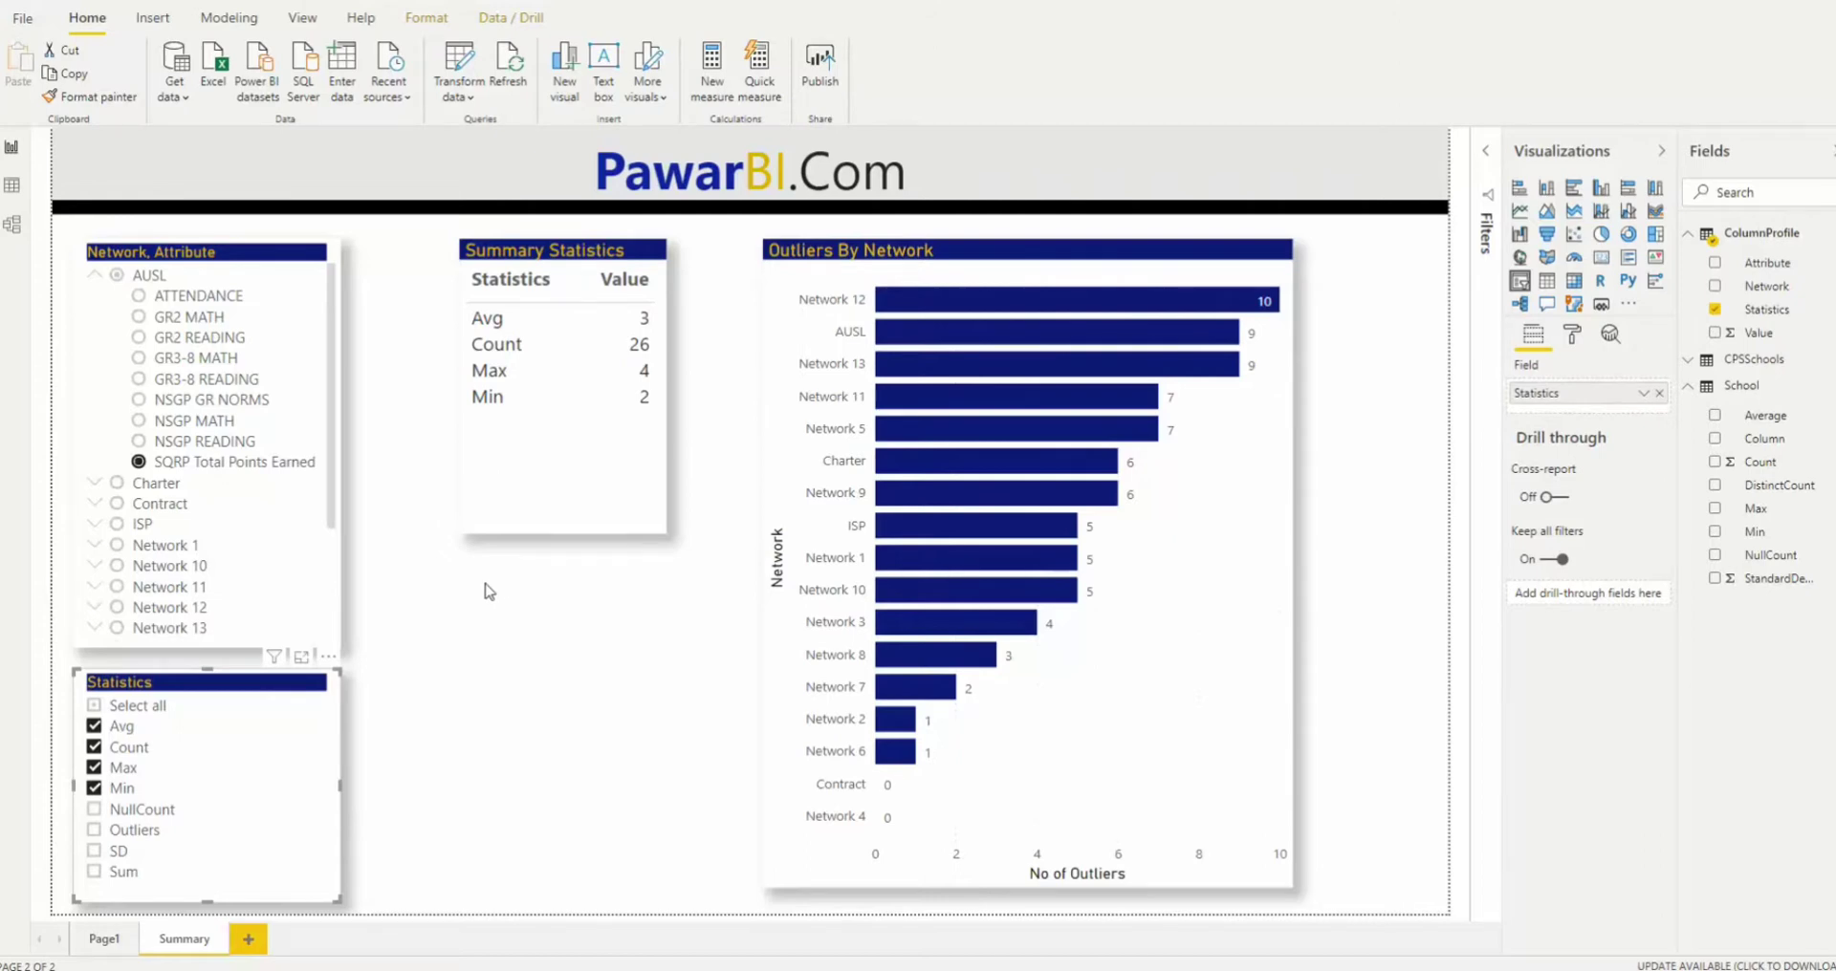
- Switch to Data view and select the SQRP Total Points Earned, NSGP READING and Network columns
left_click(12, 189)
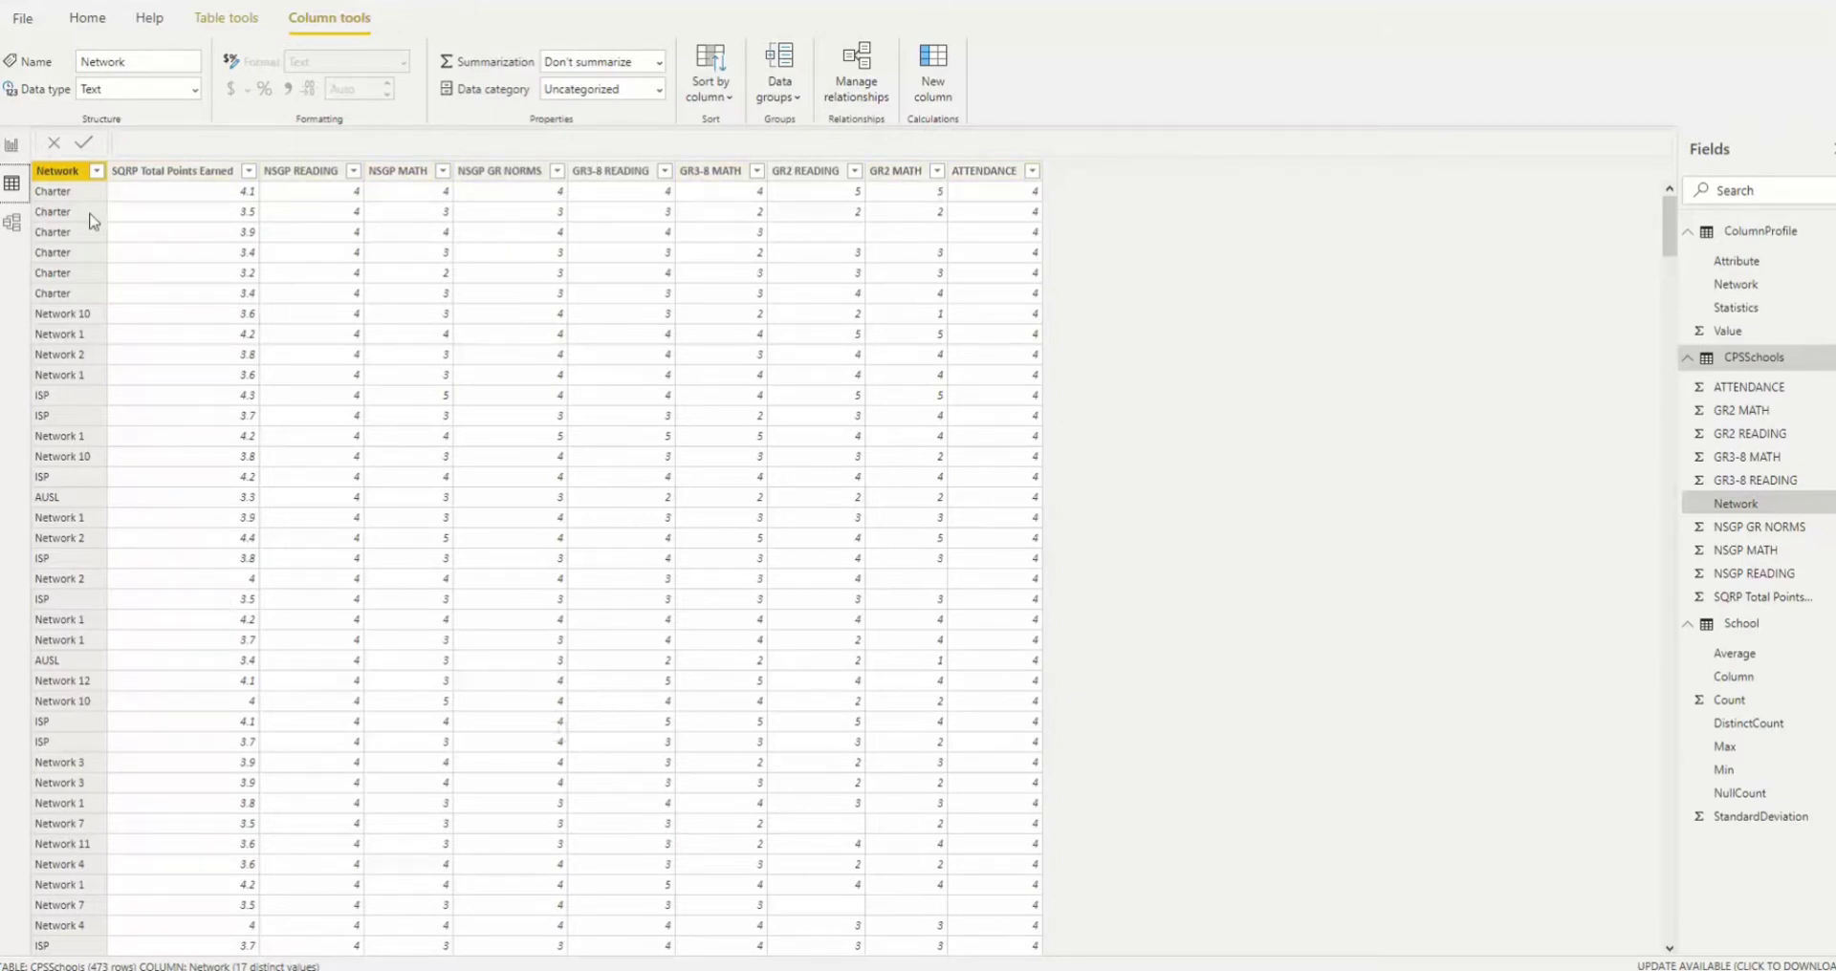
left_click(209, 180)
left_click(299, 172)
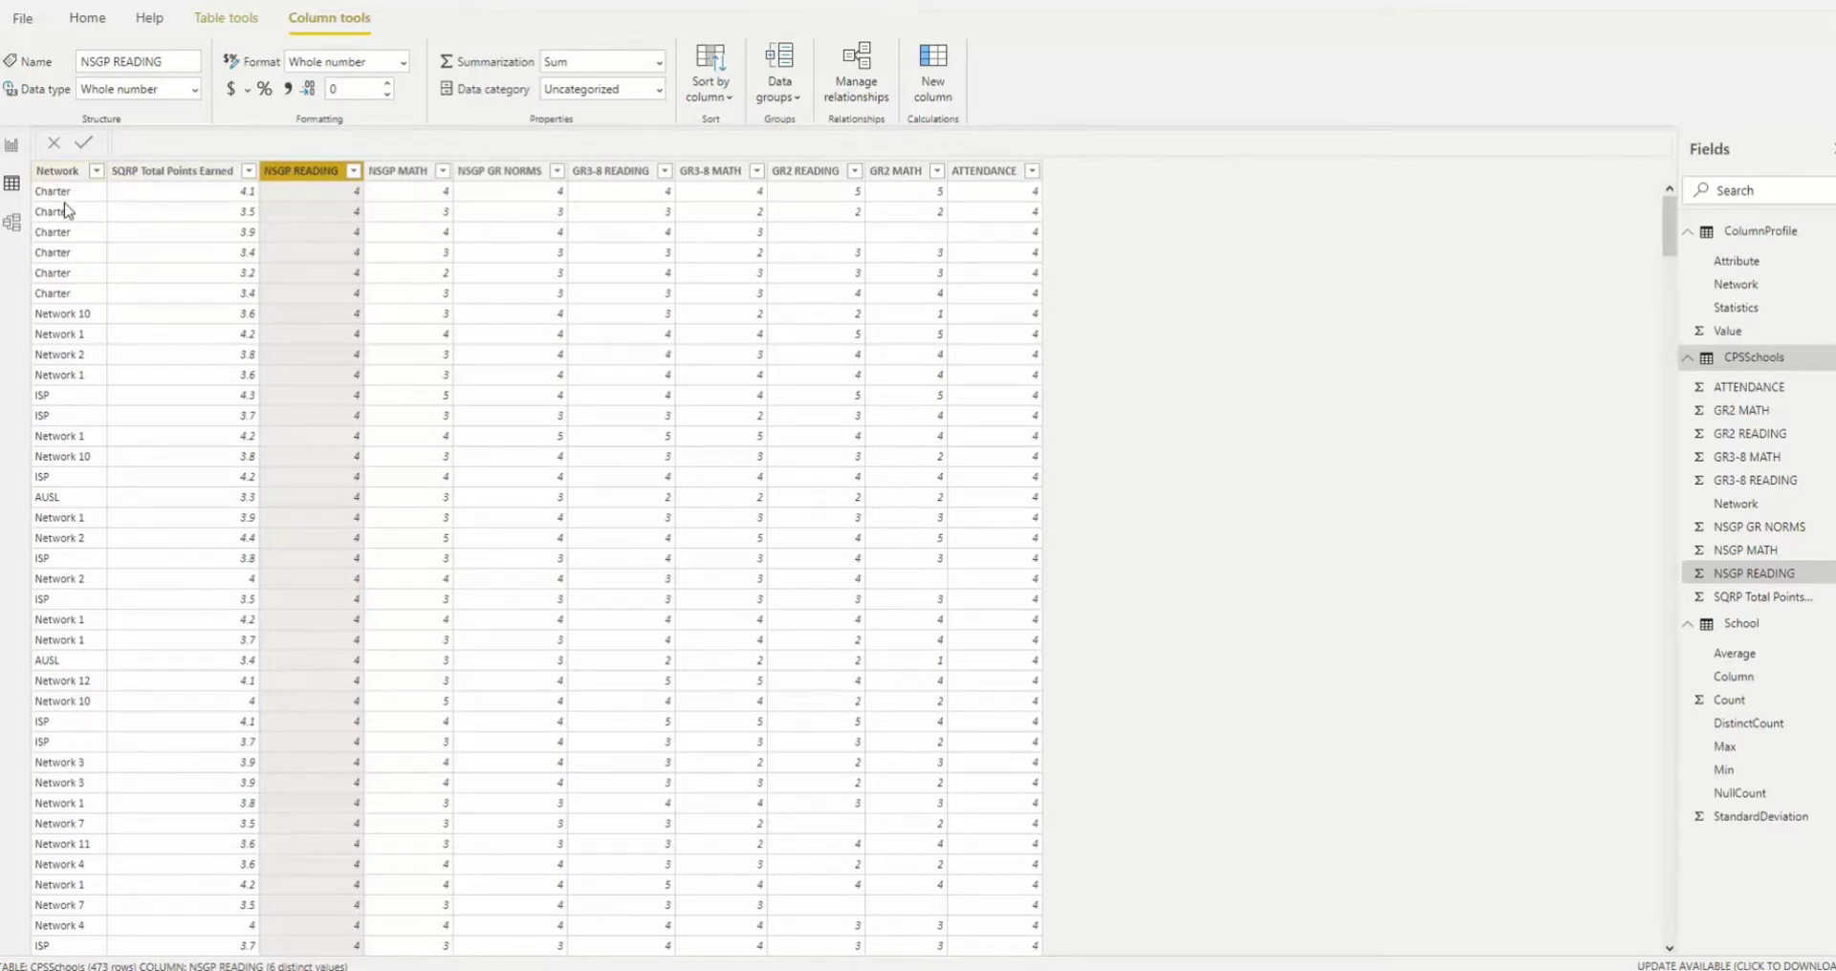
left_click(64, 173)
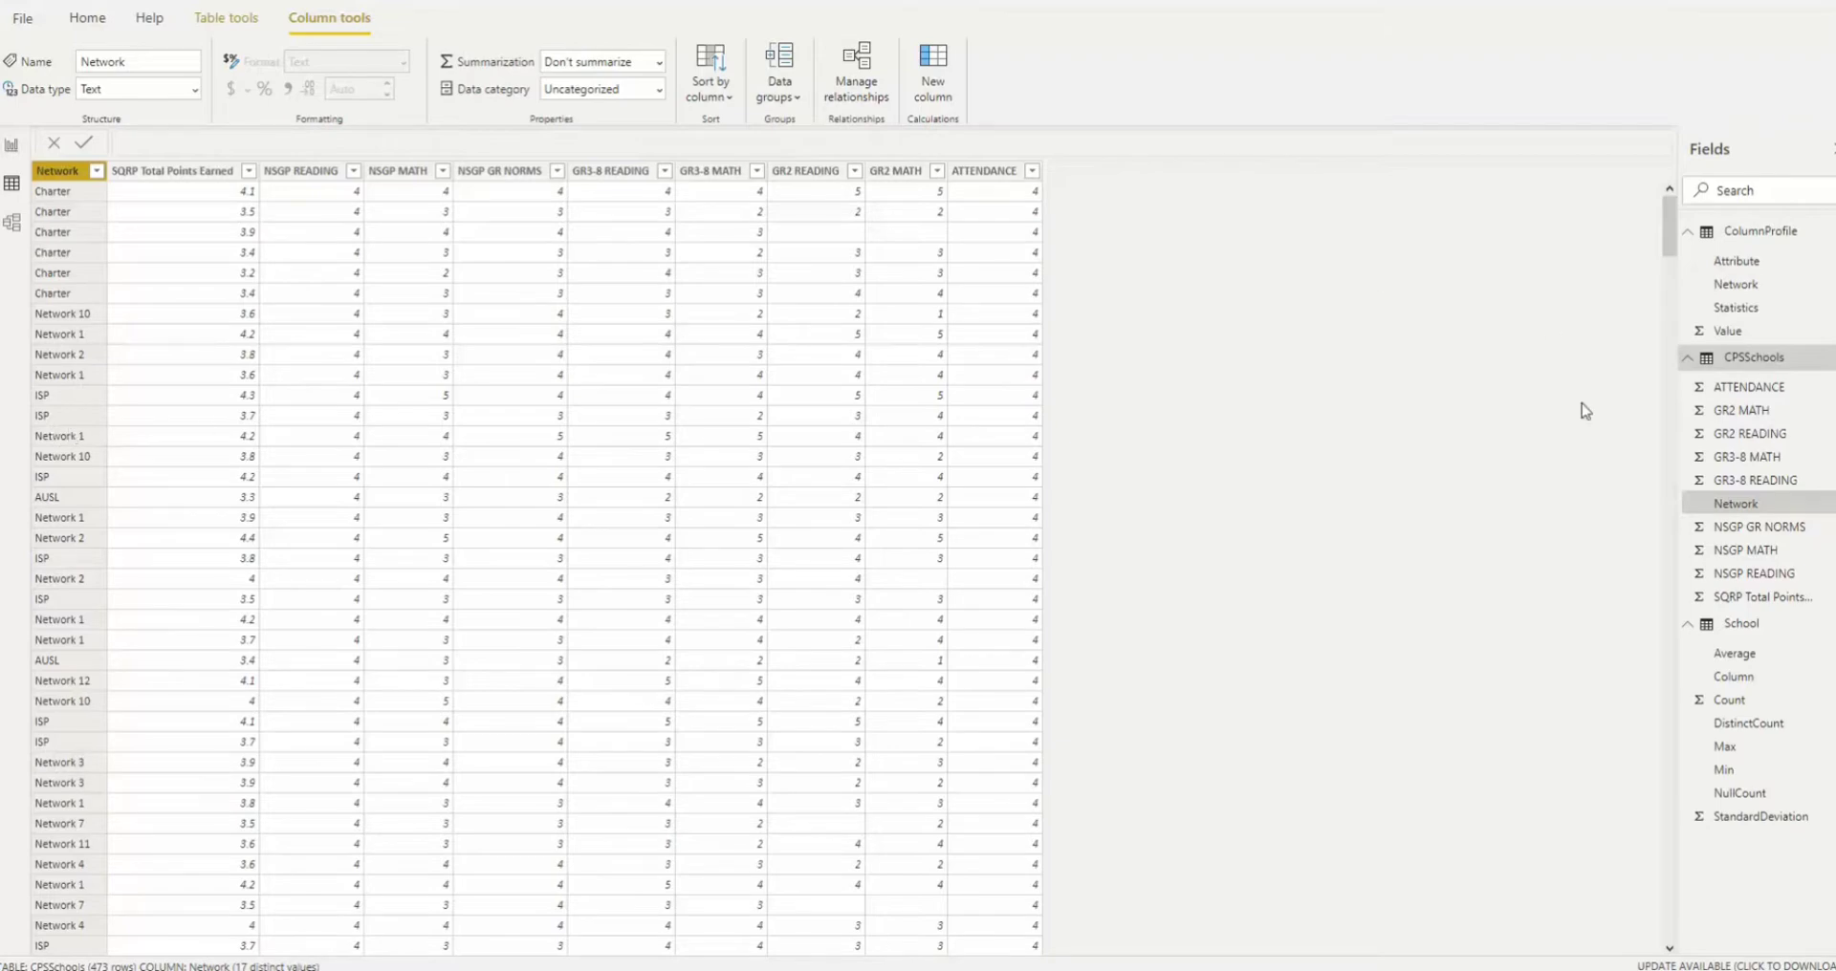
- Edit the CPSSchools query and select CPSSchool in the Power Query Queries pane
right_click(1747, 358)
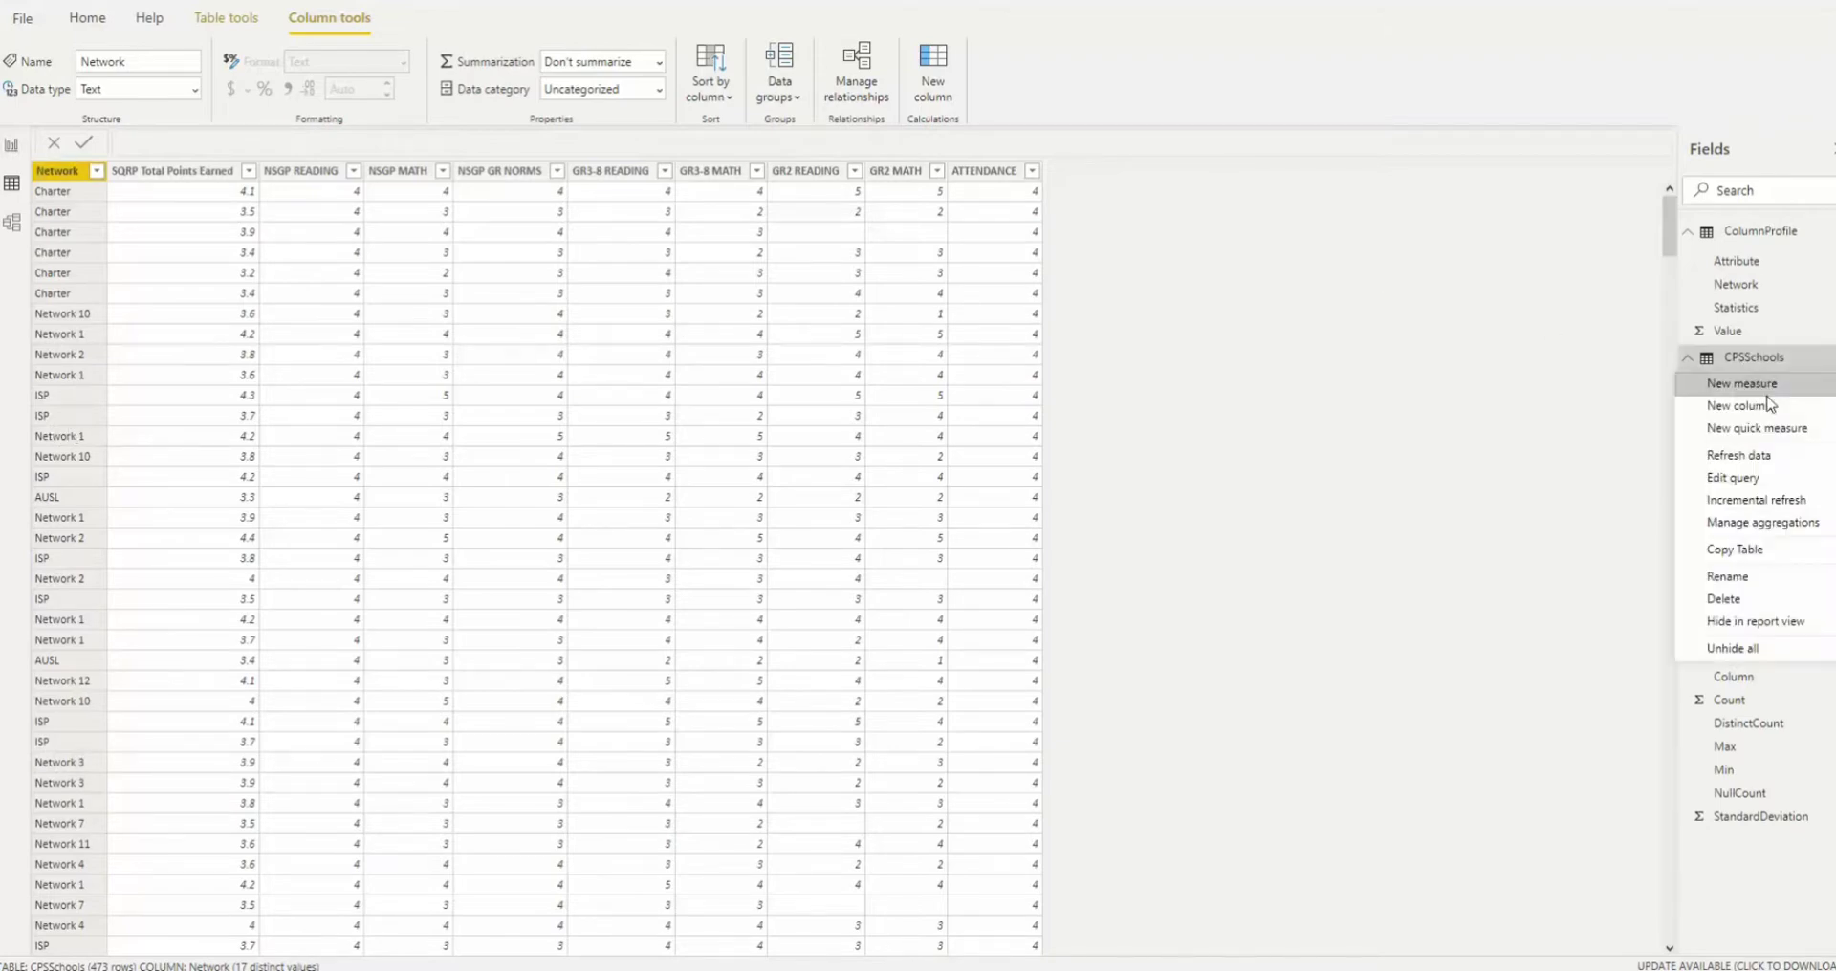
left_click(1764, 478)
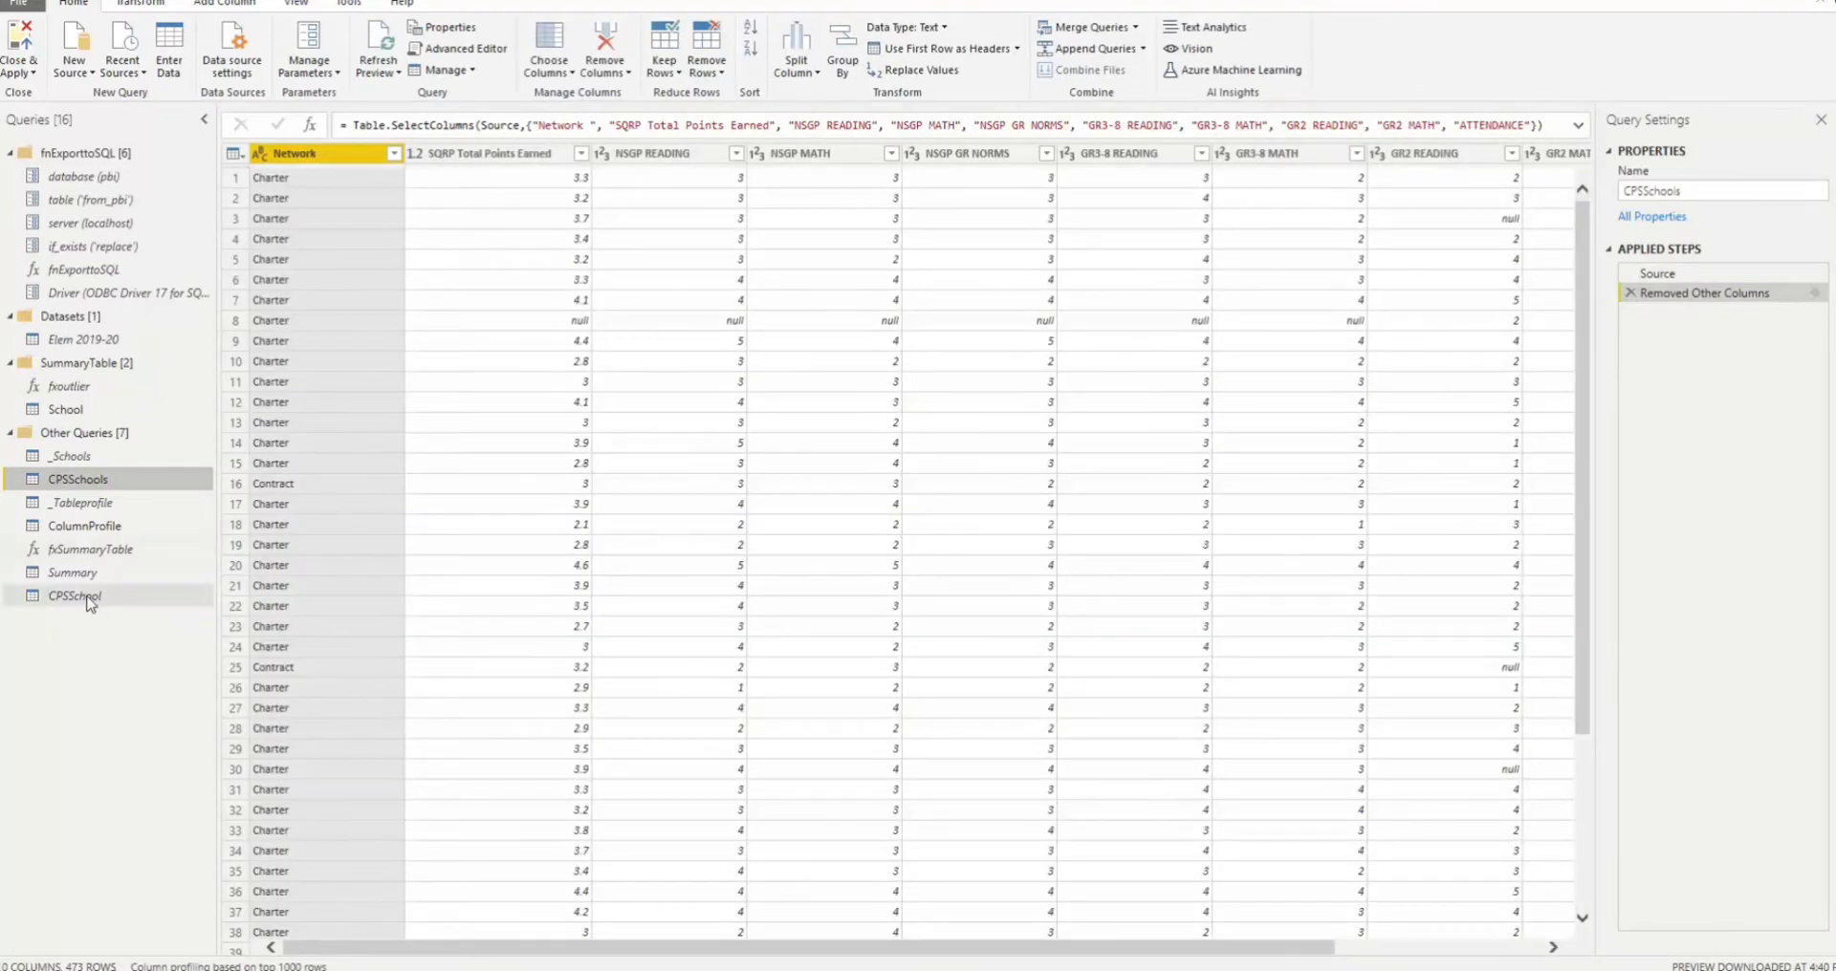
left_click(153, 596)
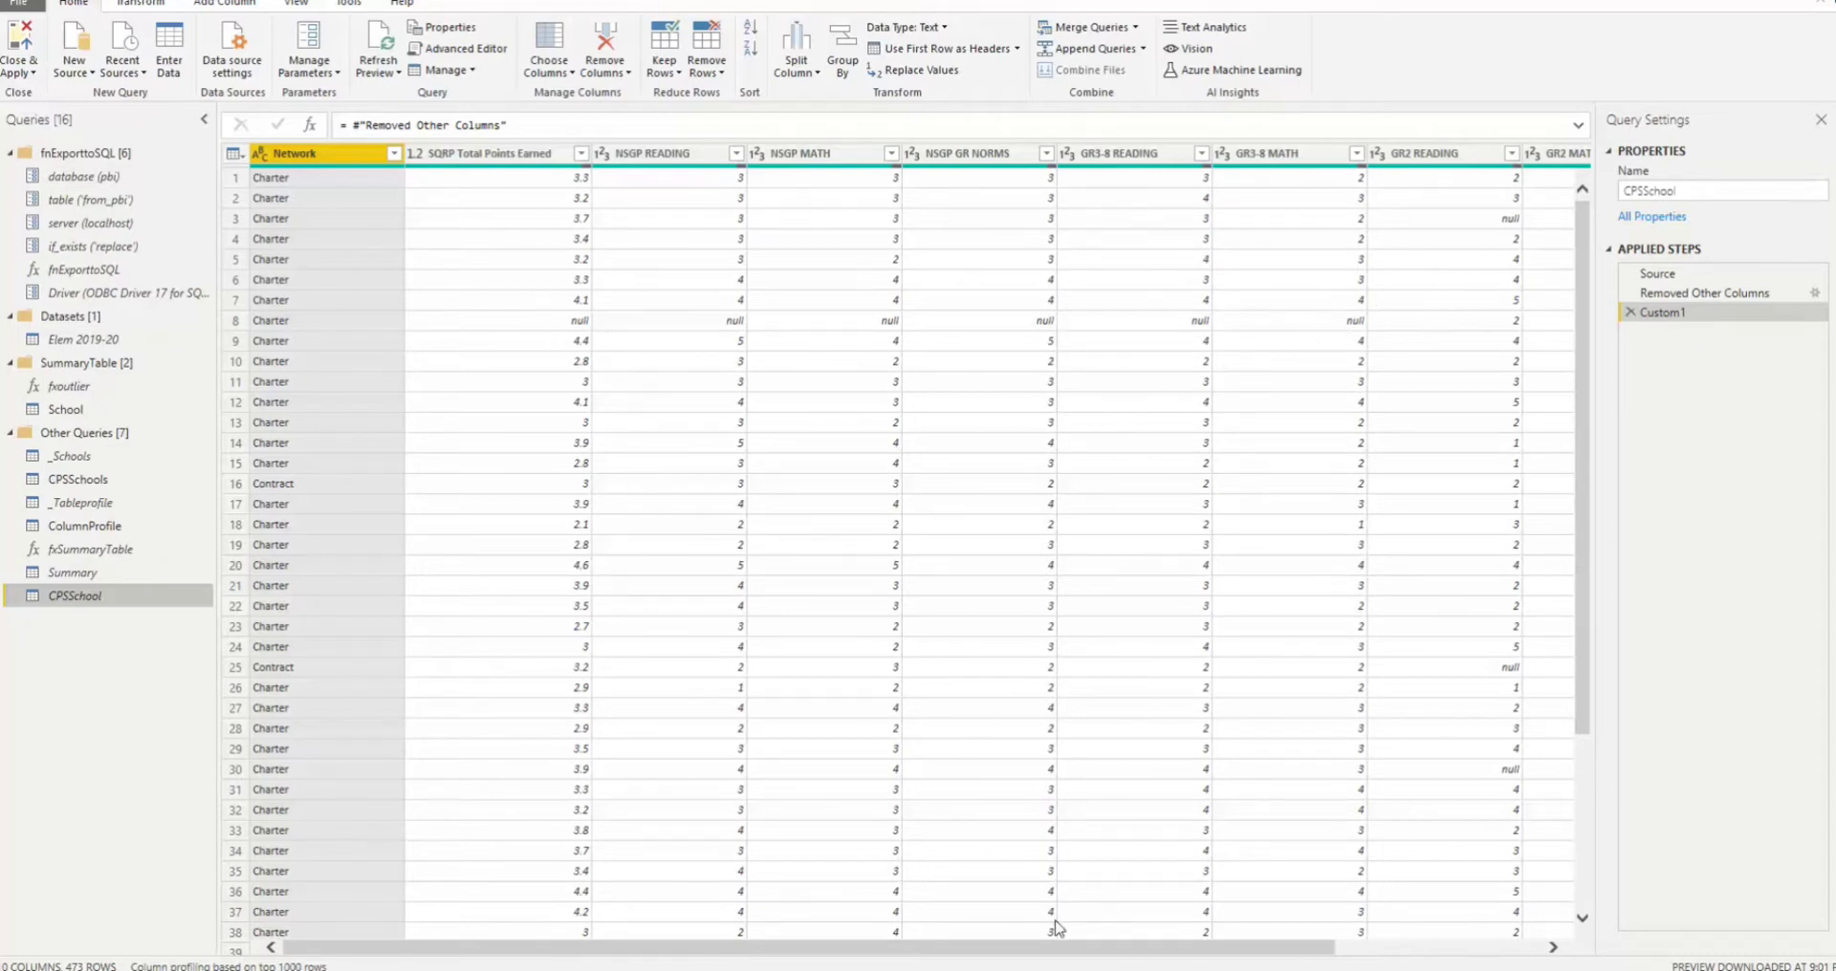
mouse_move(1088, 954)
left_mouse_down()
mouse_move(1308, 955)
mouse_move(1088, 955)
left_mouse_up()
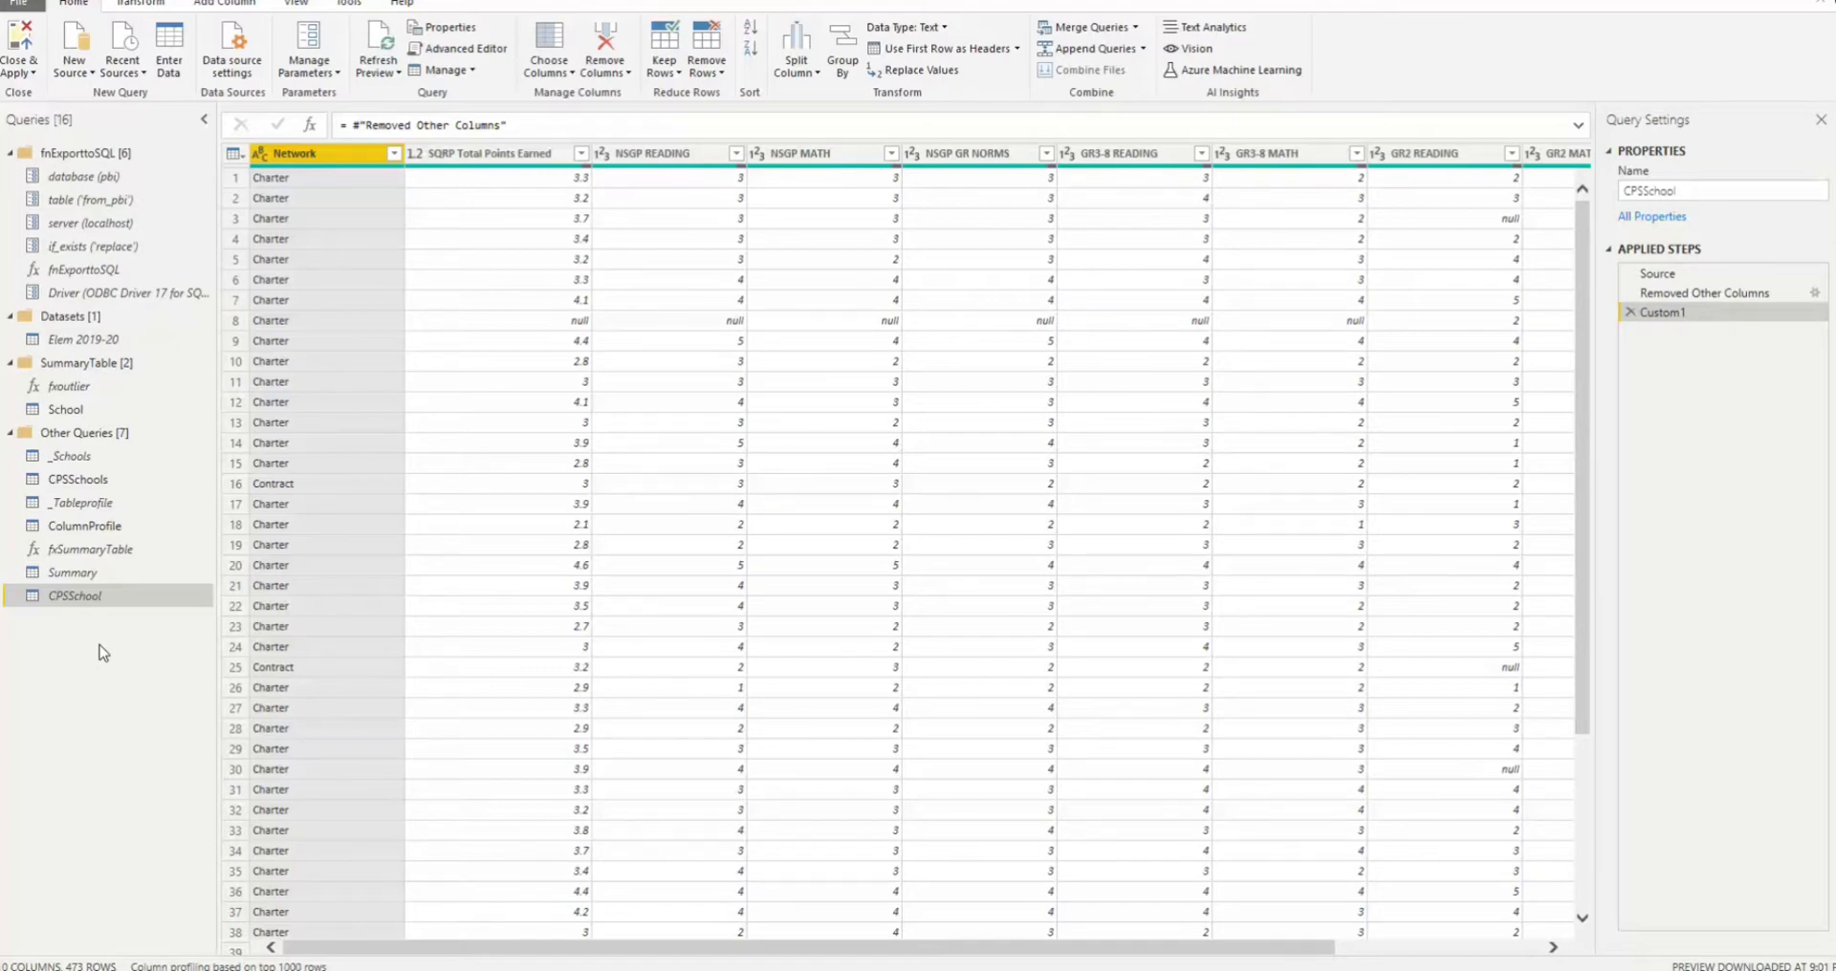
- Glance at the Reddit post and the Table.Profile documentation, then return to Power Query
key("alt+Tab")
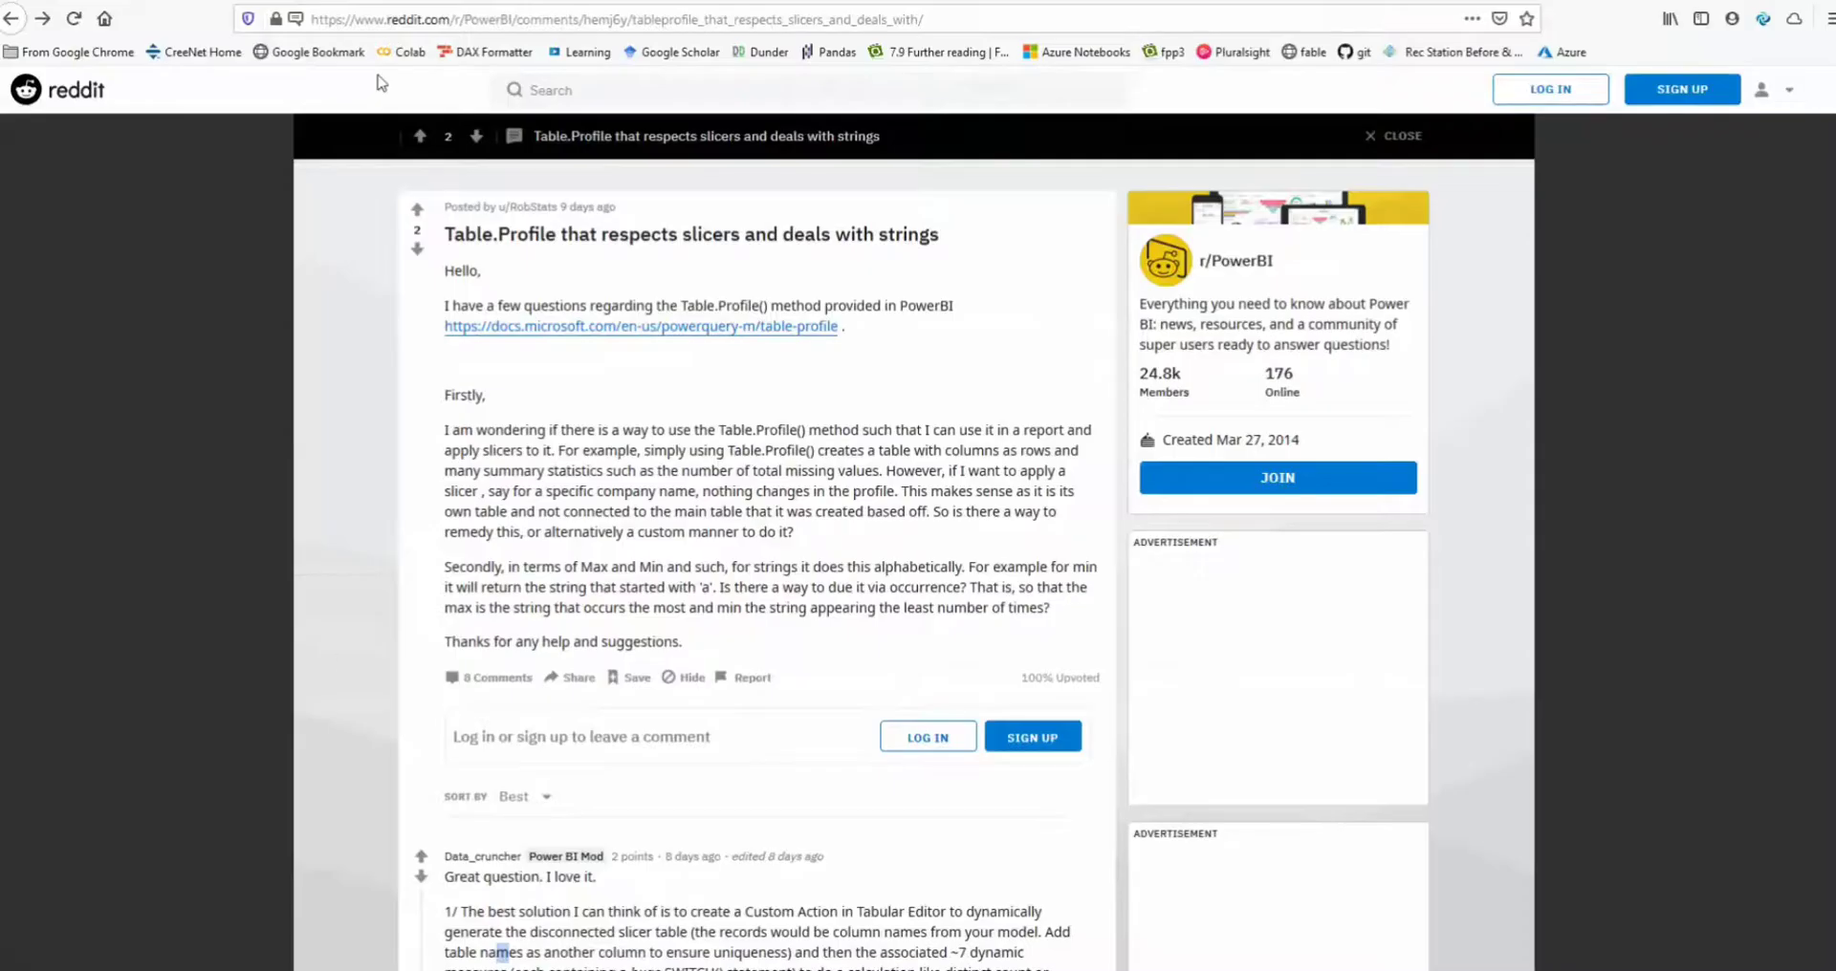
key("ctrl+Tab")
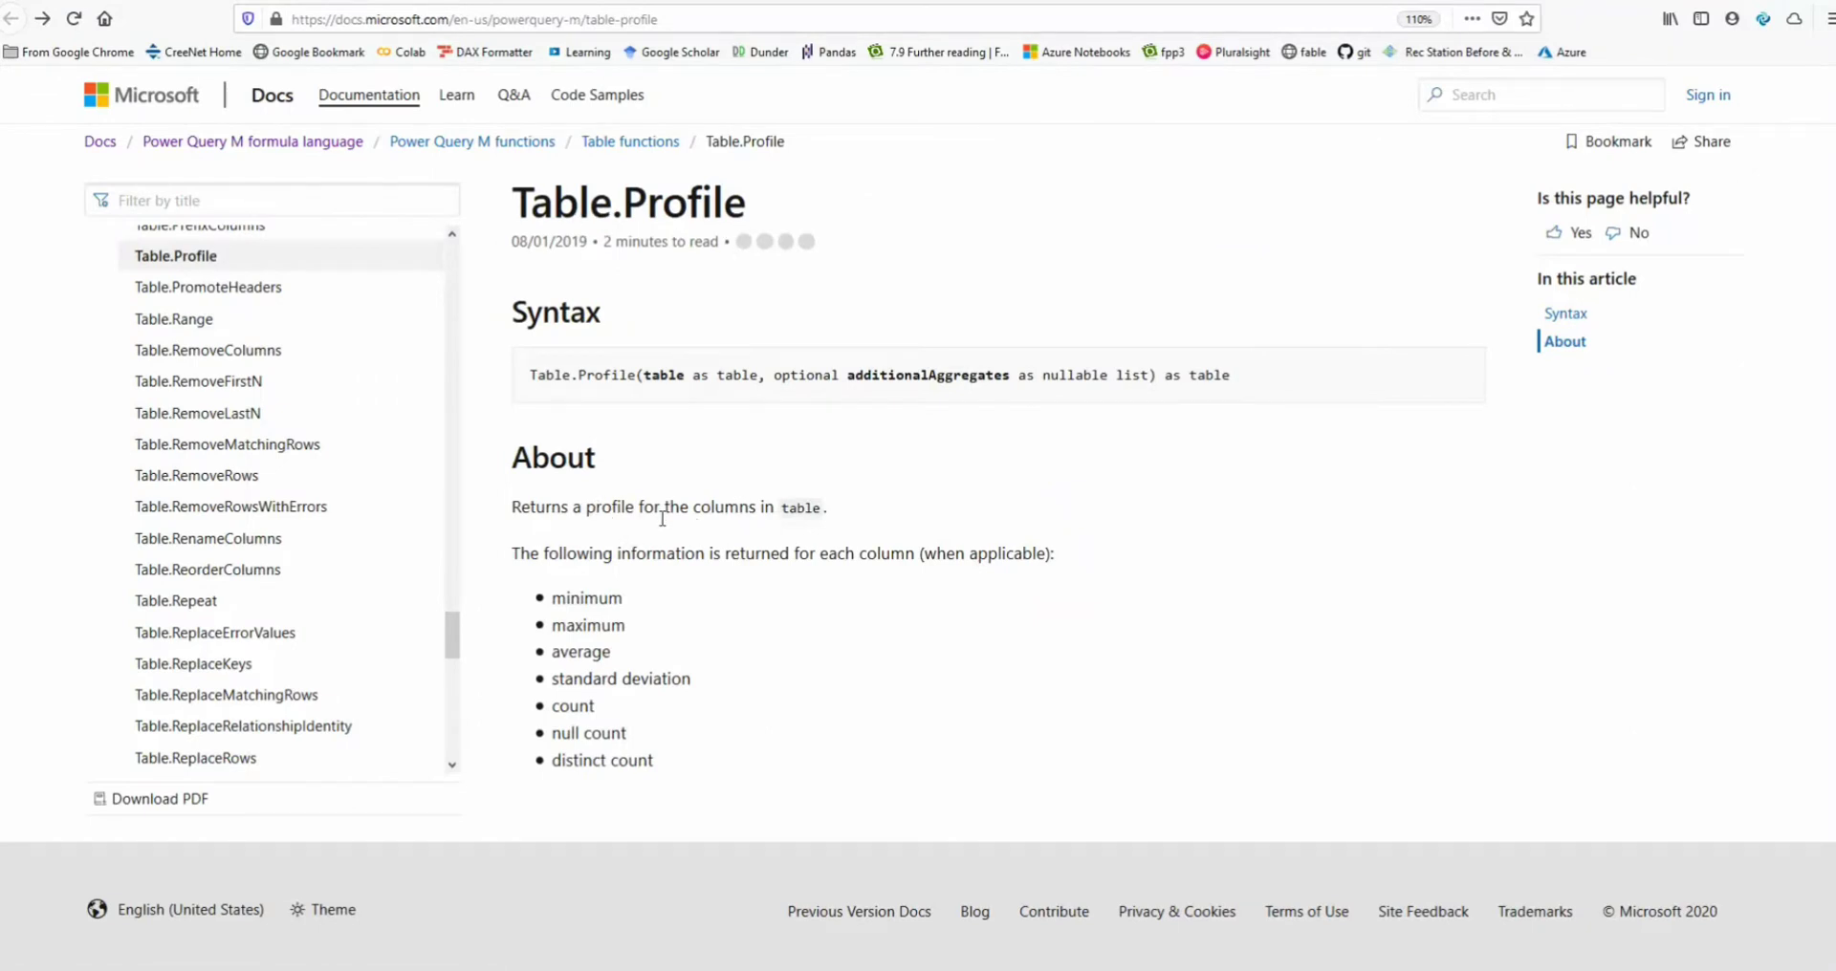
key("alt+Tab")
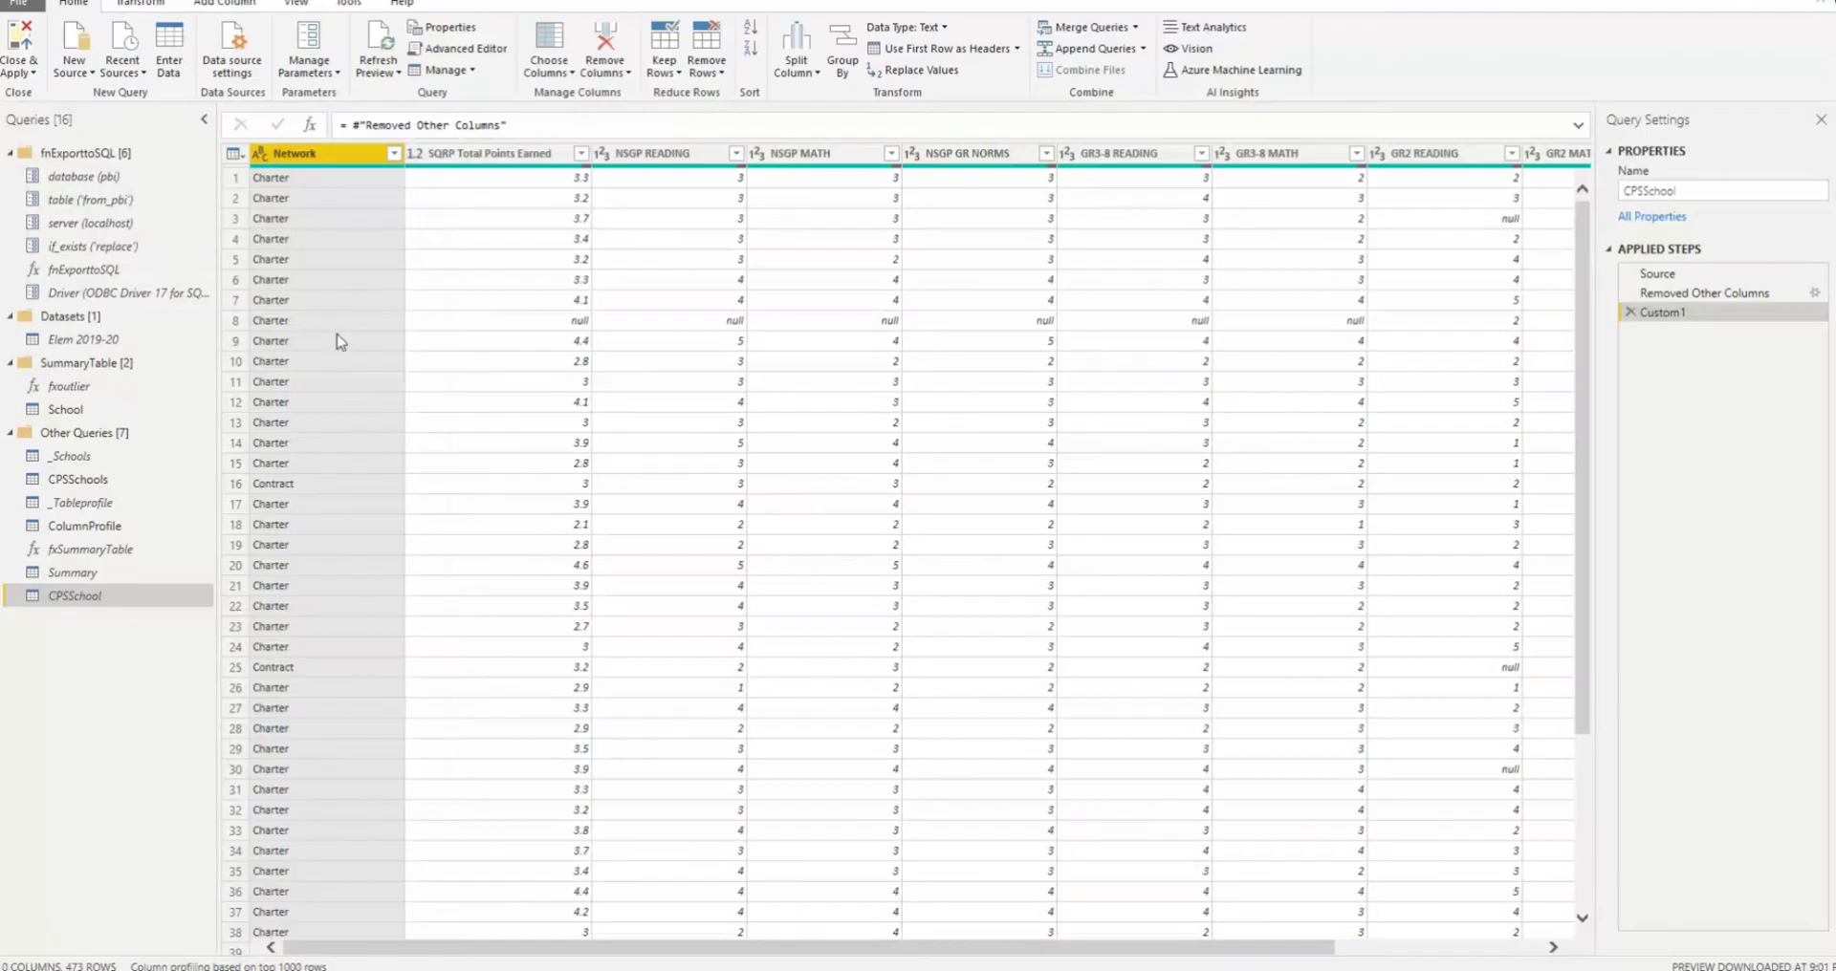
- Turn on Column profile and view statistics for the SQRP Total Points Earned column
left_click(303, 8)
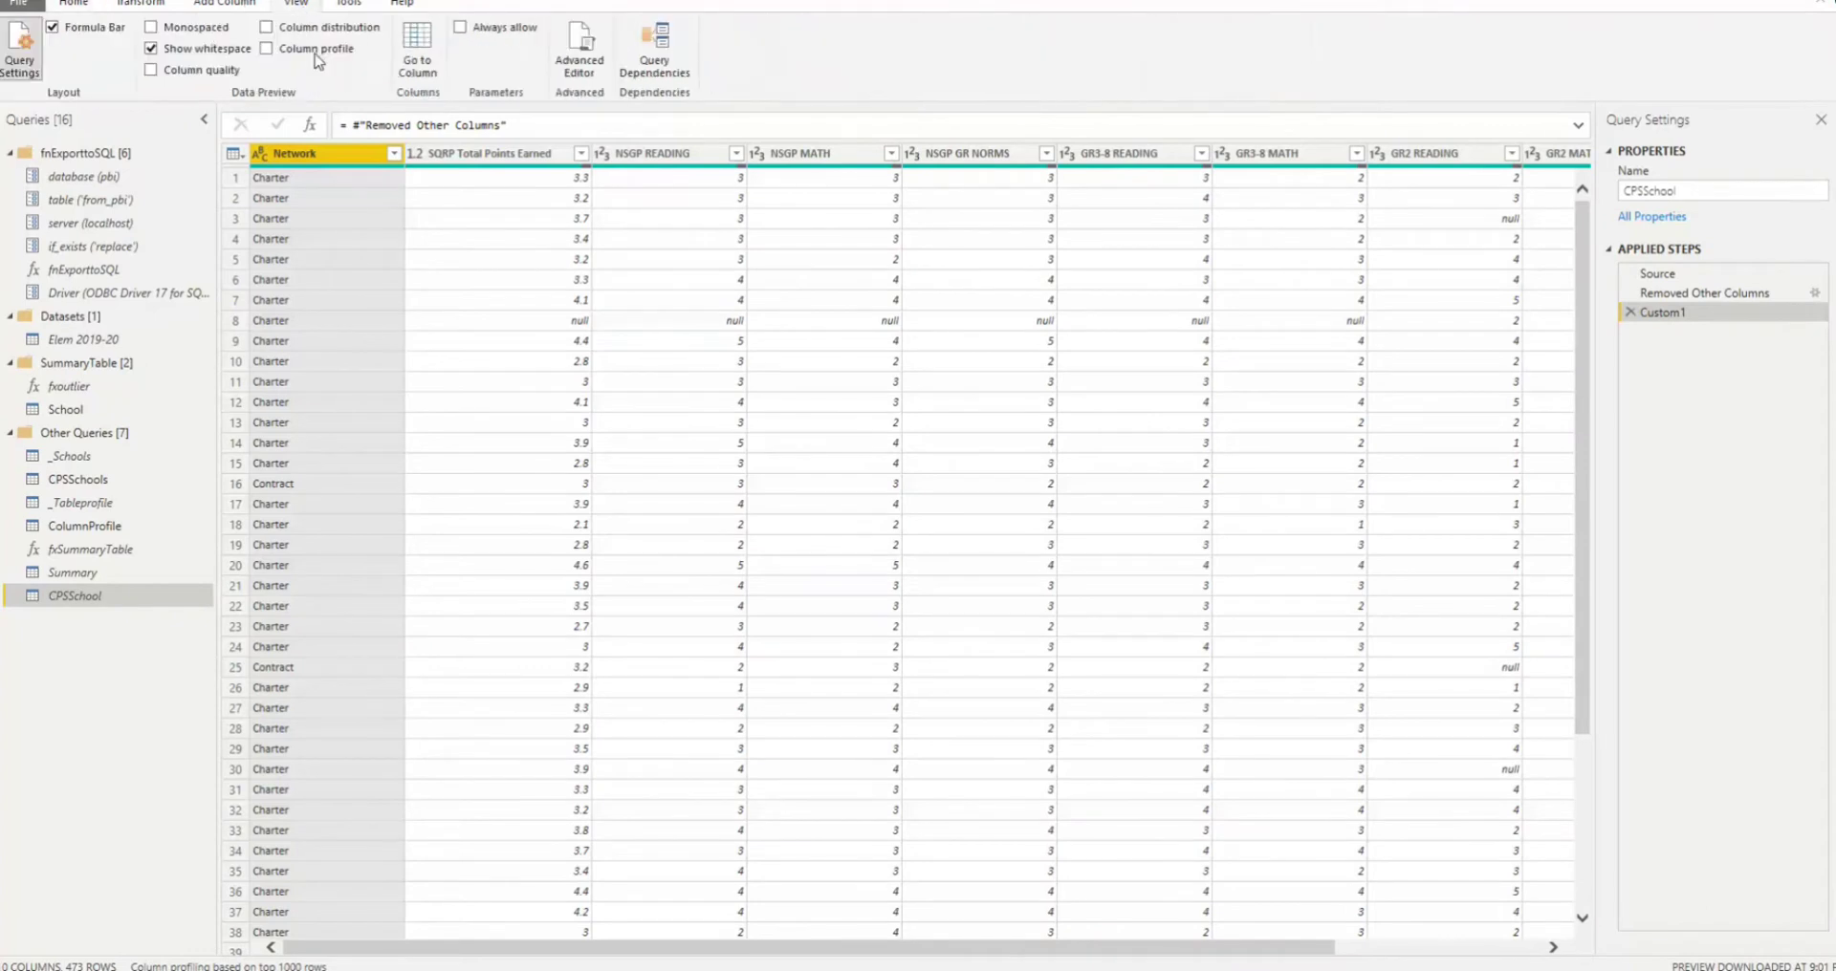
left_click(301, 49)
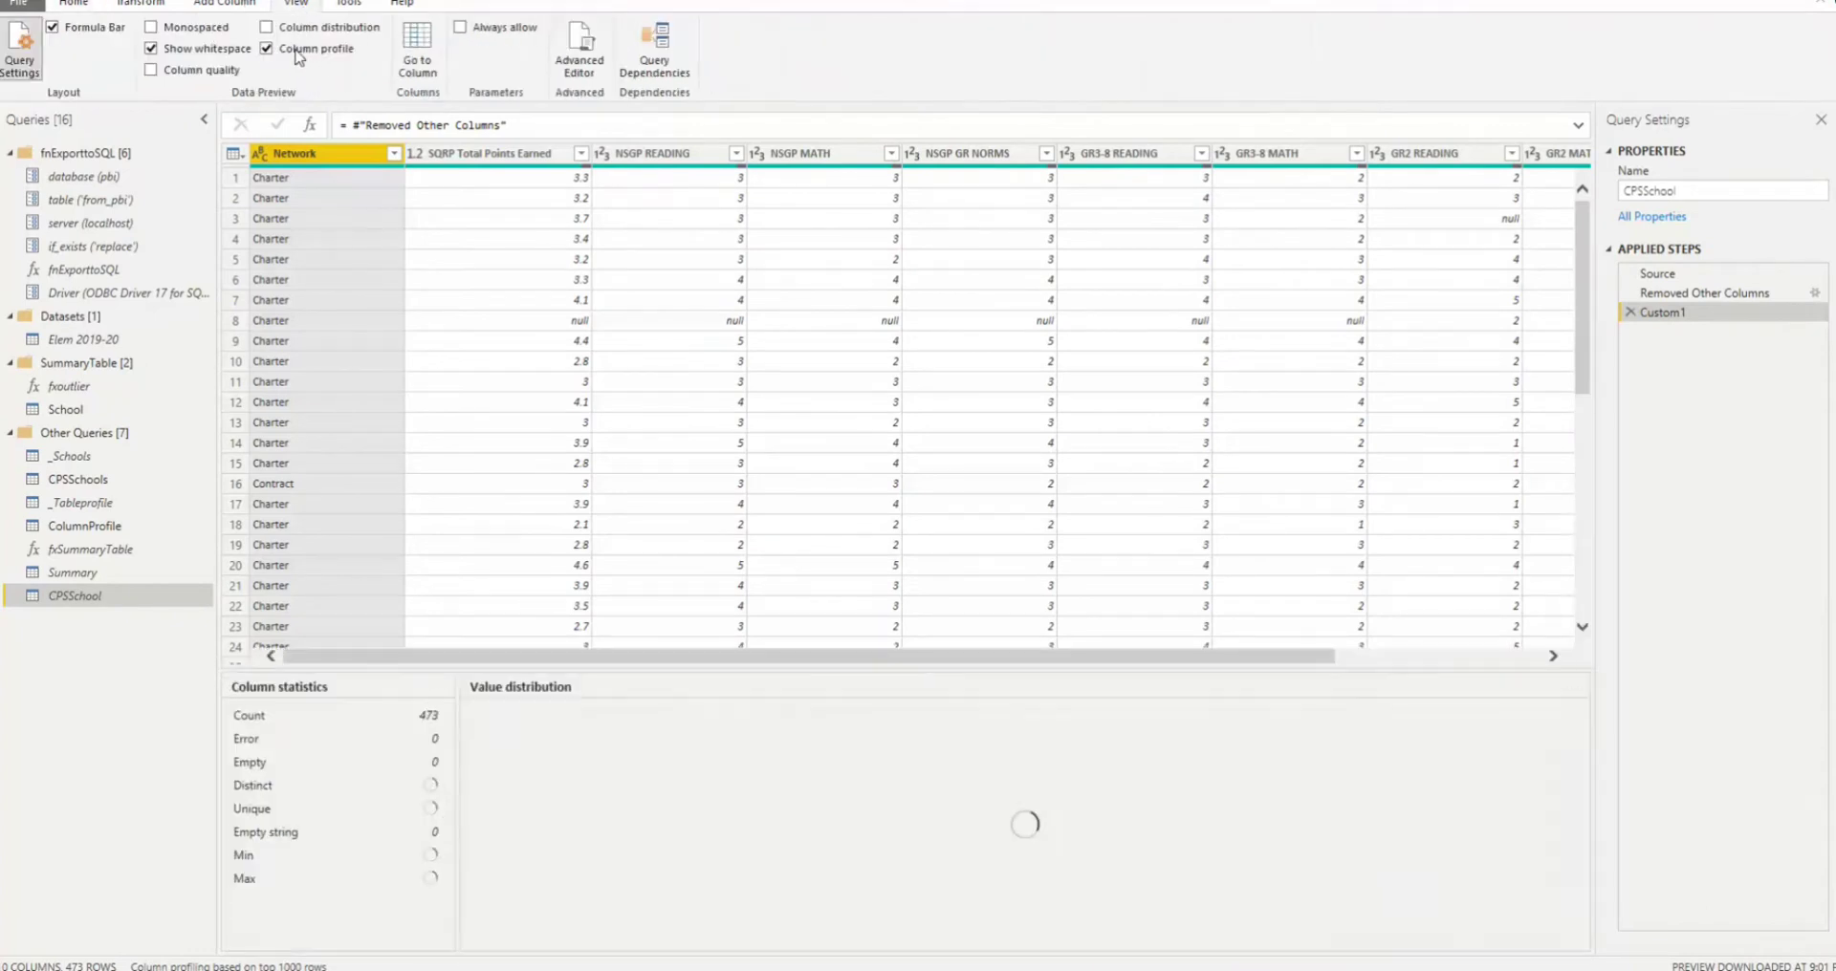
left_click(498, 156)
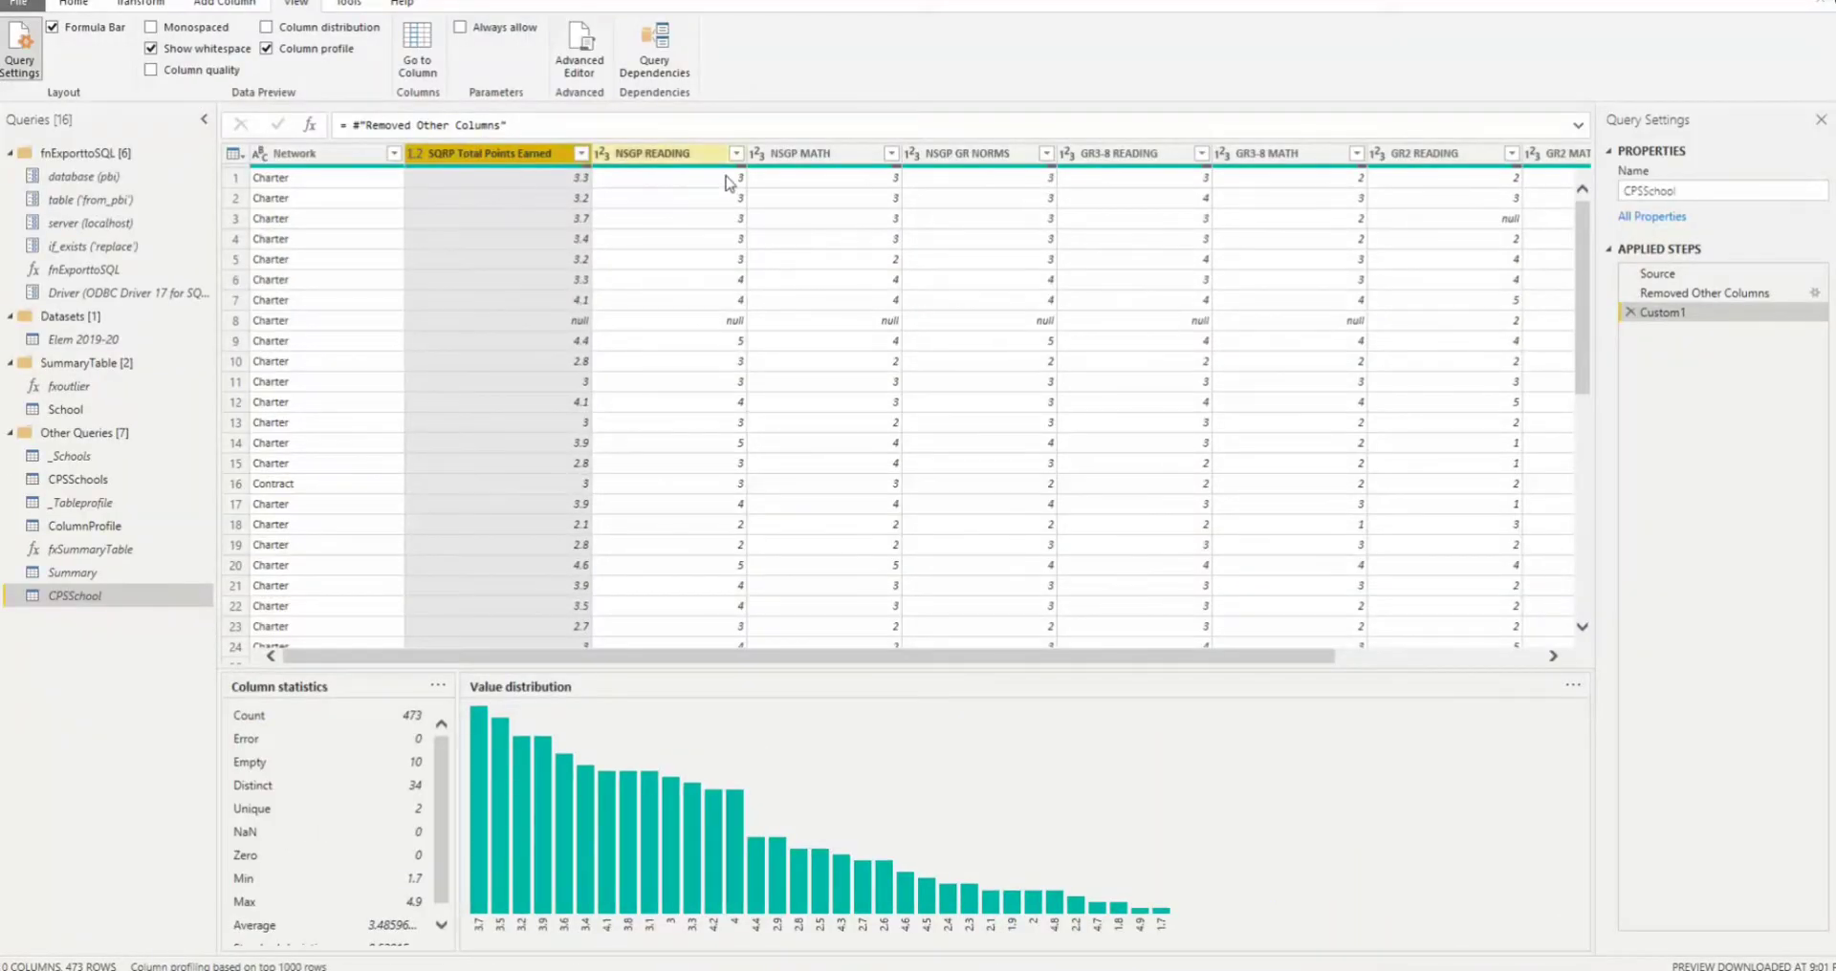
left_click_drag(777, 658, 857, 657)
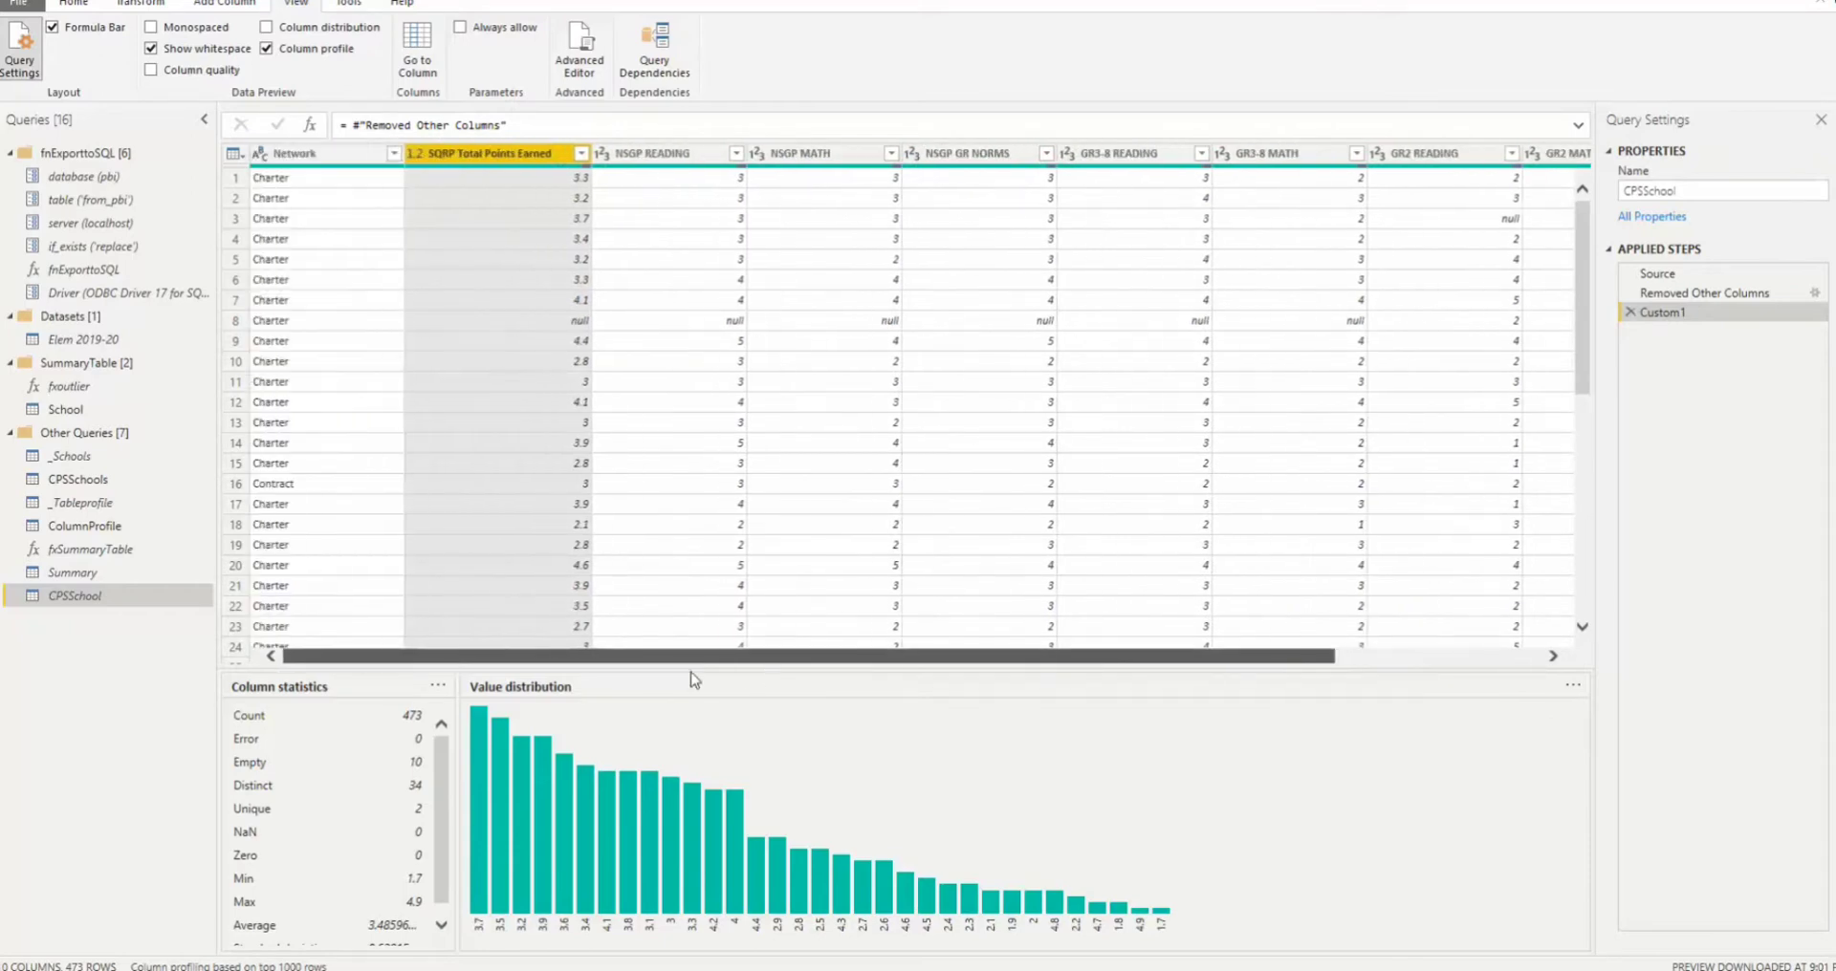
- Keep column profiling based on the top 1000 rows
left_click(285, 967)
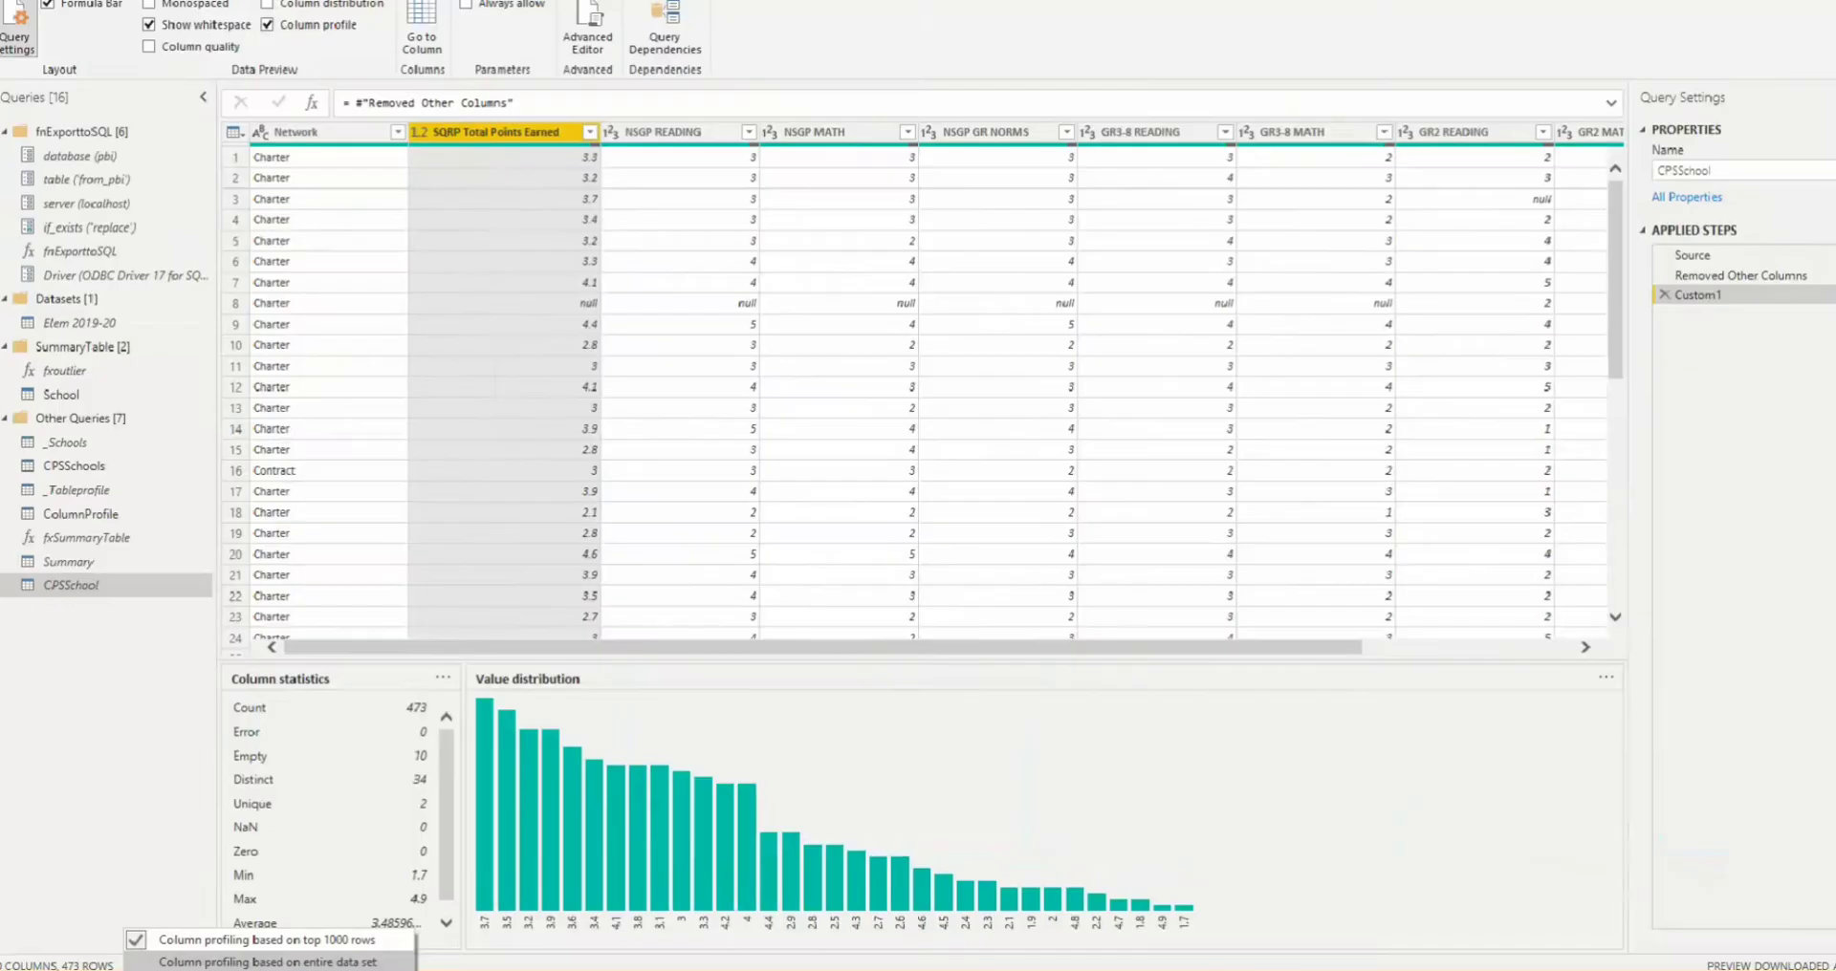
left_click(353, 861)
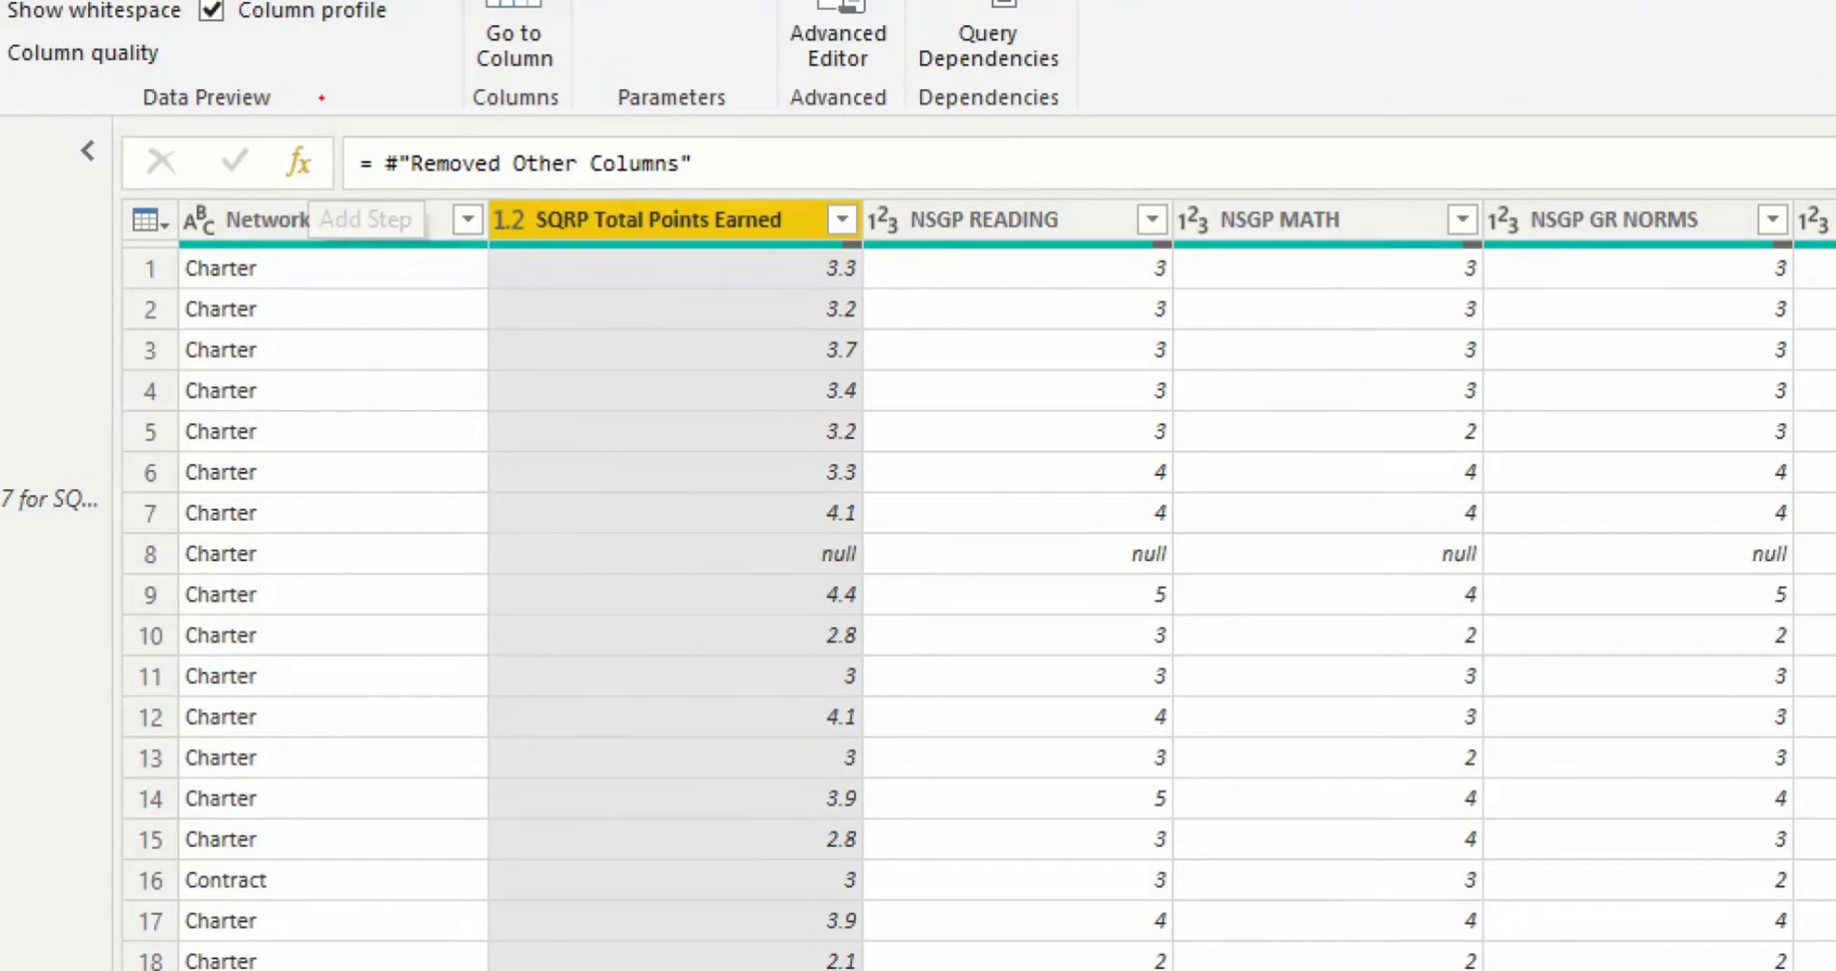
mouse_move(318, 92)
left_mouse_down()
mouse_move(272, 82)
mouse_move(380, 127)
left_mouse_up()
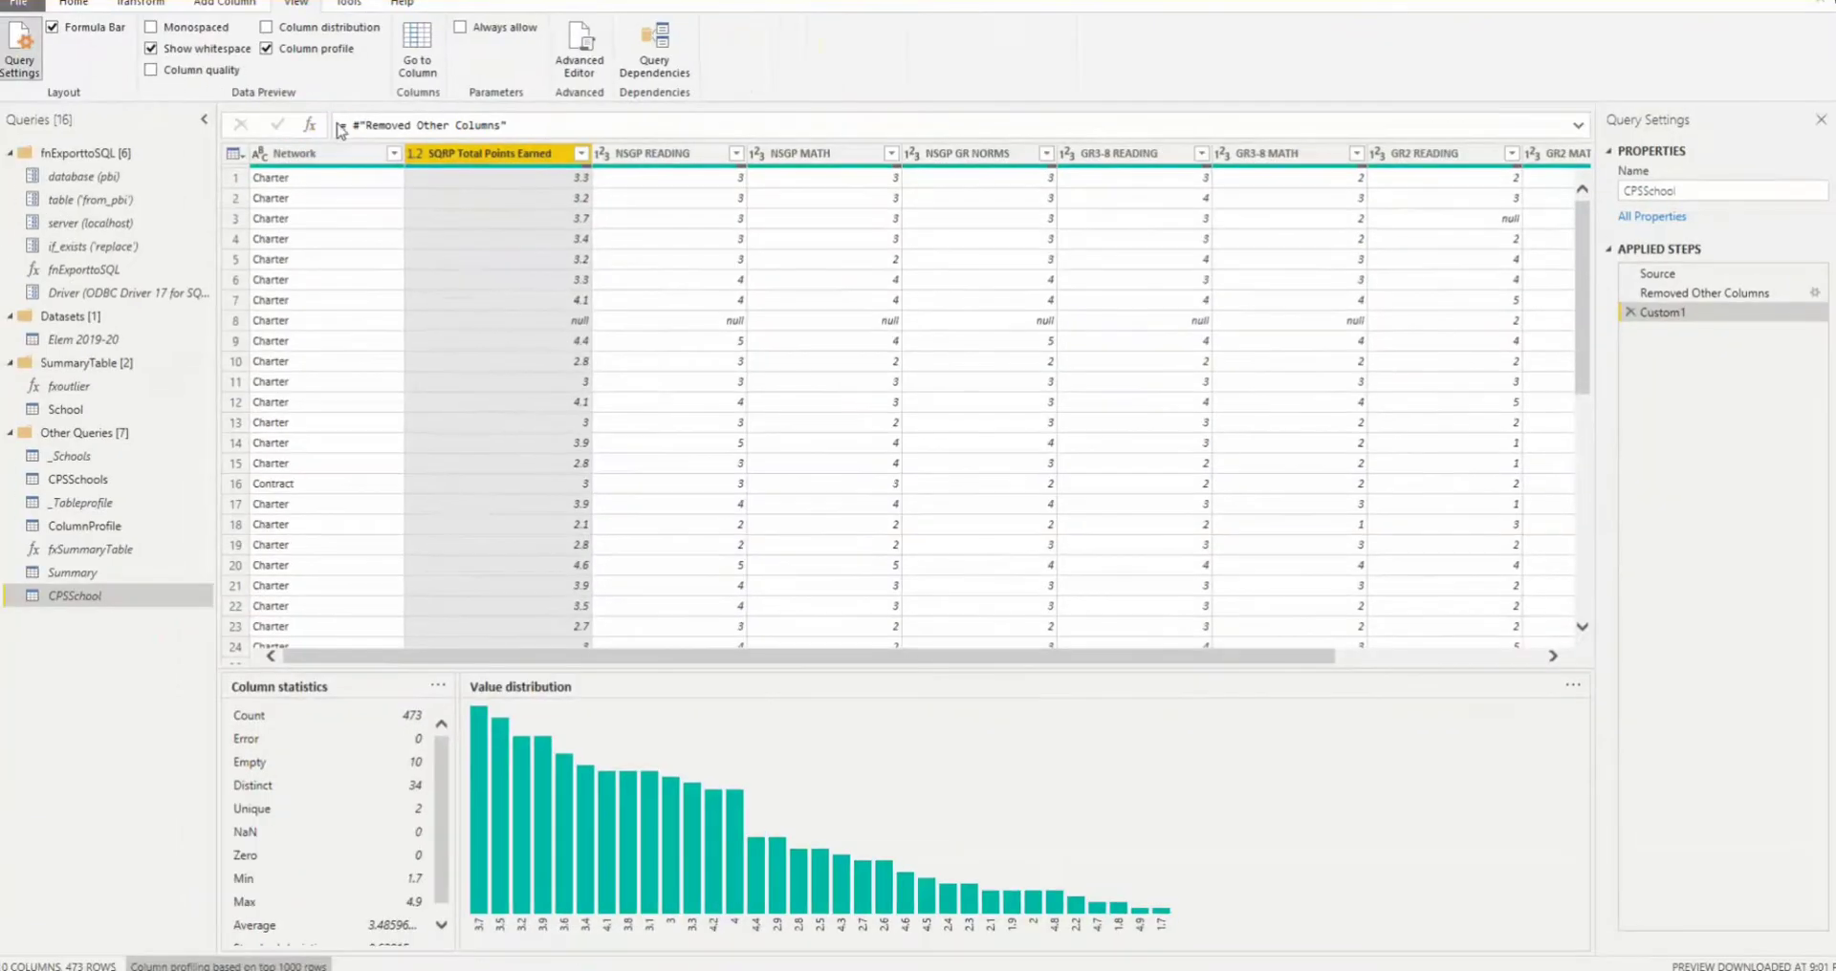
- Add a Custom2 step with the formula = Table.Profile(Custom1)
left_click(313, 128)
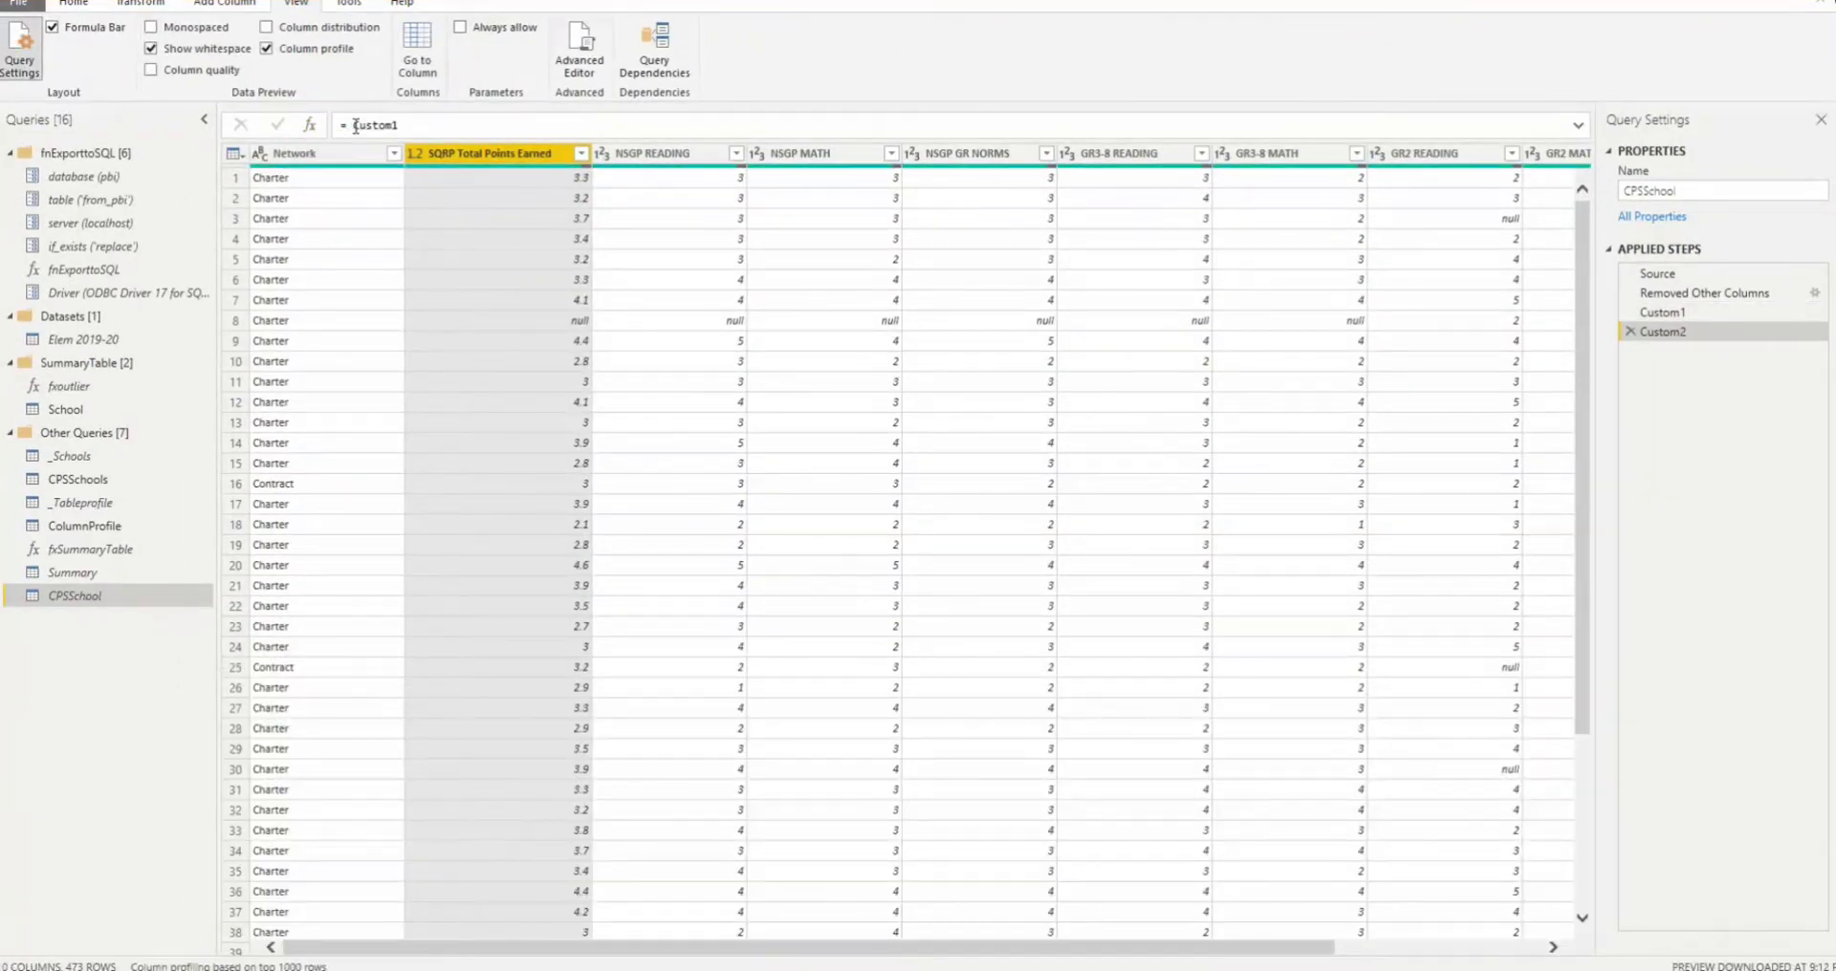
left_click(352, 126)
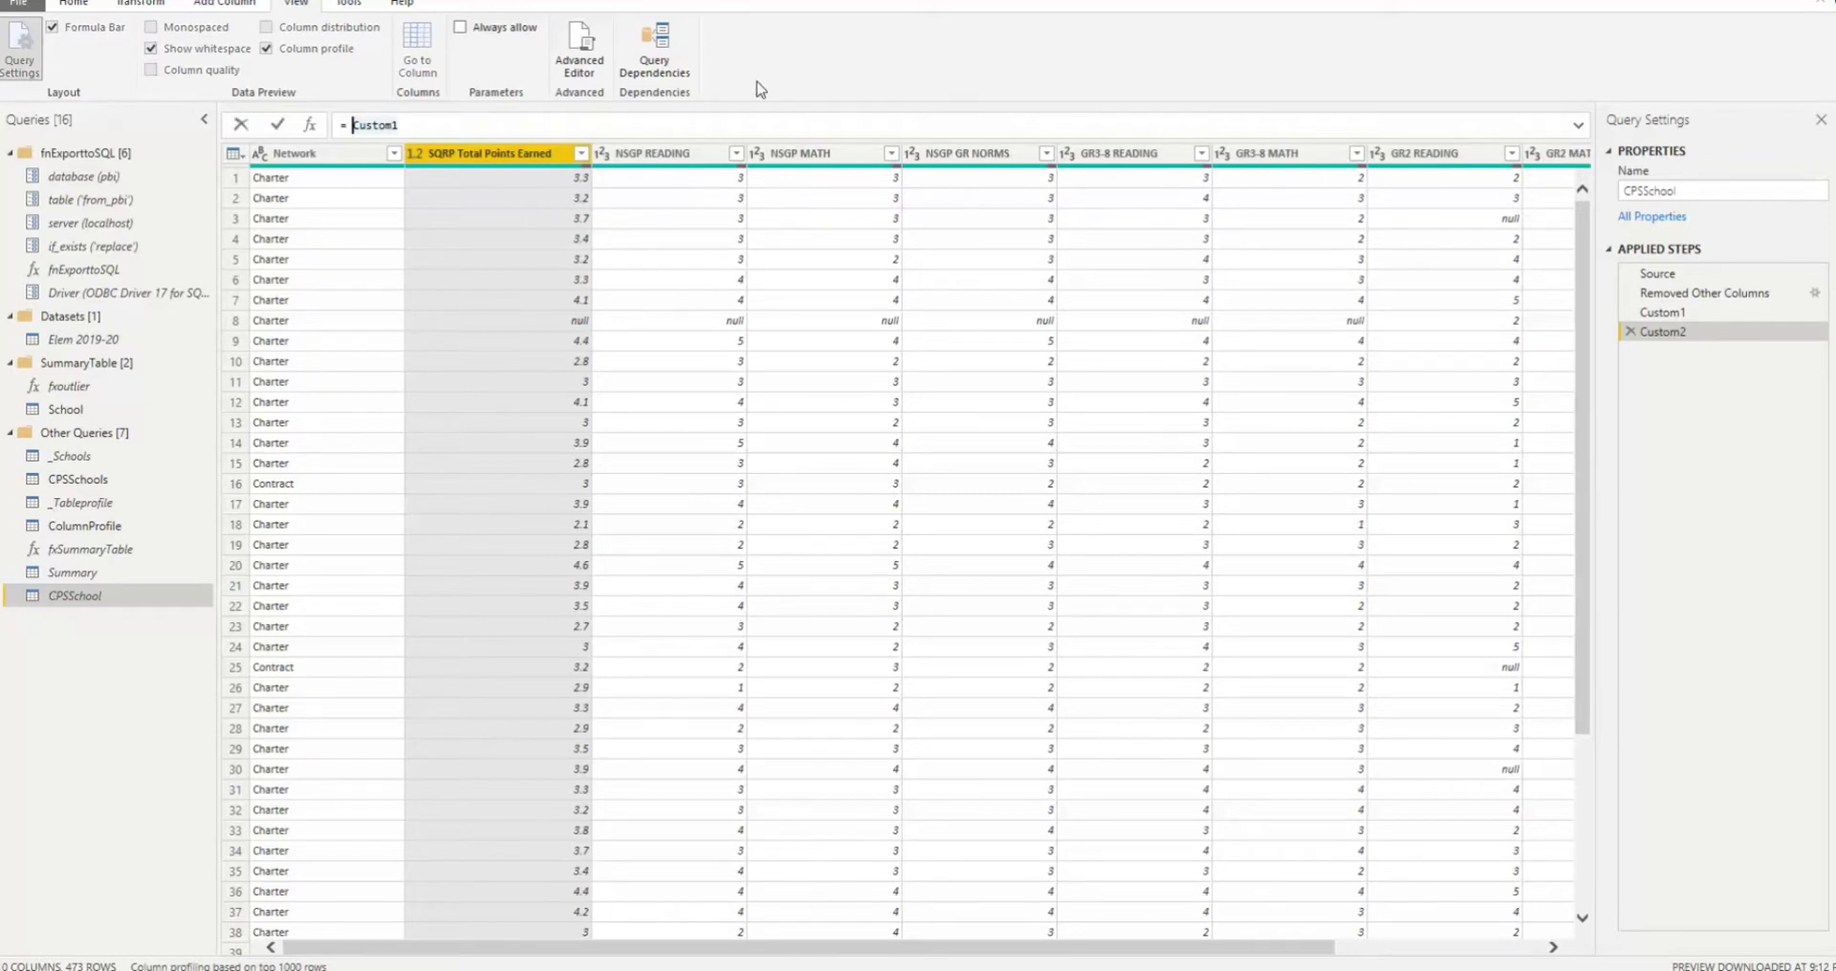
type("Table.Prof")
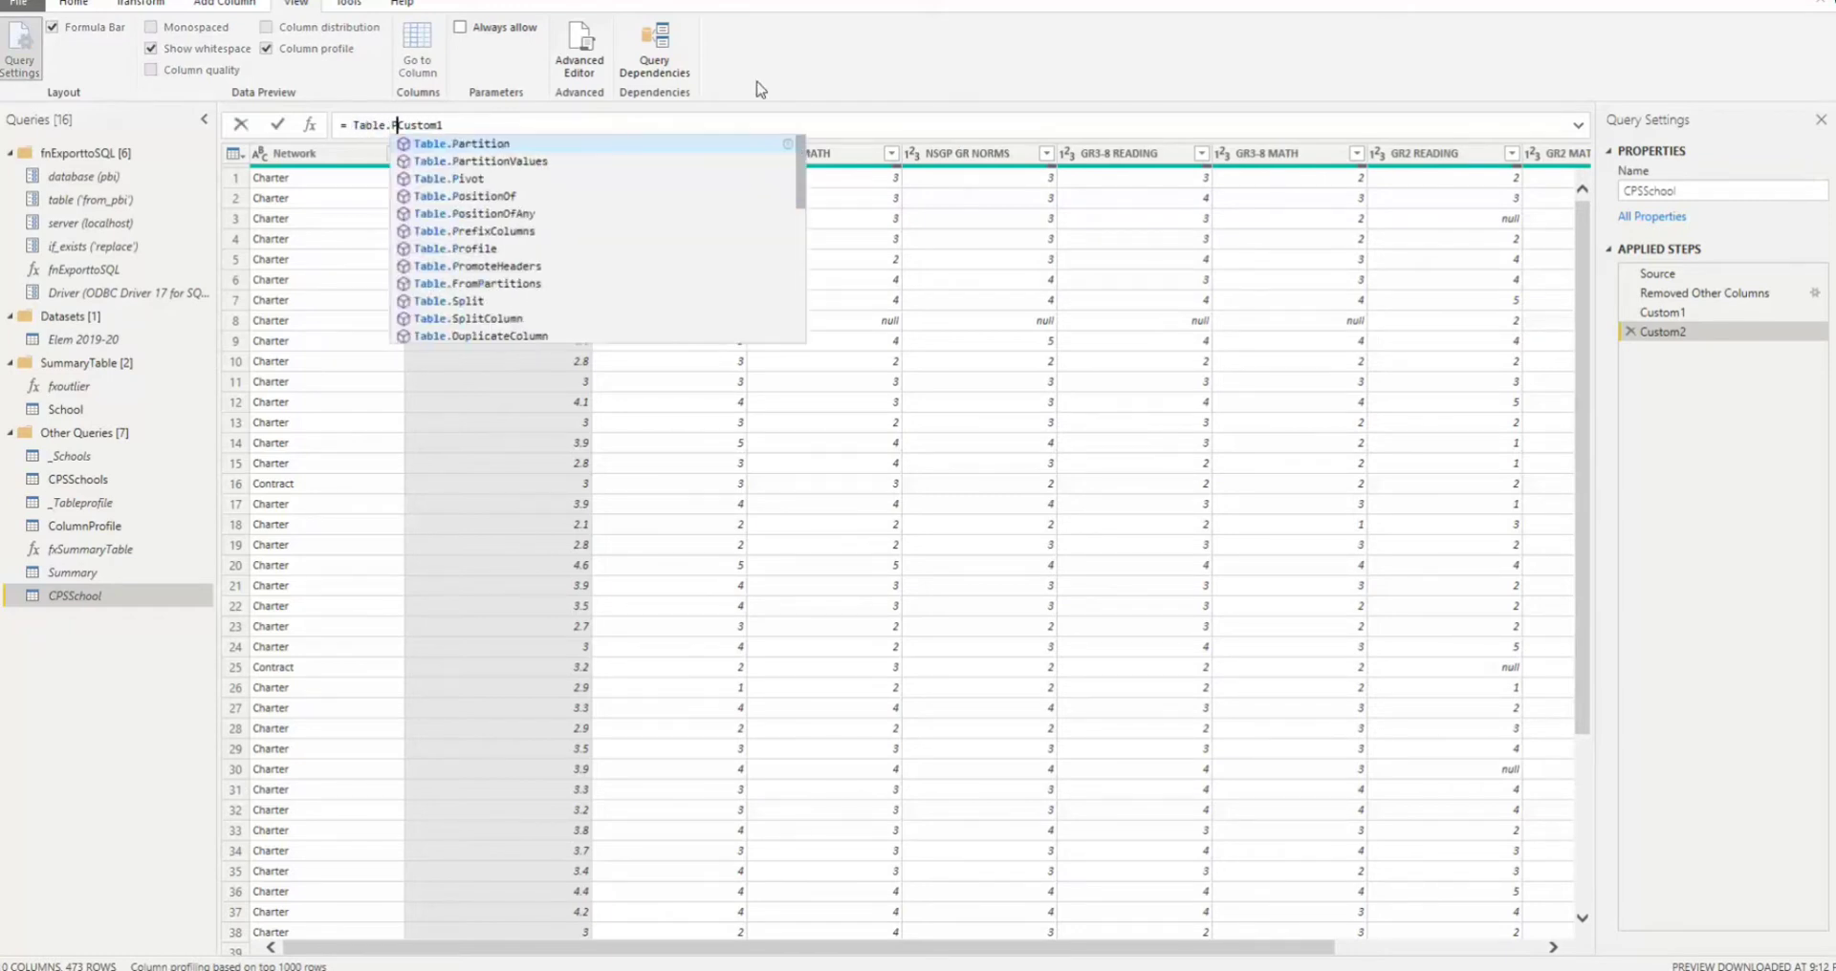
type("ile(")
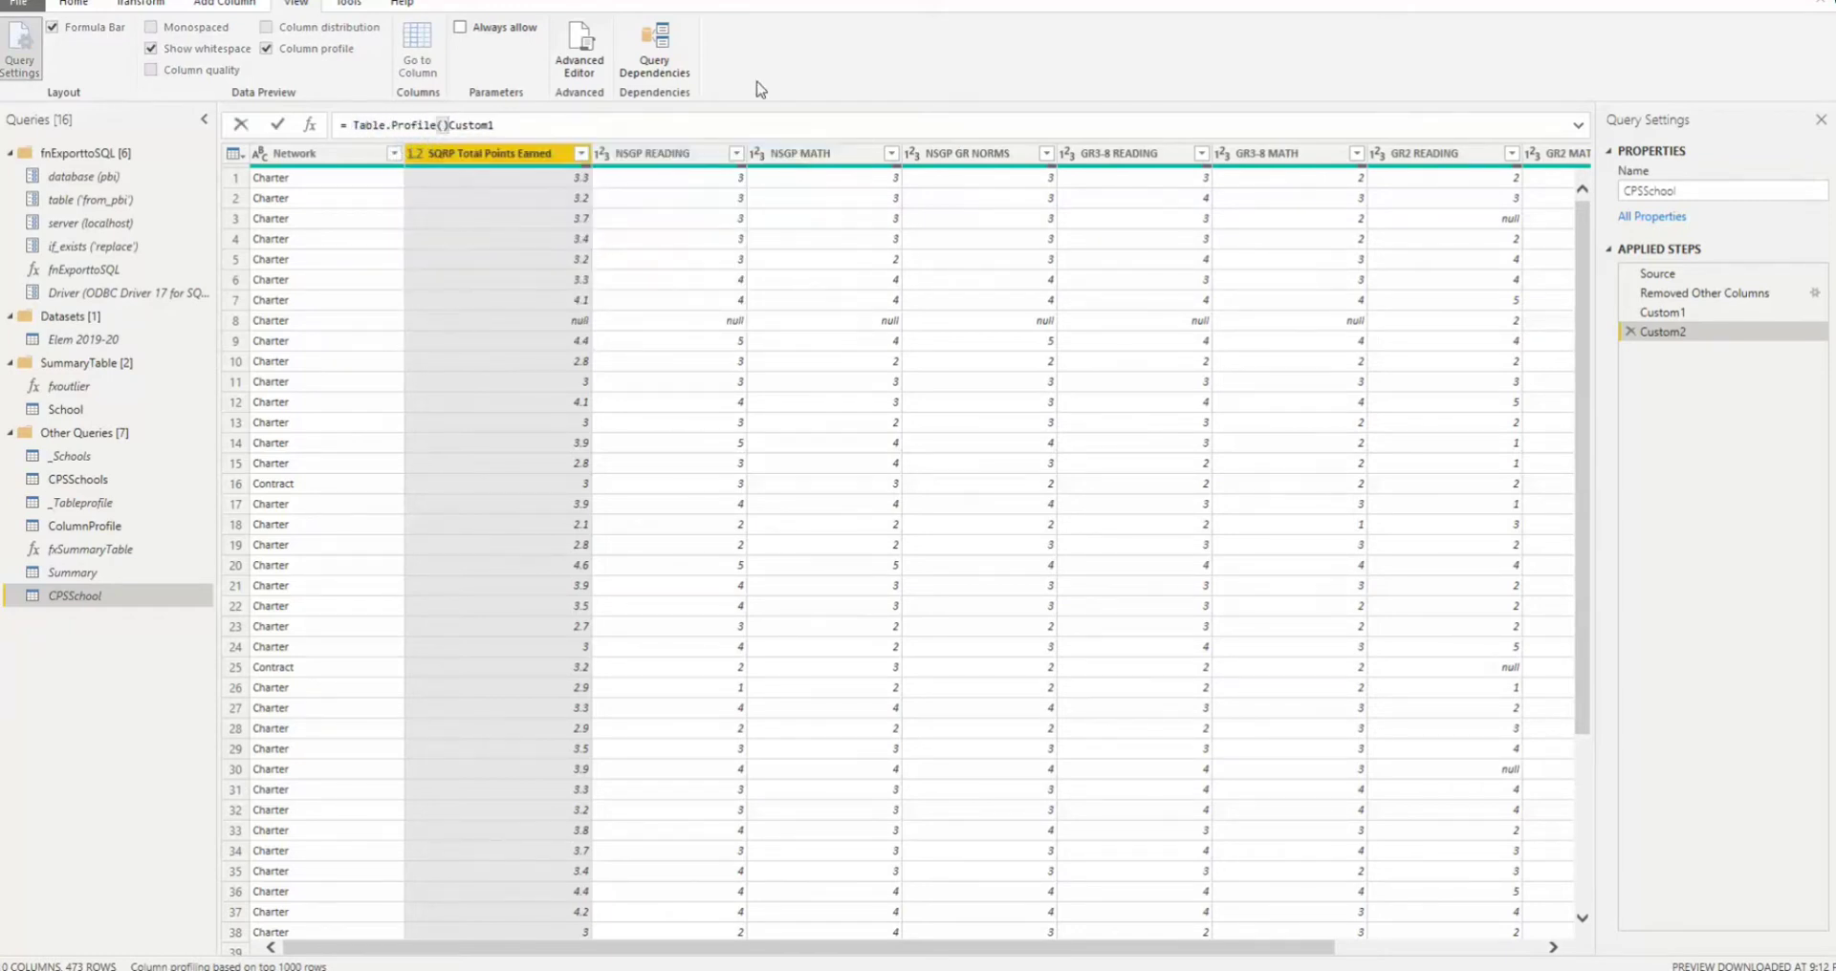
key("Delete")
type(")")
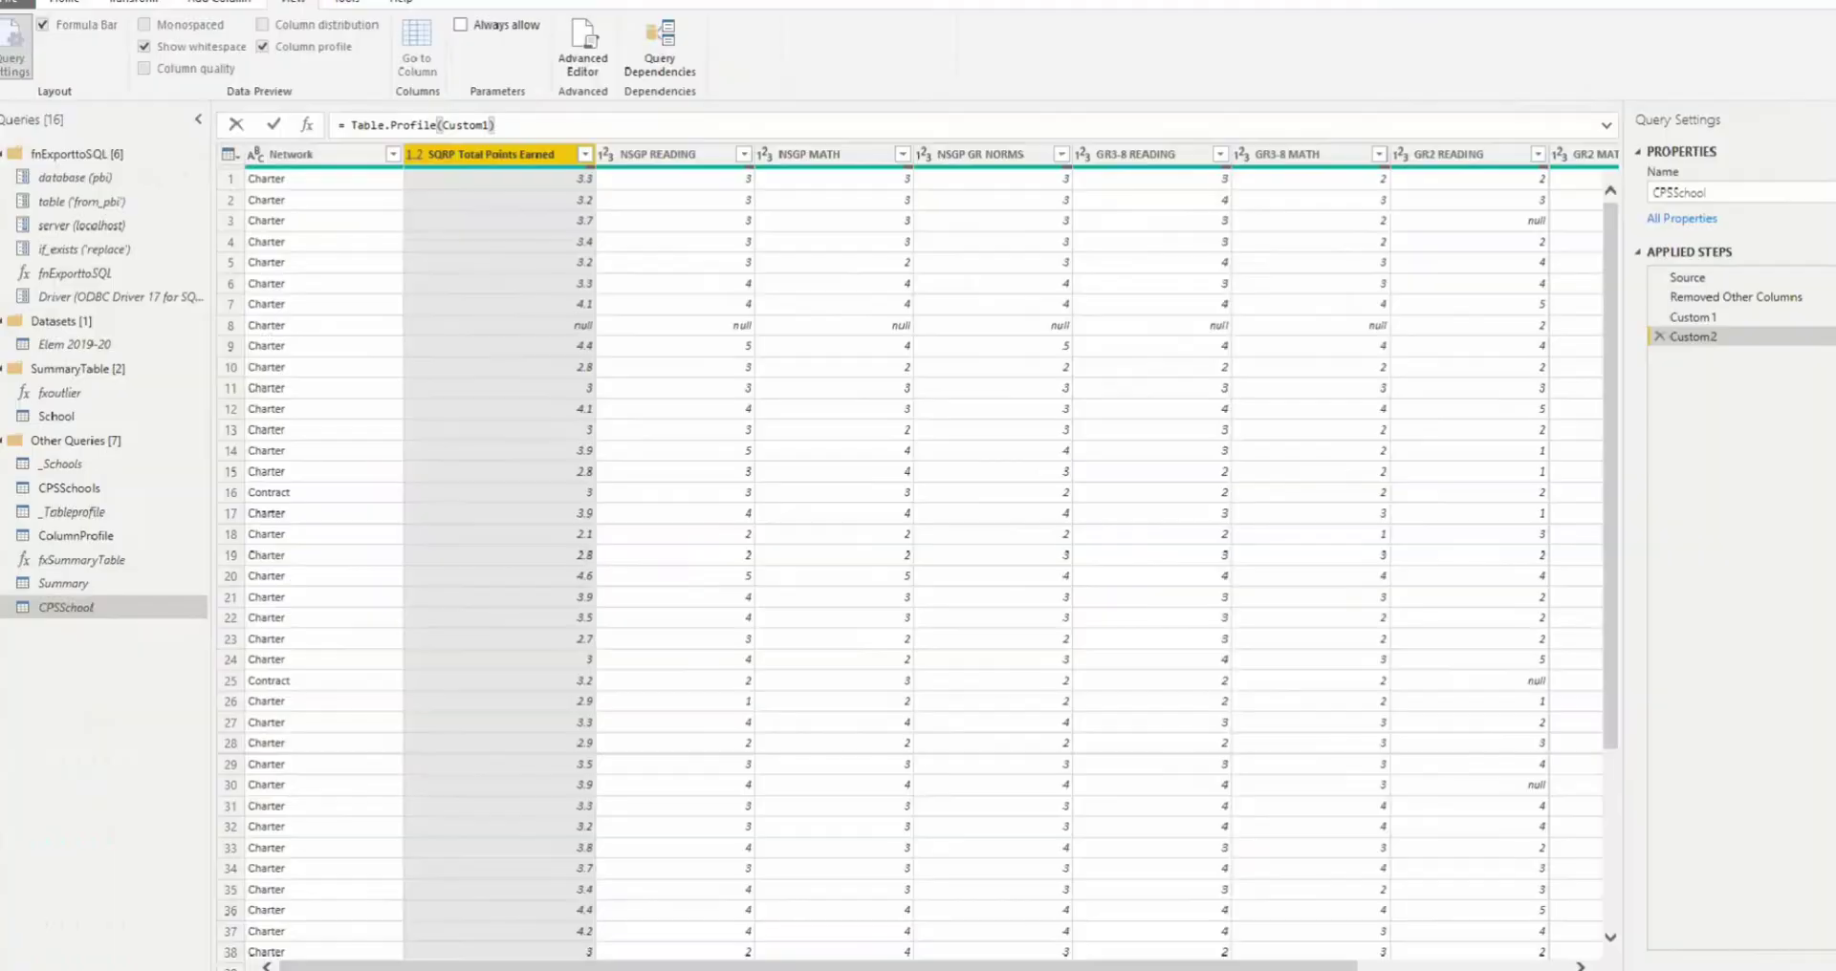
key("Return")
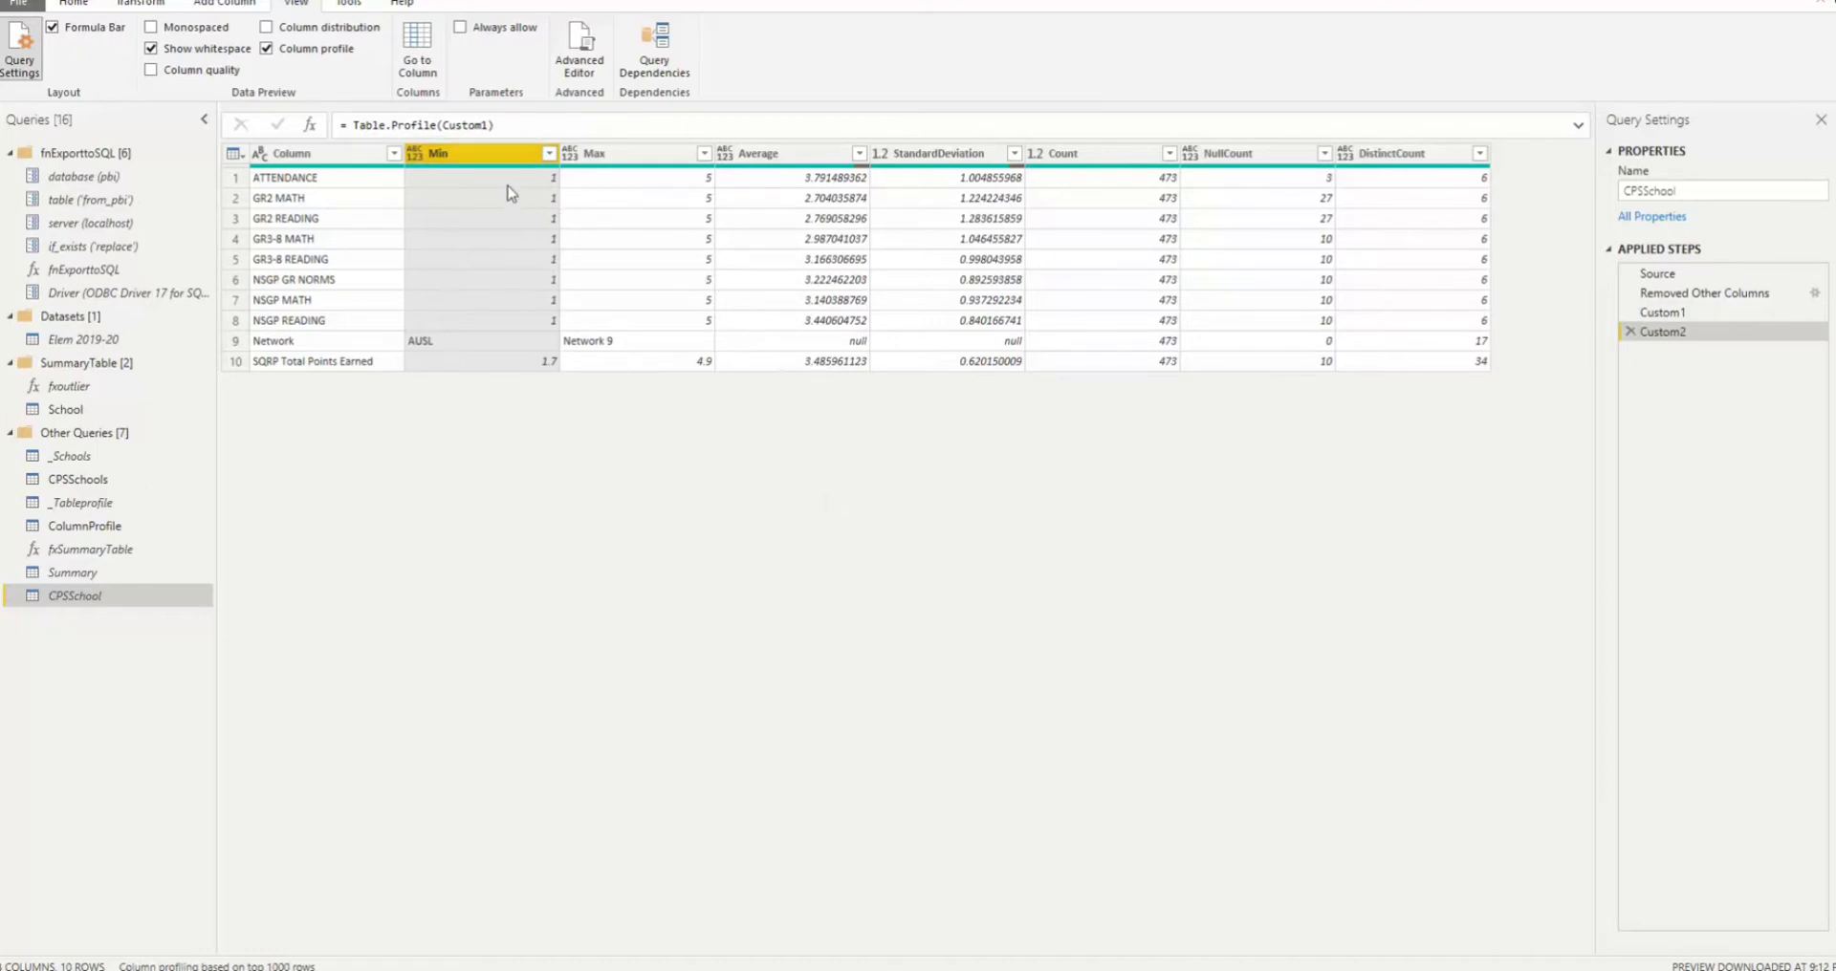
key("alt+Tab")
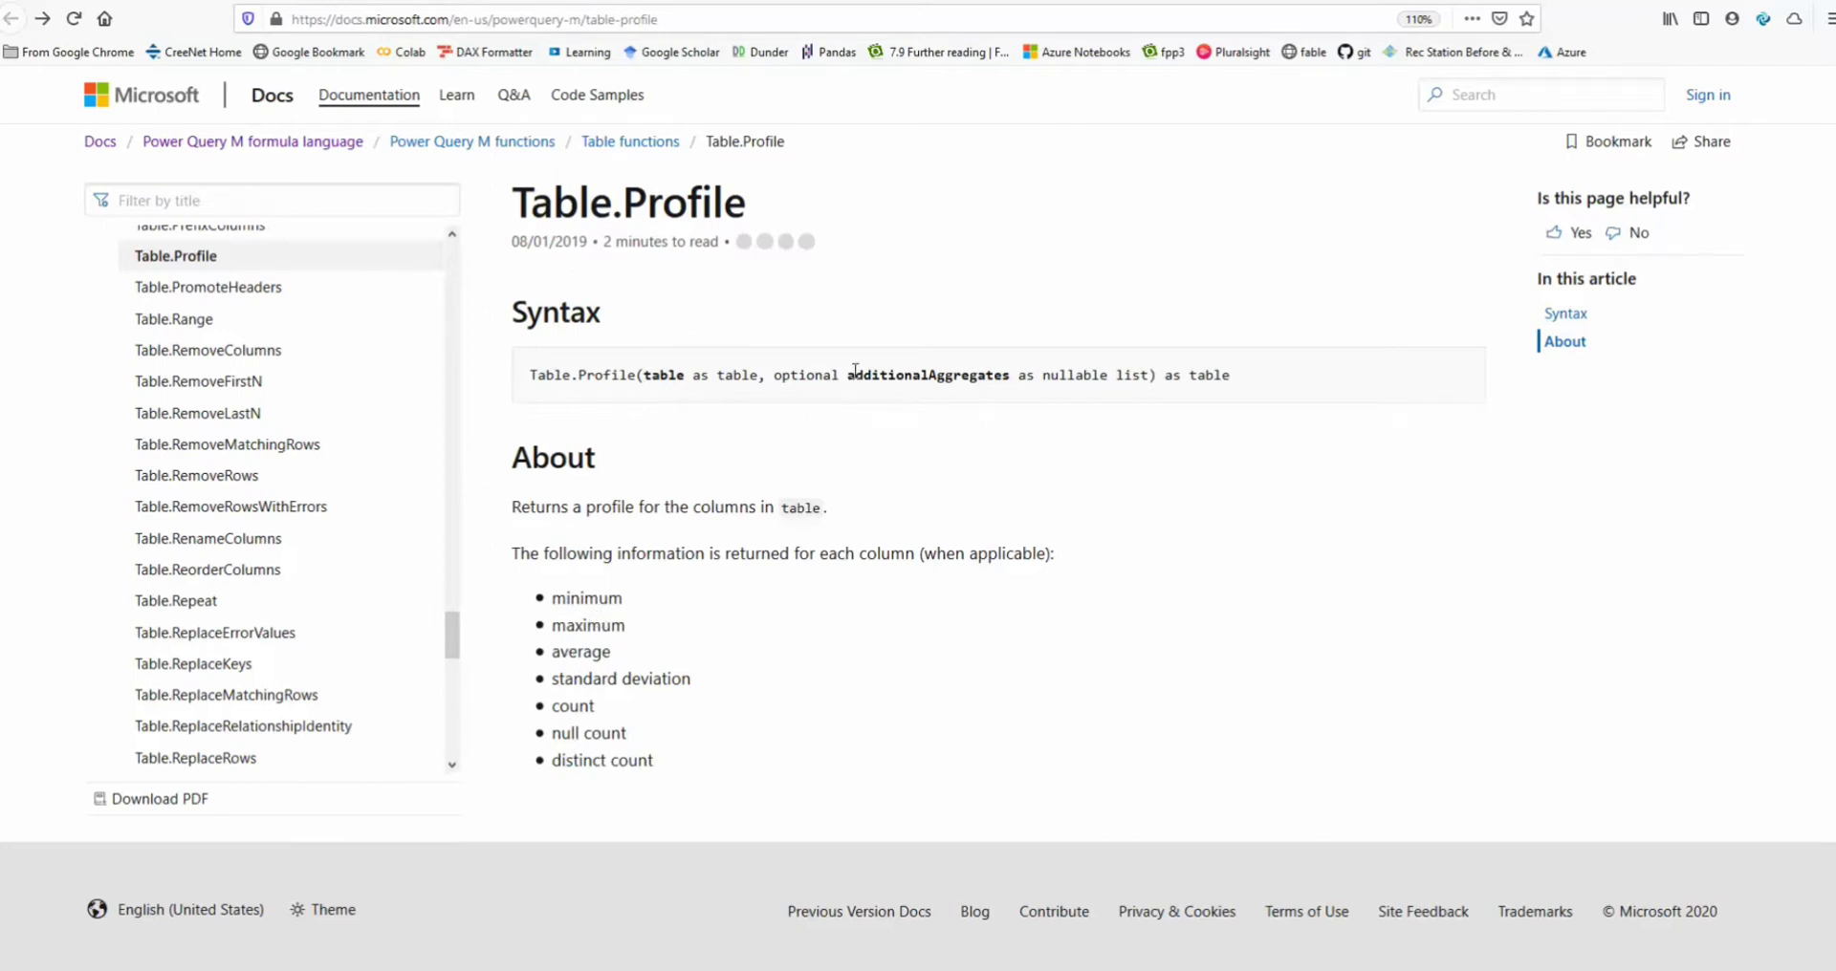
left_click_drag(850, 373, 1013, 375)
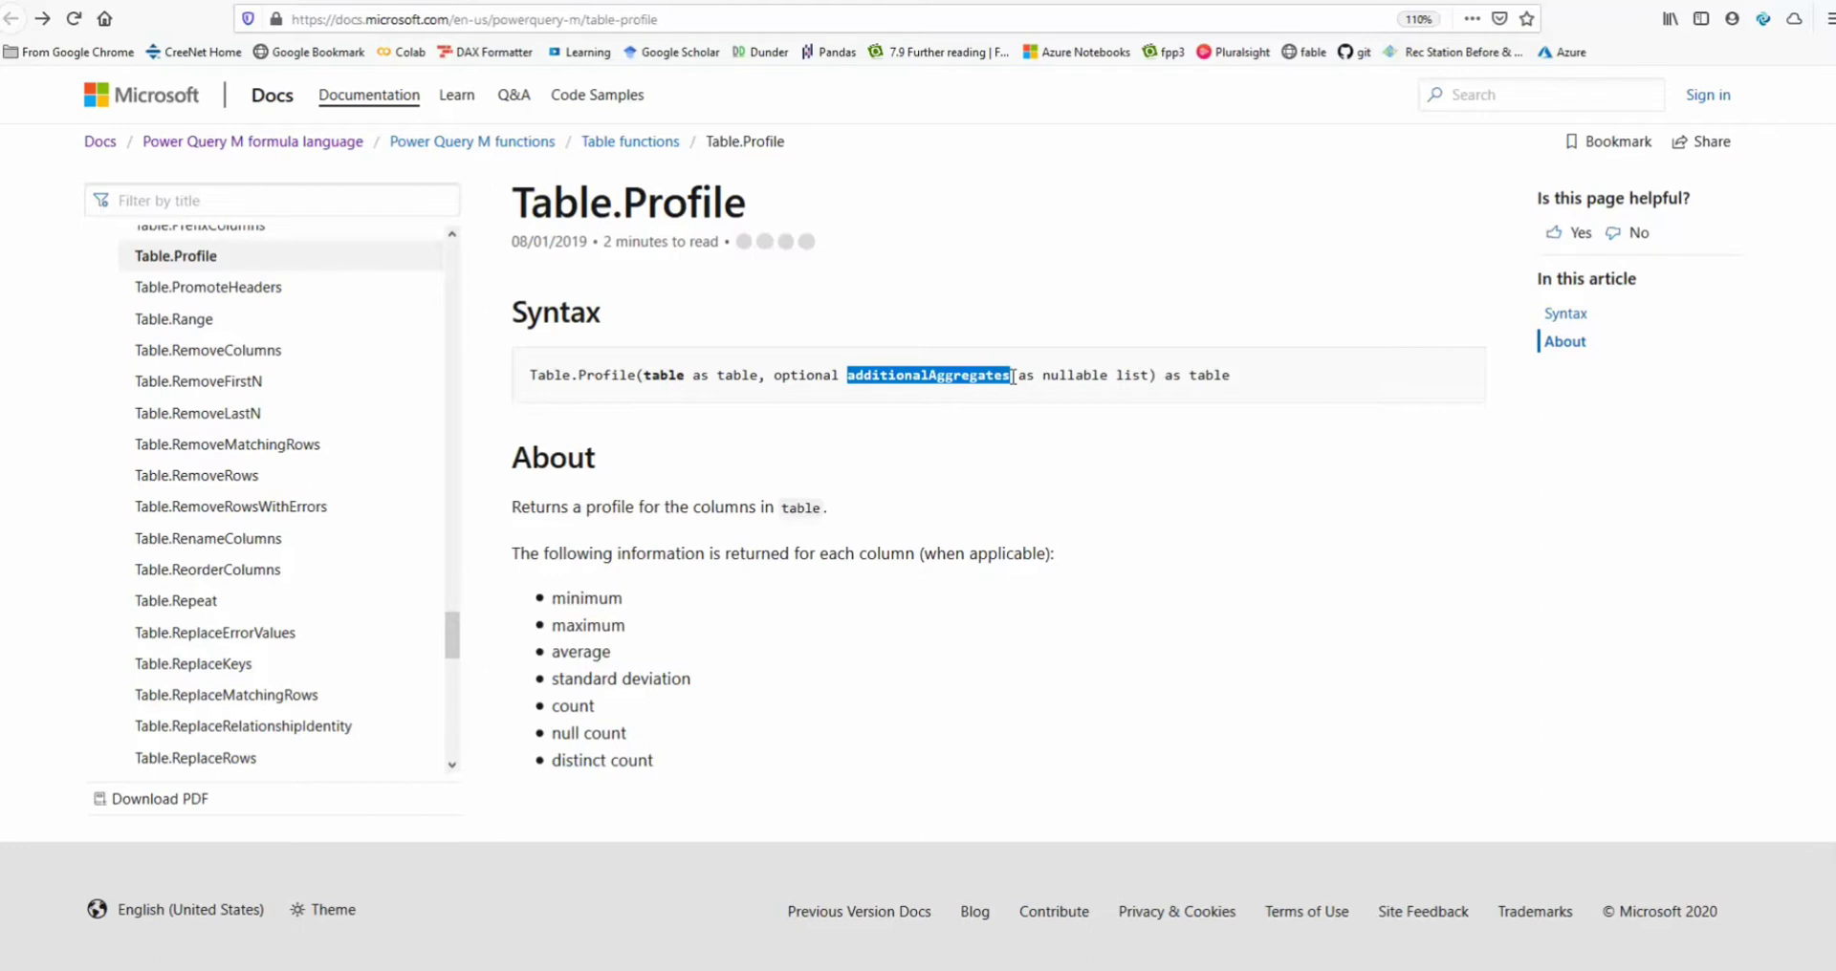
left_click(960, 454)
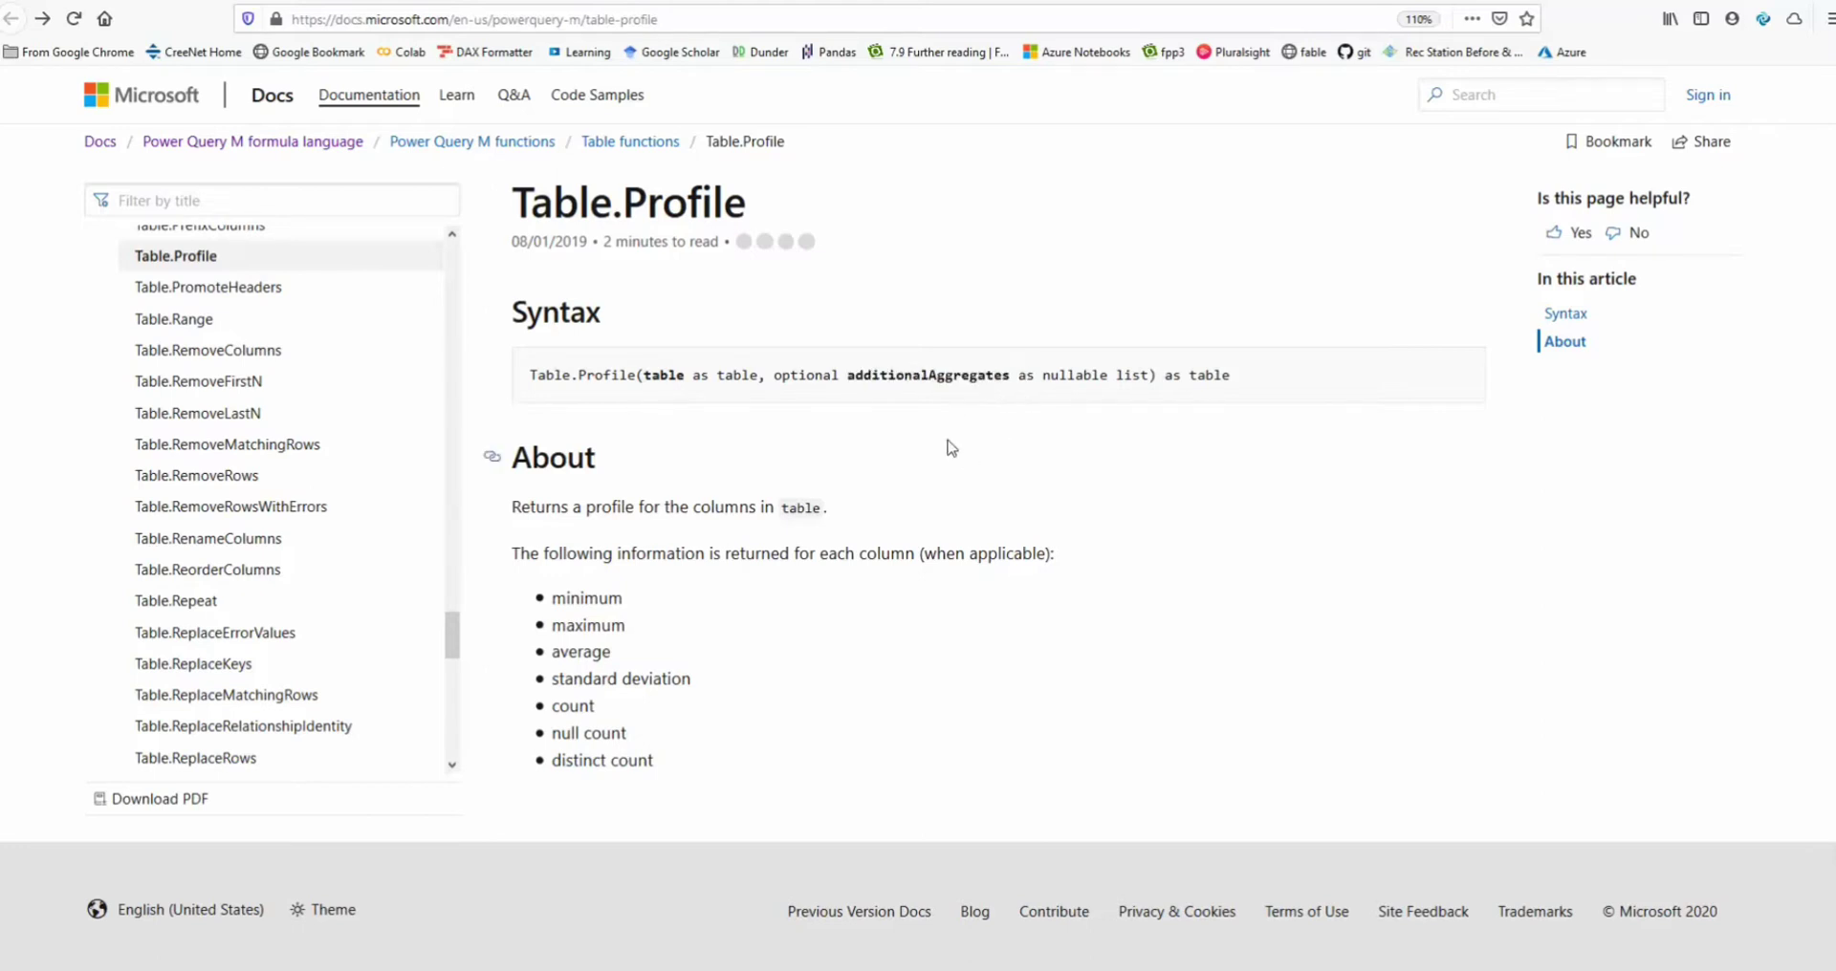
left_click_drag(849, 382, 1010, 378)
left_click(1703, 4)
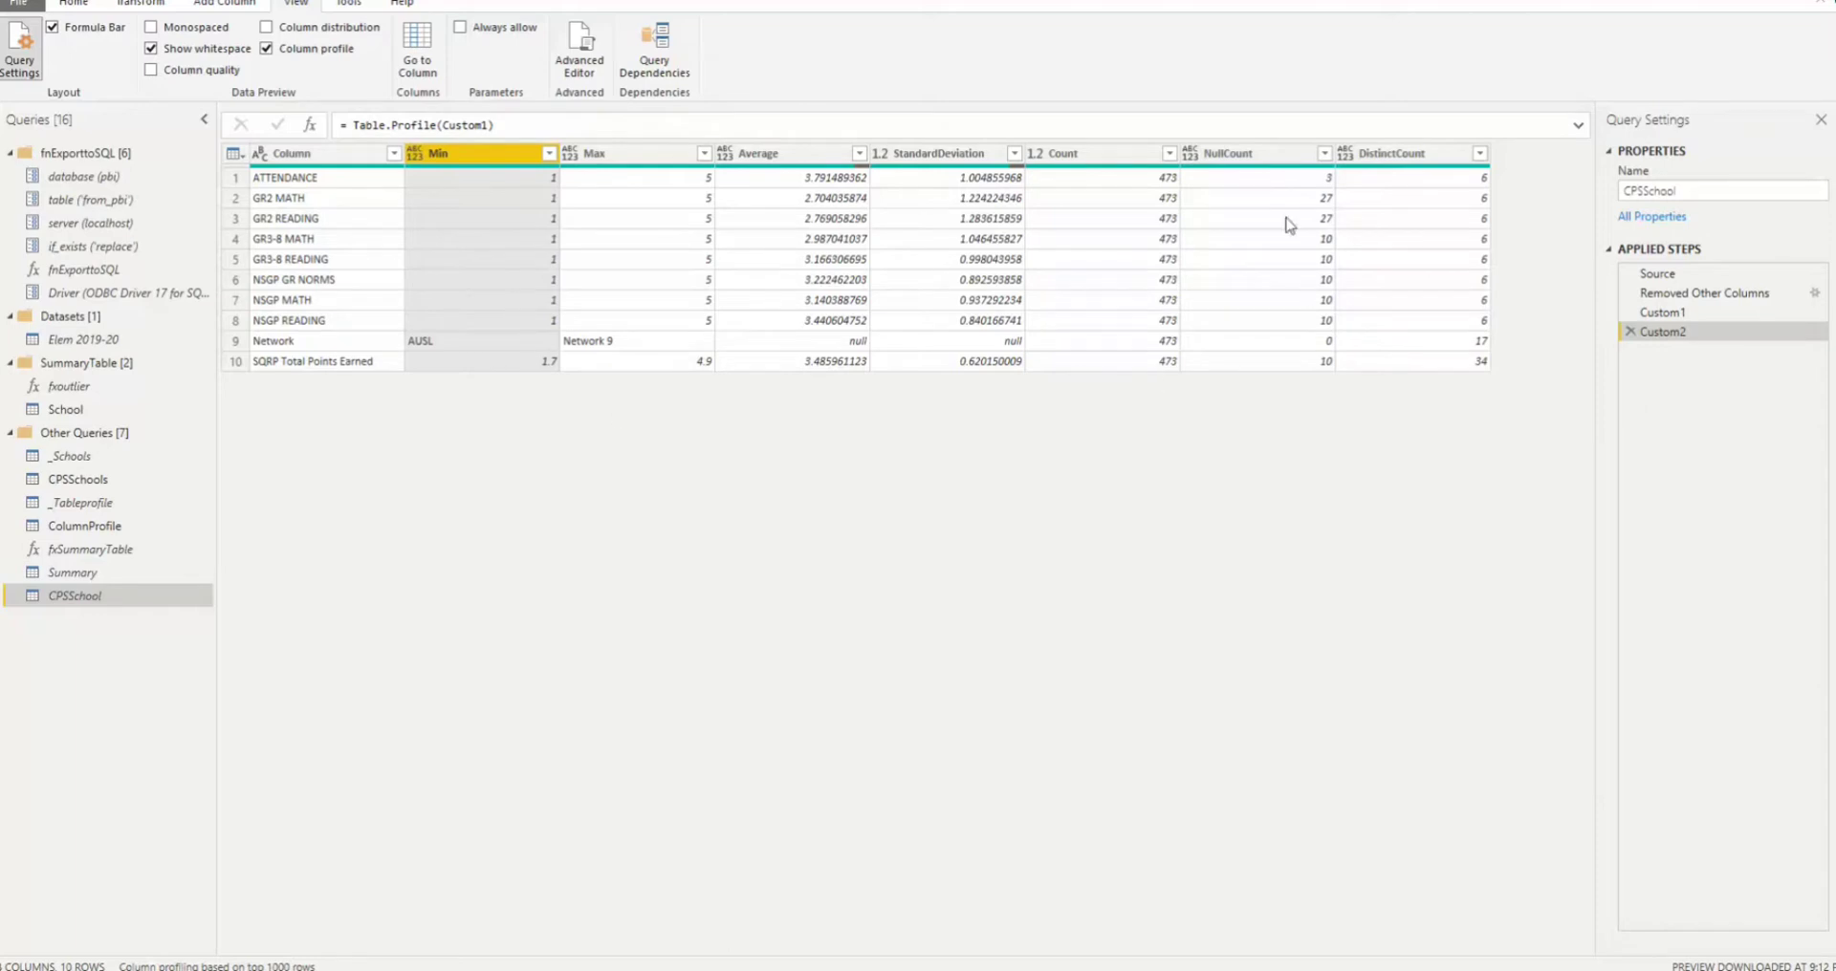
- Inspect the Network profile row, then delete the Custom2 step to restore the 473 rows
left_click(229, 344)
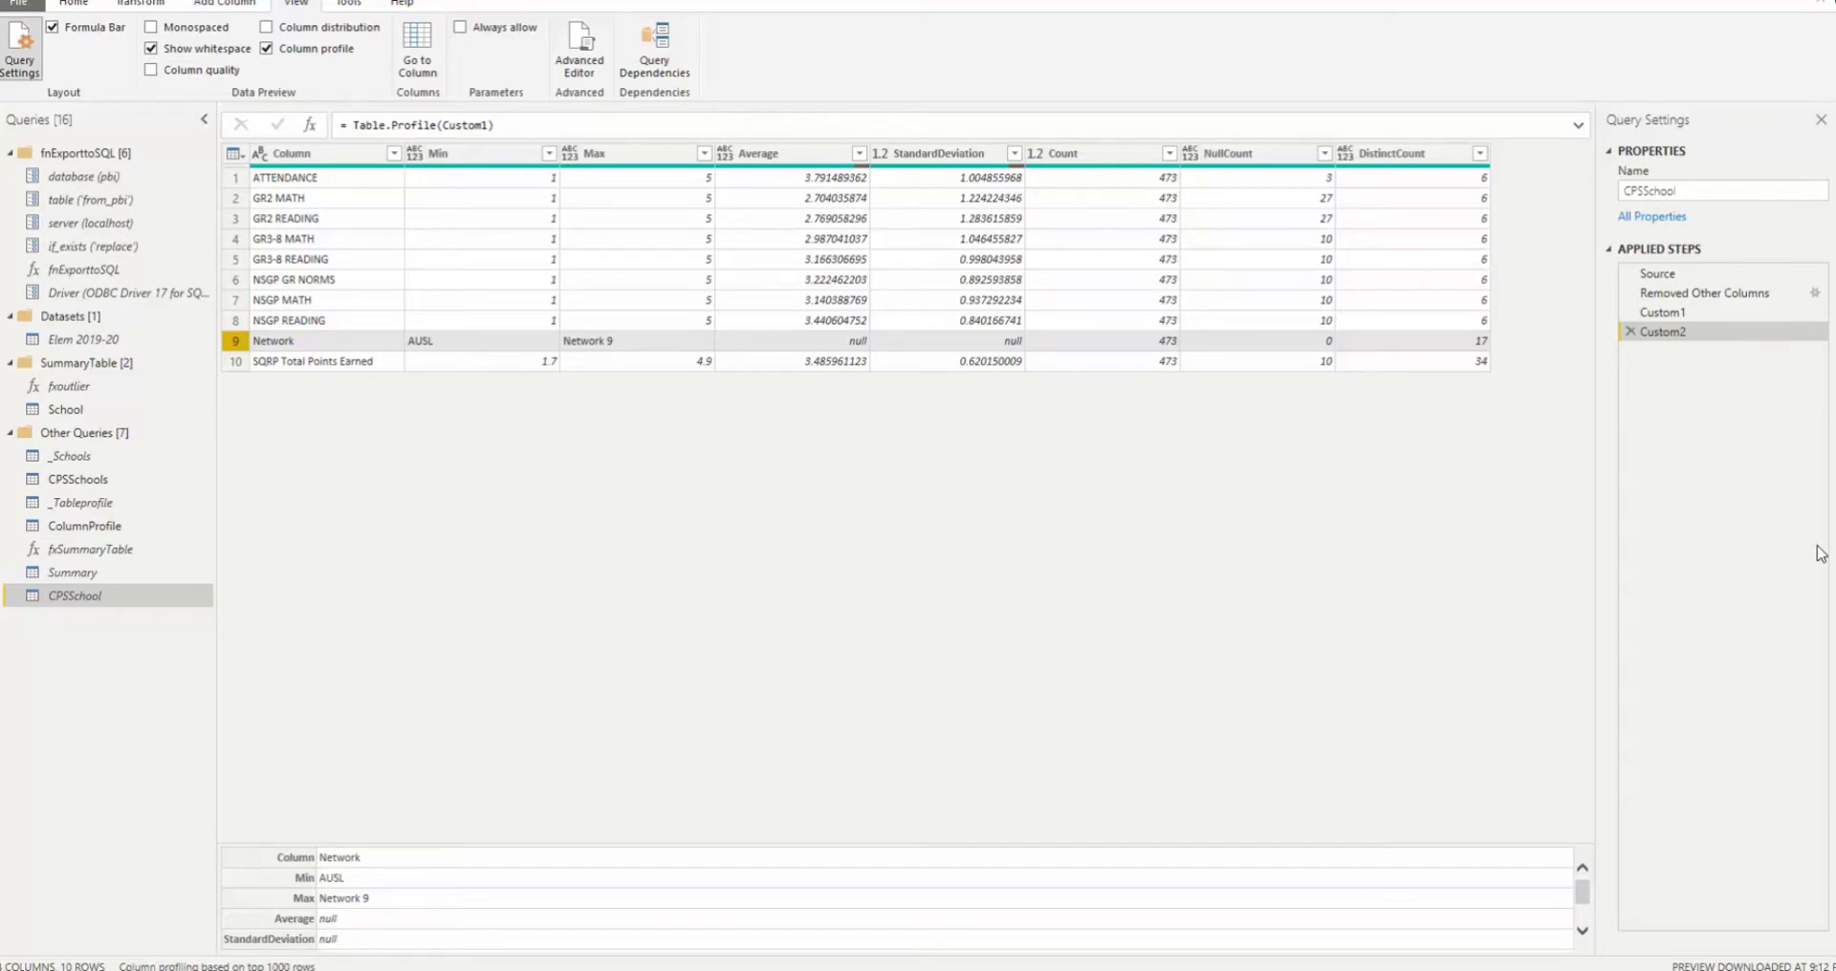
left_click(1631, 333)
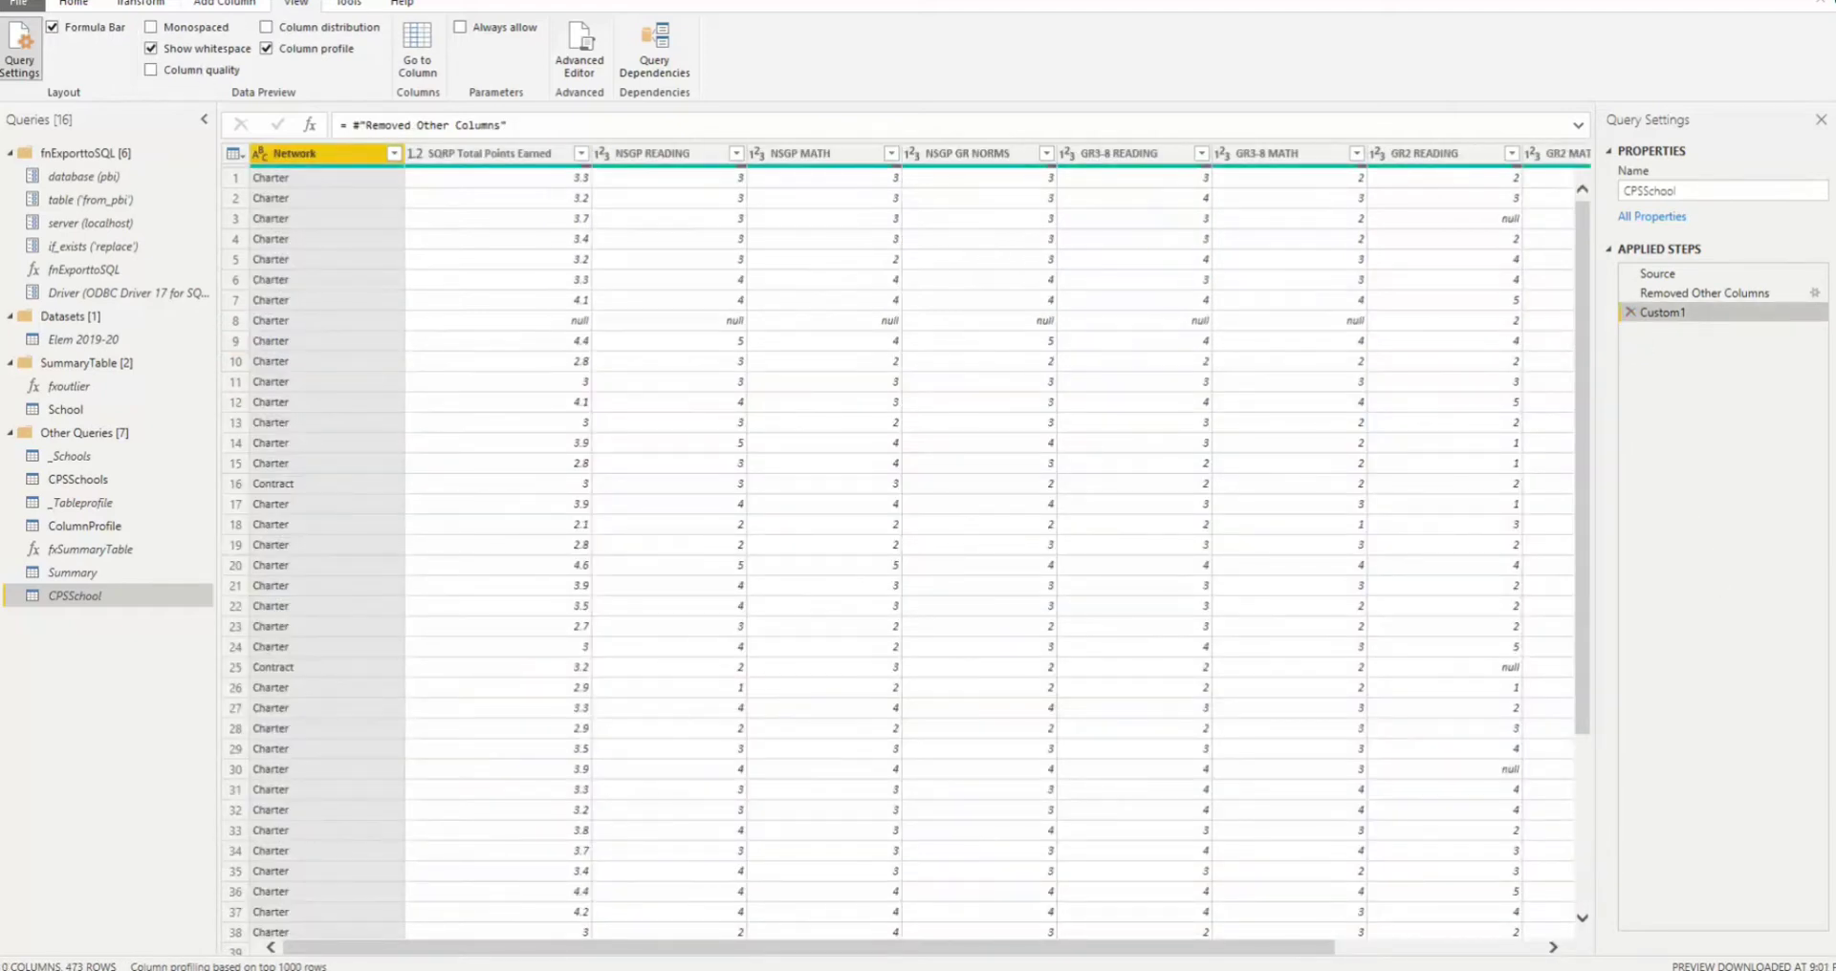
left_click(141, 3)
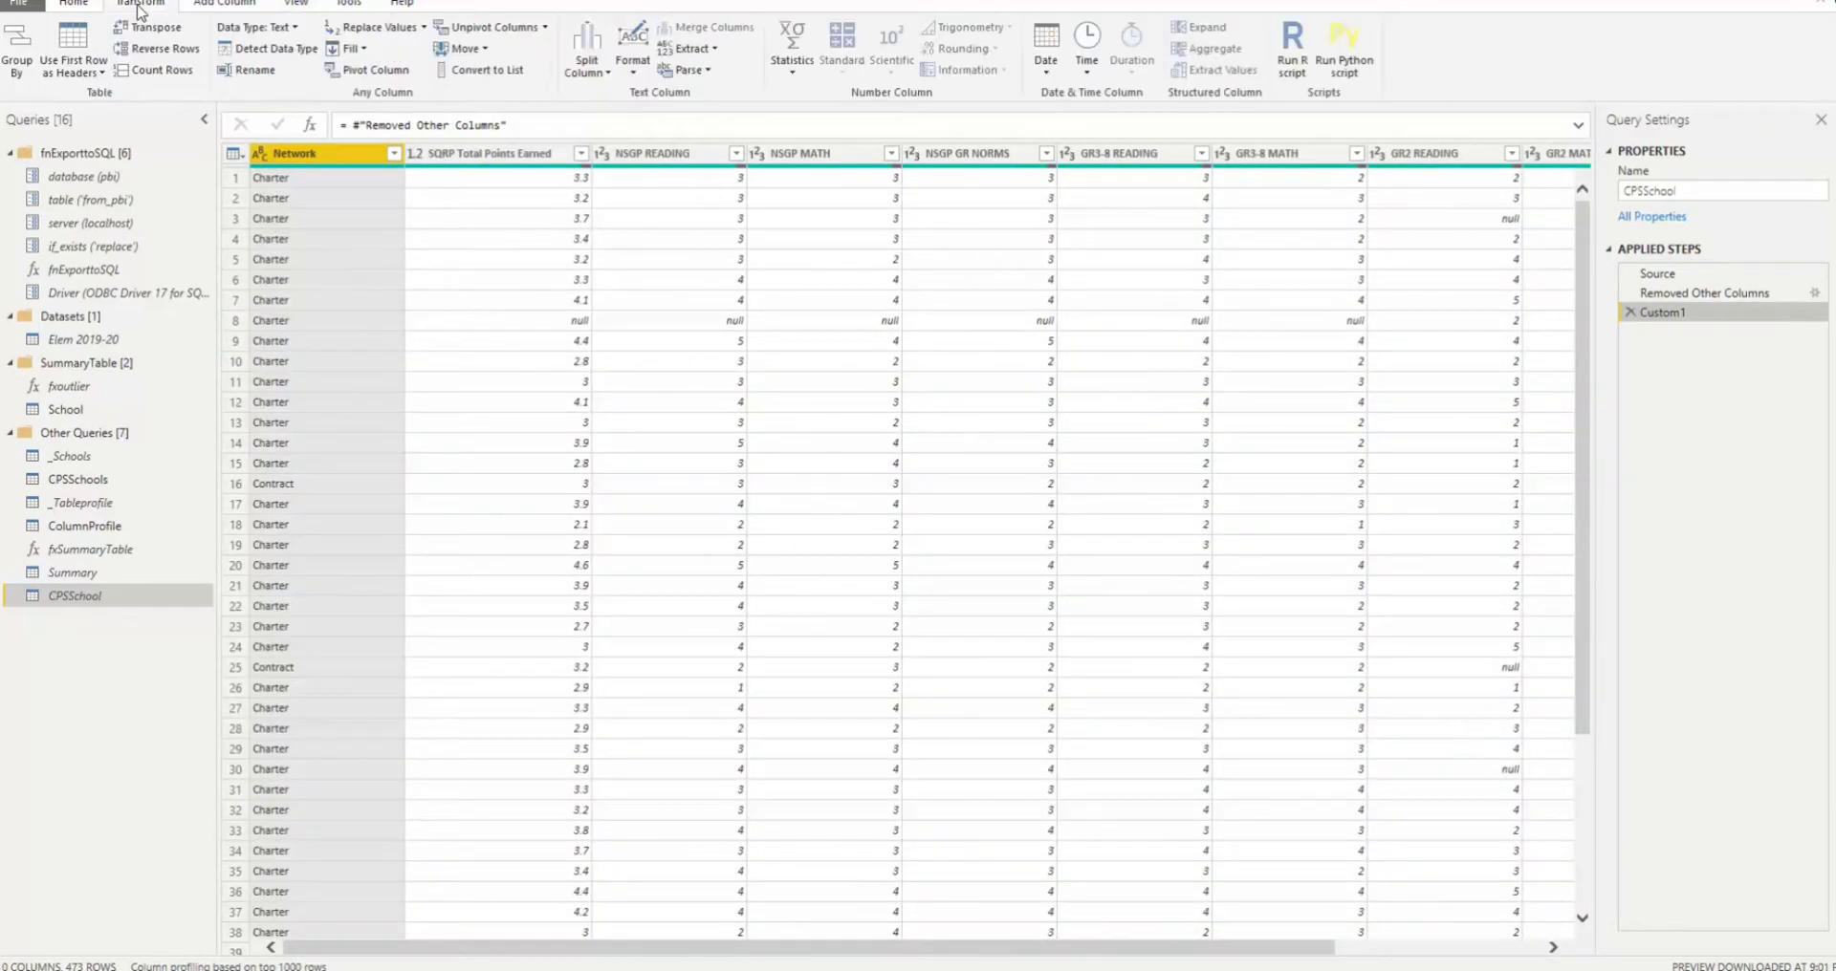
- Group by Network into a new Profile column that sums SQRP Total Points Earned
left_click(19, 52)
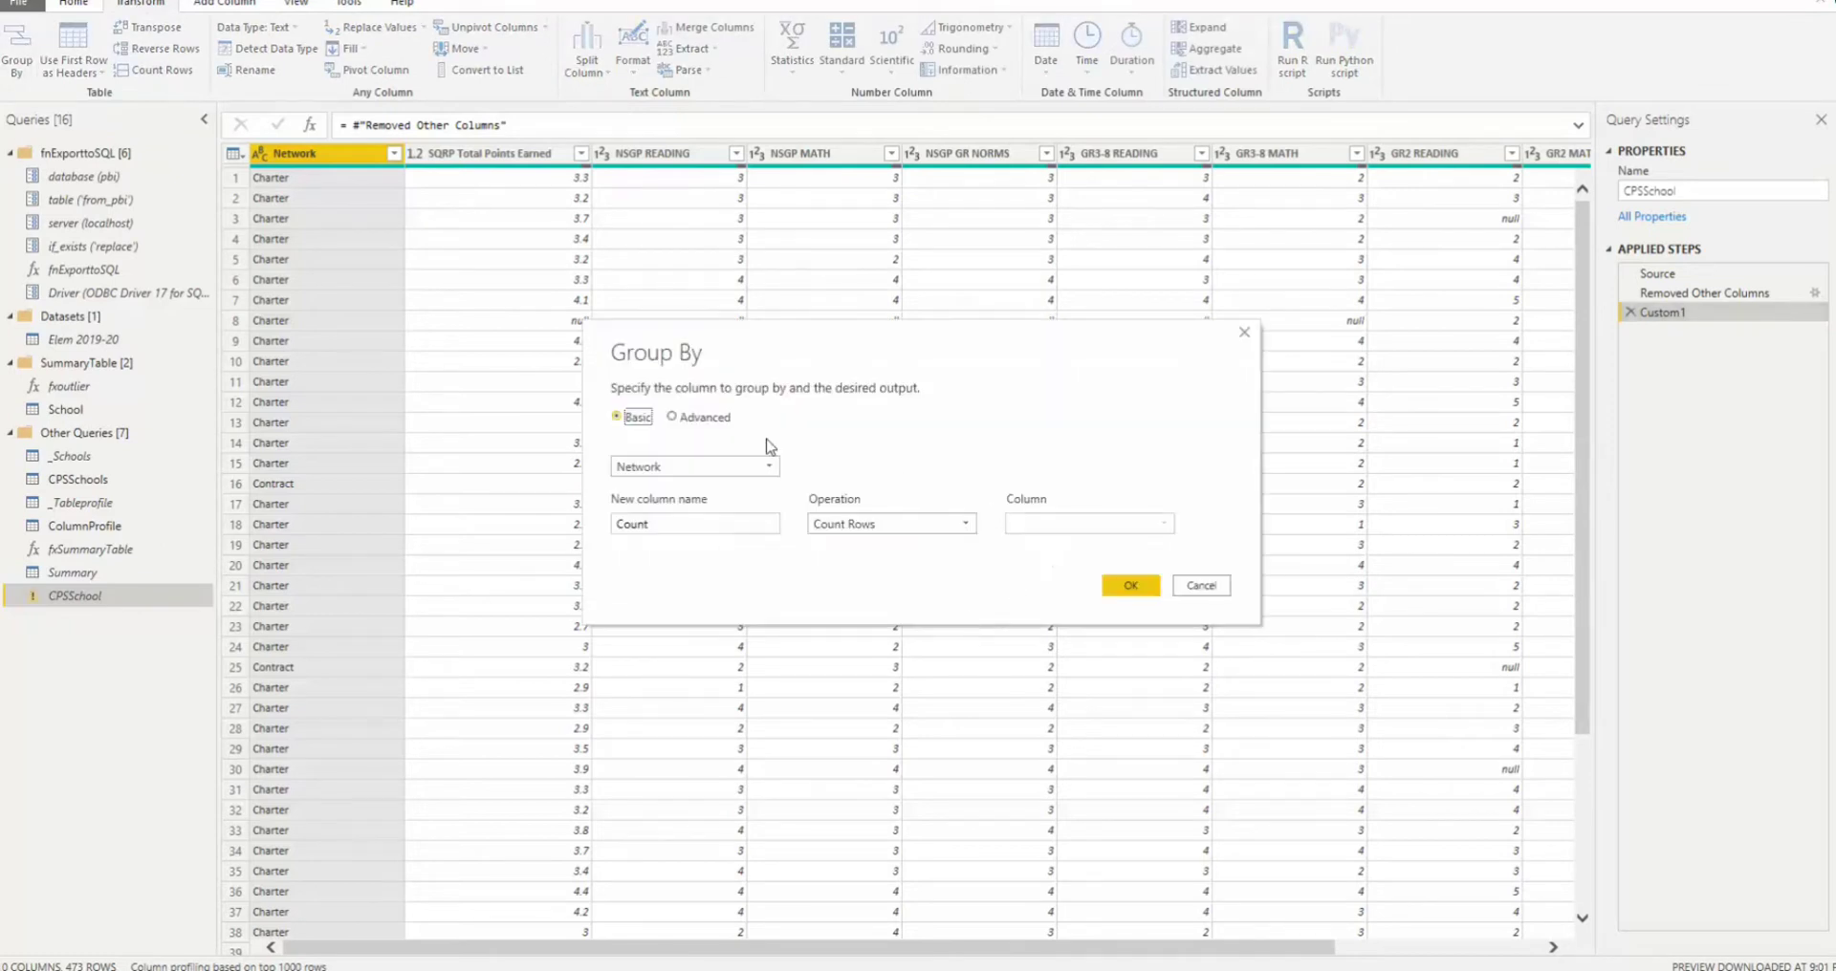
left_click(719, 468)
left_click(675, 486)
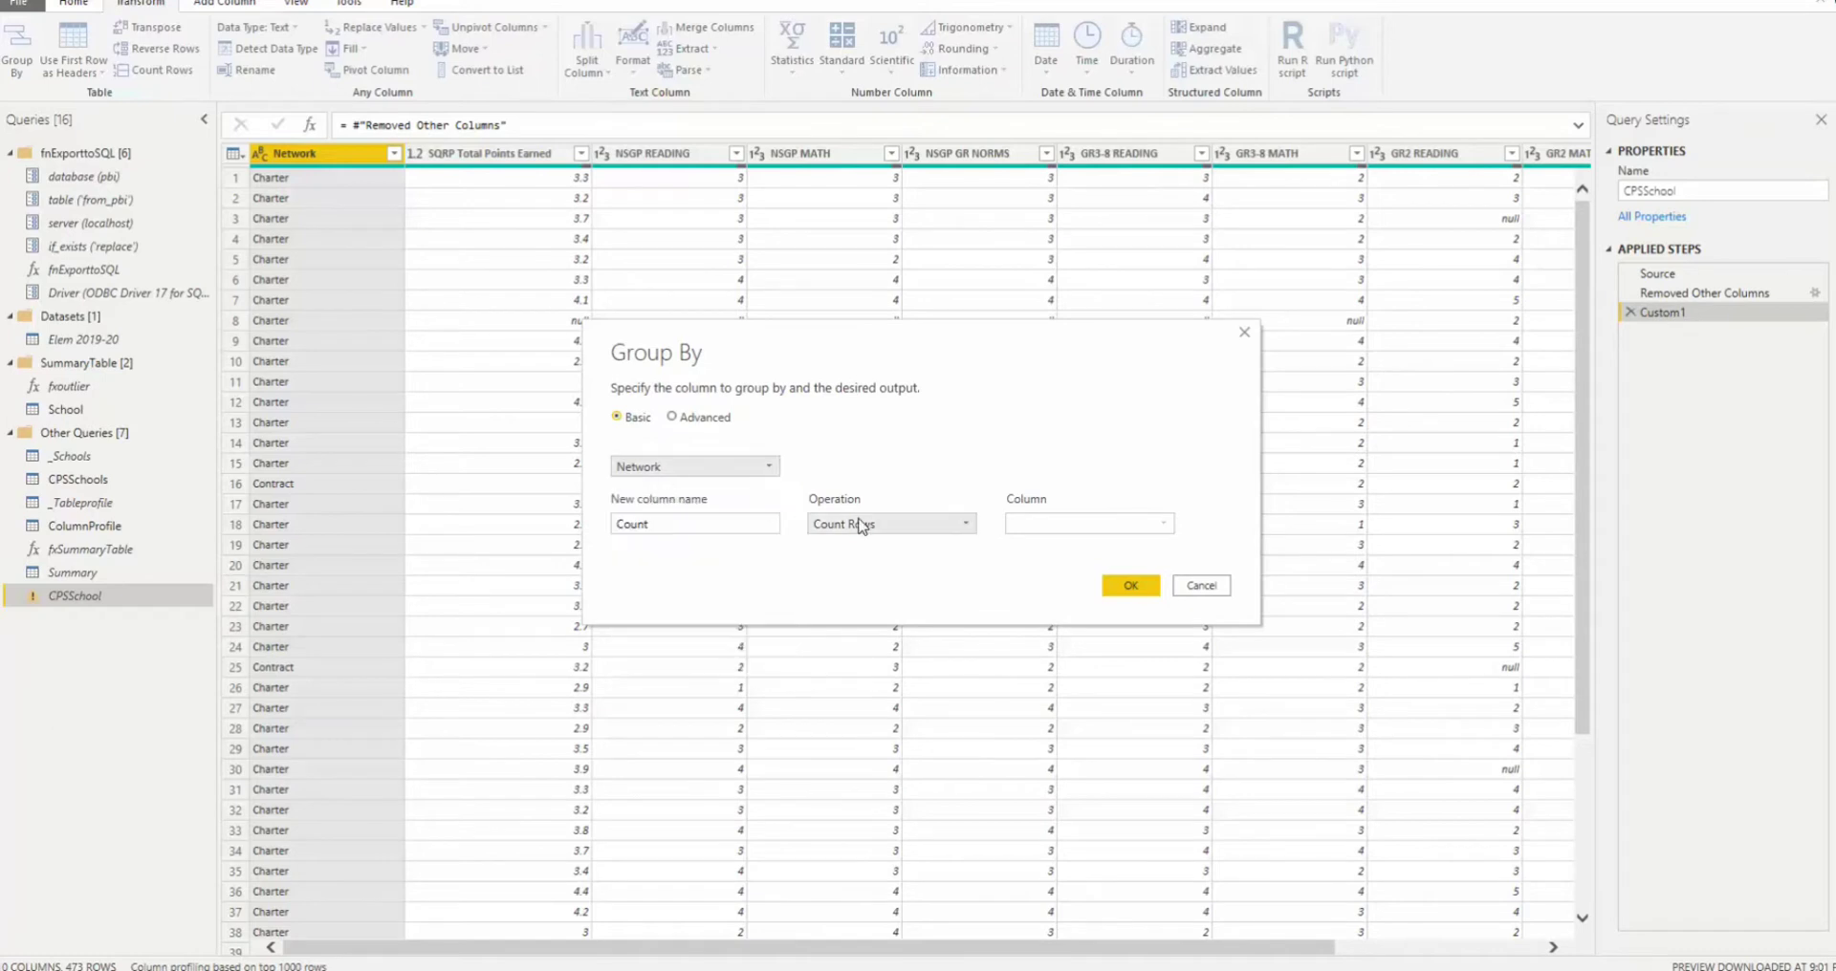
left_click(900, 525)
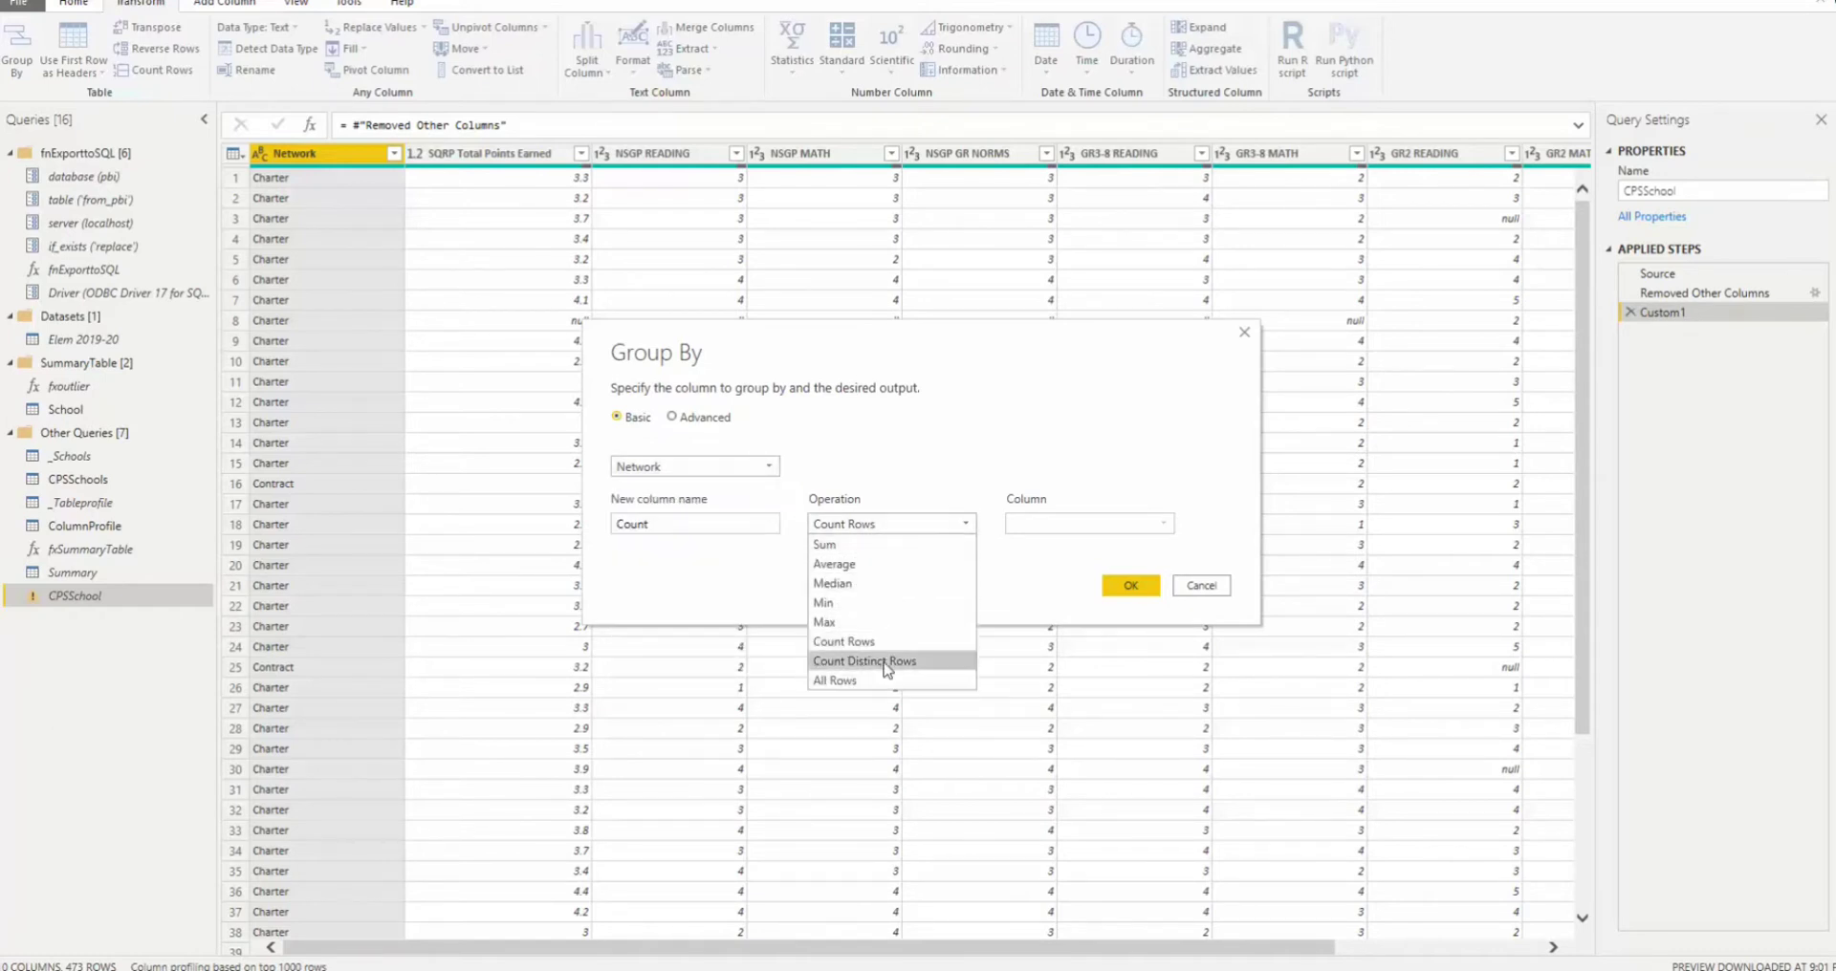
left_click(860, 549)
left_click_drag(751, 526, 415, 512)
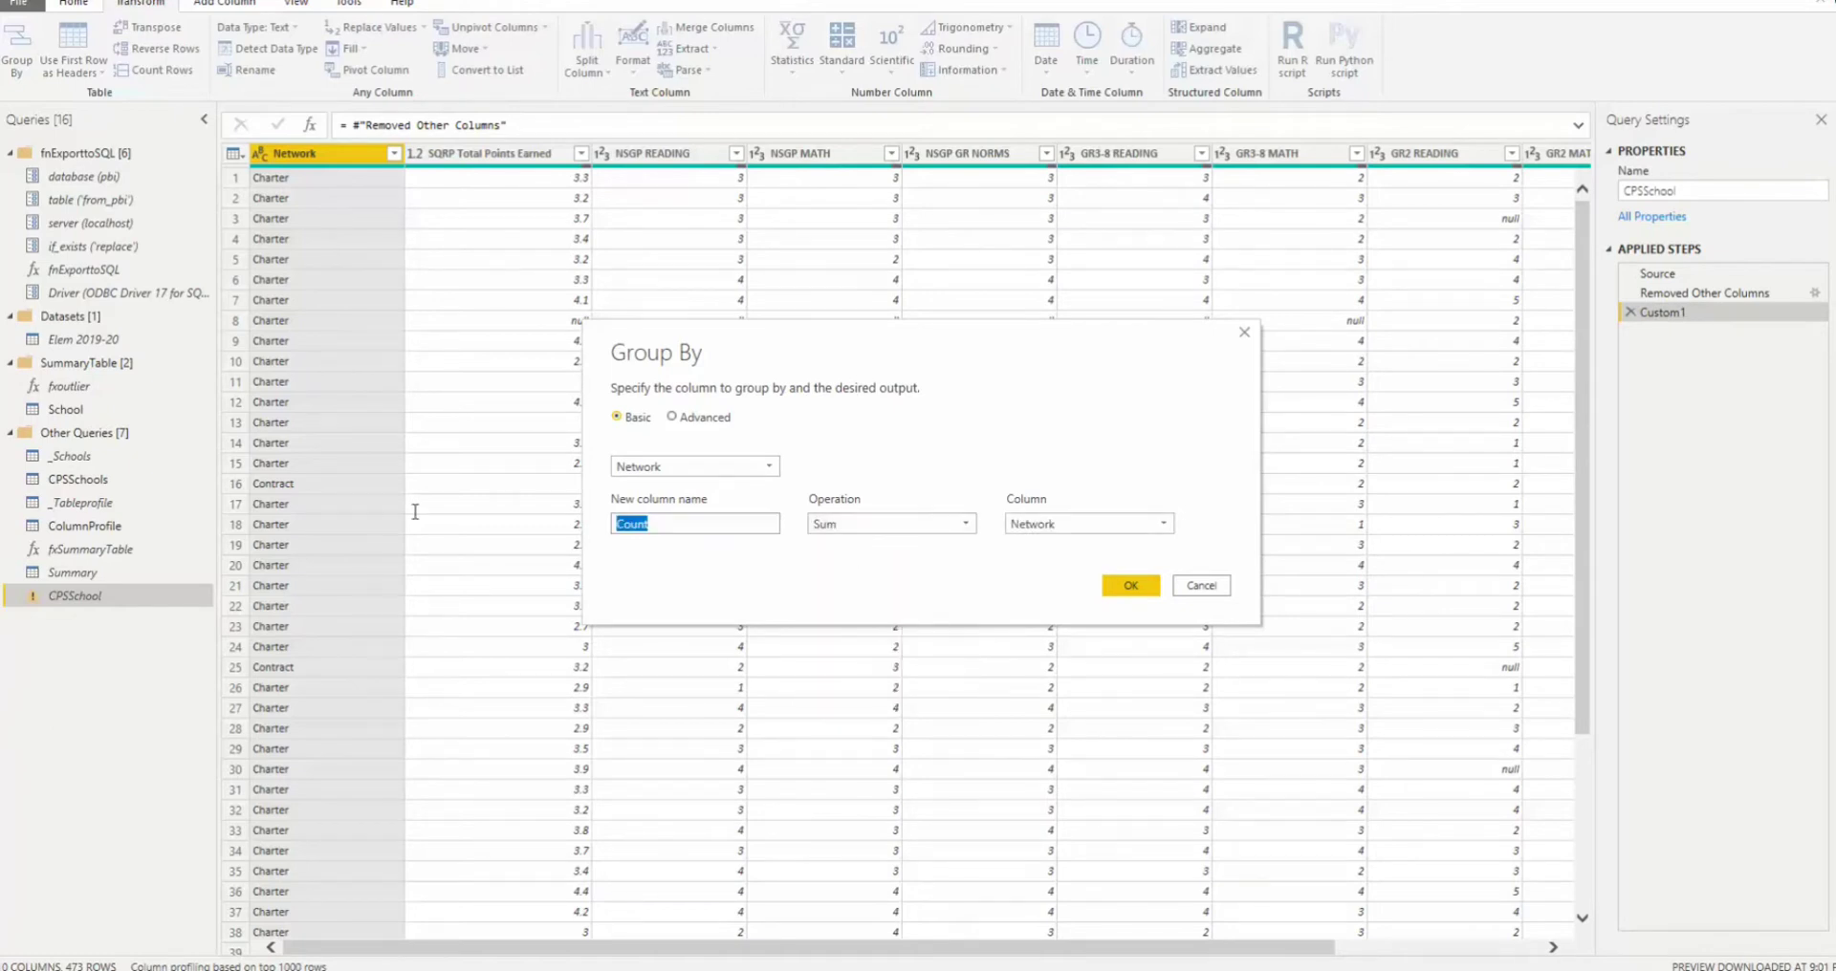
type("Profile")
left_click(1045, 525)
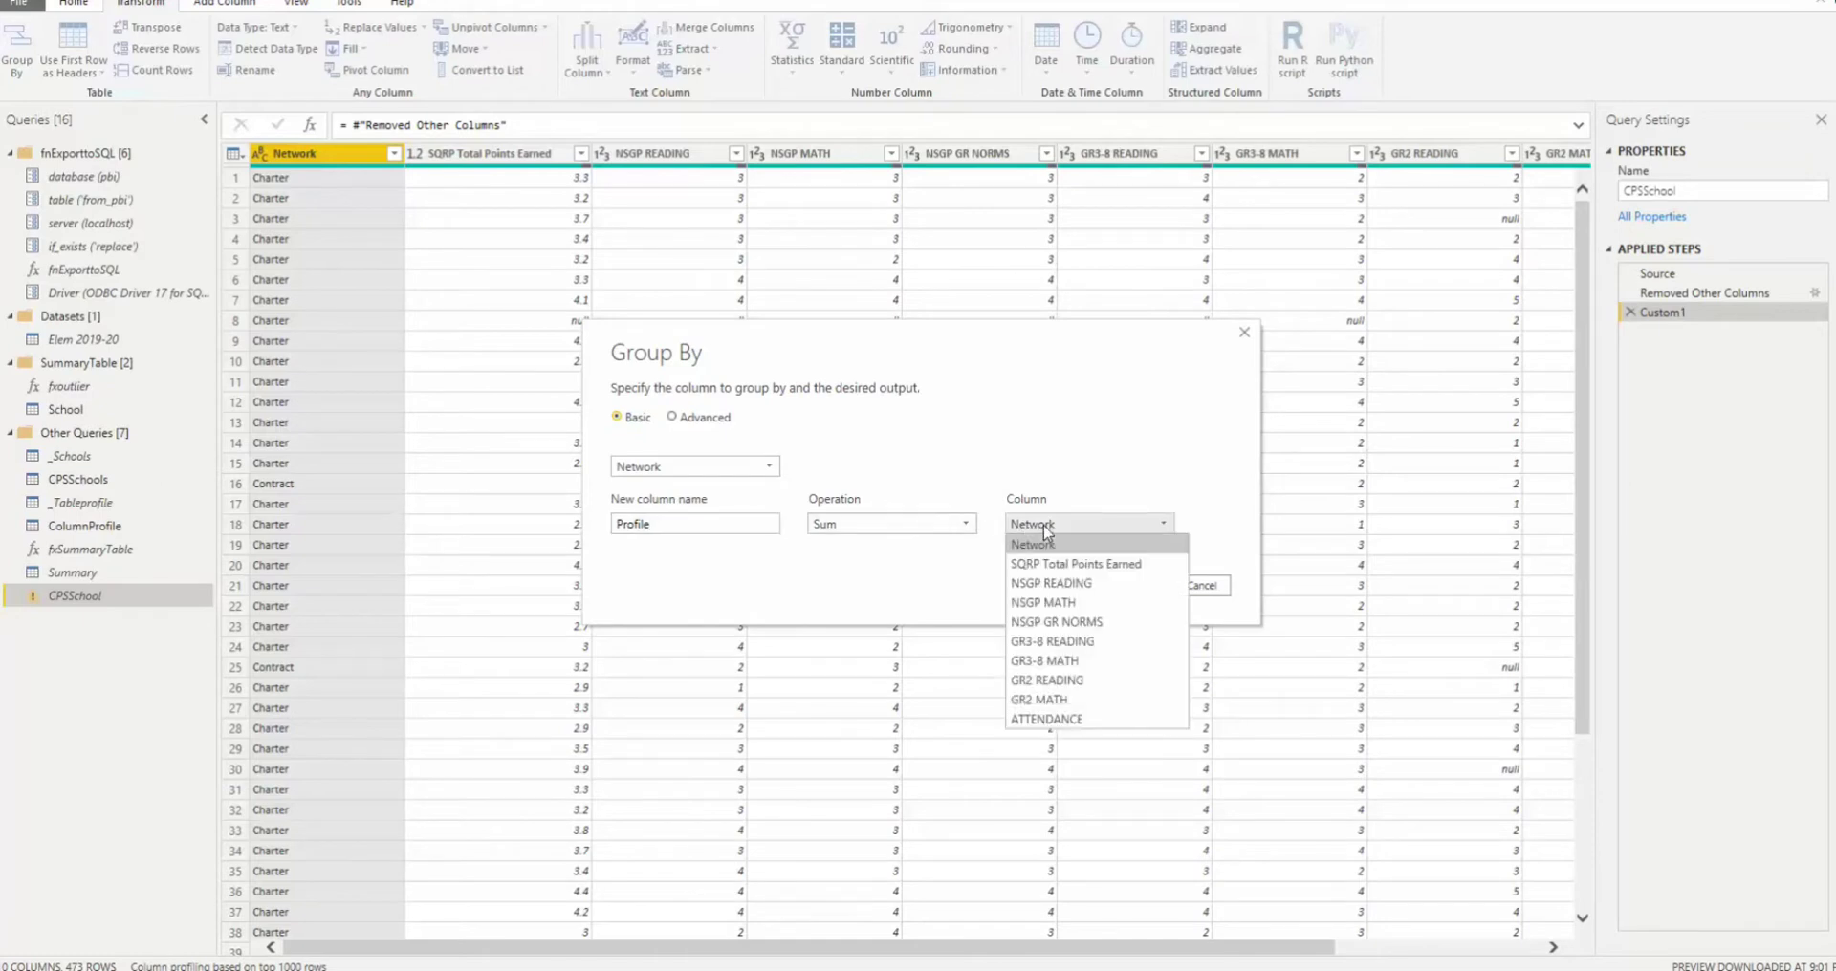
left_click(1106, 565)
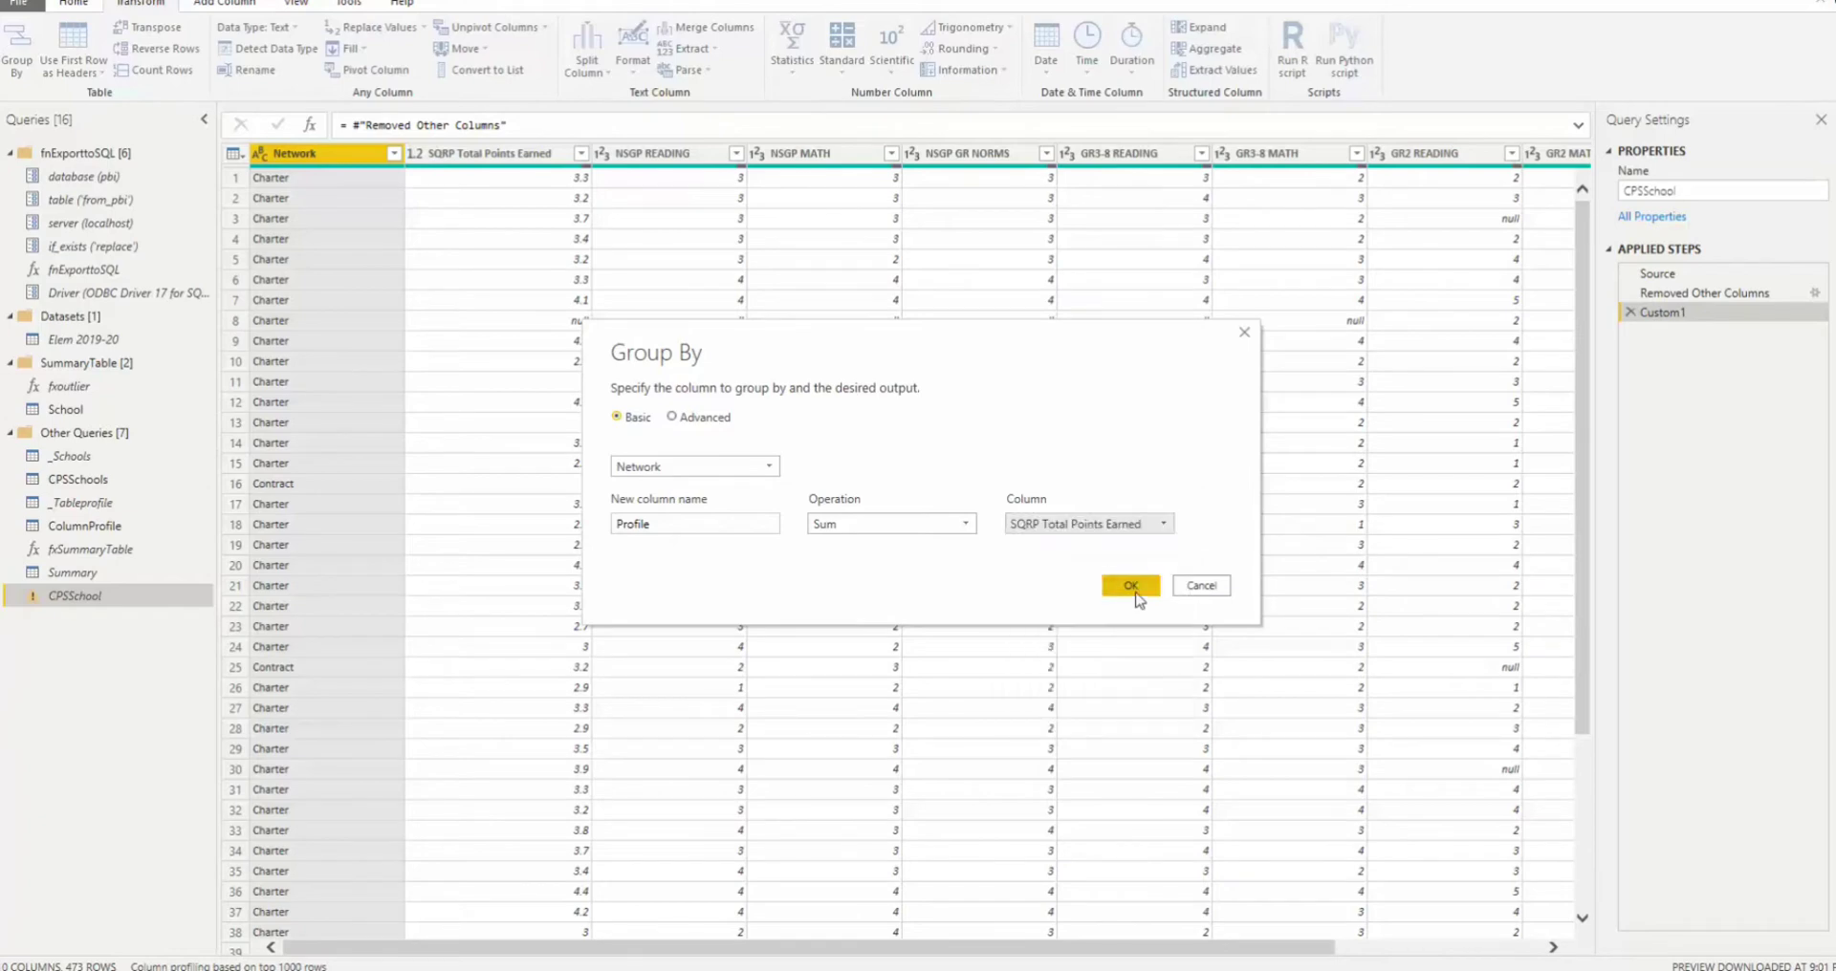
left_click(1132, 584)
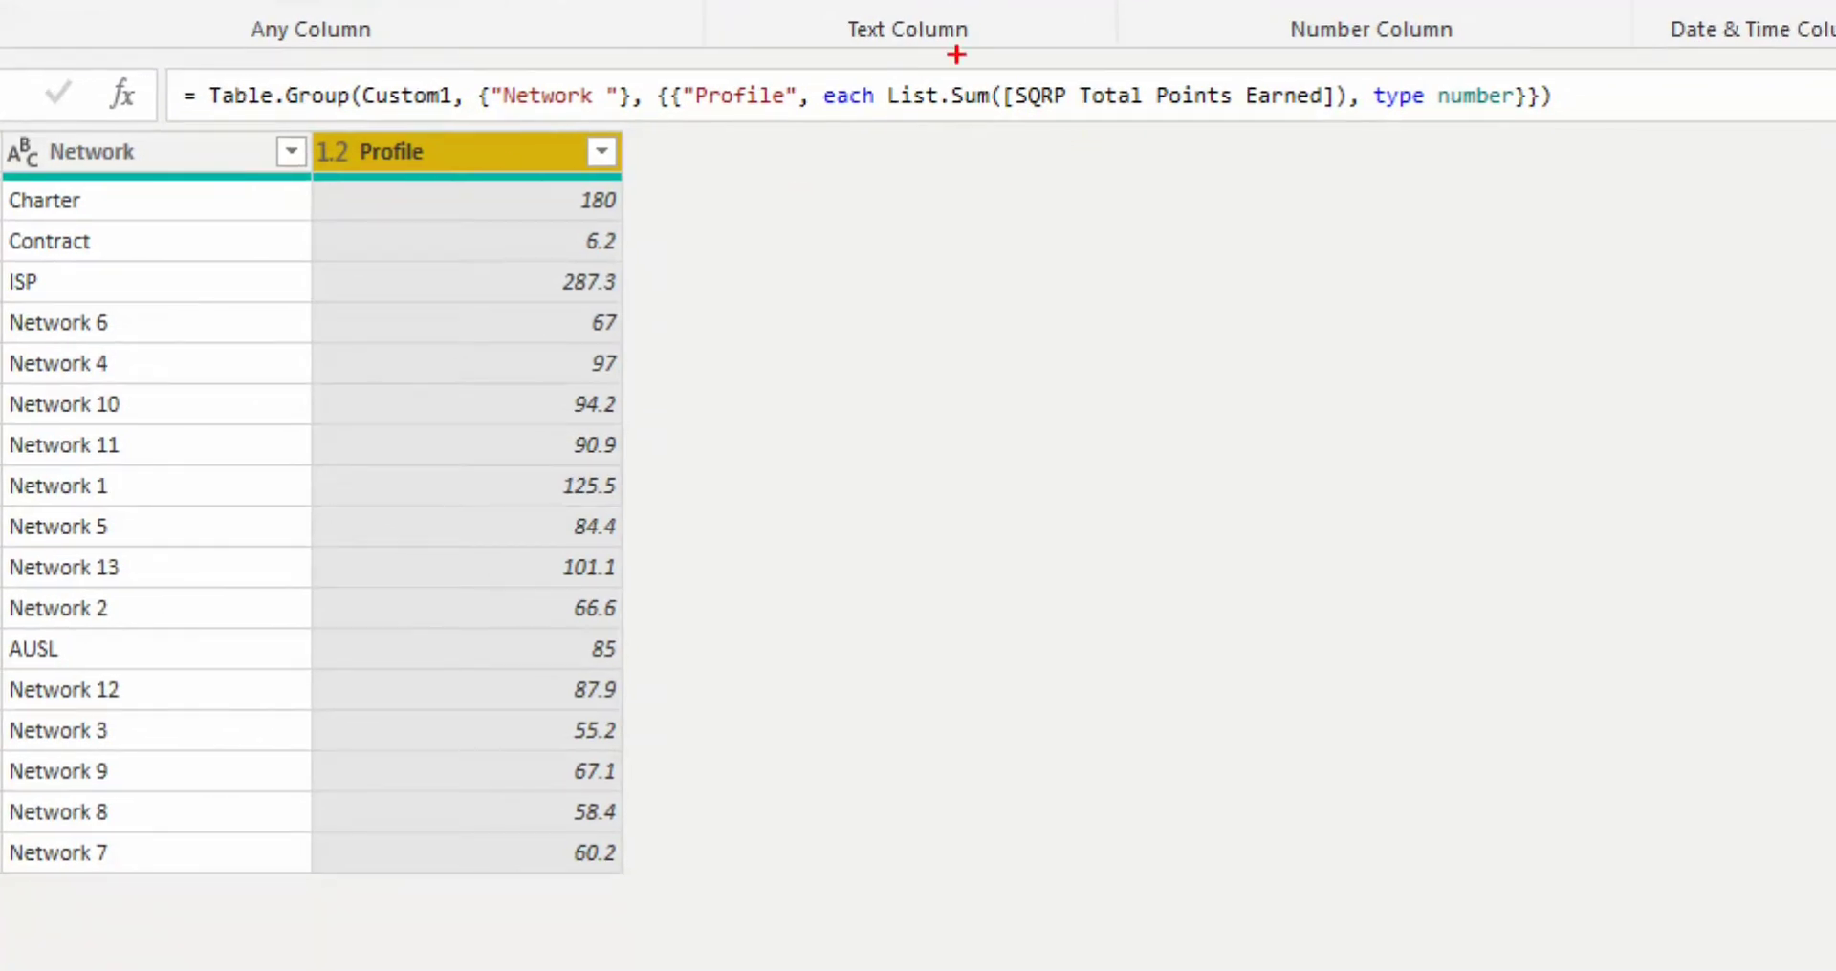
- Replace List.Sum([SQRP Total Points Earned]) in the grouping formula with Table.profile(_)
mouse_move(803, 70)
left_mouse_down()
mouse_move(608, 78)
mouse_move(732, 160)
mouse_move(808, 62)
left_mouse_up()
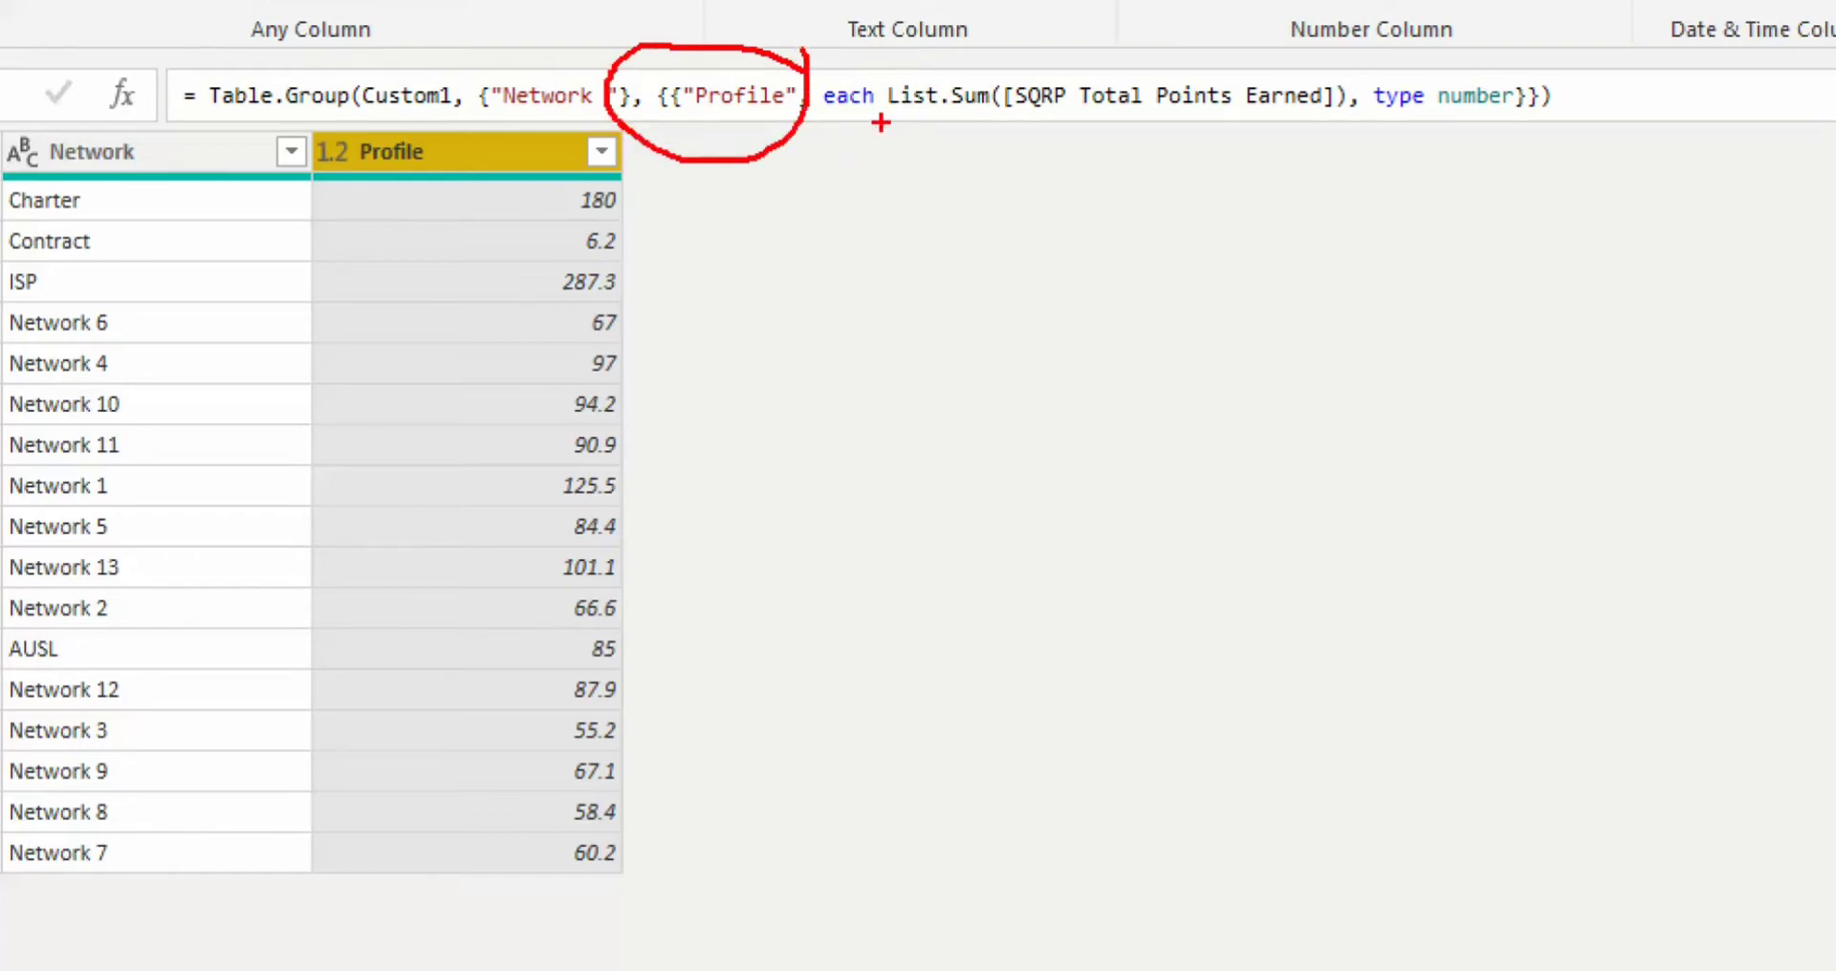
left_click_drag(888, 119, 1019, 111)
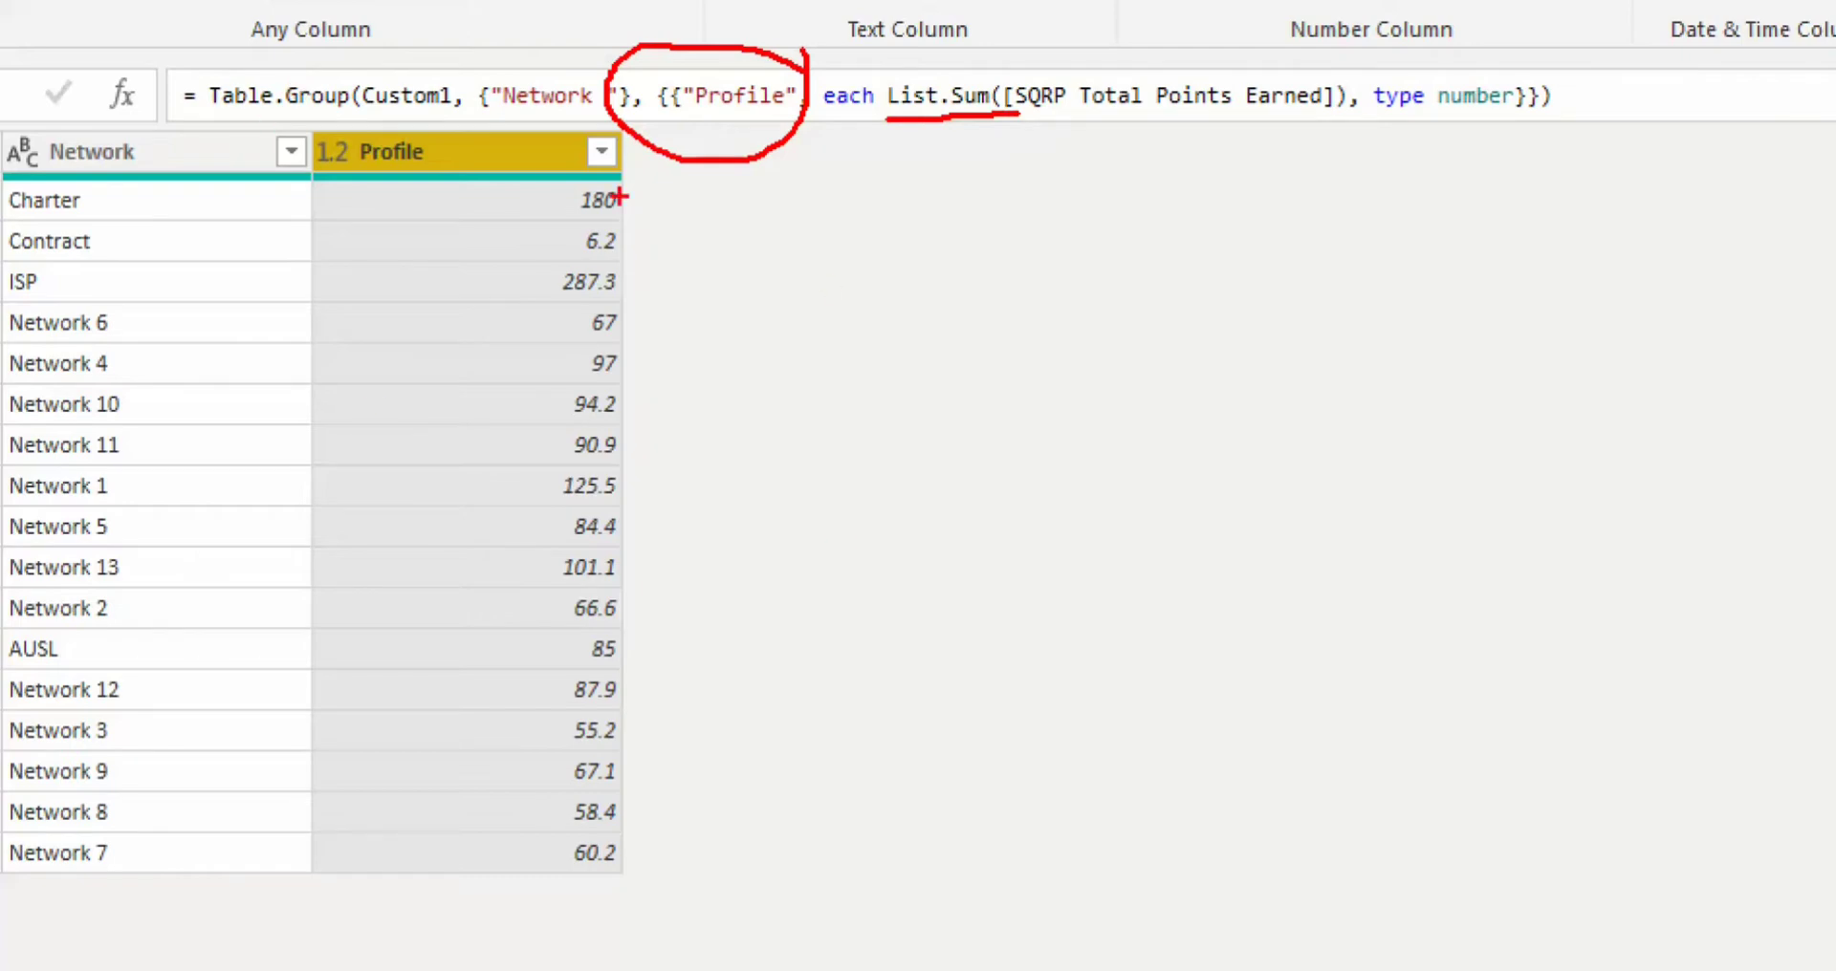
key("Escape")
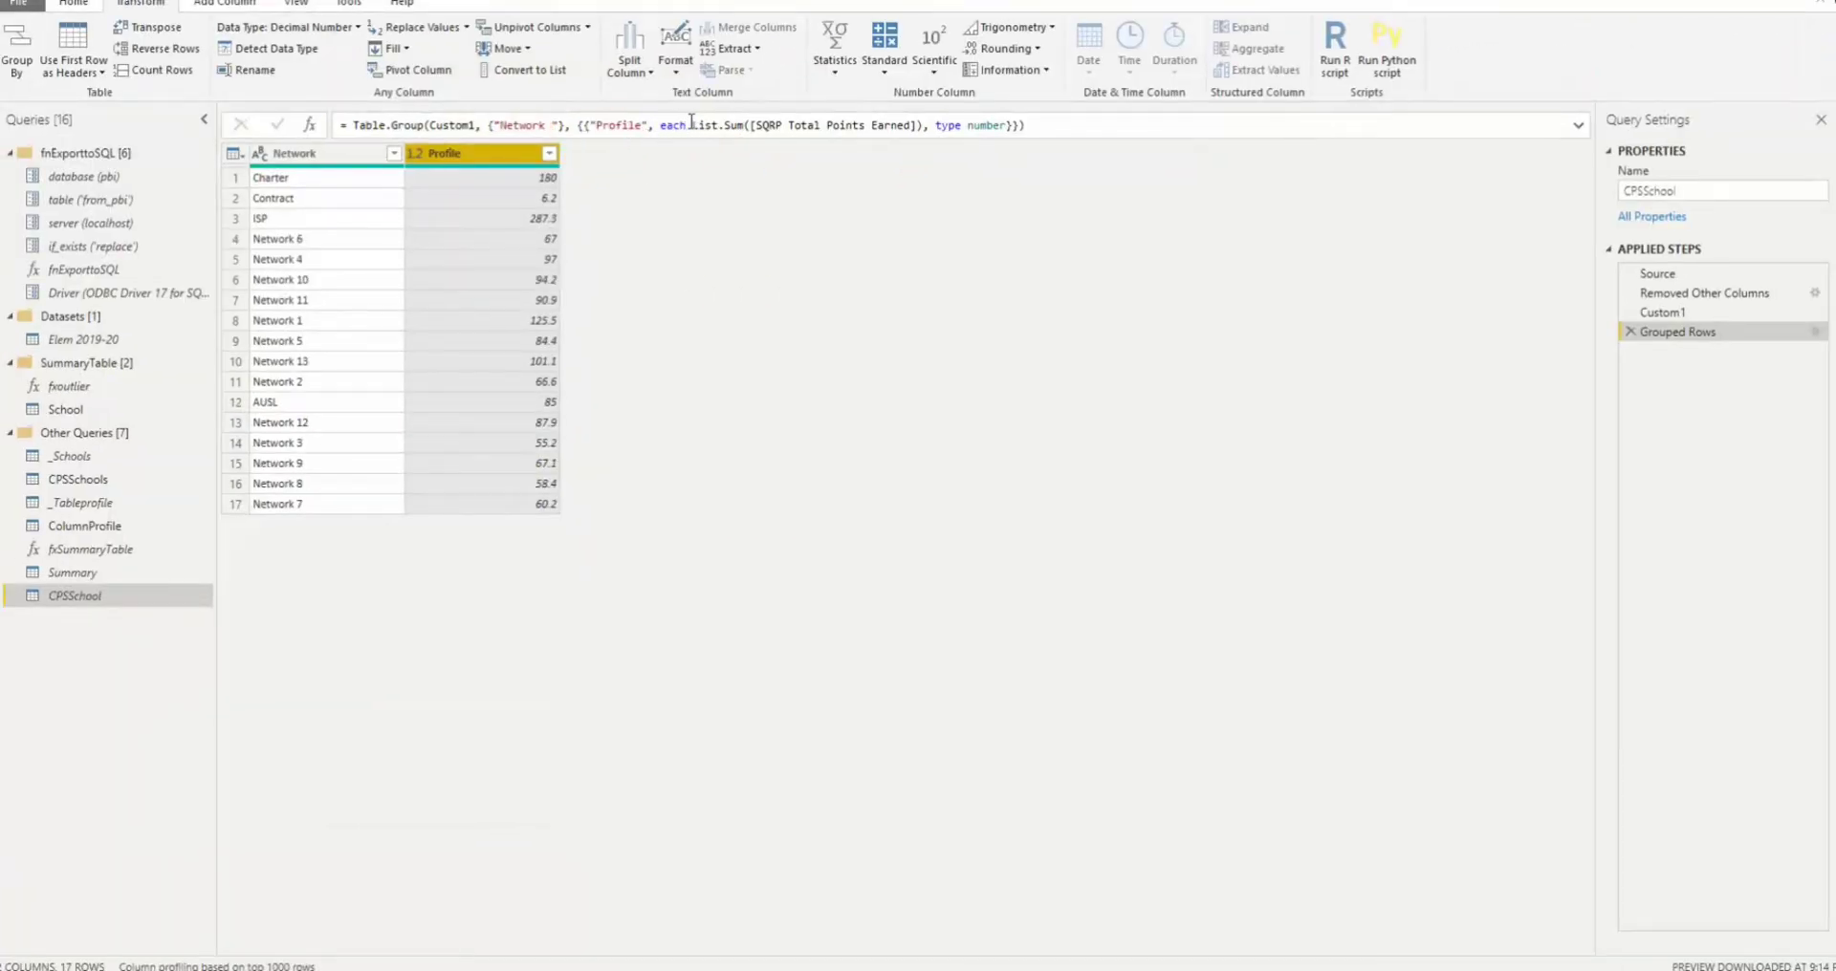
left_click_drag(691, 123, 935, 124)
type("Table.")
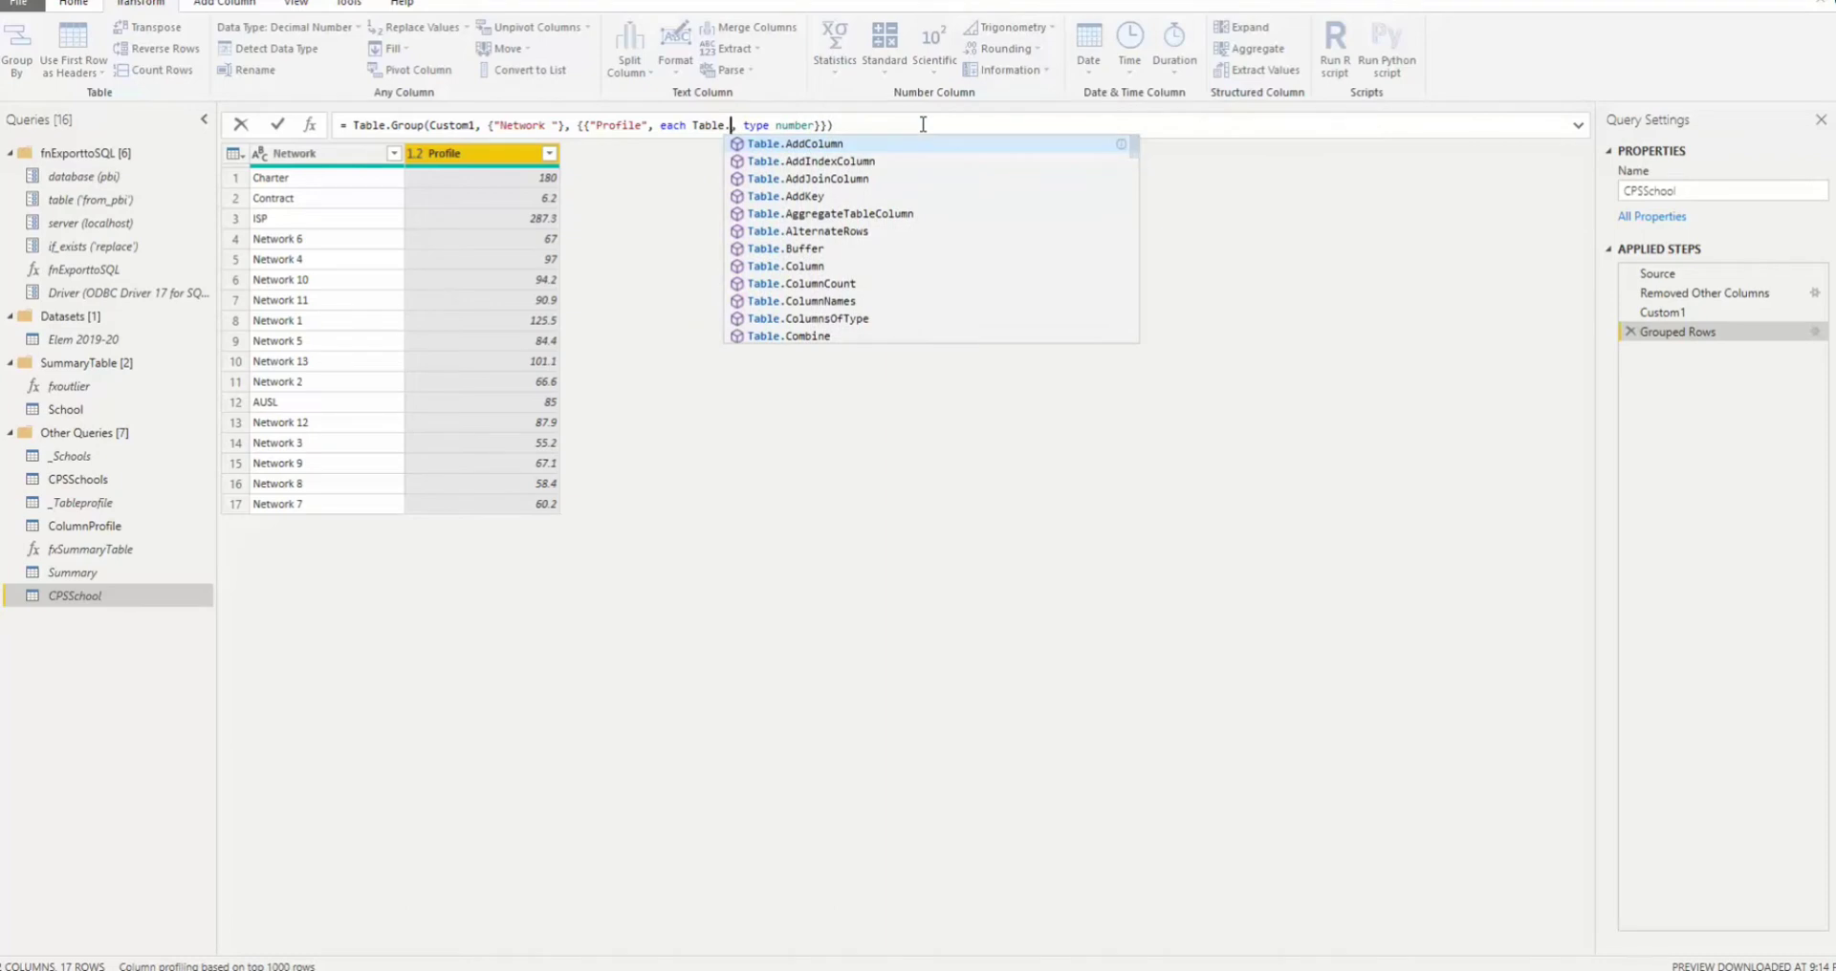
type("profile(")
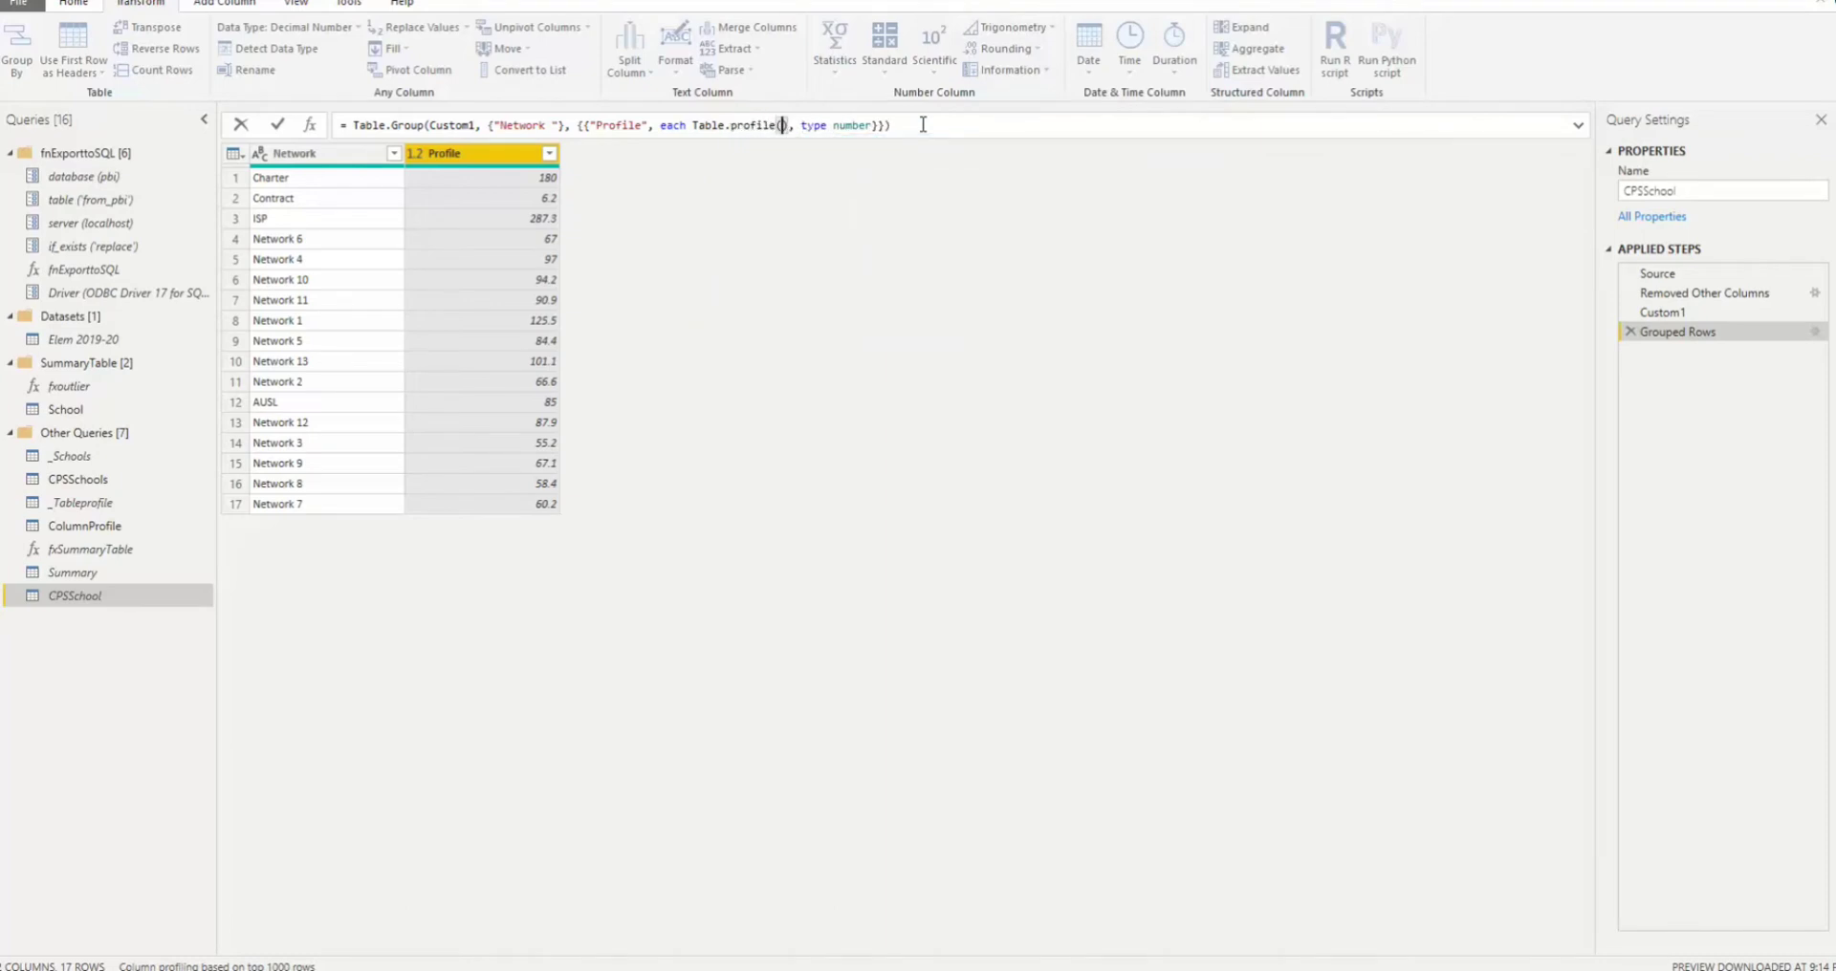
type("_")
key("BackSpace")
type("_")
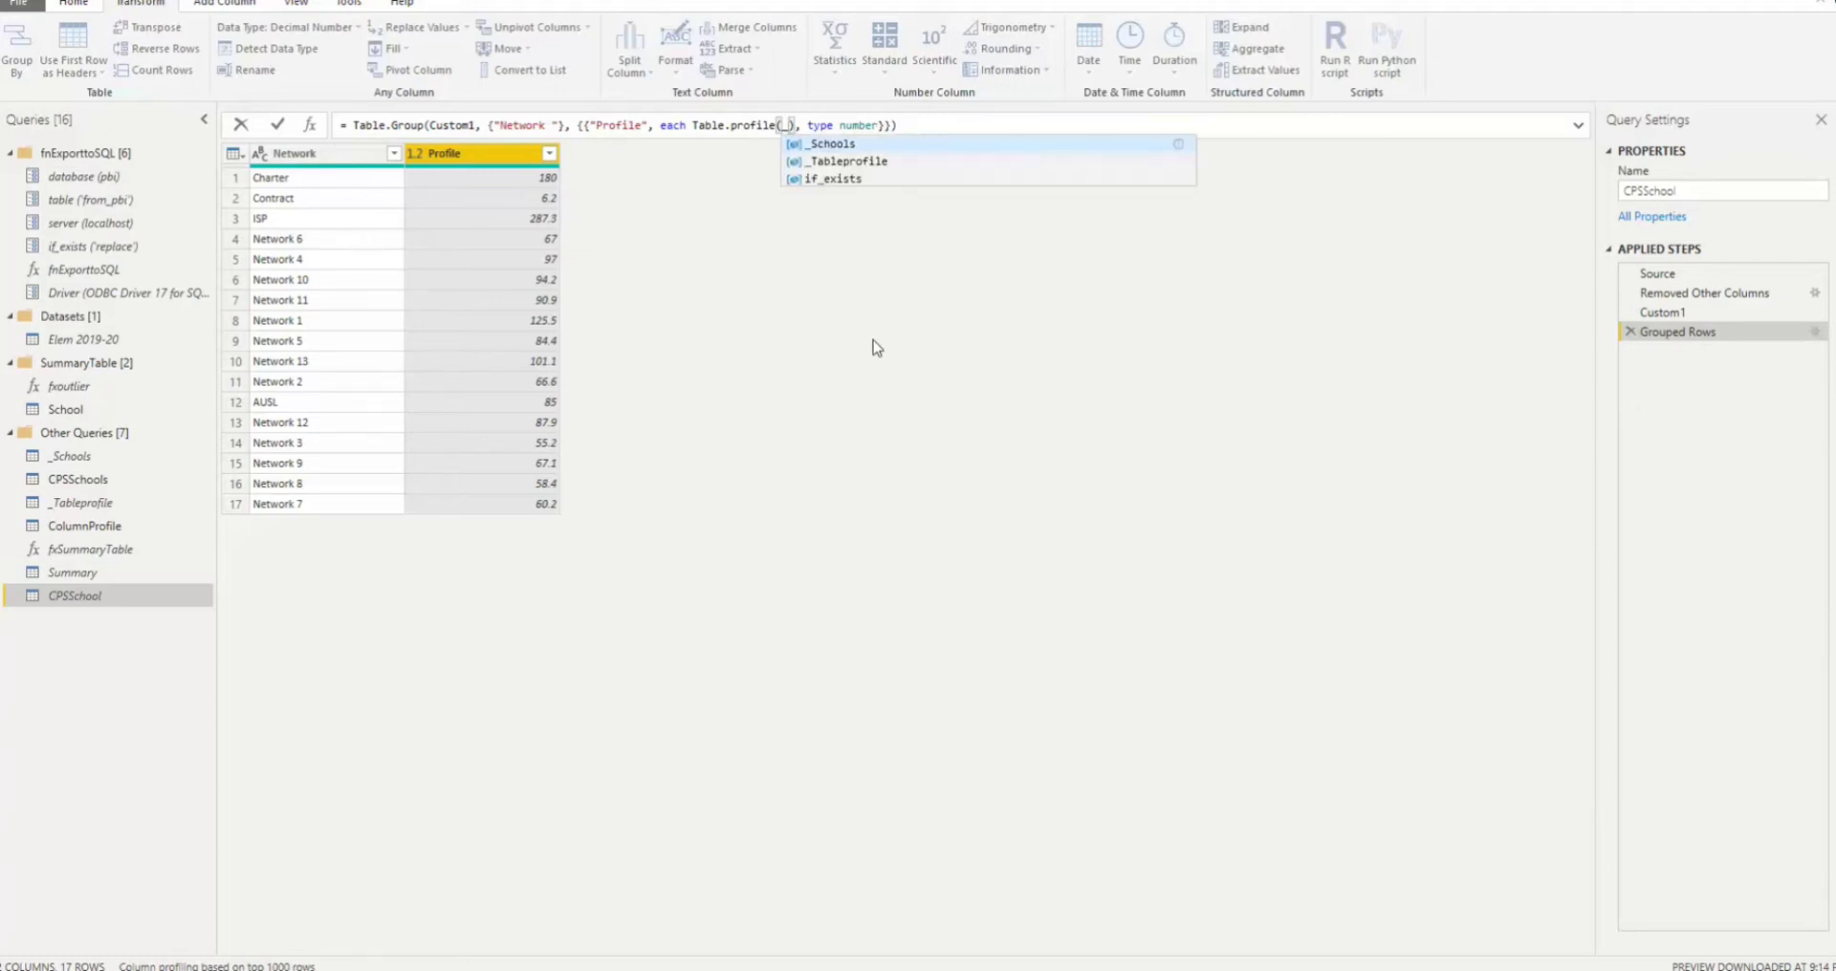
key("Return")
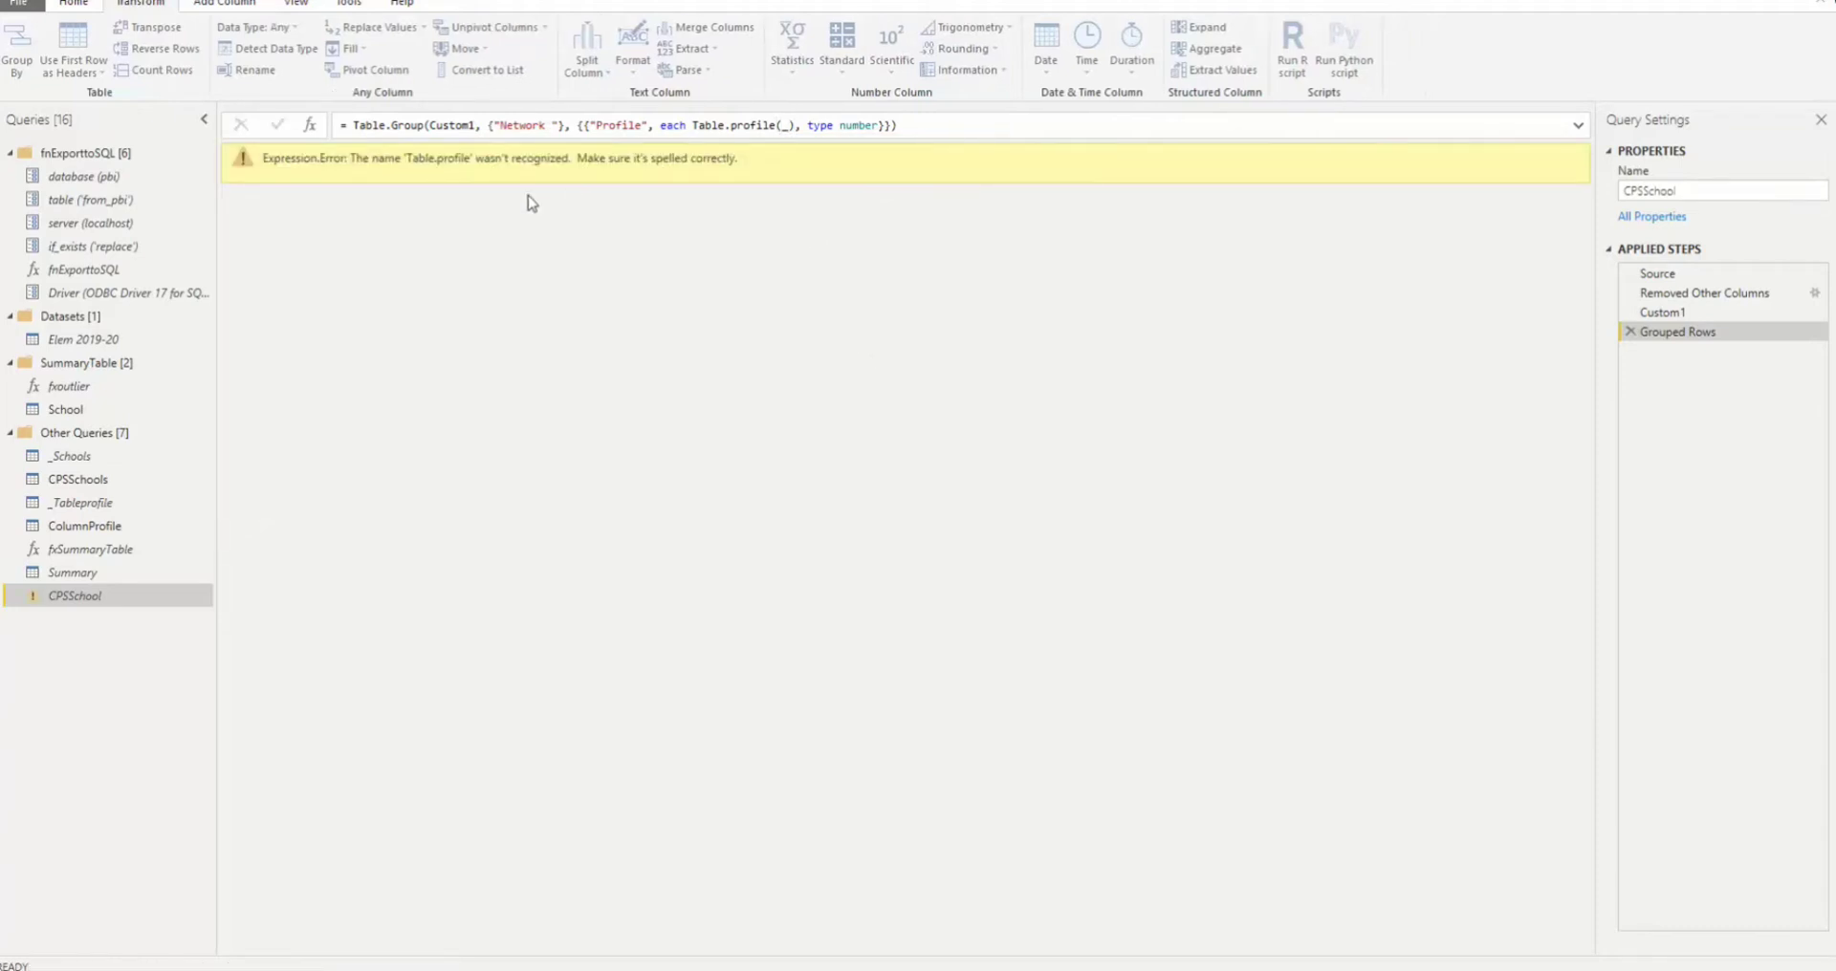
- Correct the function name to Table.Profile so each network's Profile holds a nested table
left_click(732, 125)
key("Delete")
type("P")
key("Return")
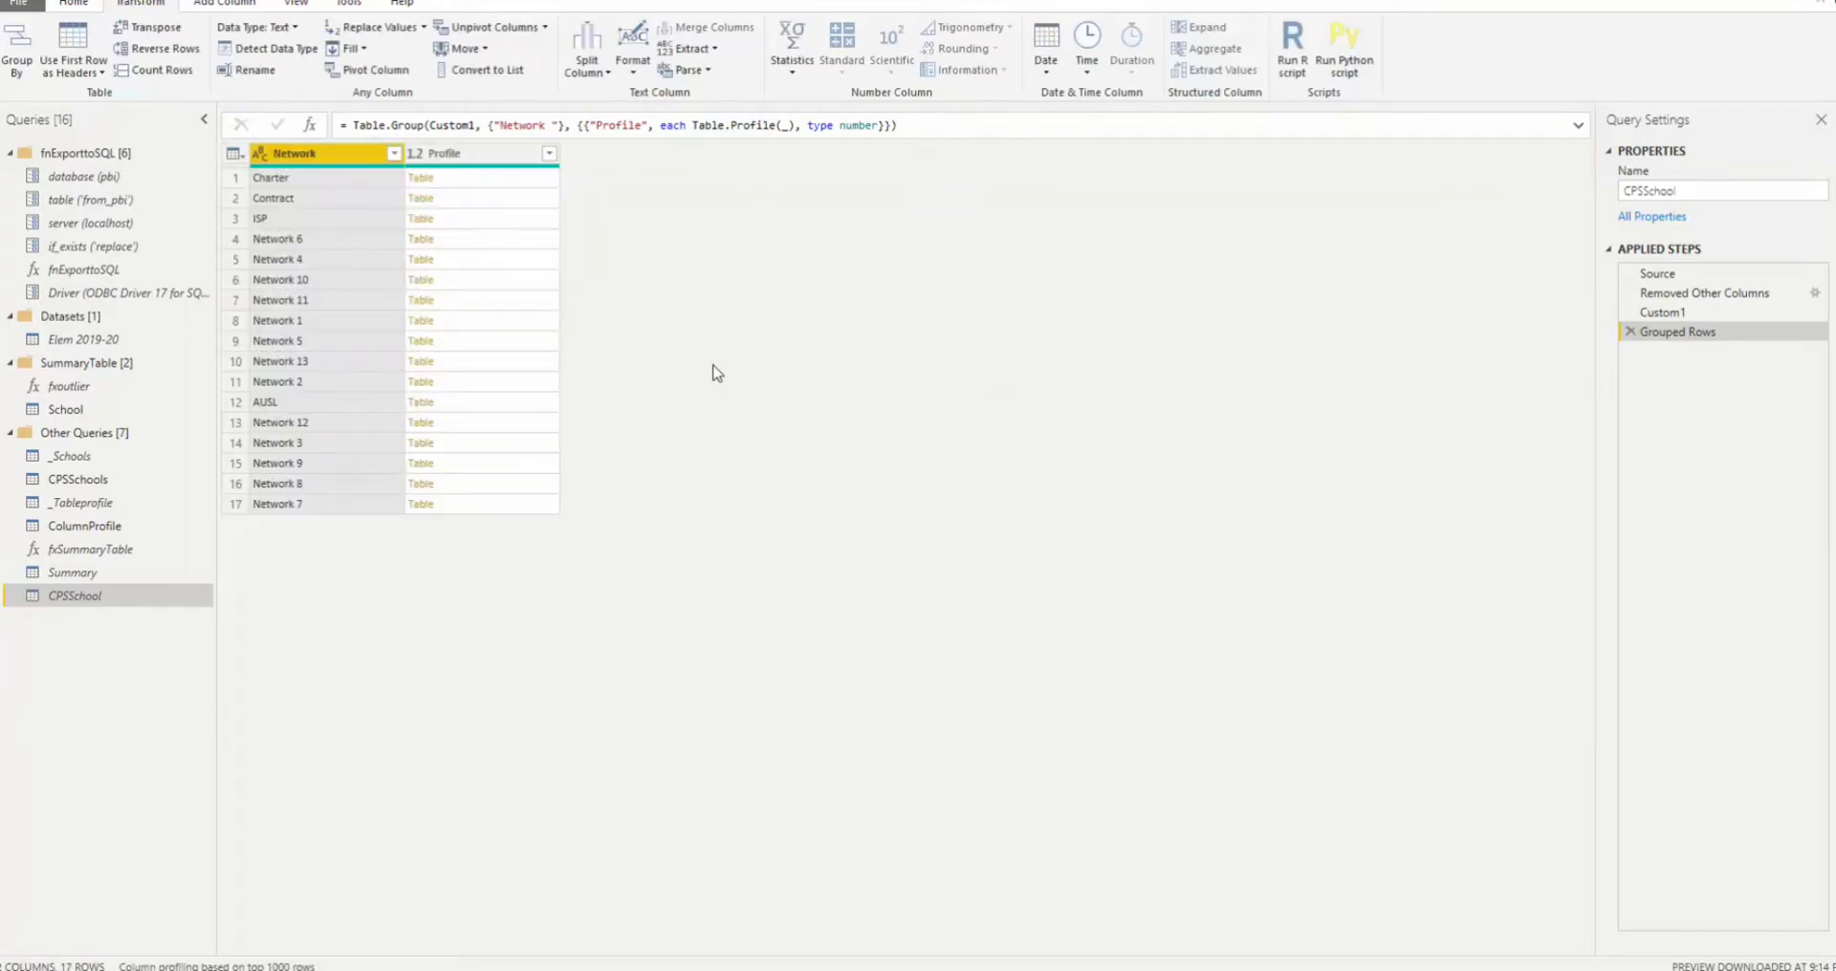
- Preview the Charter and ISP profile tables, then delete the Charter drill-down step
left_click(467, 179)
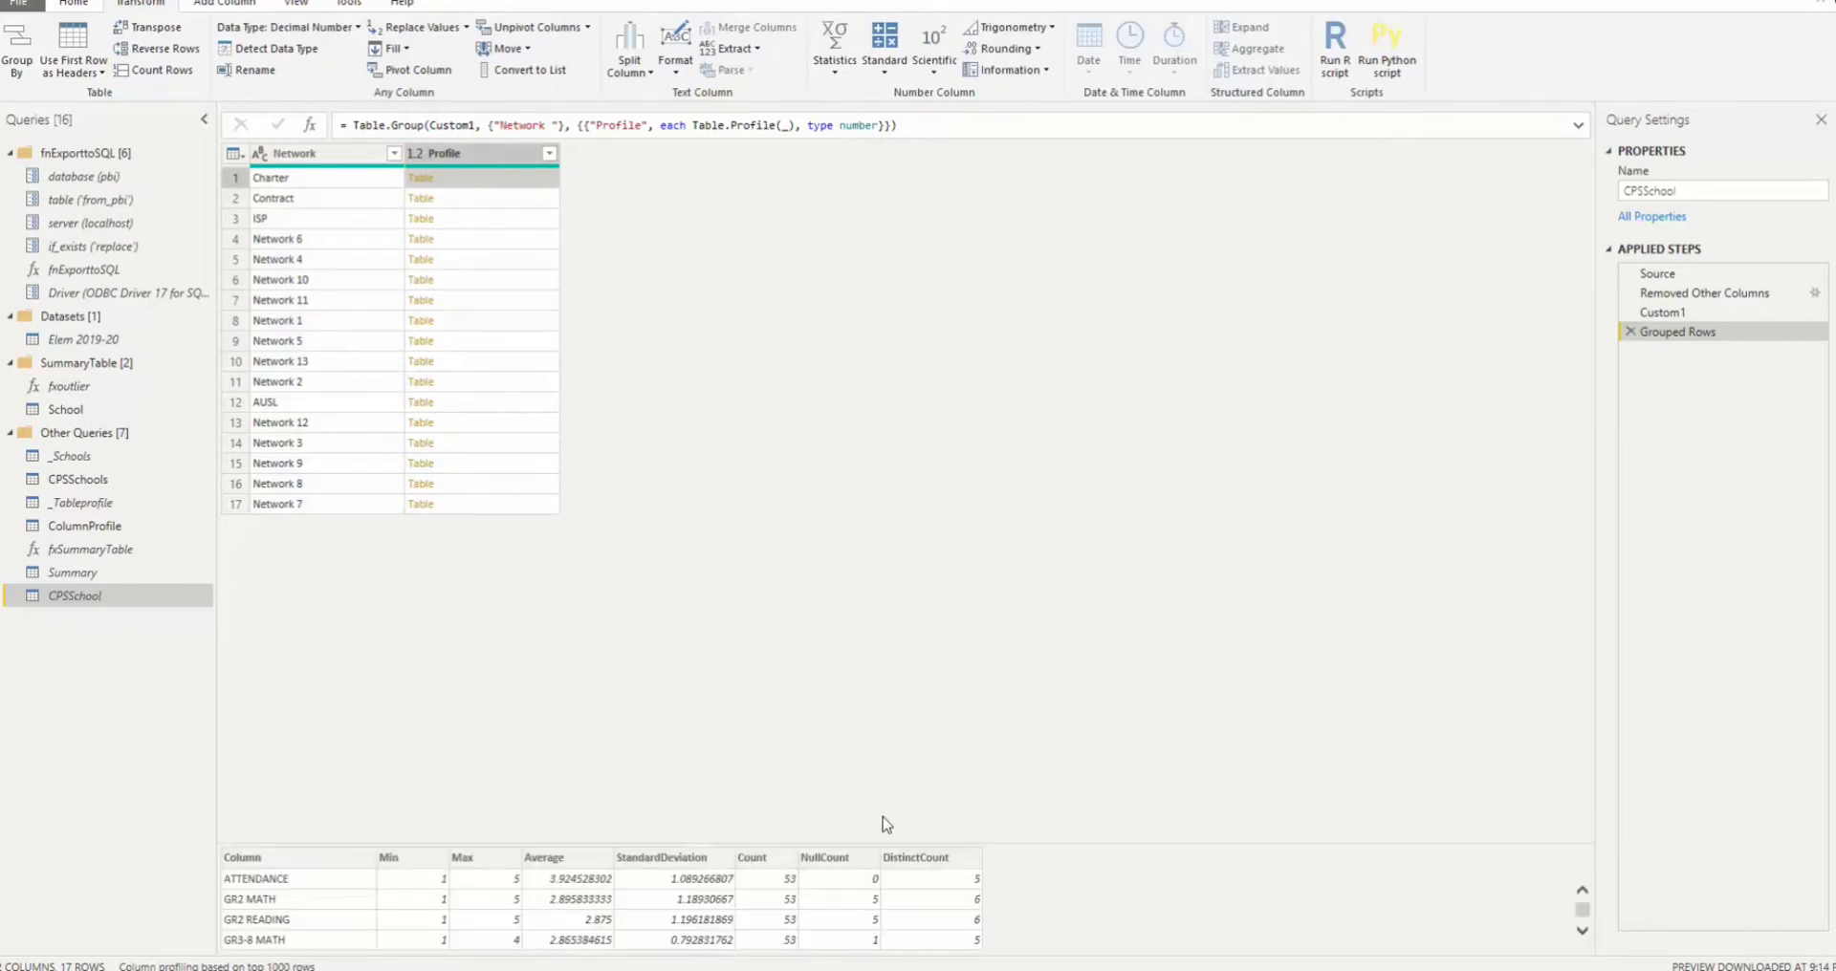
left_click_drag(868, 839, 870, 590)
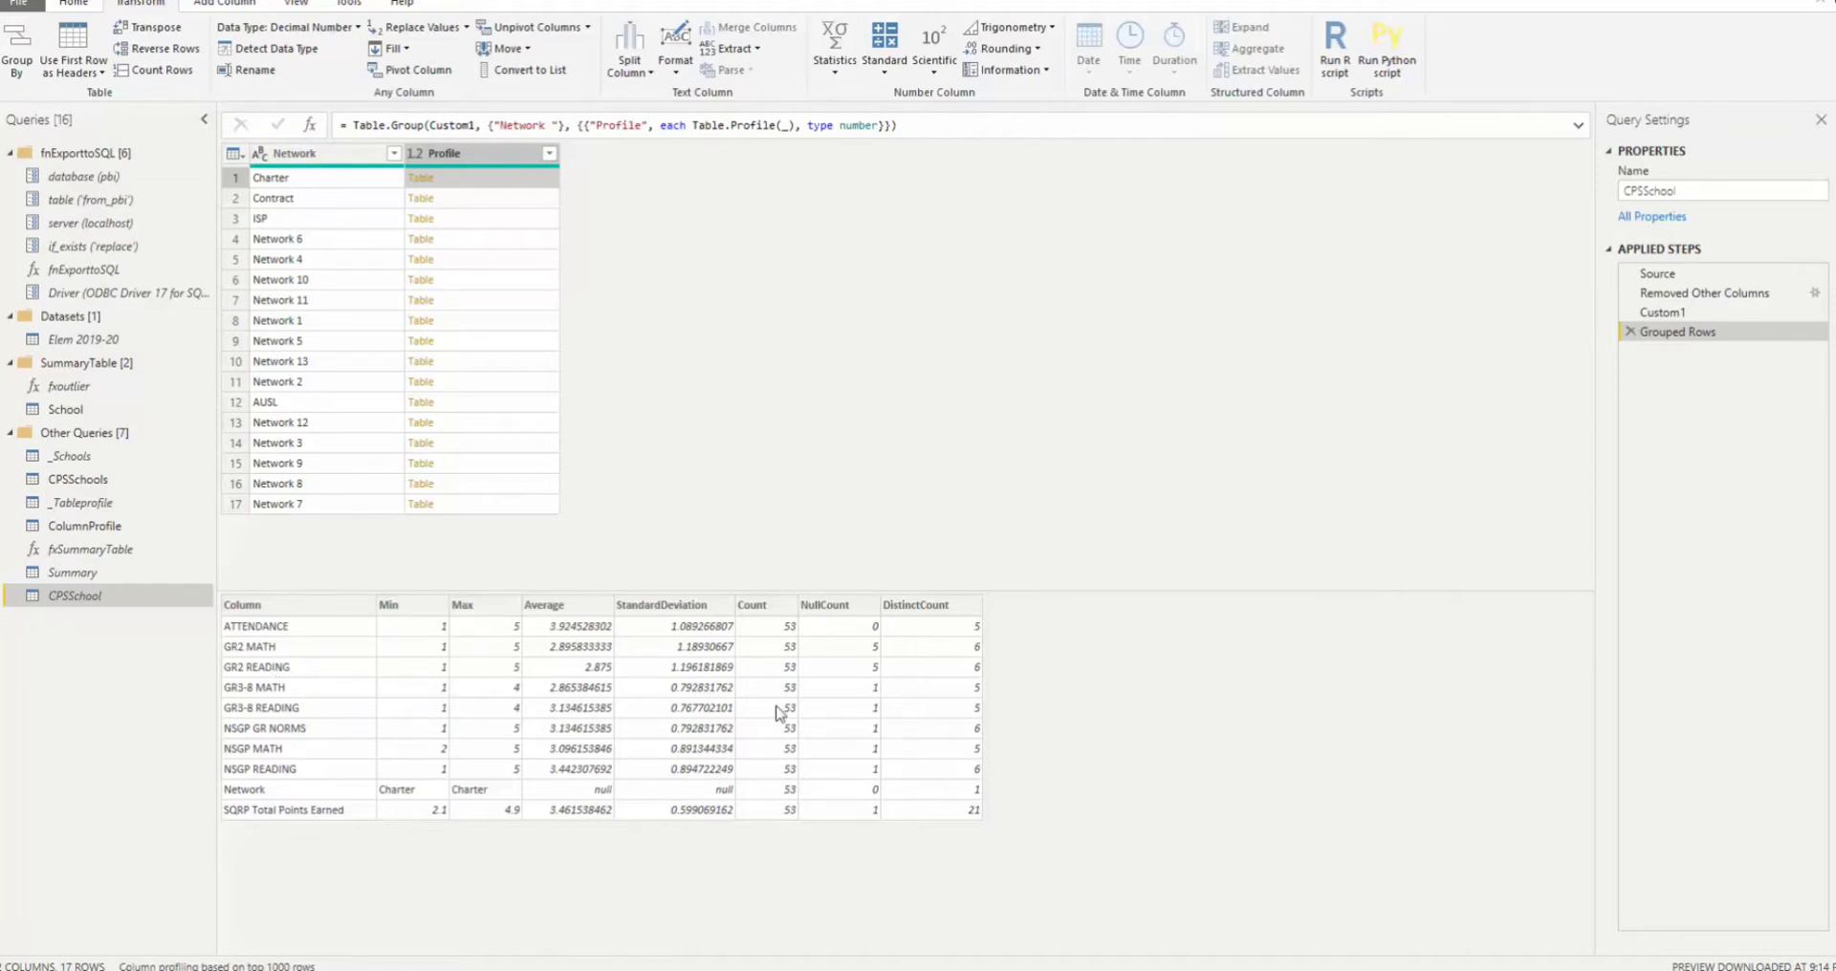
left_click(462, 216)
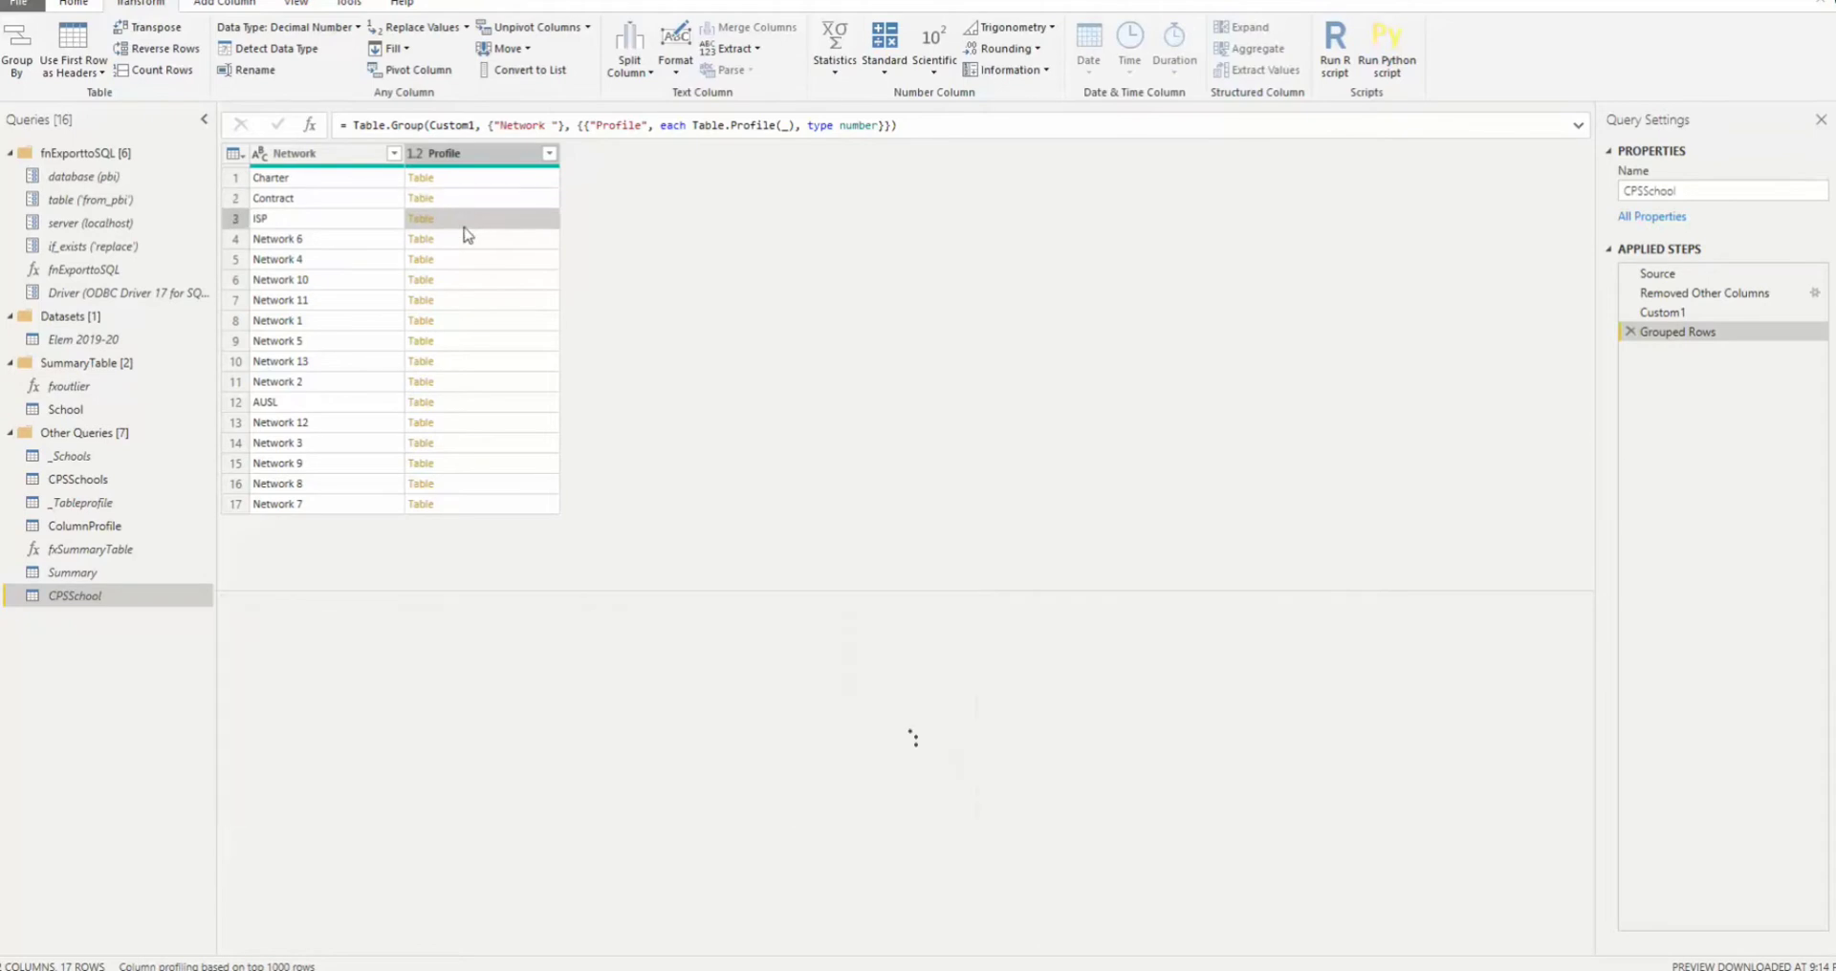
left_click(421, 178)
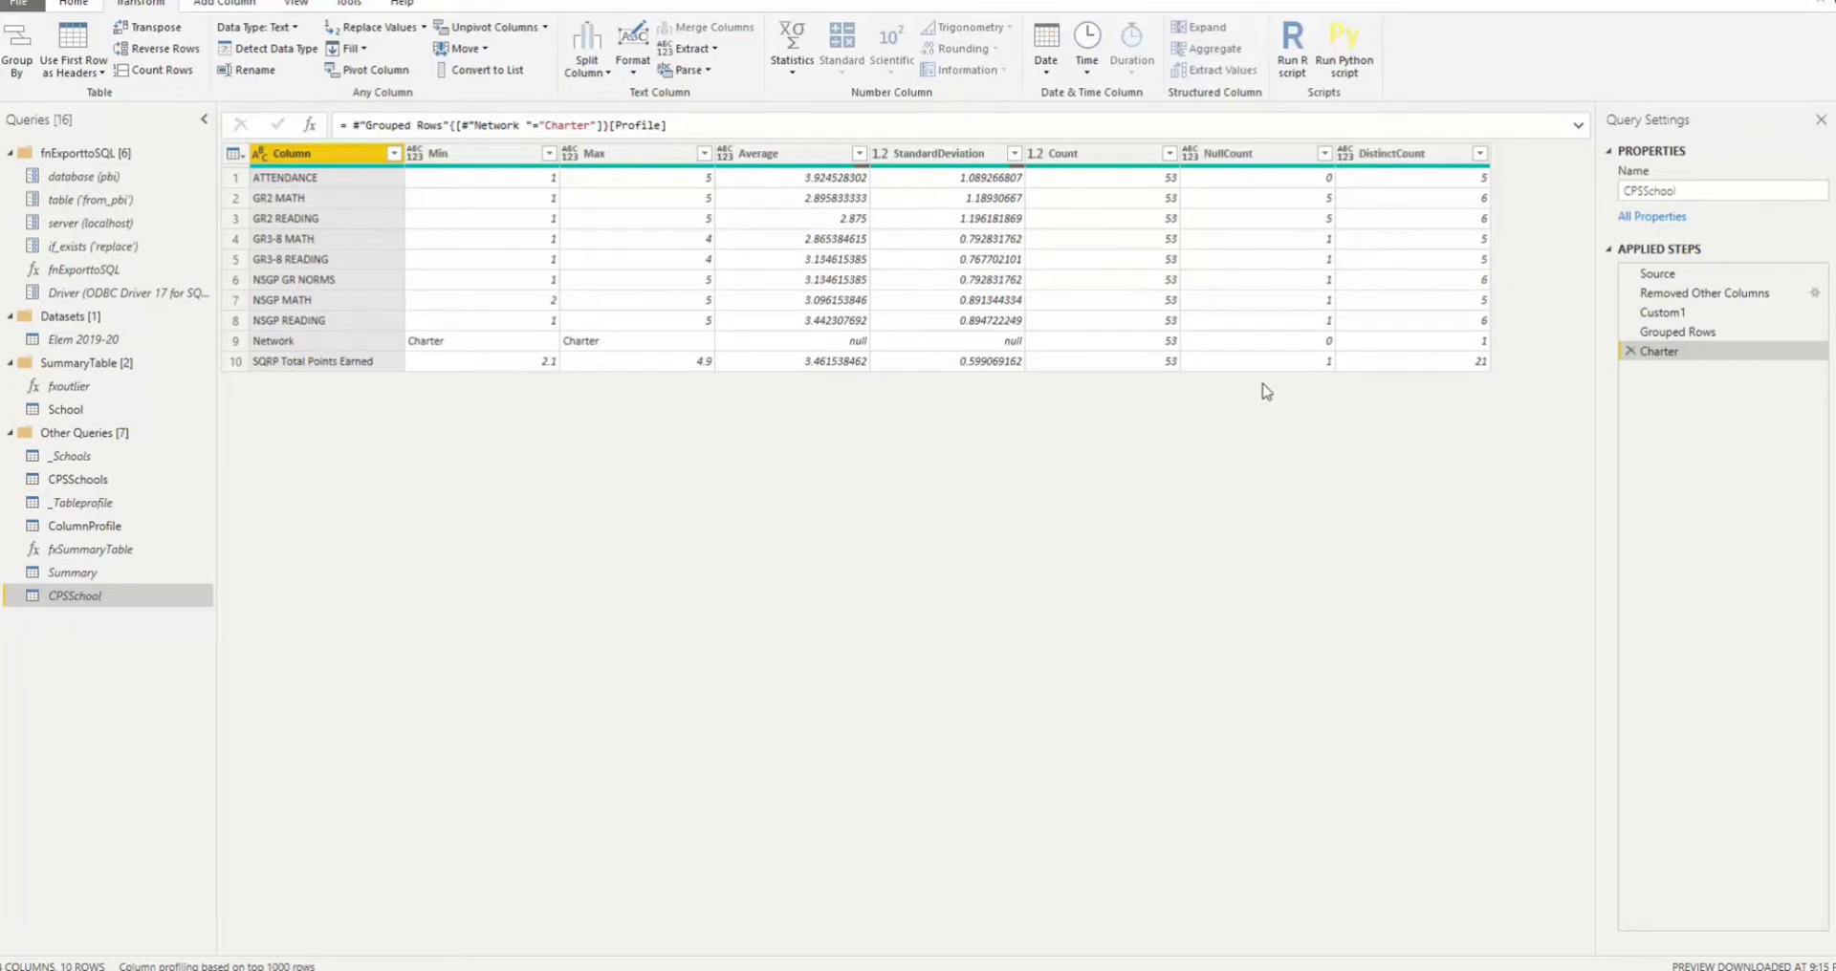
left_click(1632, 352)
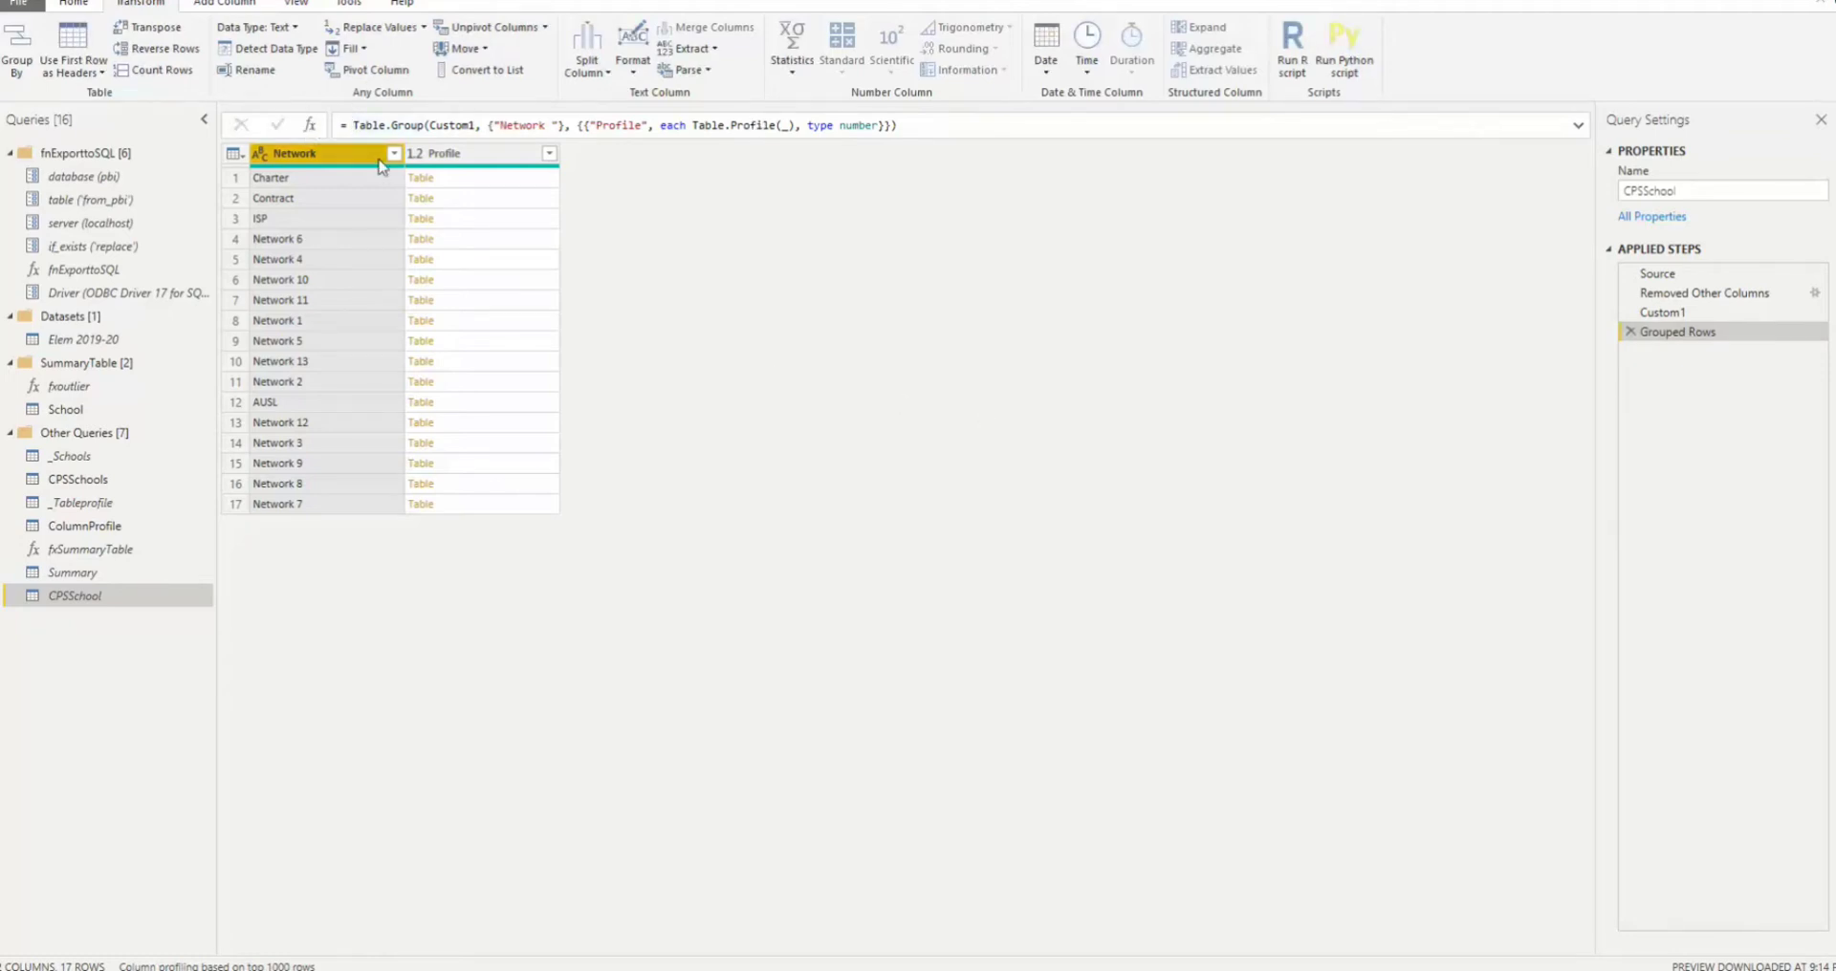
- Add a custom step Table.ExpandListColumn(#"Grouped Rows","Profile") to get 170 profile record rows
left_click(310, 125)
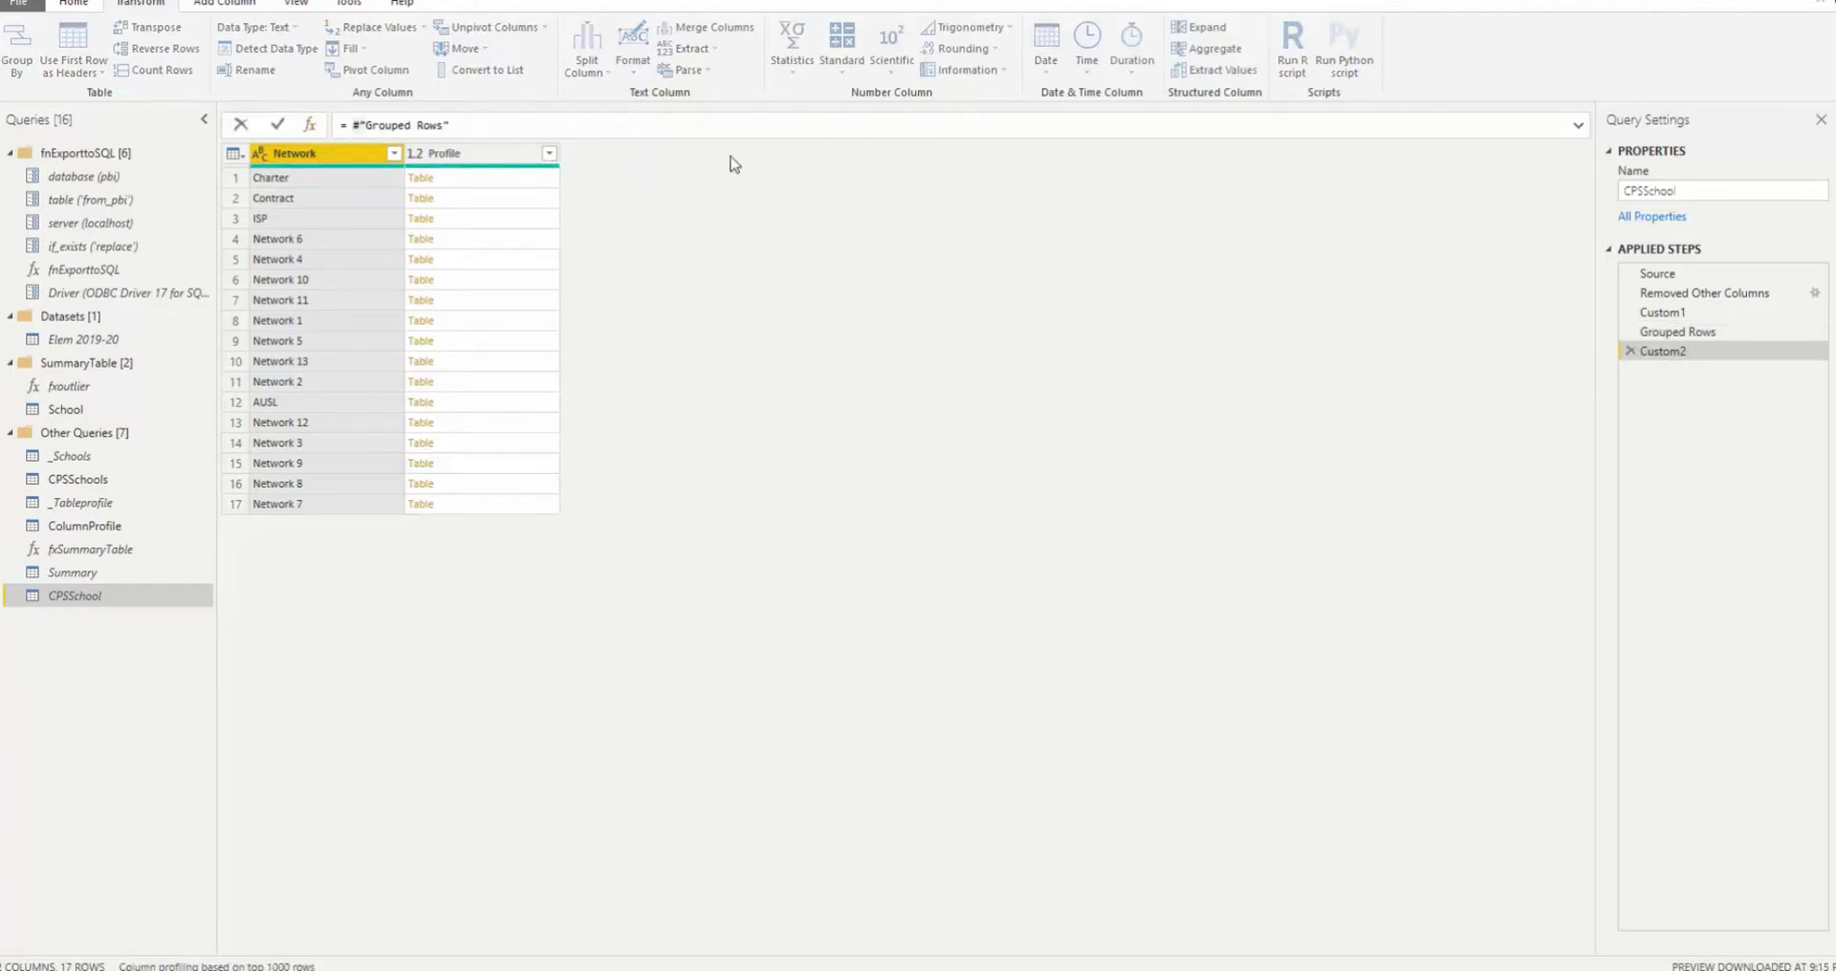
type("Table.Expan")
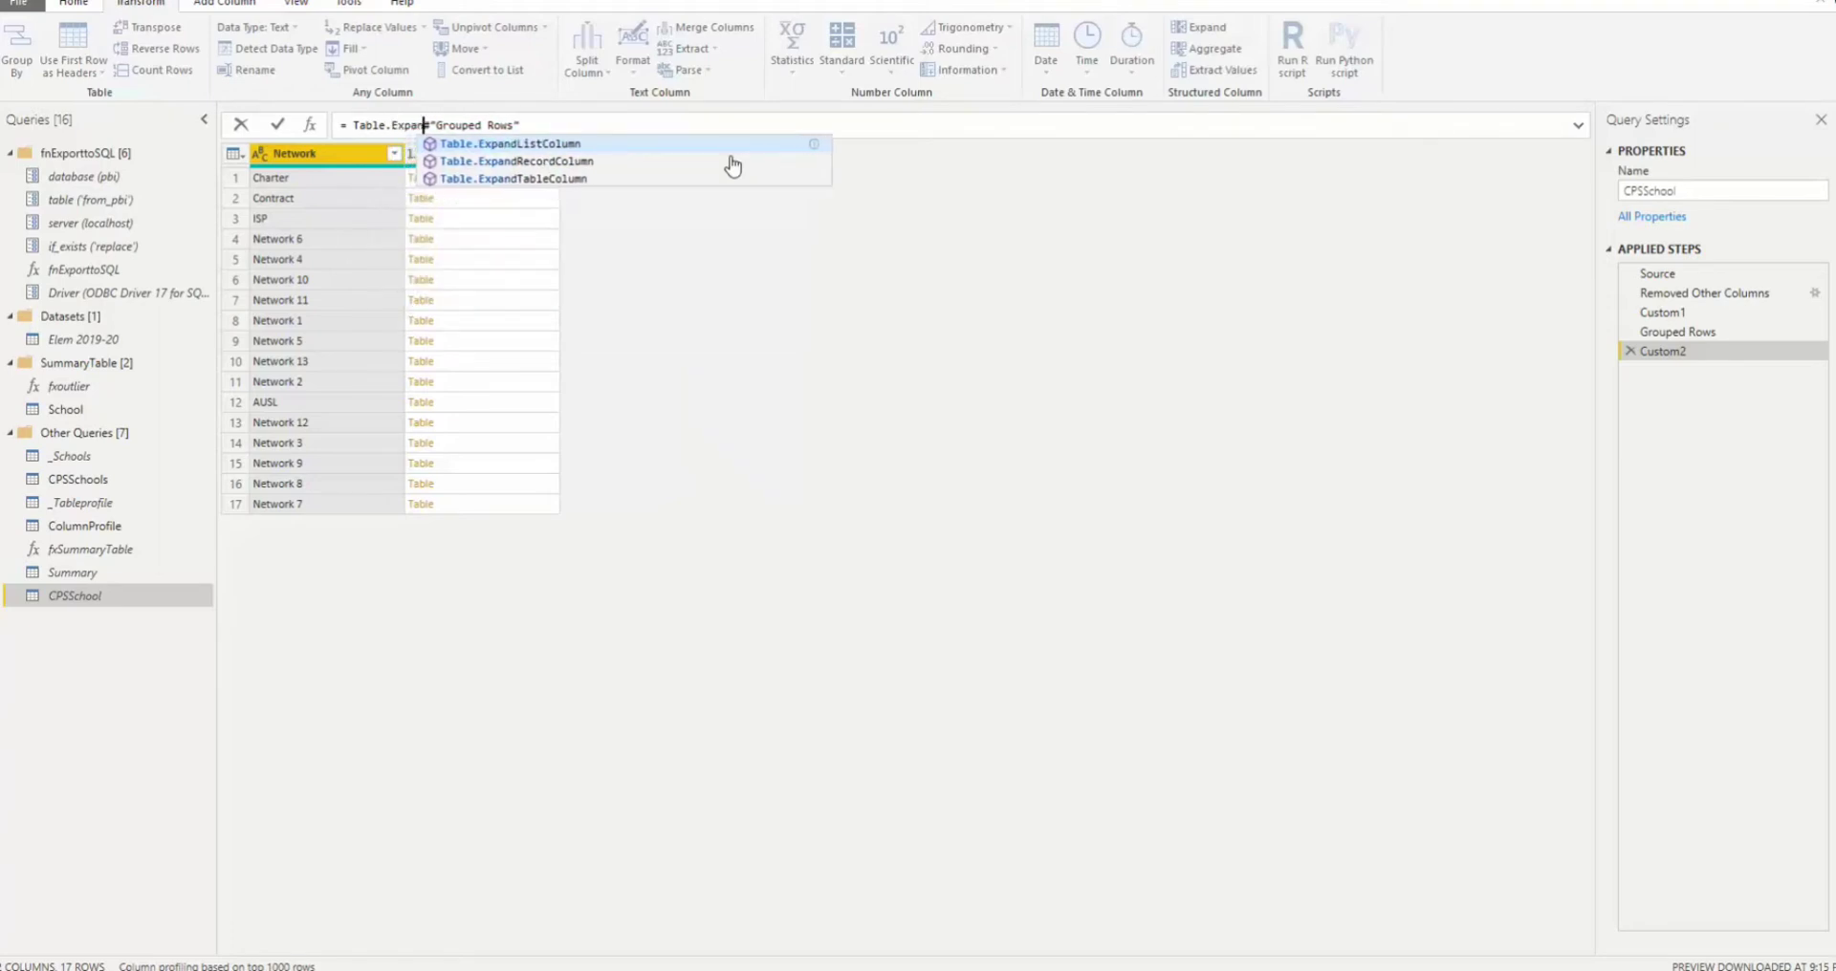
type("d")
key("Tab")
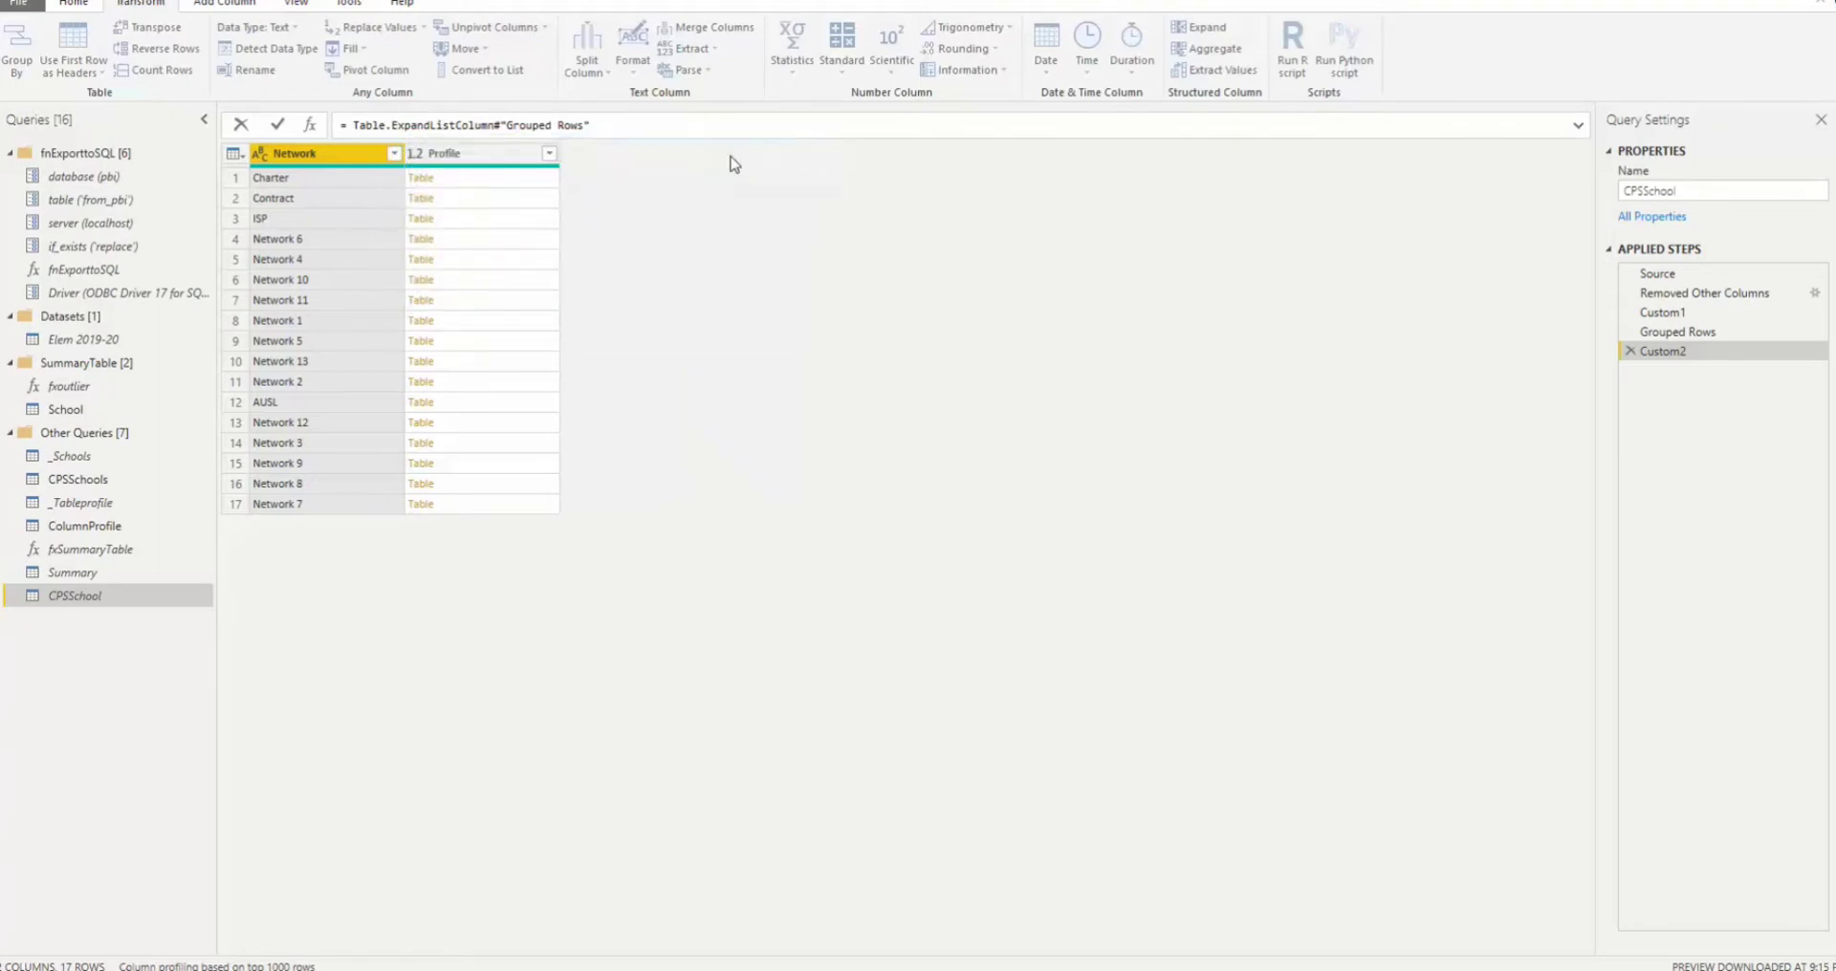
type("(")
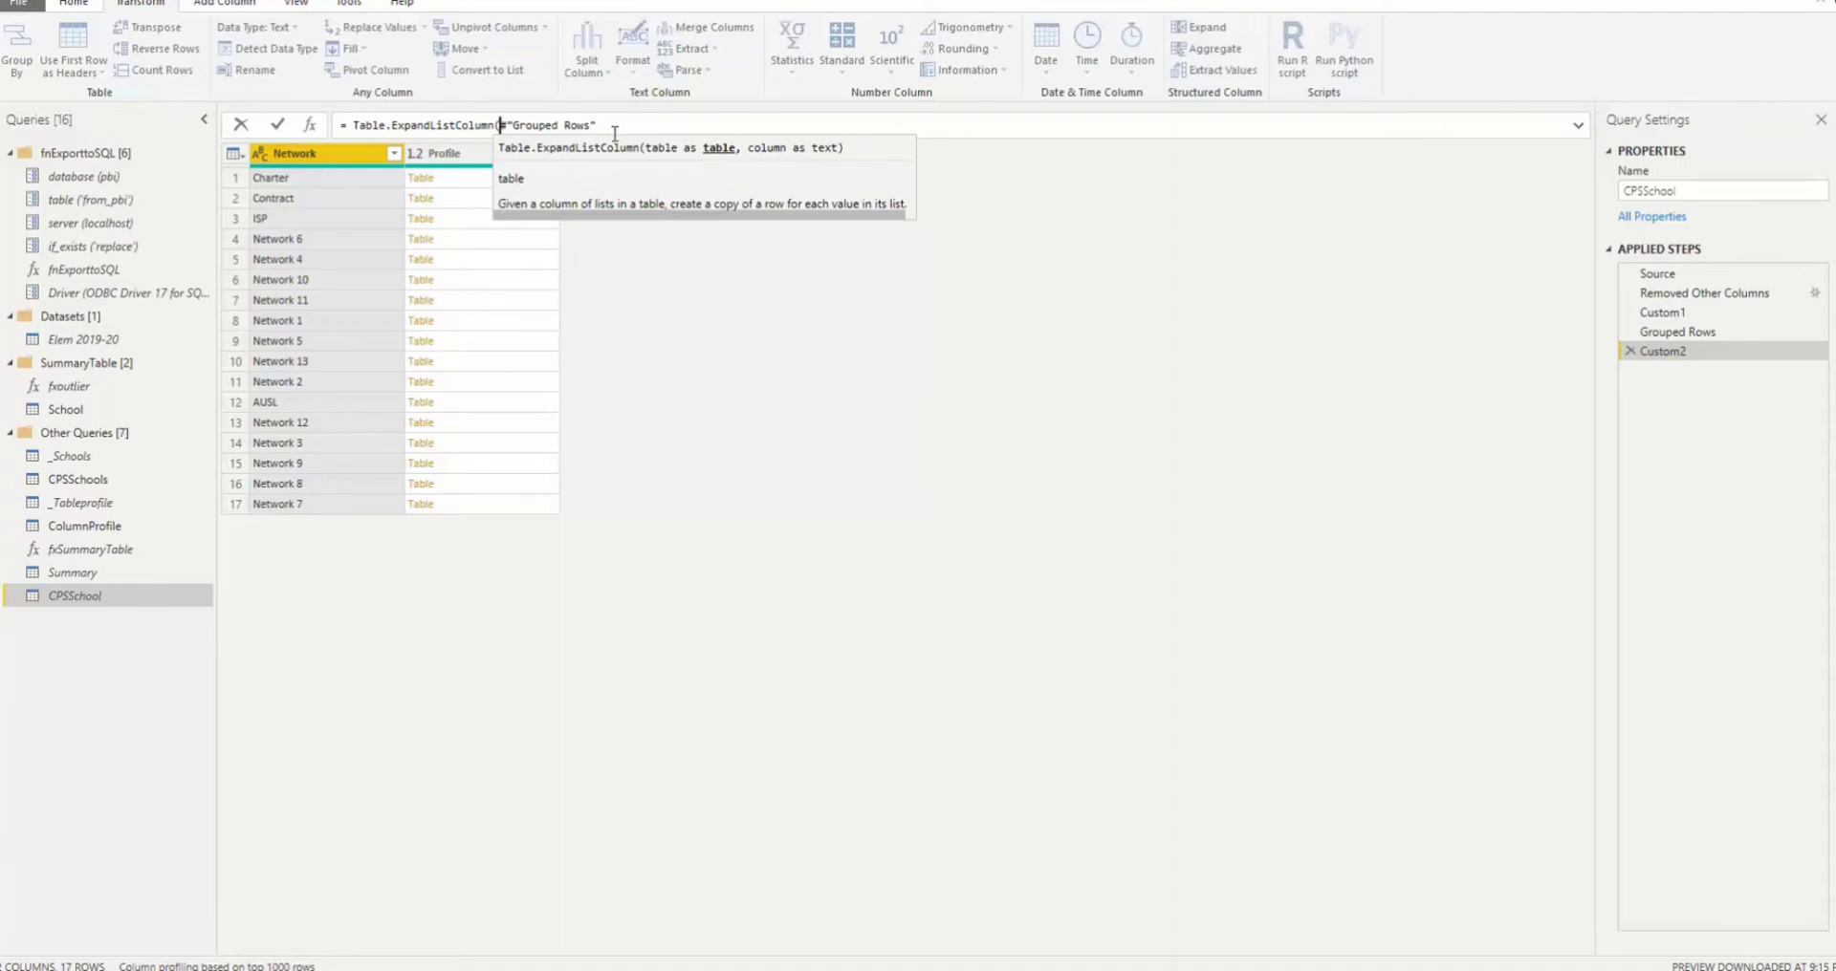
left_click(618, 126)
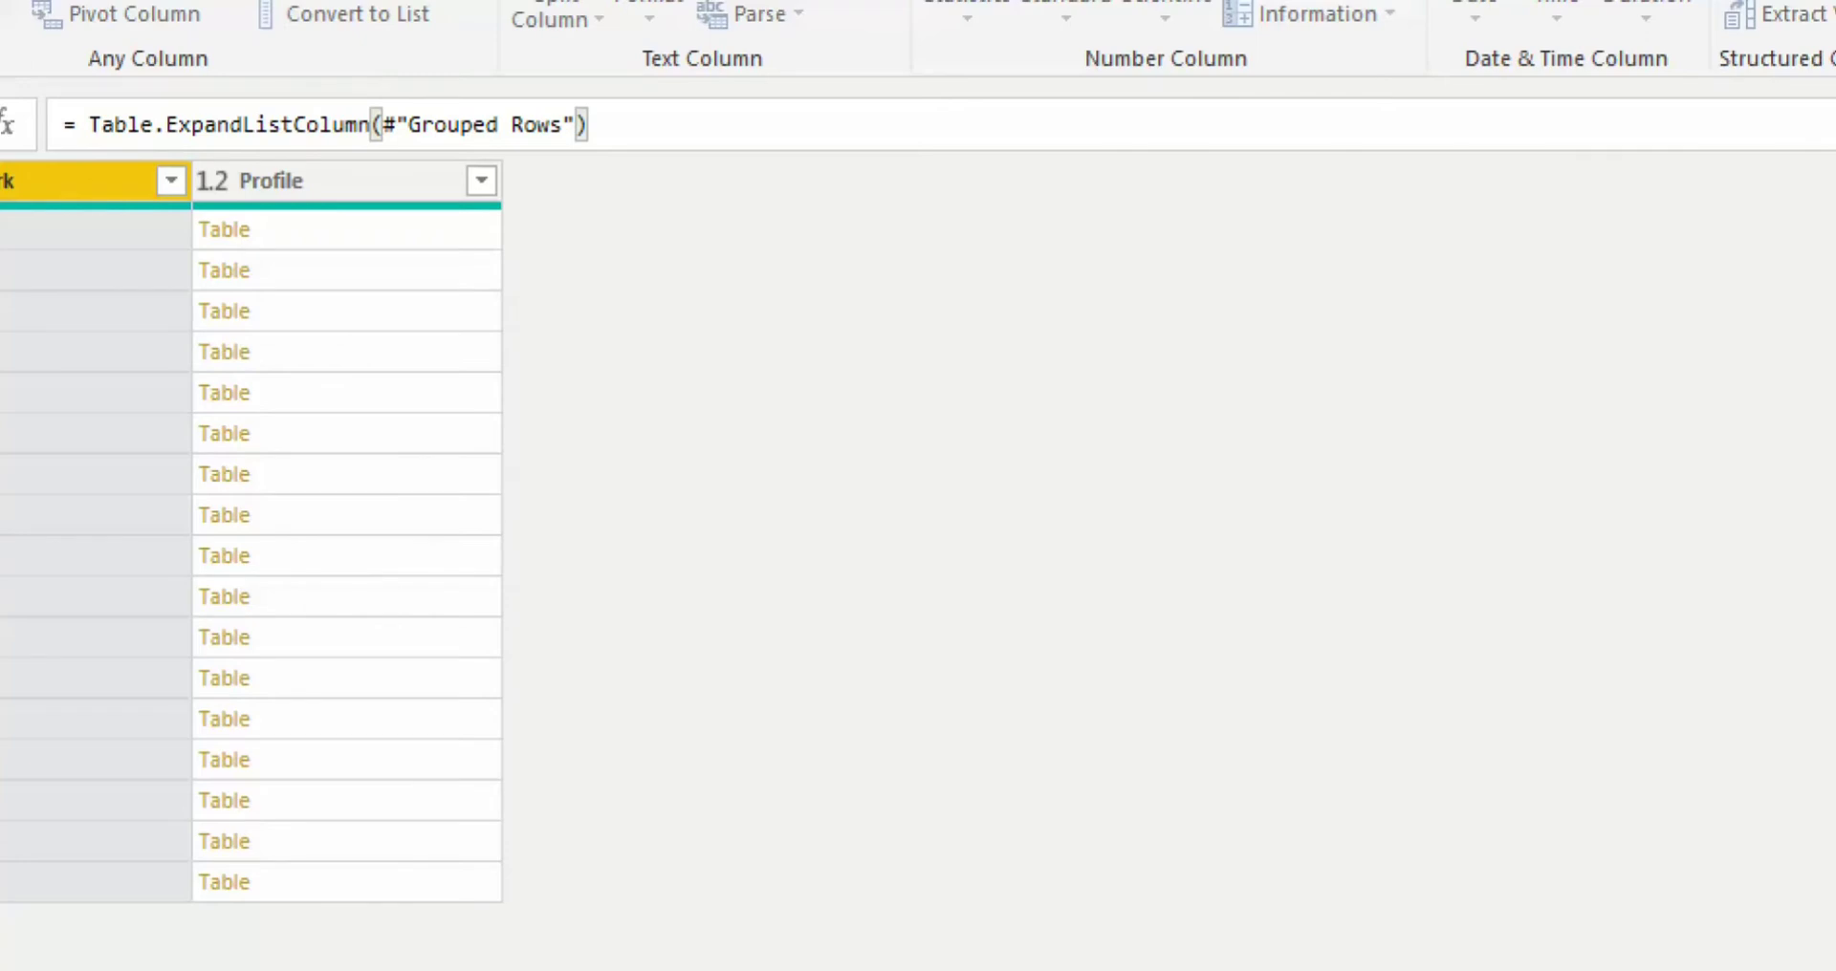
key("Return")
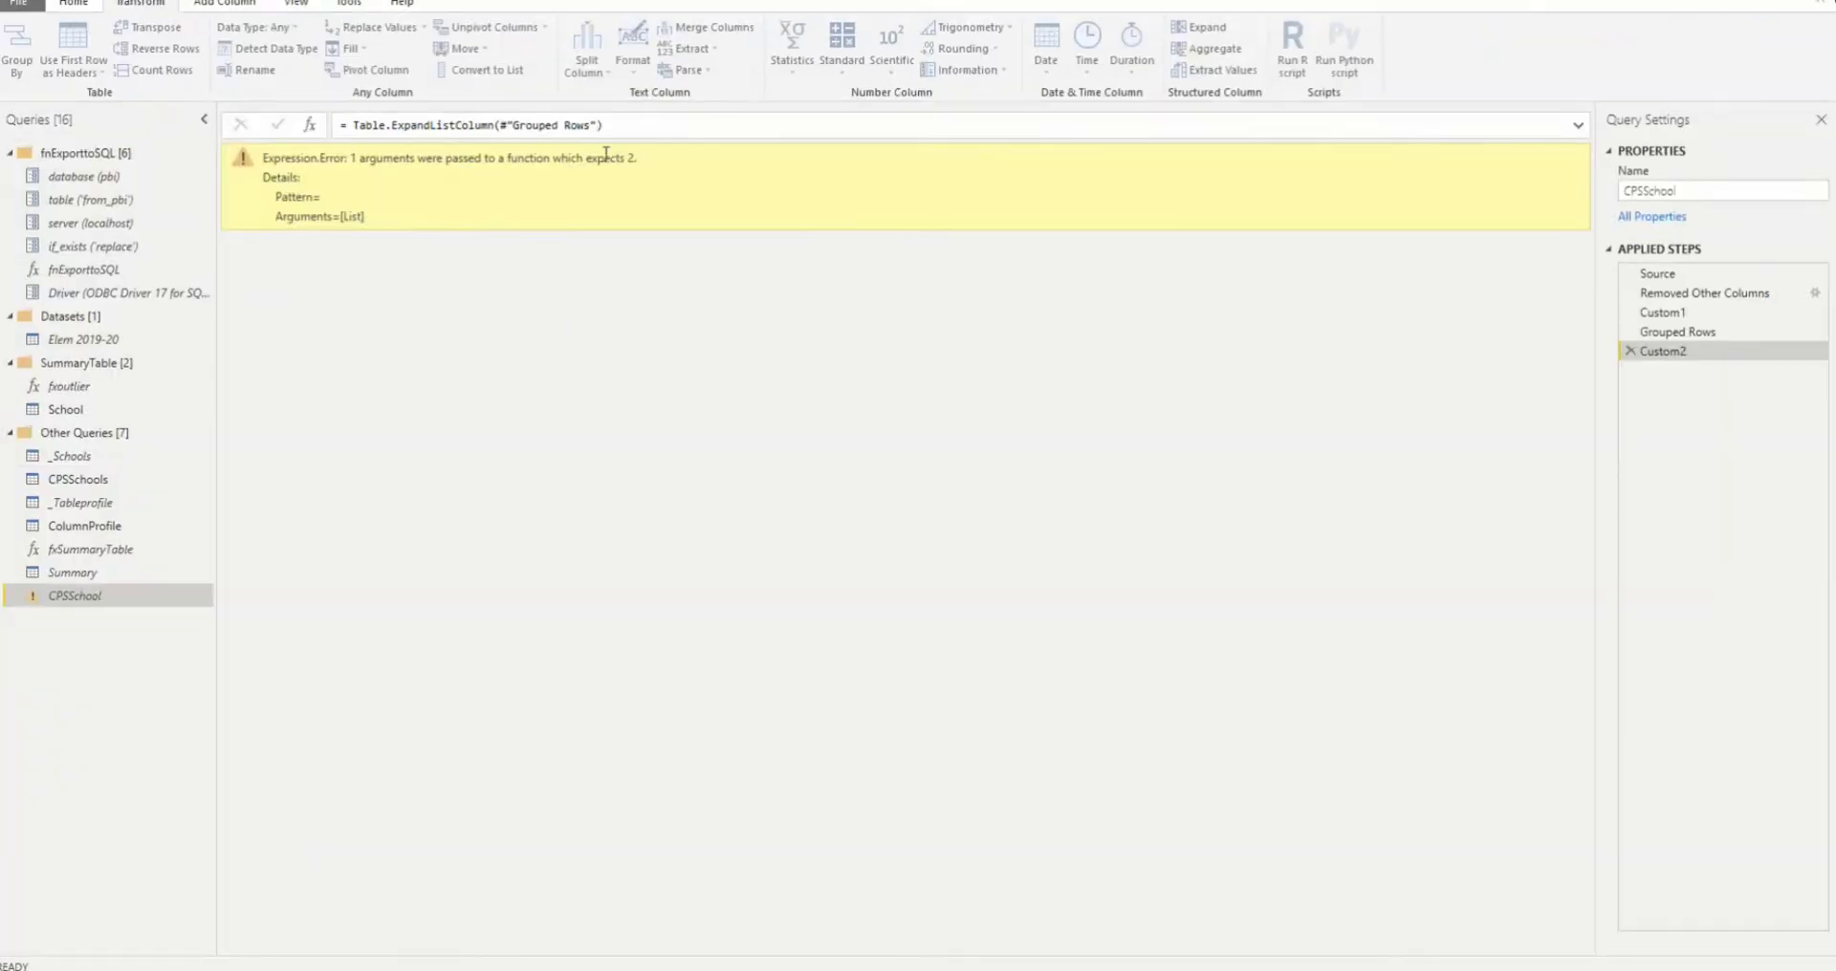
left_click(627, 121)
type(",\"Profile")
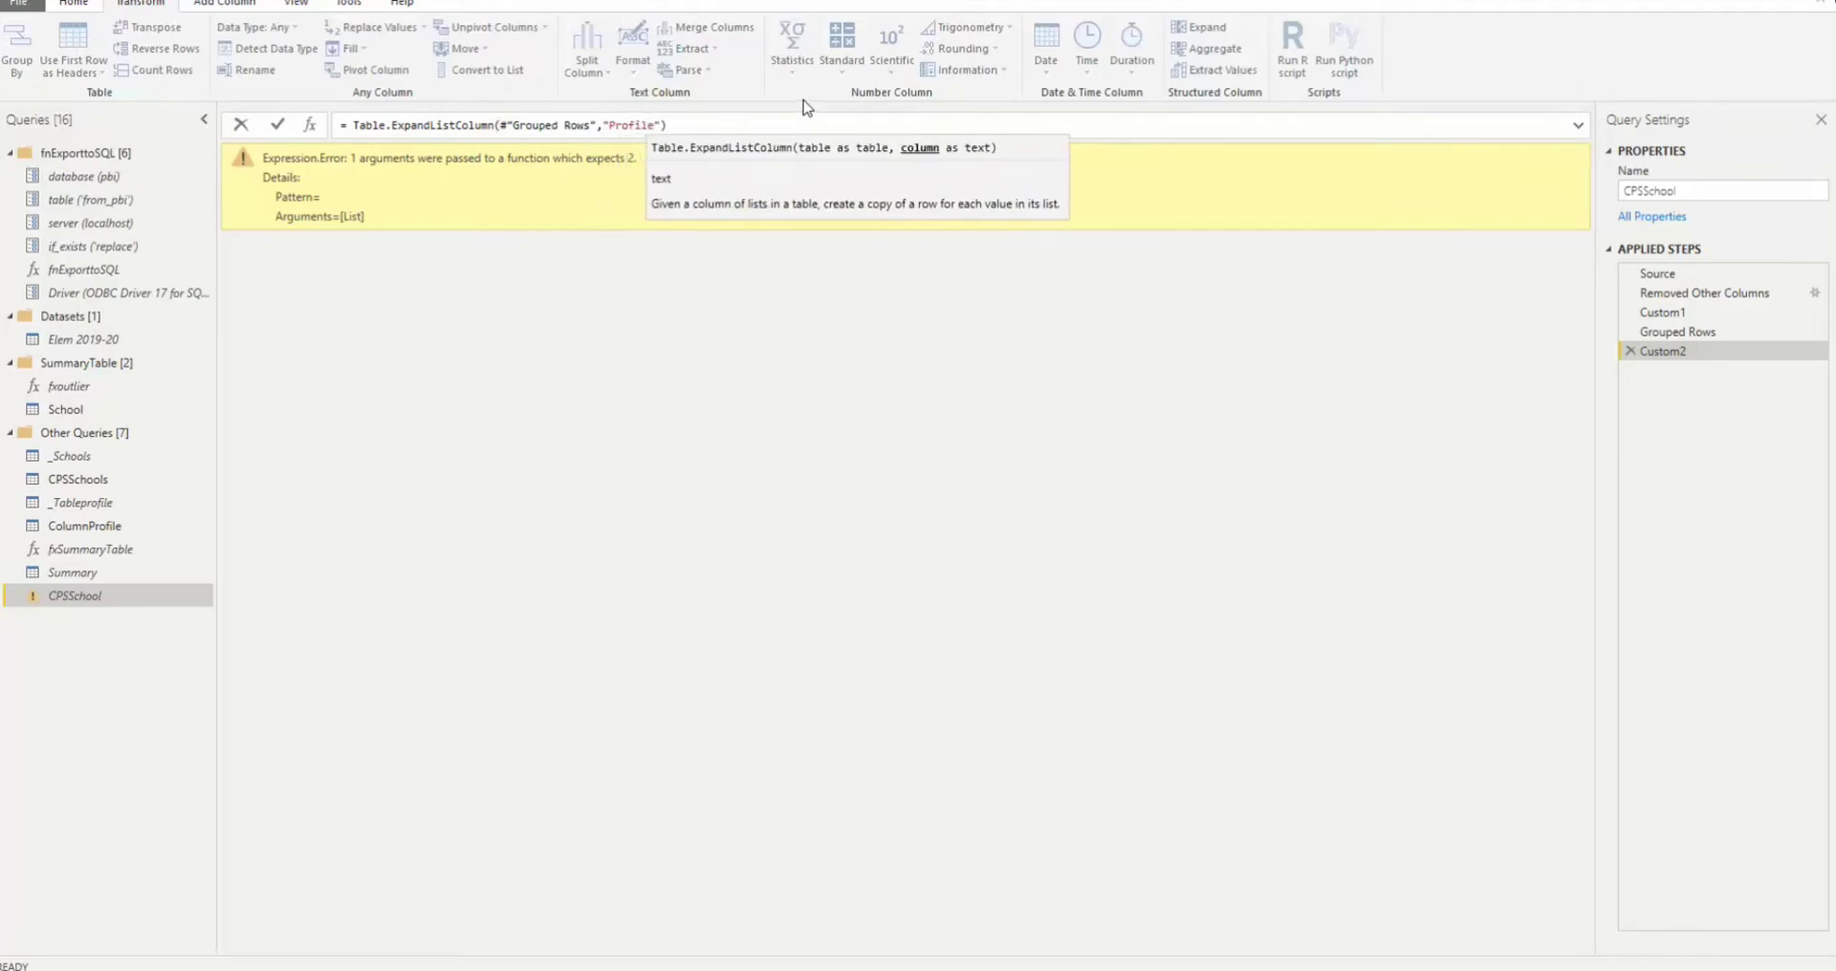
key("Return")
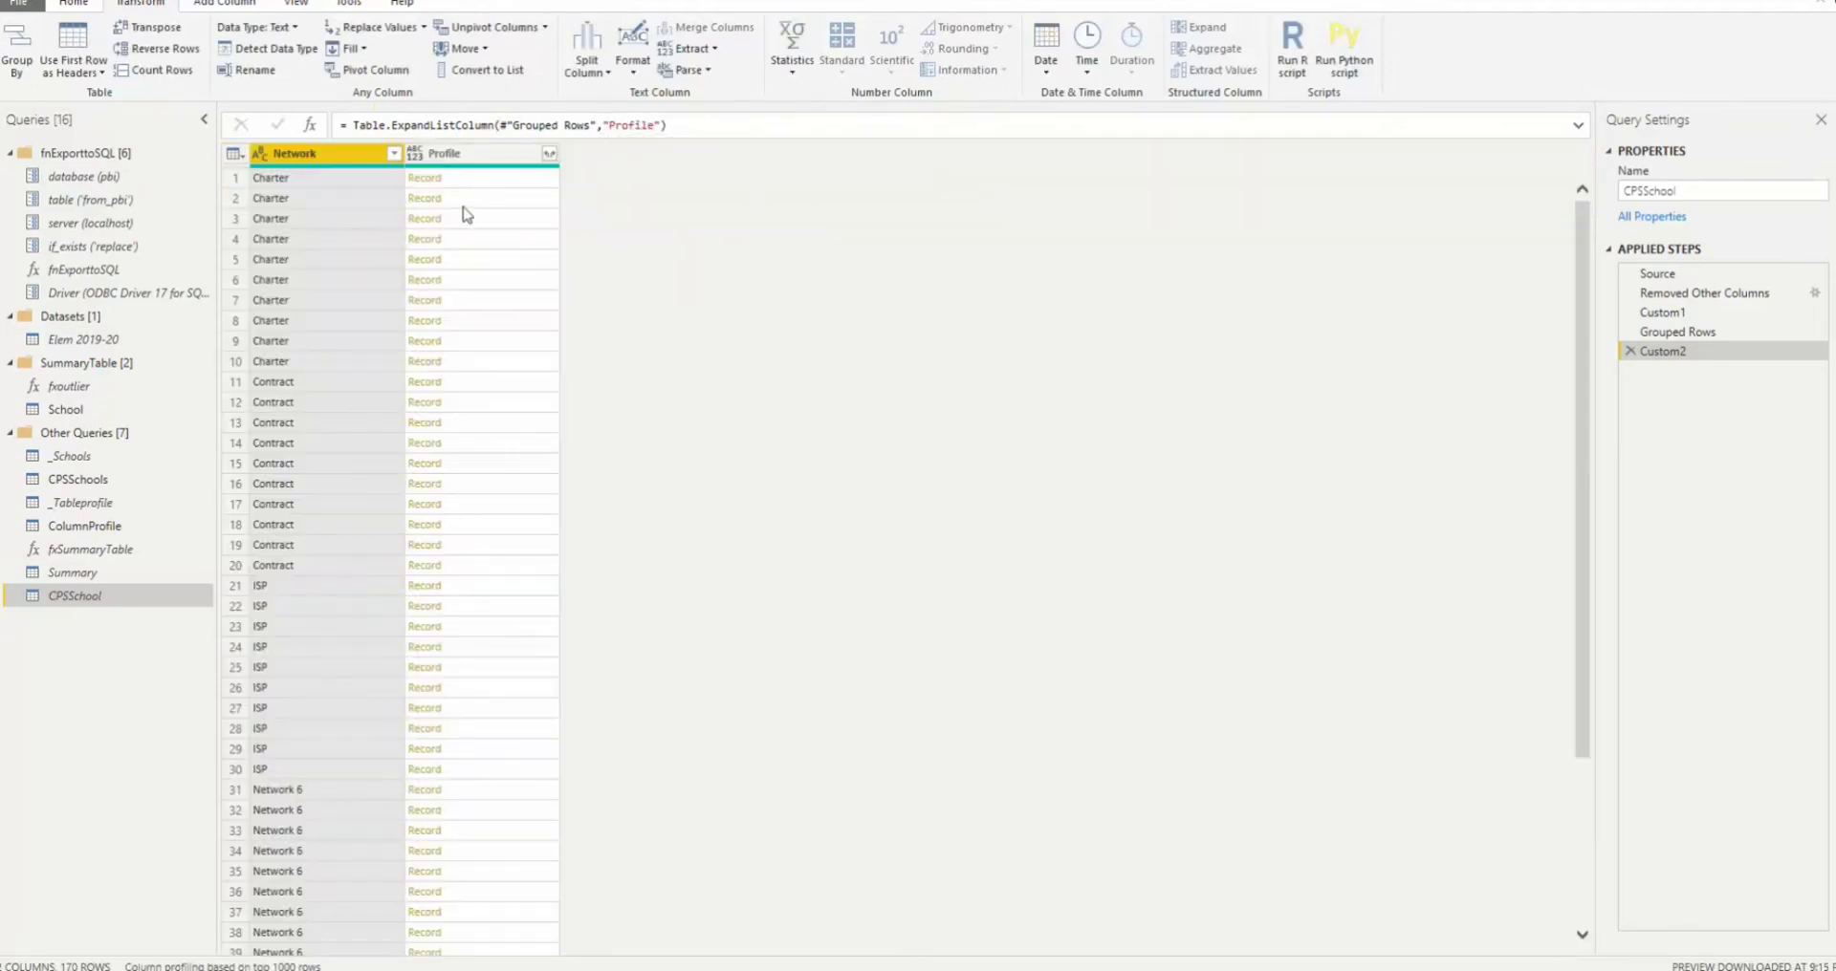
- Expand all Profile record fields into their own columns without the Profile prefix
left_click(500, 178)
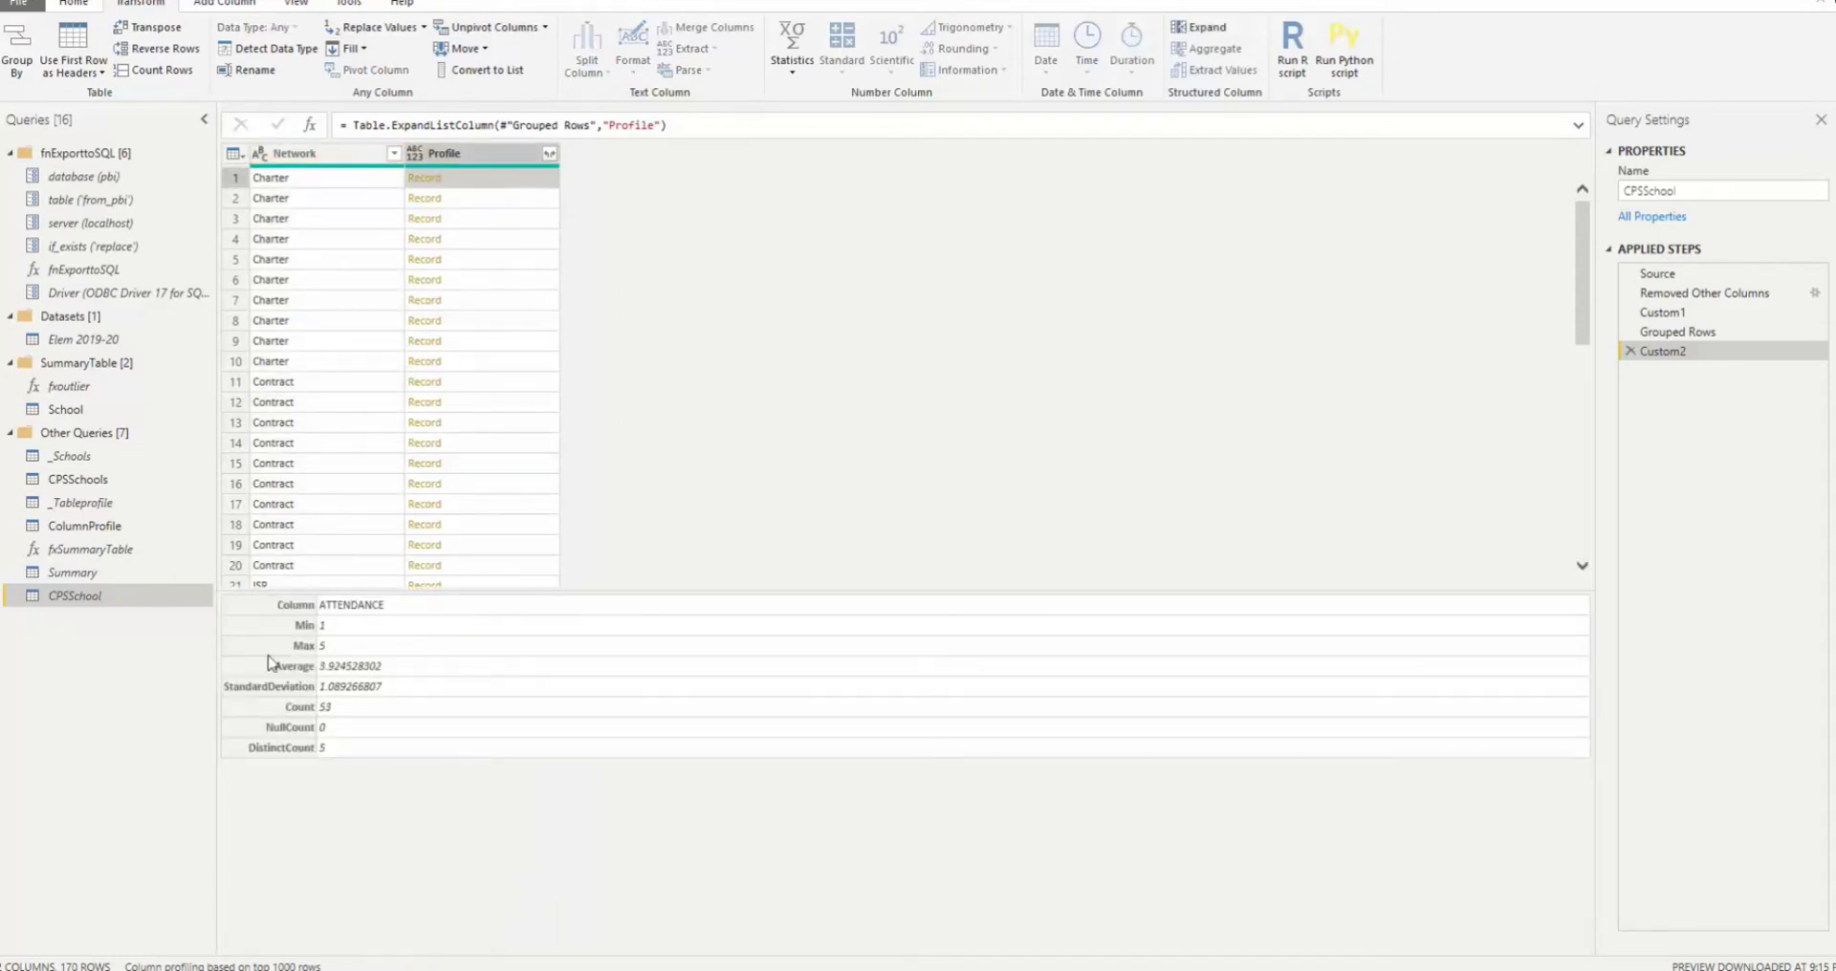
left_click(552, 155)
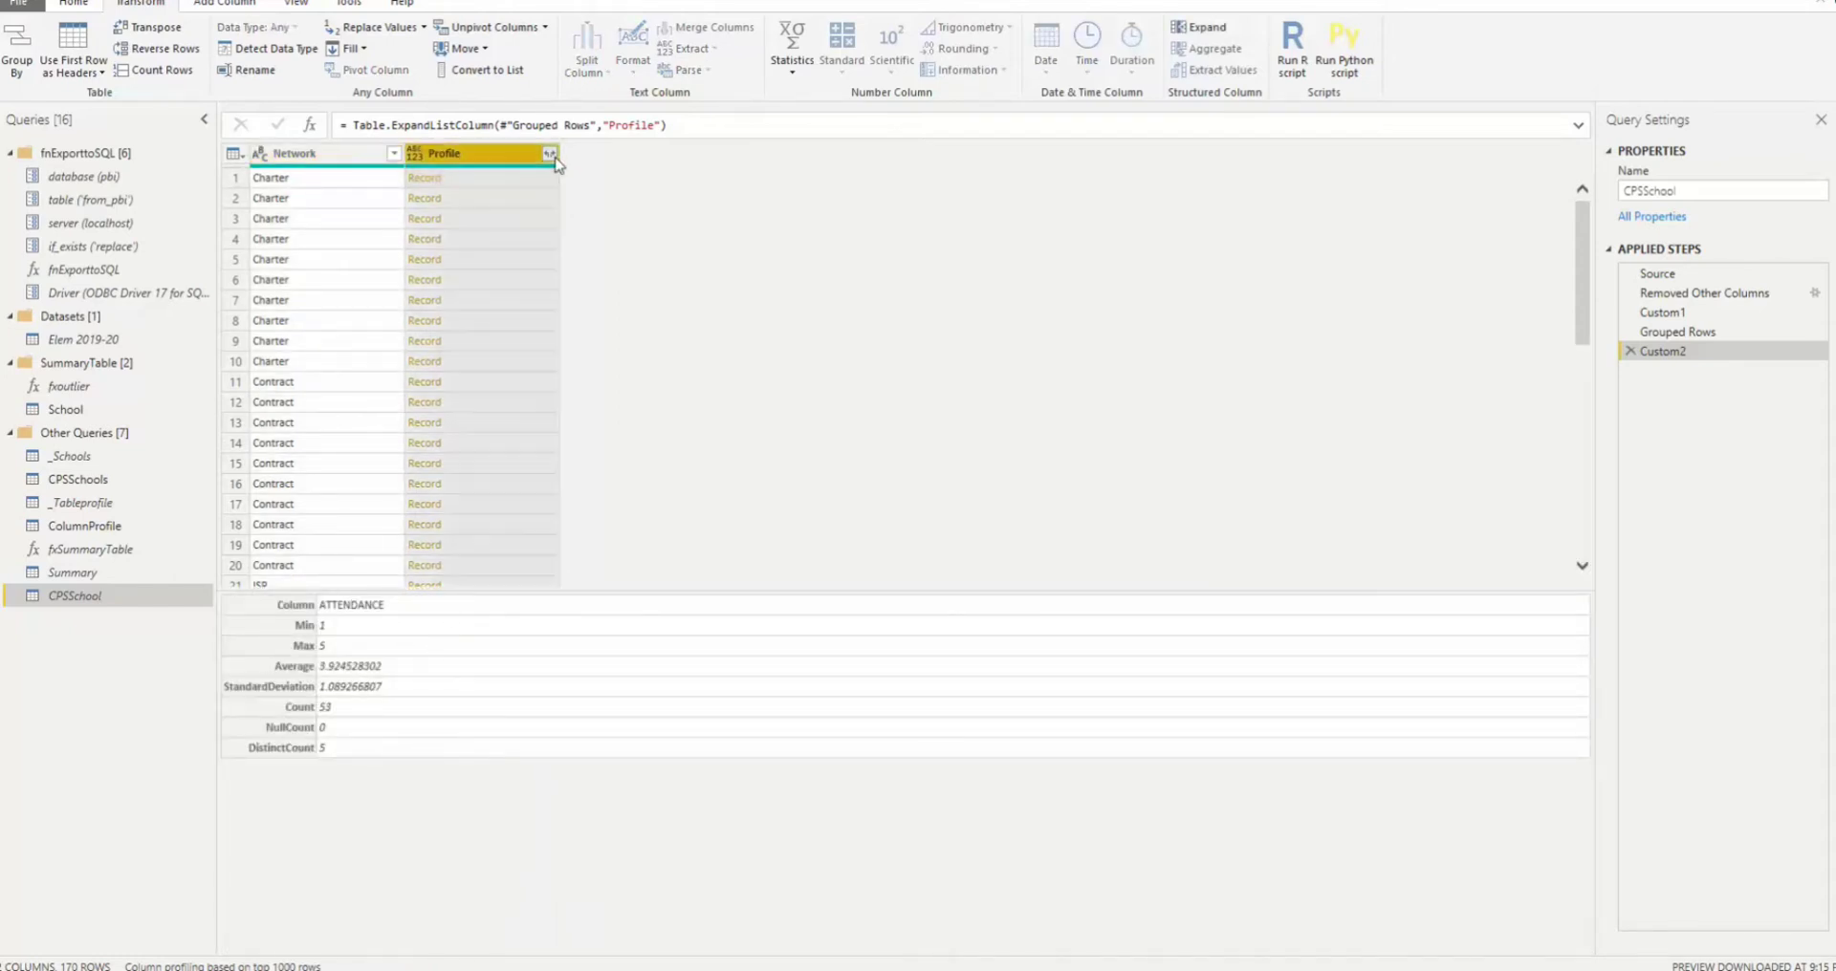
left_click(549, 153)
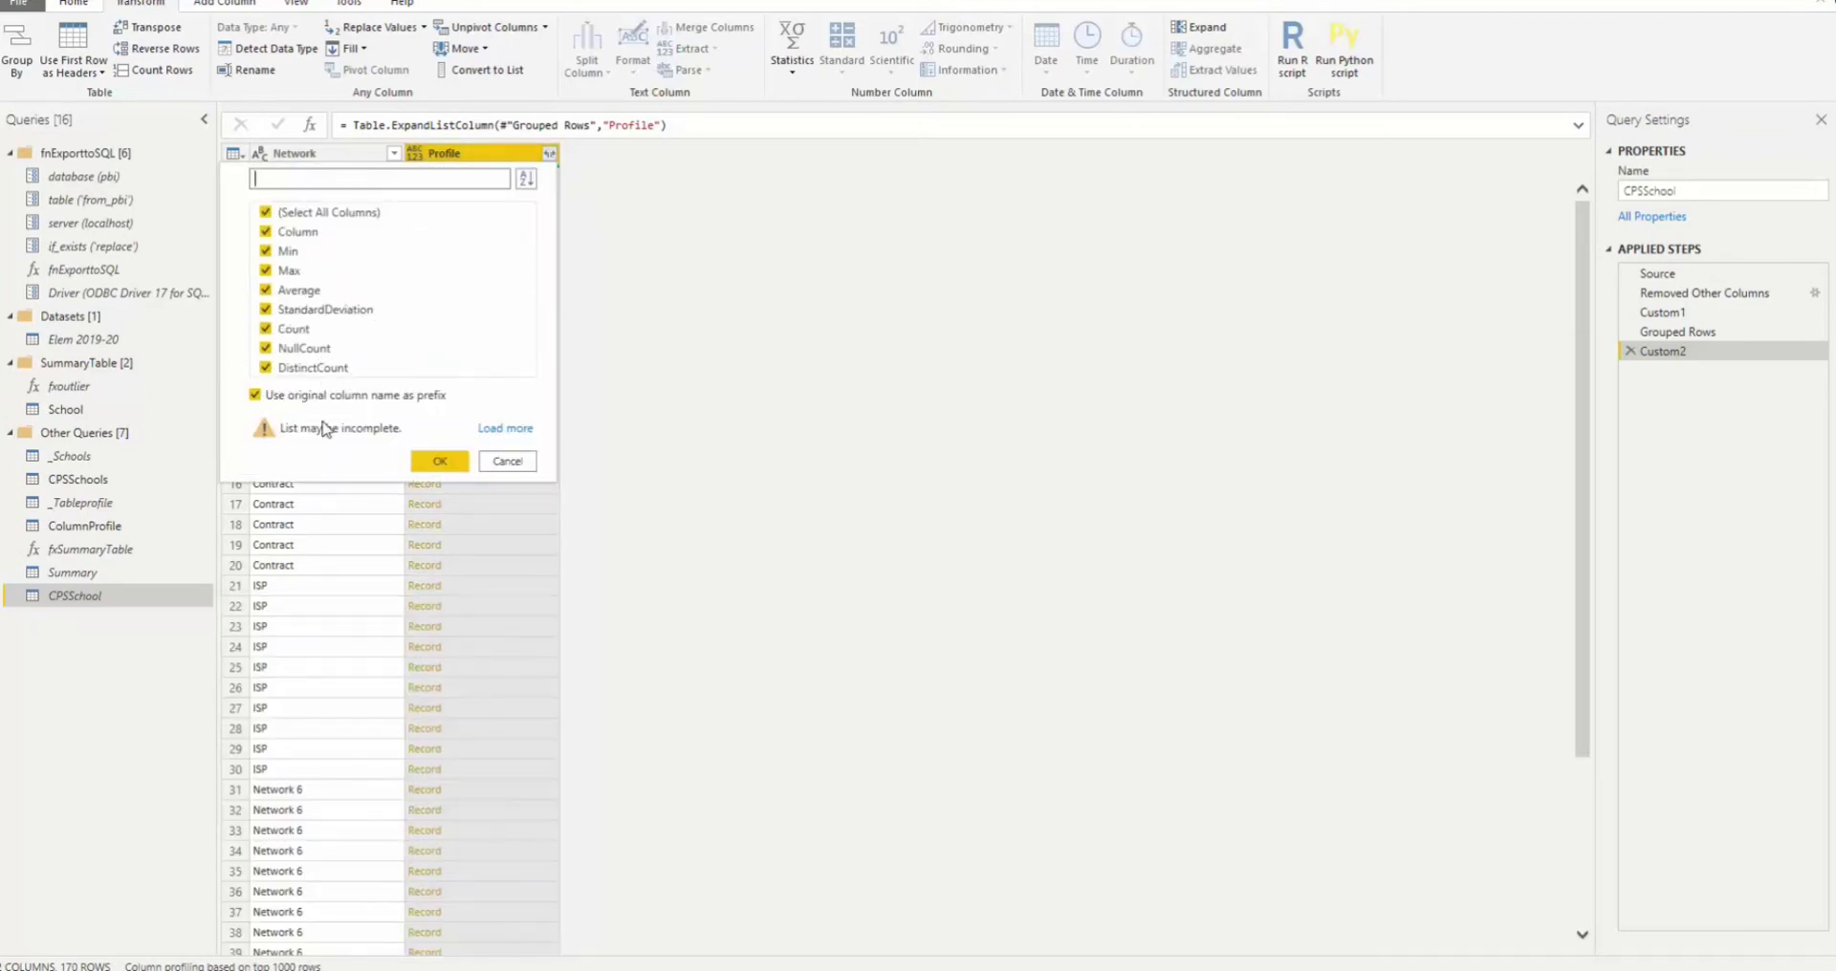
left_click(301, 400)
left_click(440, 461)
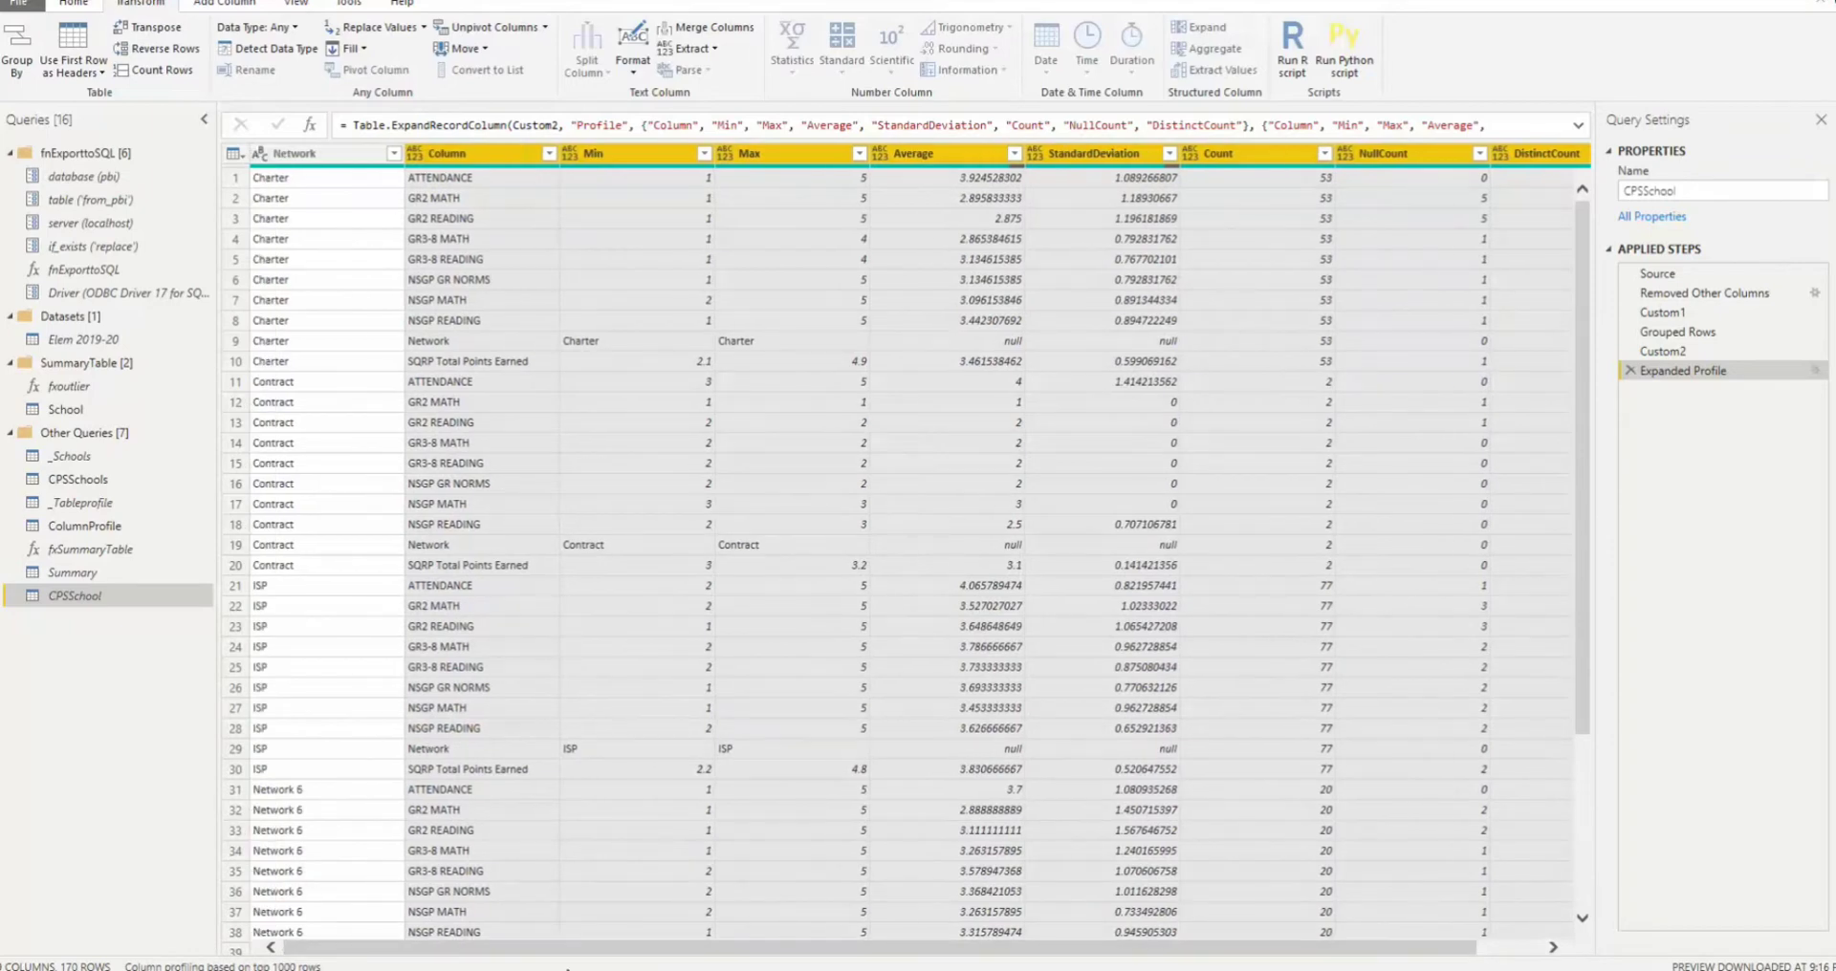
left_click_drag(579, 948, 646, 947)
left_click_drag(987, 964, 922, 963)
- Filter the Column field to exclude Network, leaving 153 statistic rows
left_click(549, 153)
left_click(311, 475)
left_click(449, 584)
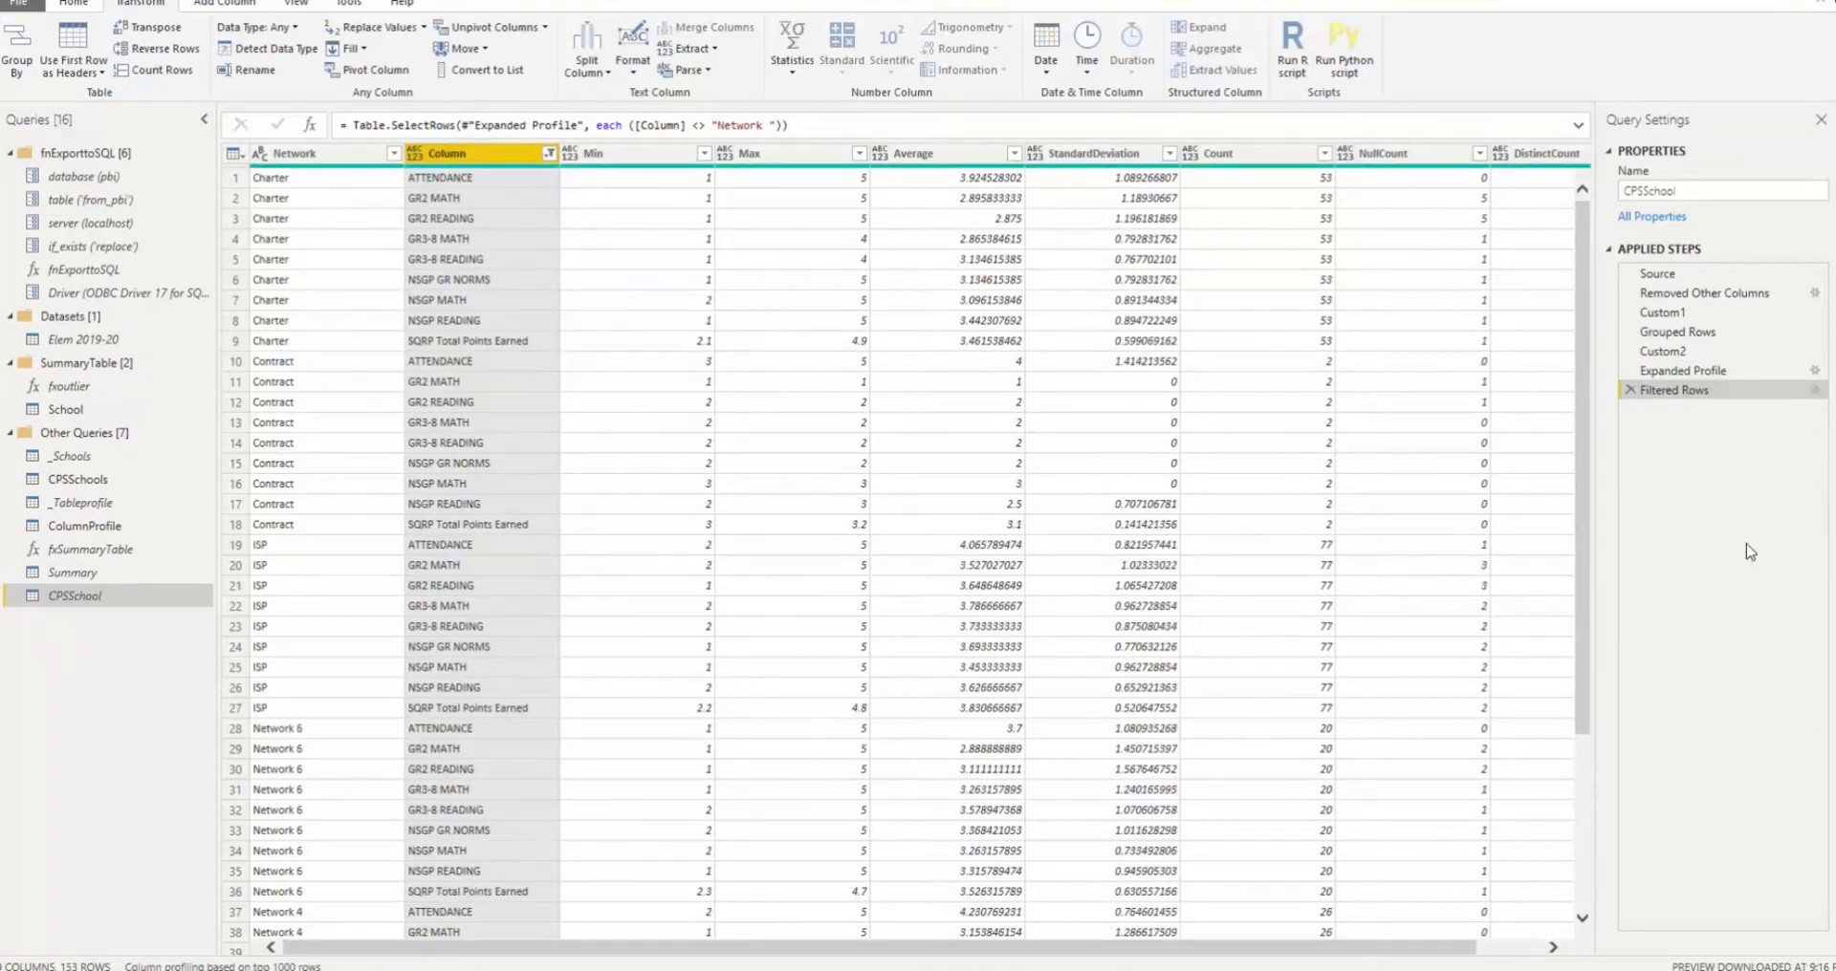
- In the Table.Profile docs, highlight the additionalAggregates parameter and its nullable list type
left_click_drag(830, 959, 639, 957)
key("alt+Tab")
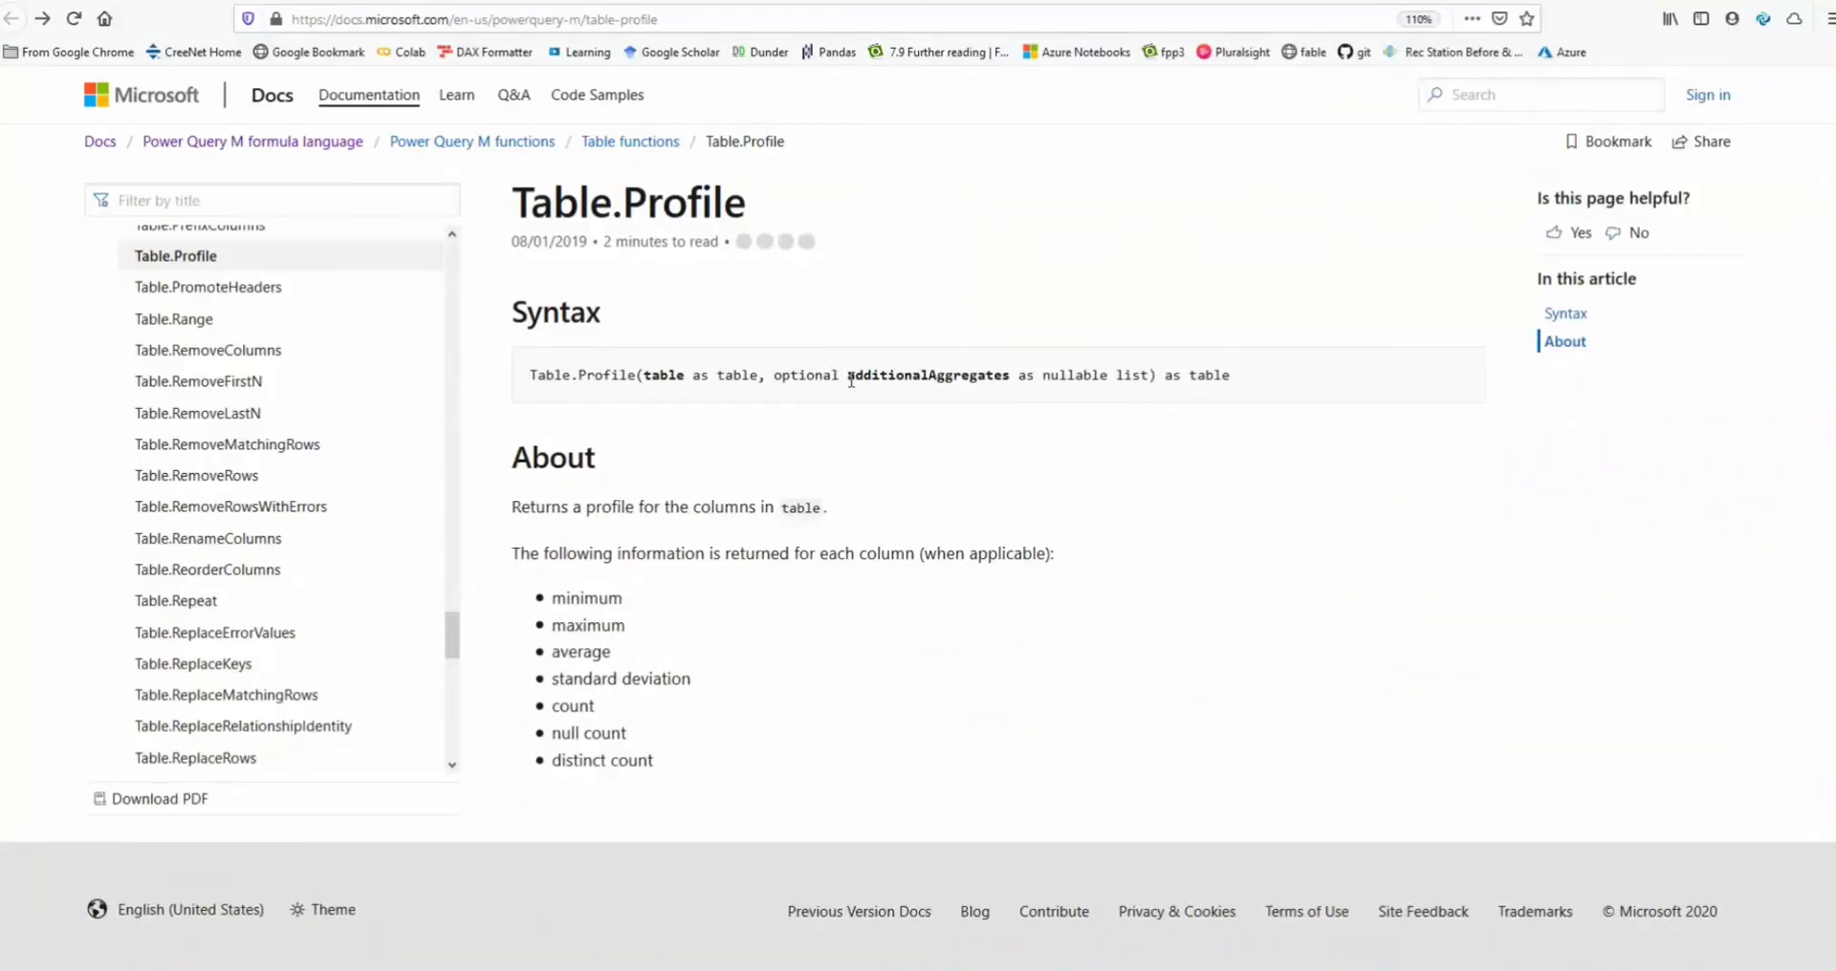
left_click_drag(850, 381, 1016, 385)
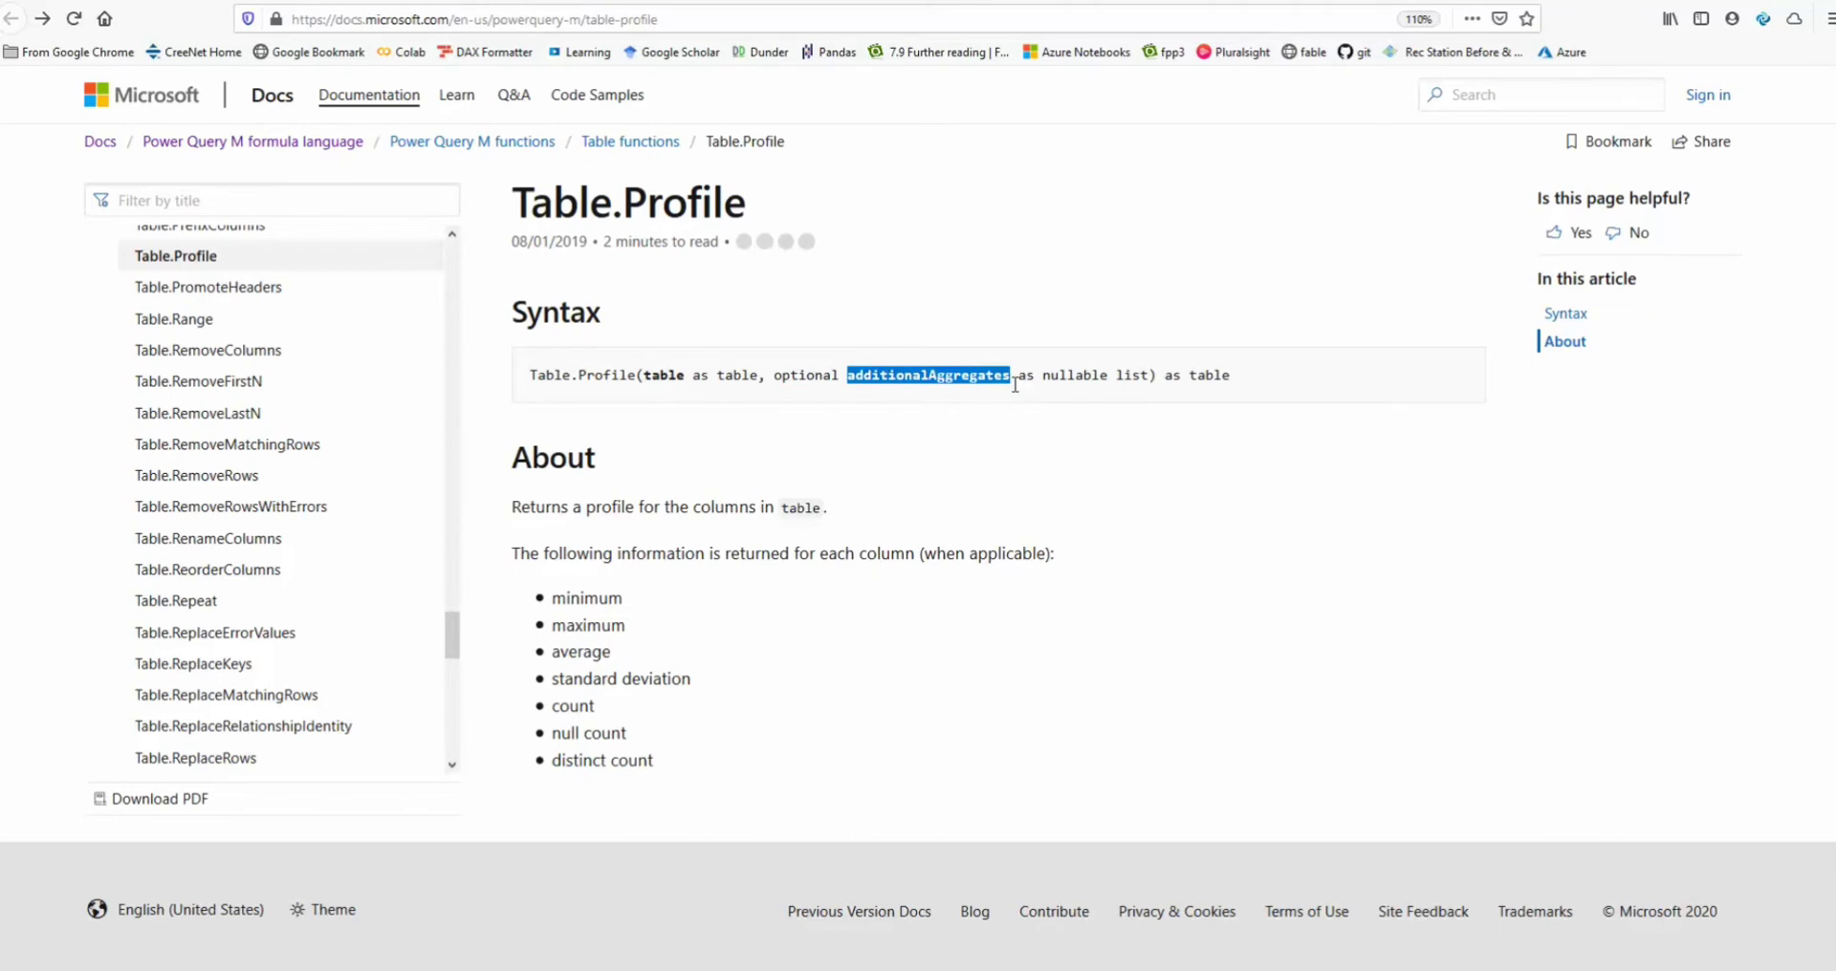
left_click(872, 373)
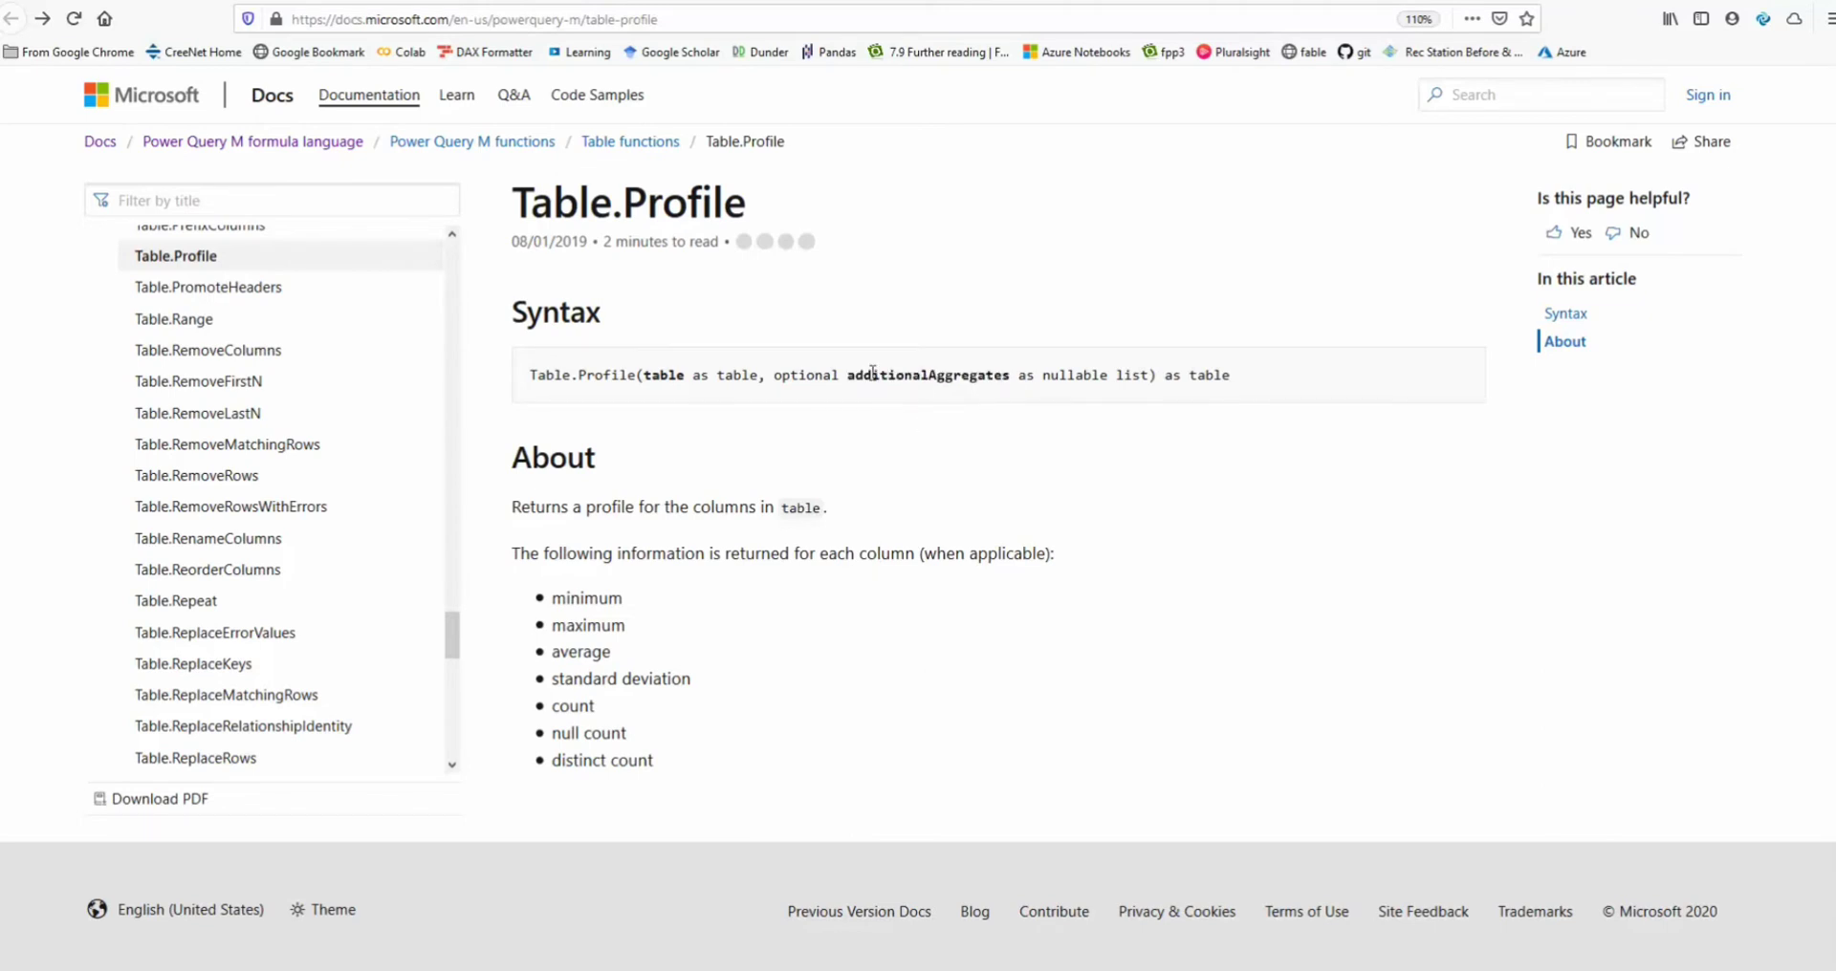
left_click_drag(858, 376, 907, 382)
left_click_drag(1042, 377, 1150, 377)
- Clear the highlight and scroll the blog post down to the second-parameter explanation
left_click(1099, 446)
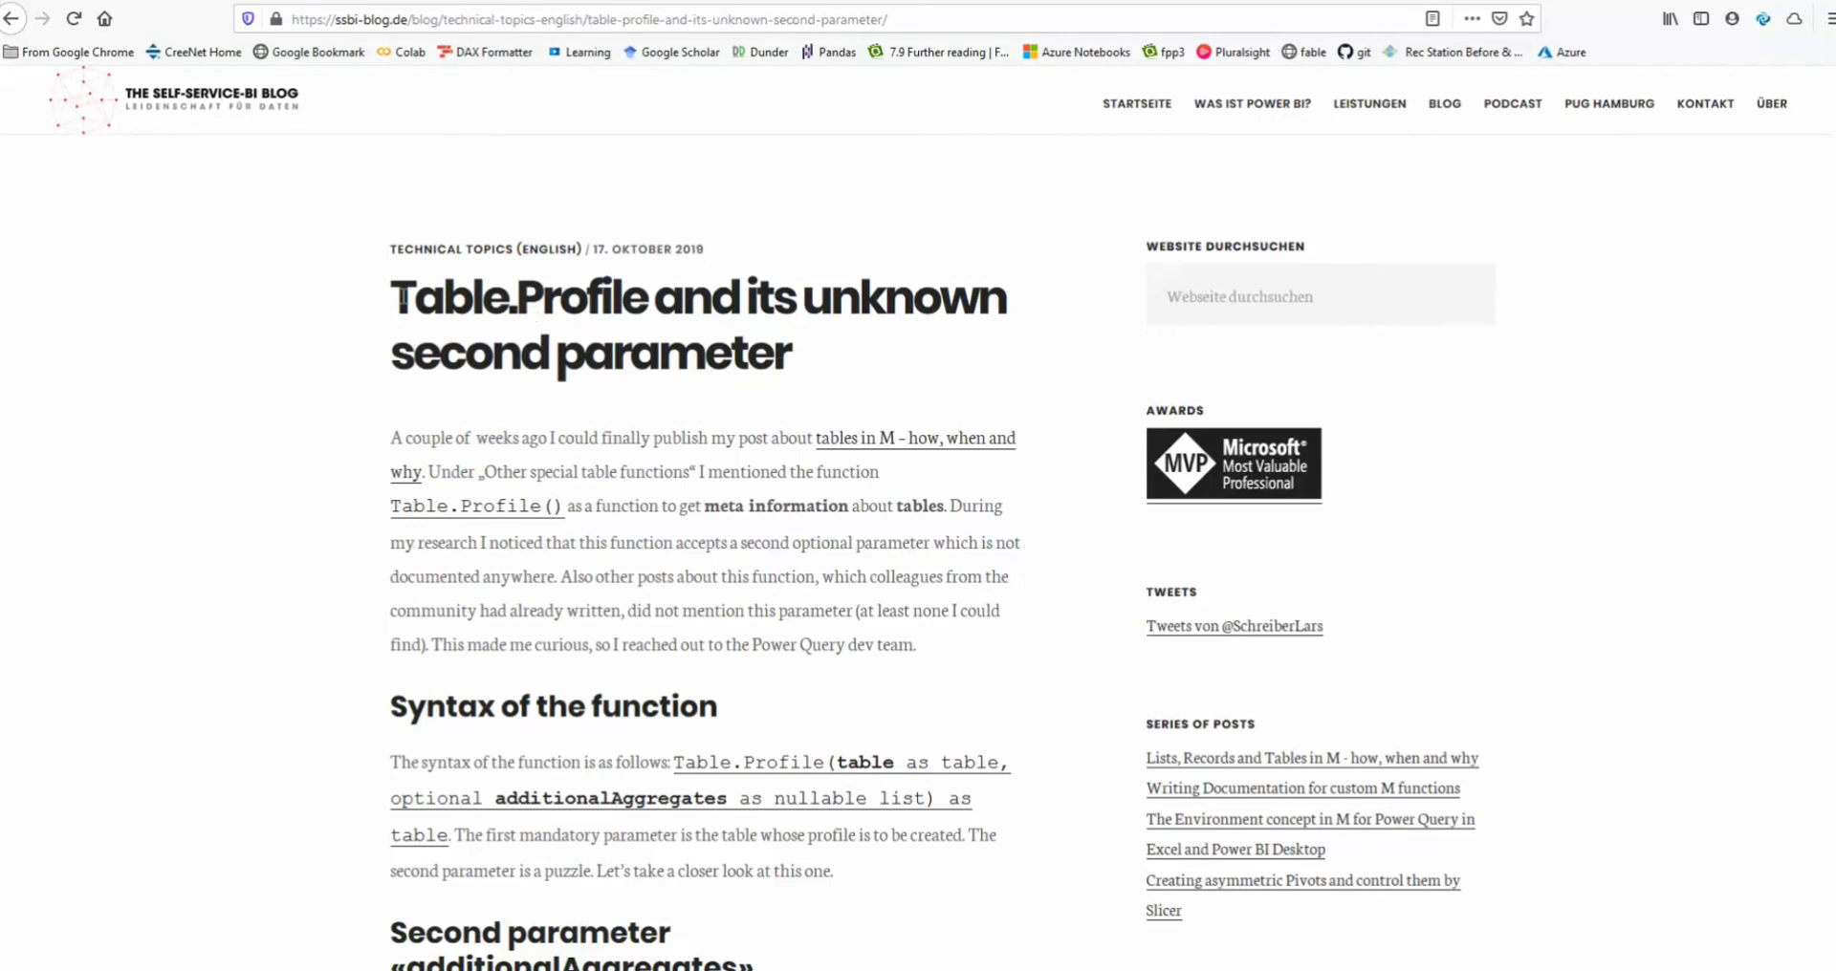
scroll(605, 762, "down", 6)
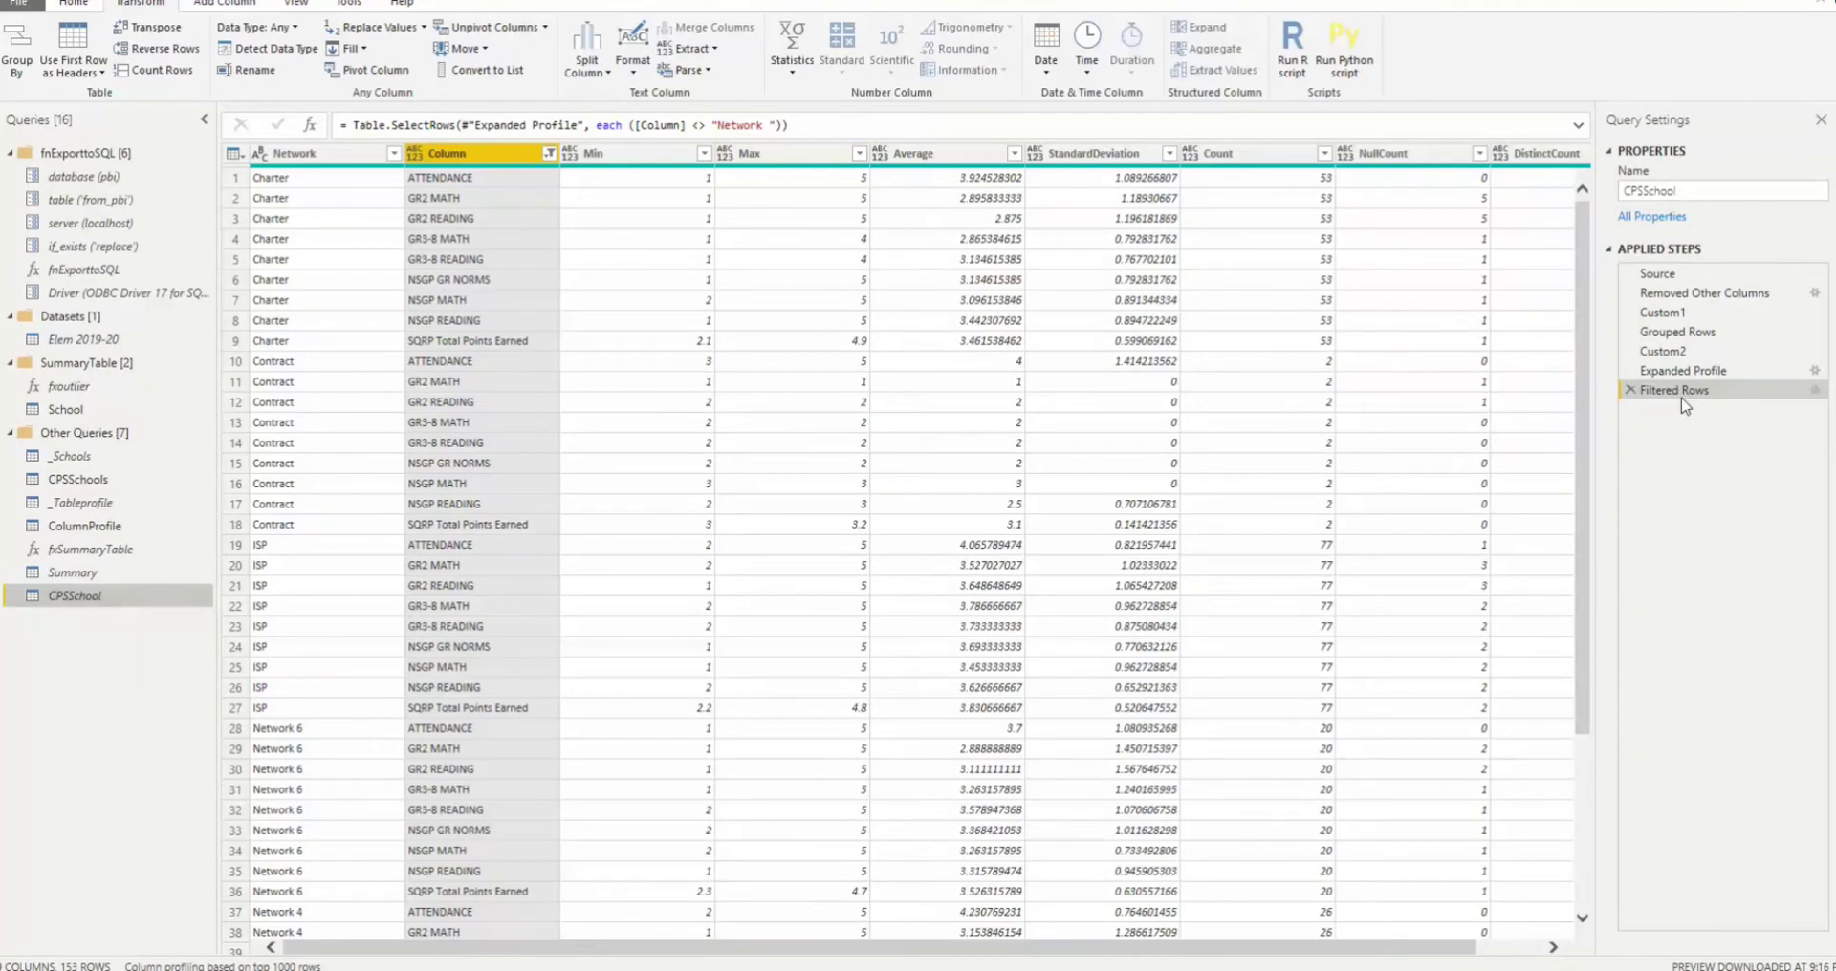
- In Grouped Rows, add {"Median", each Type.Is(_, type nullable number), each List.Median(_)} to Table.Profile
left_click(1683, 332)
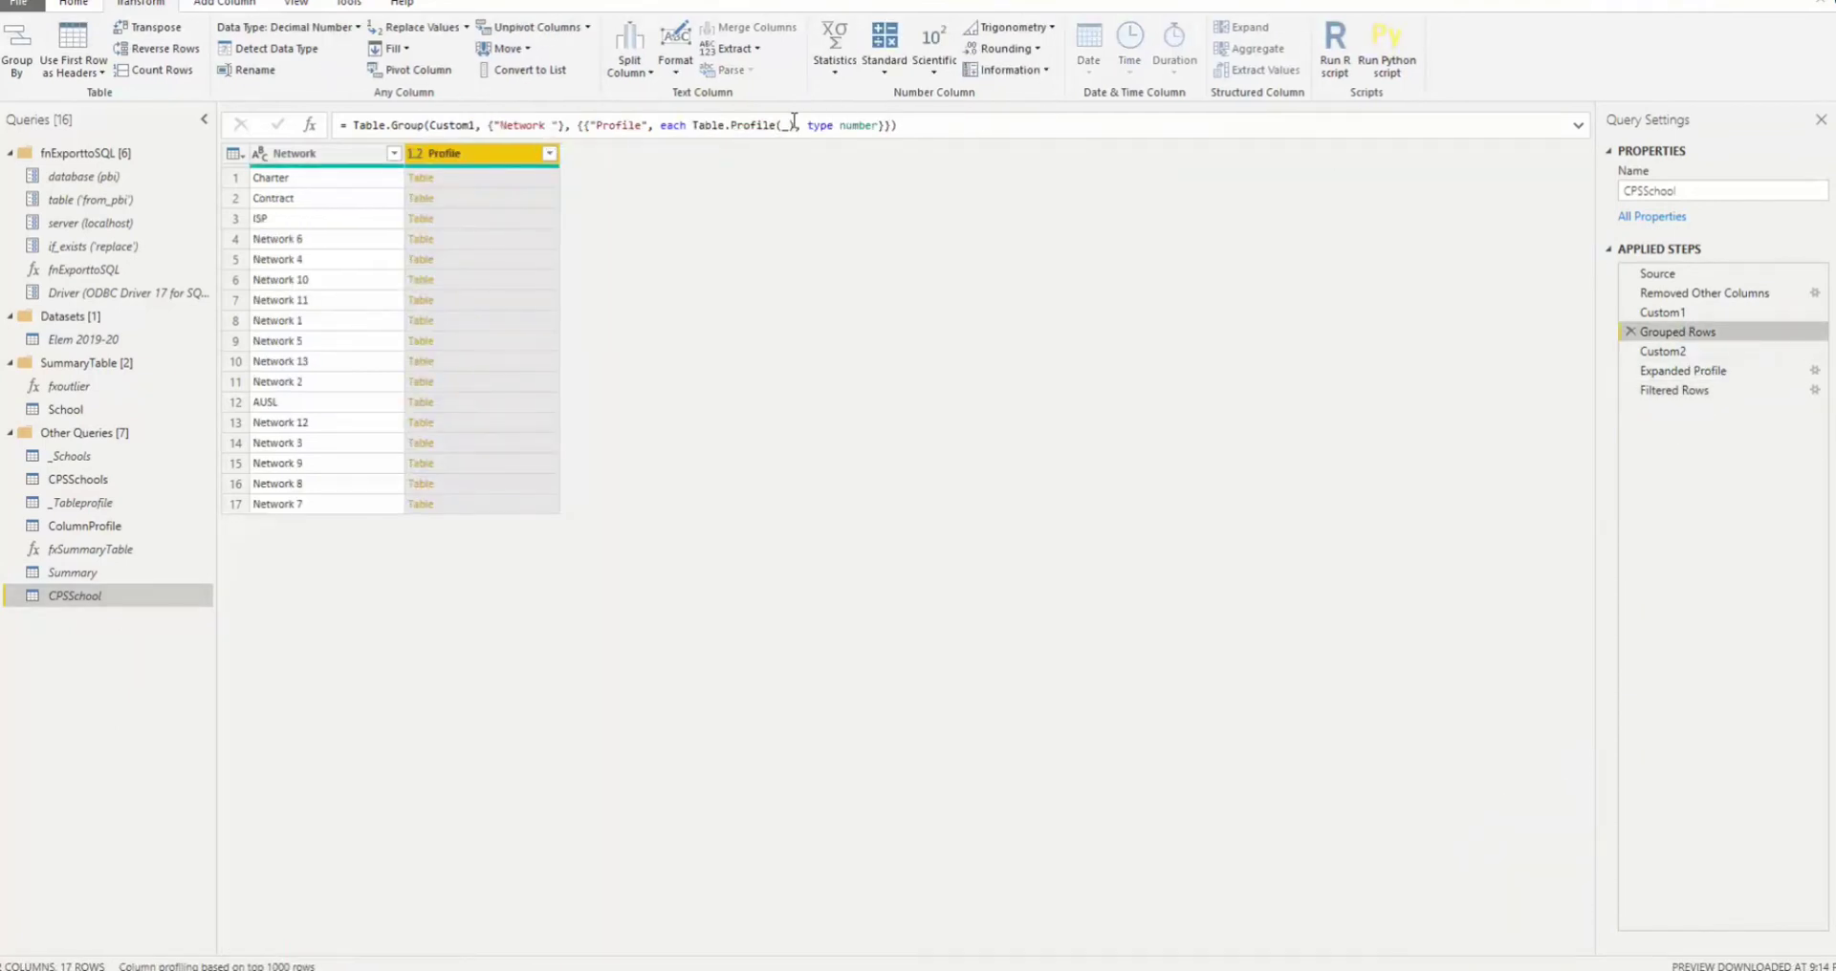
left_click(1577, 125)
left_click(788, 127)
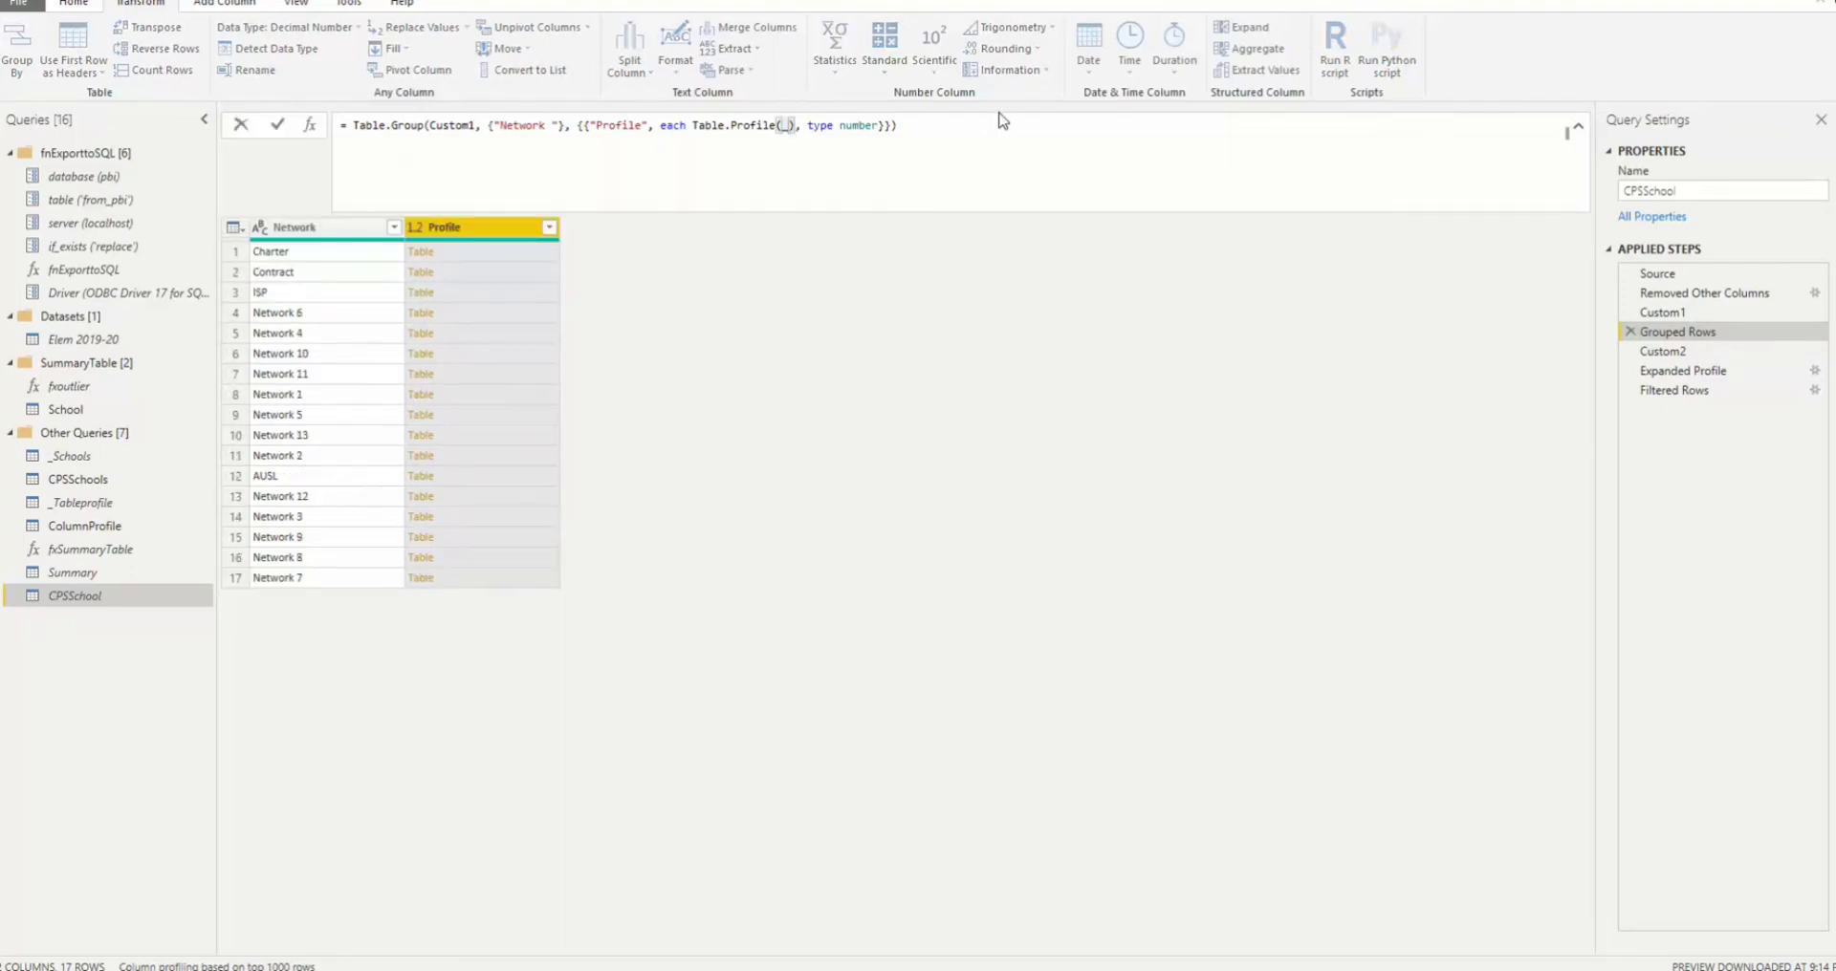
type(",")
key("shift+Return")
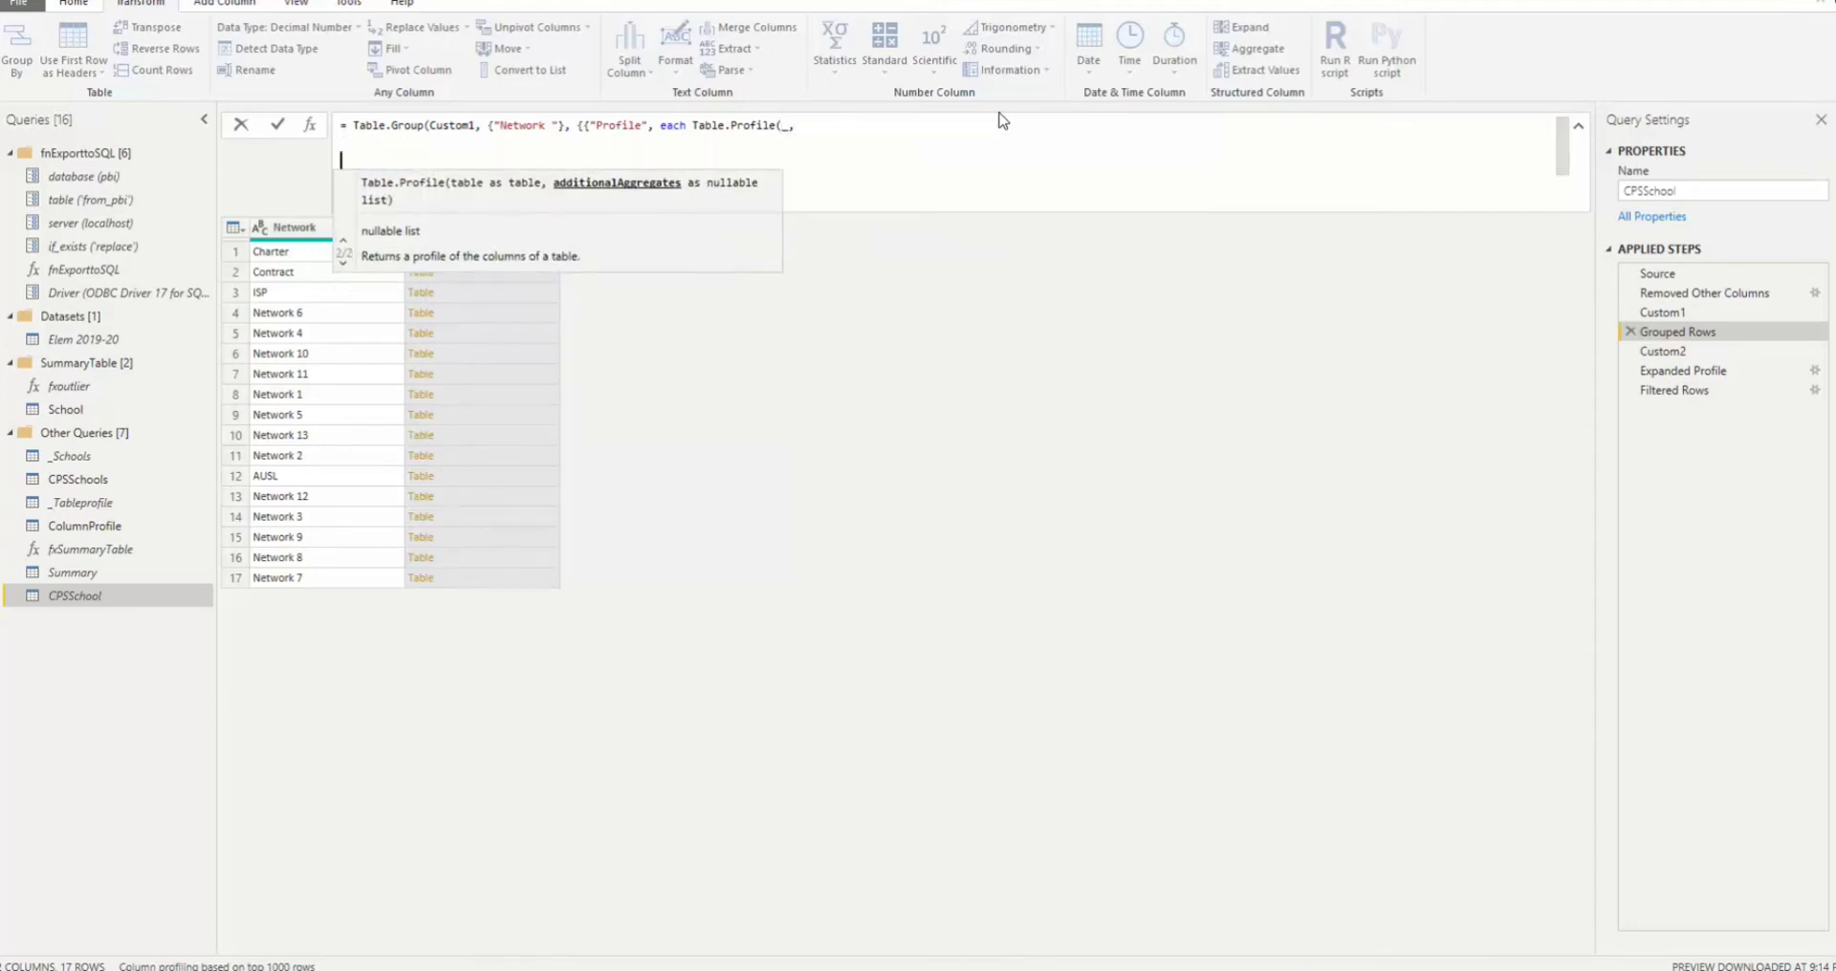
type("{{")
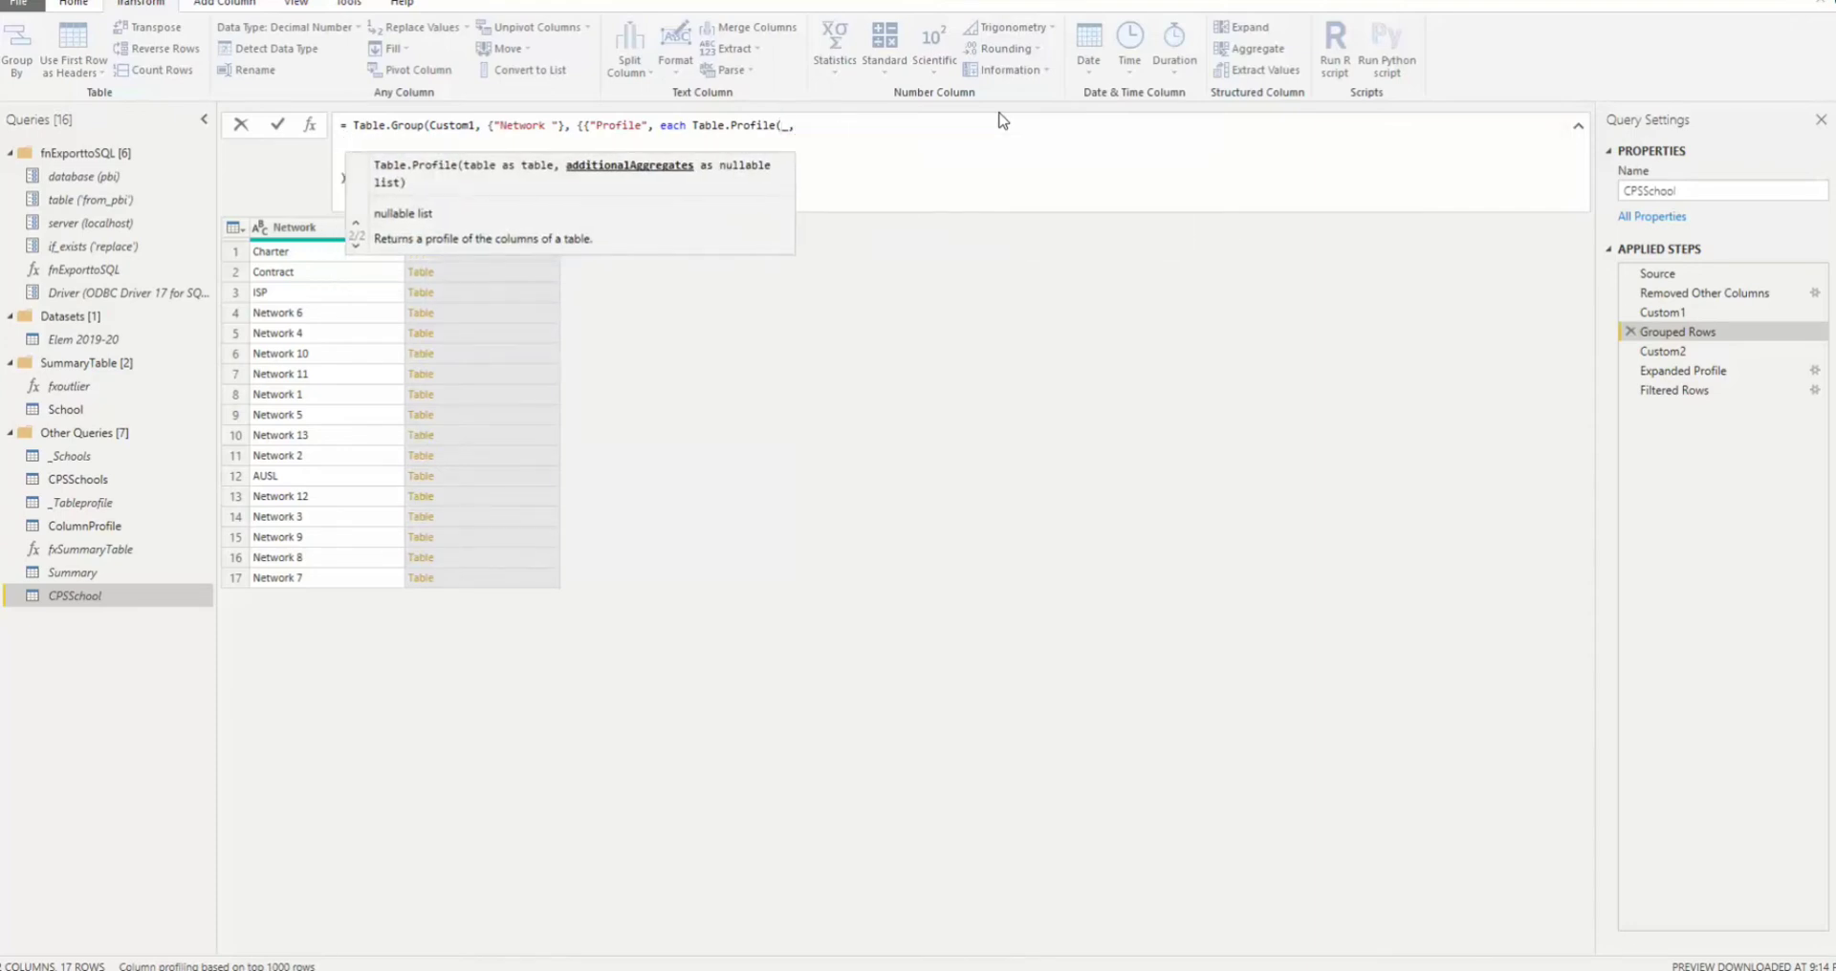
type("{")
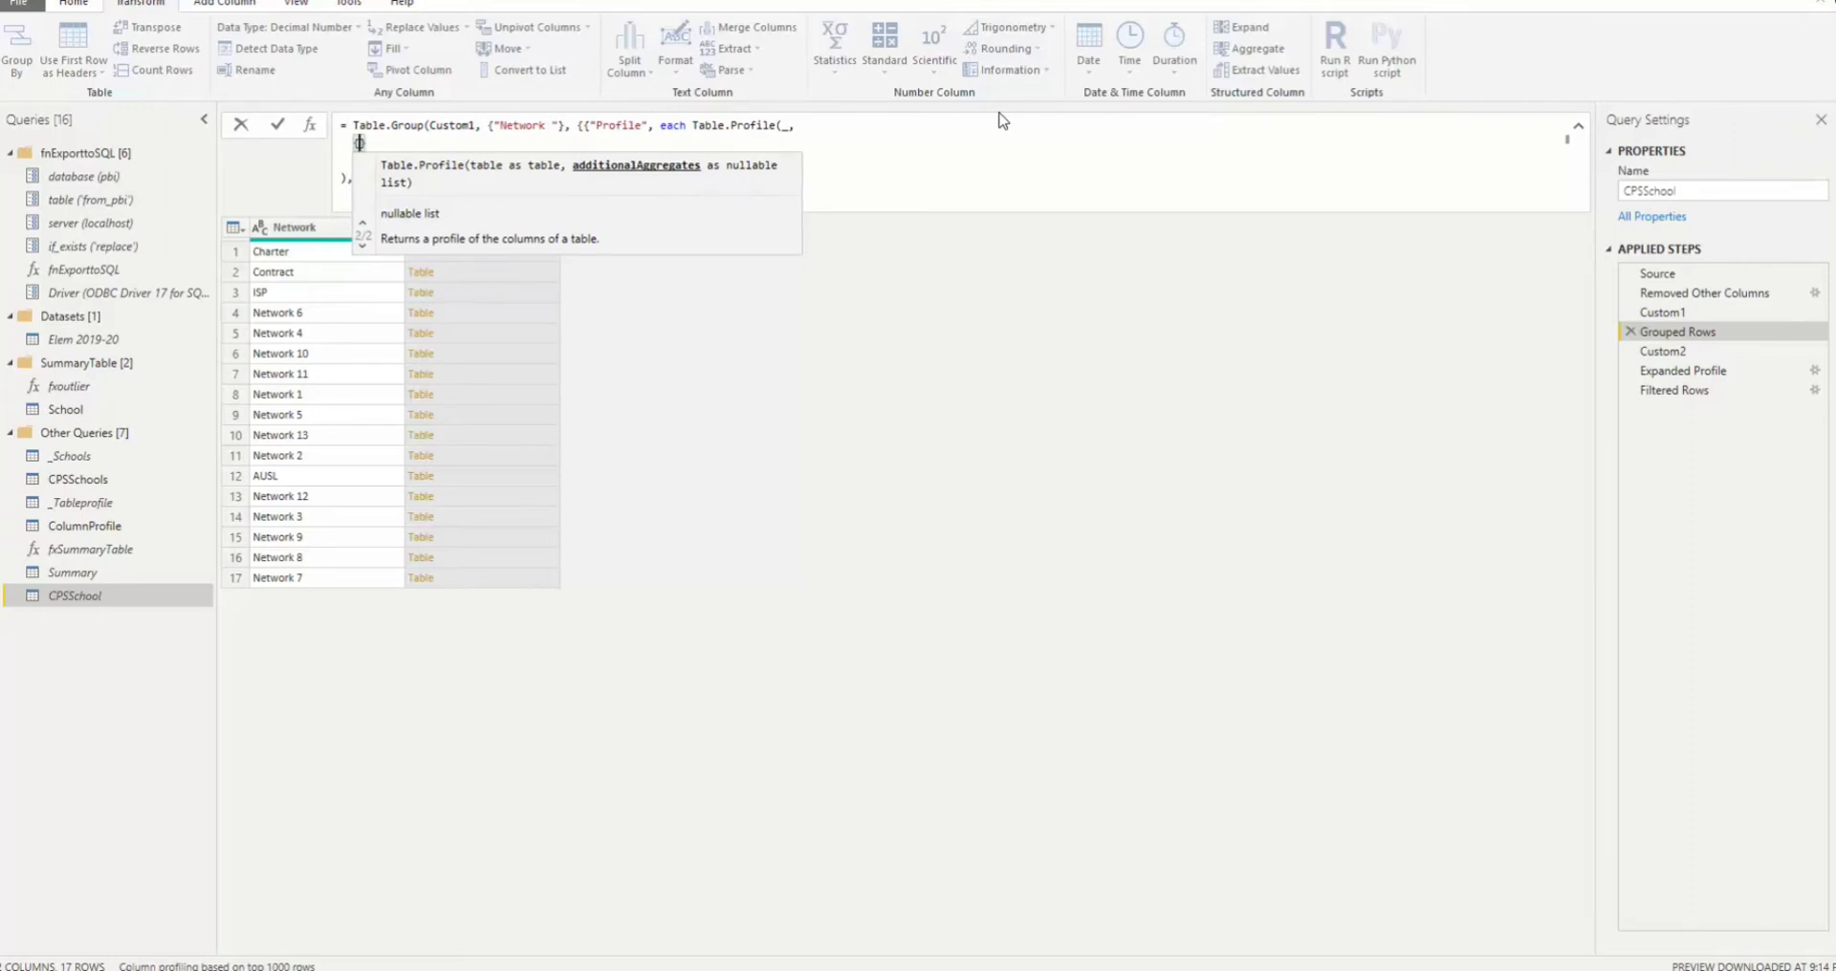
type("{")
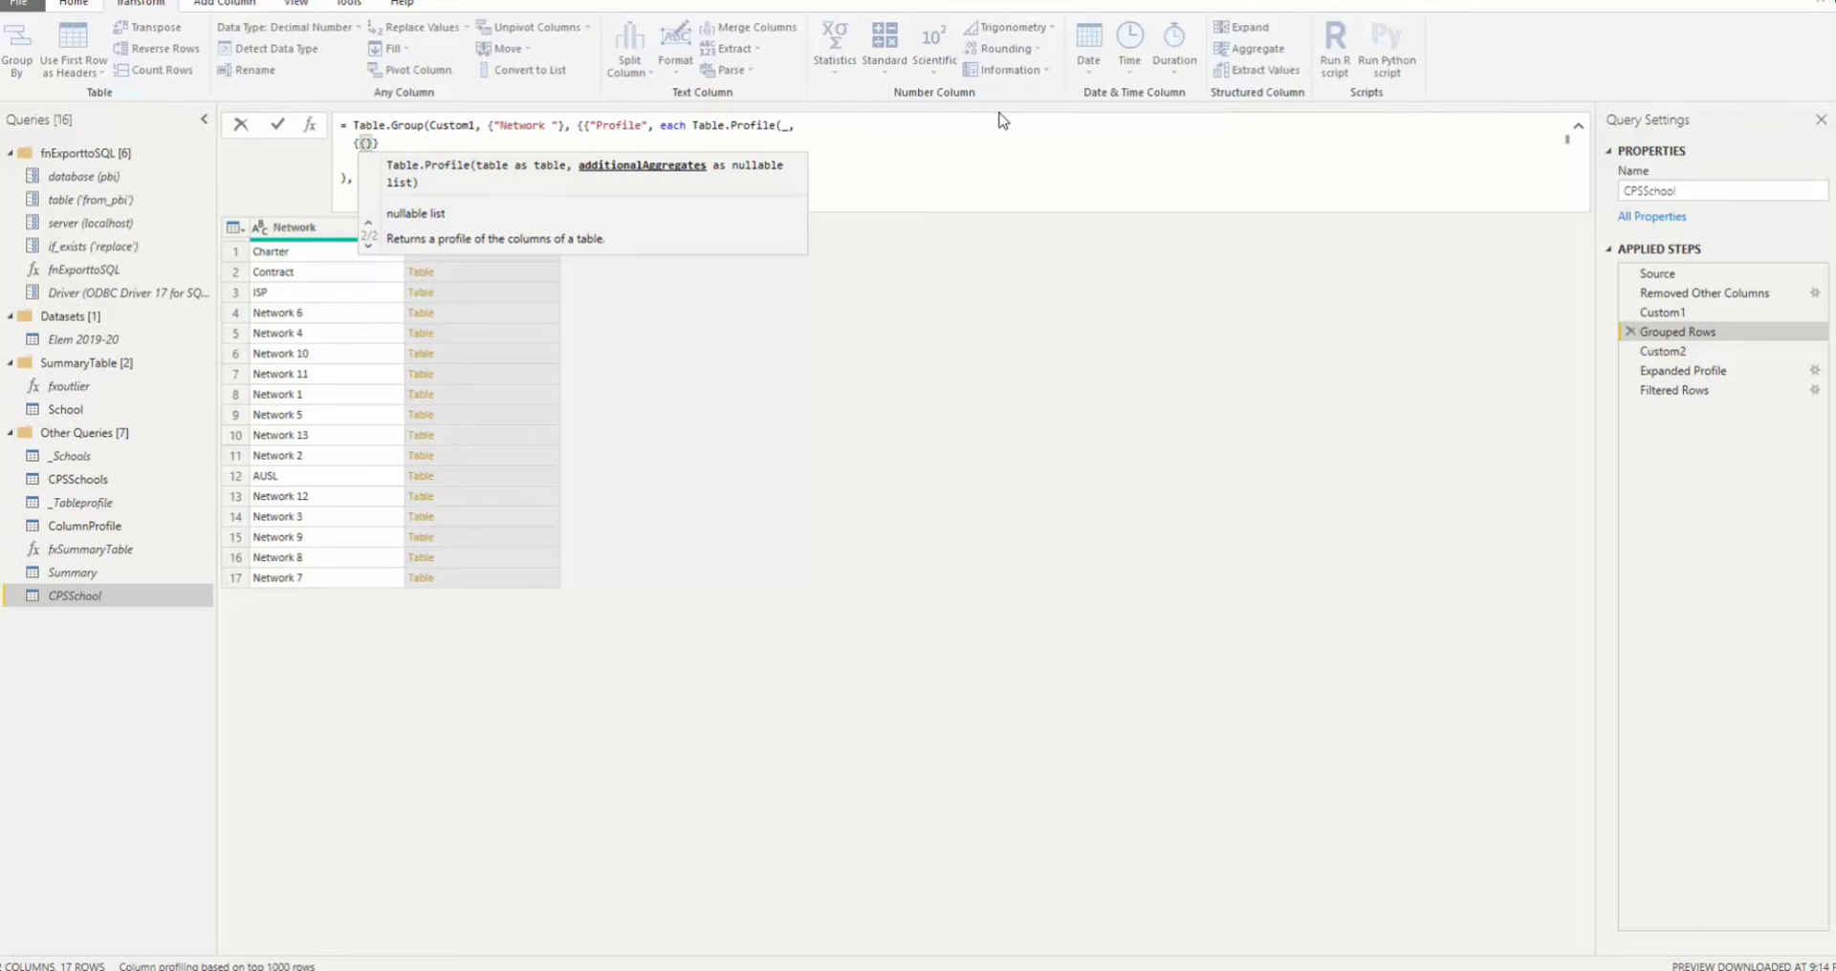
type("\"Me")
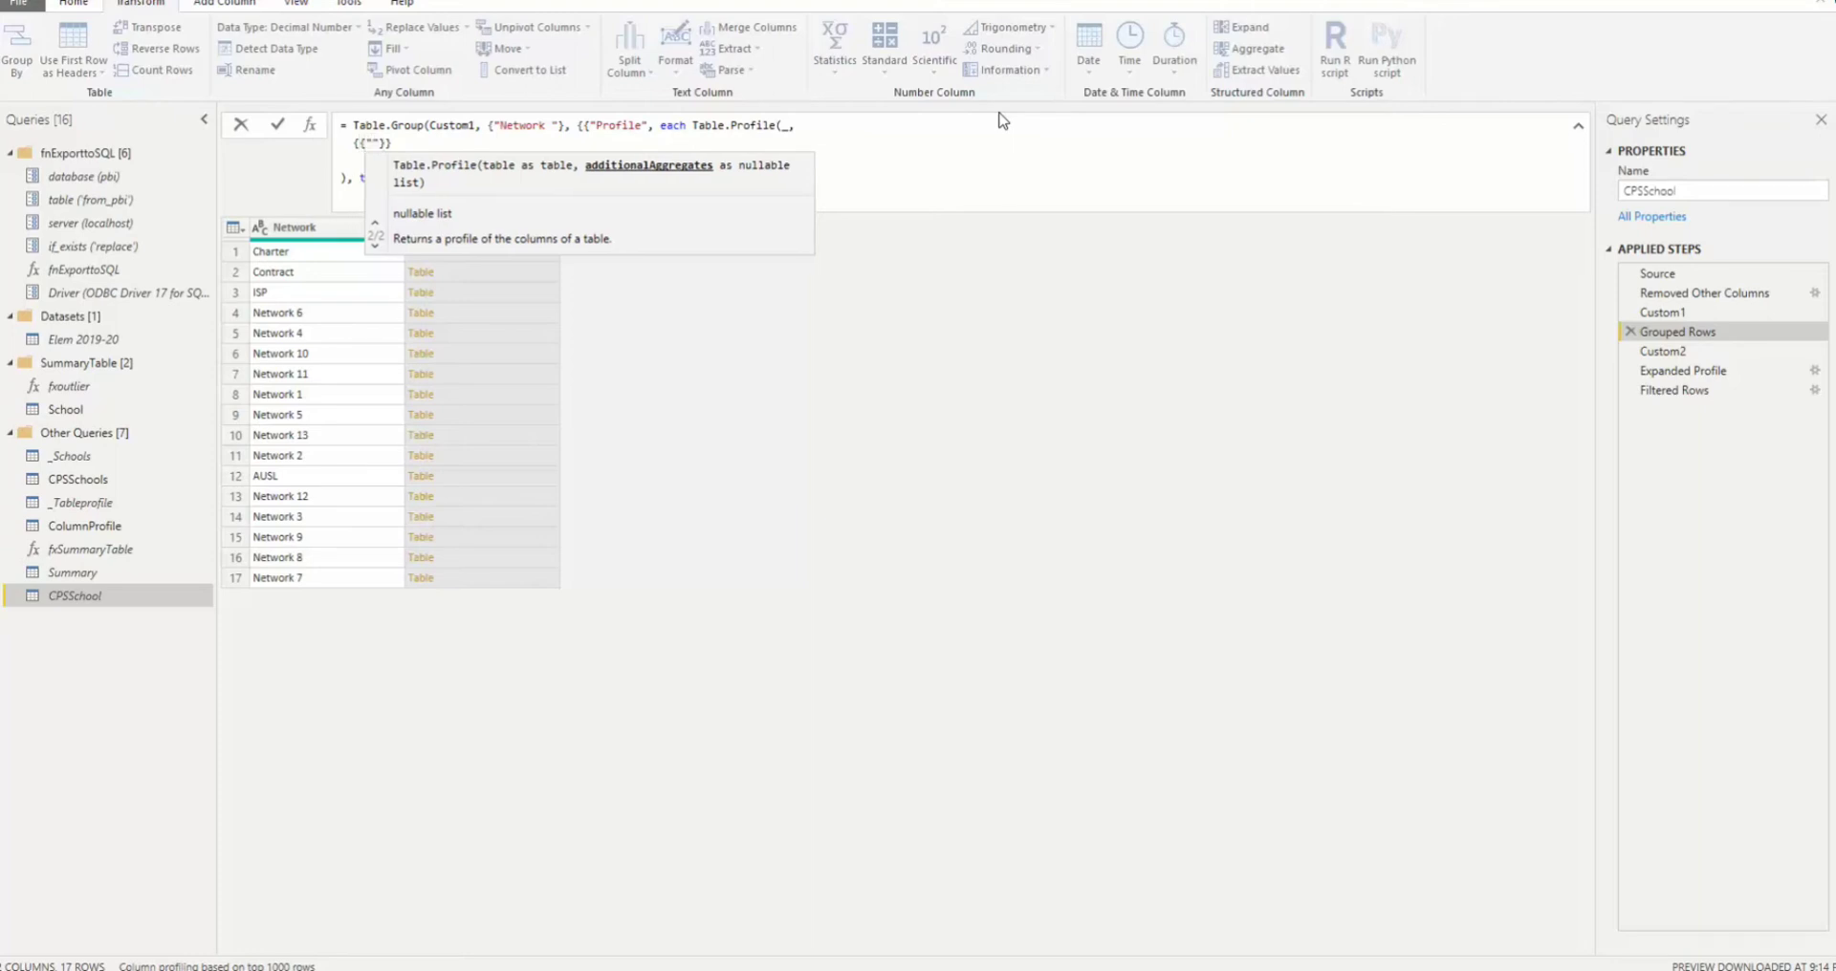
type("dian")
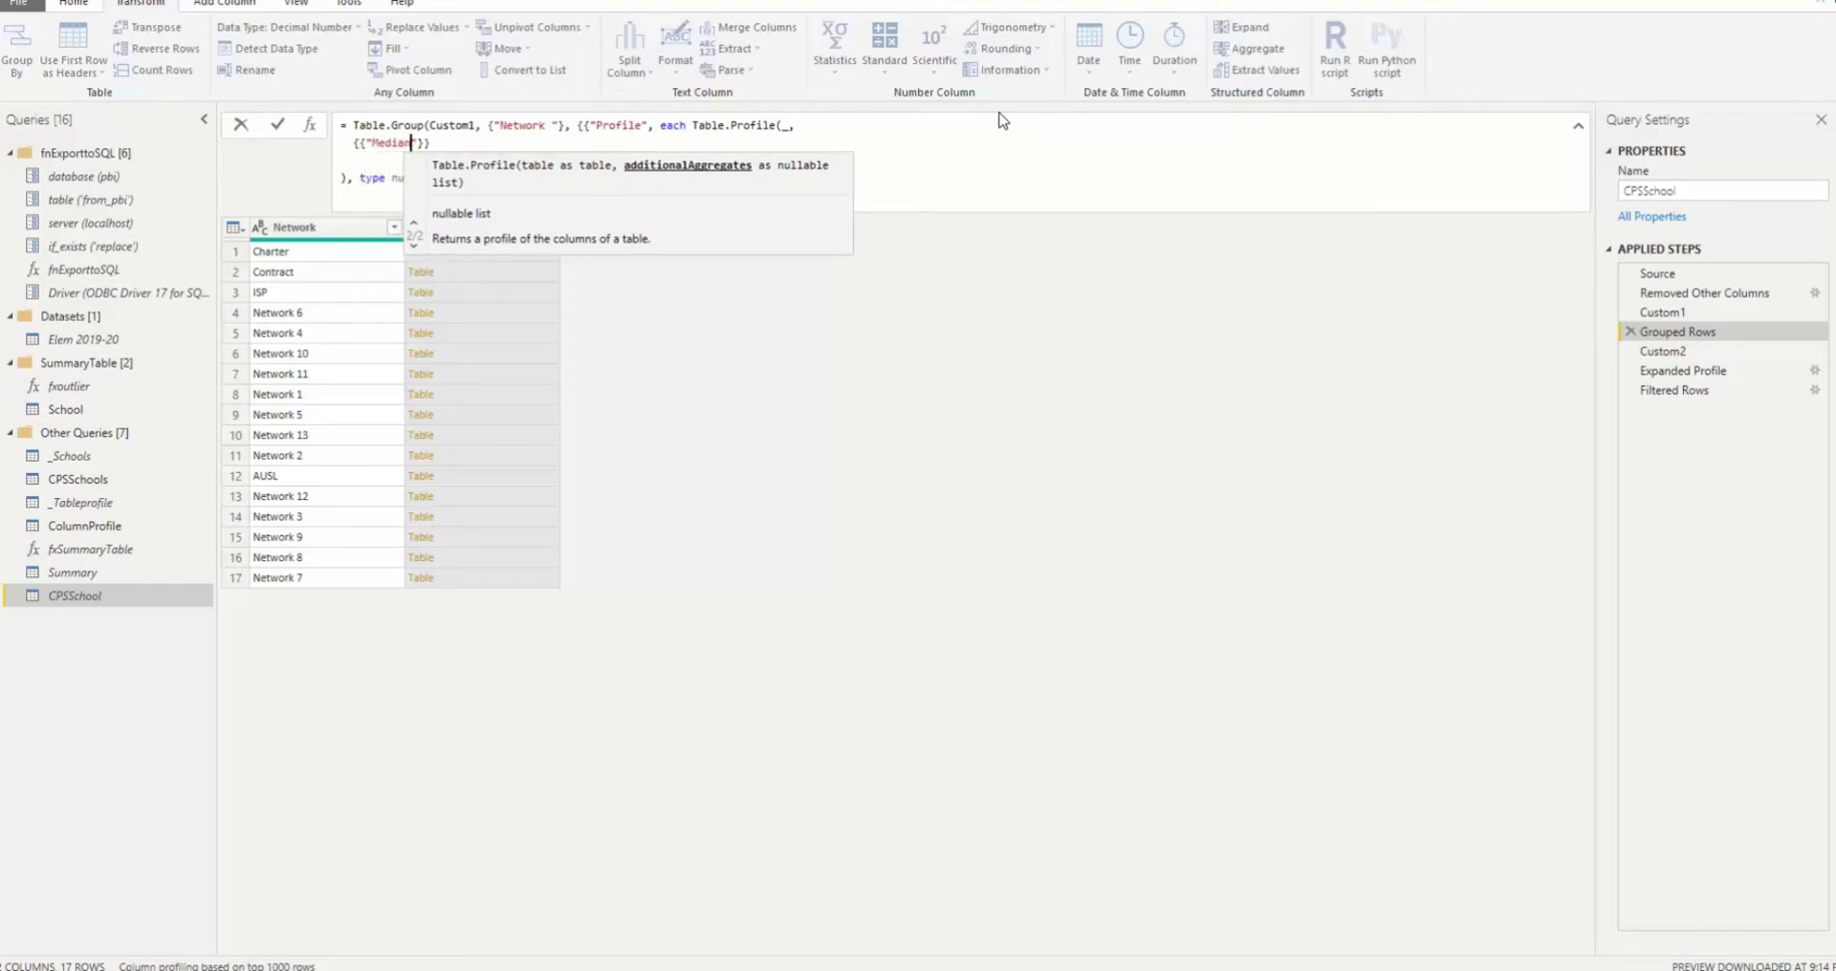
type("\"")
type(", ")
type("each ")
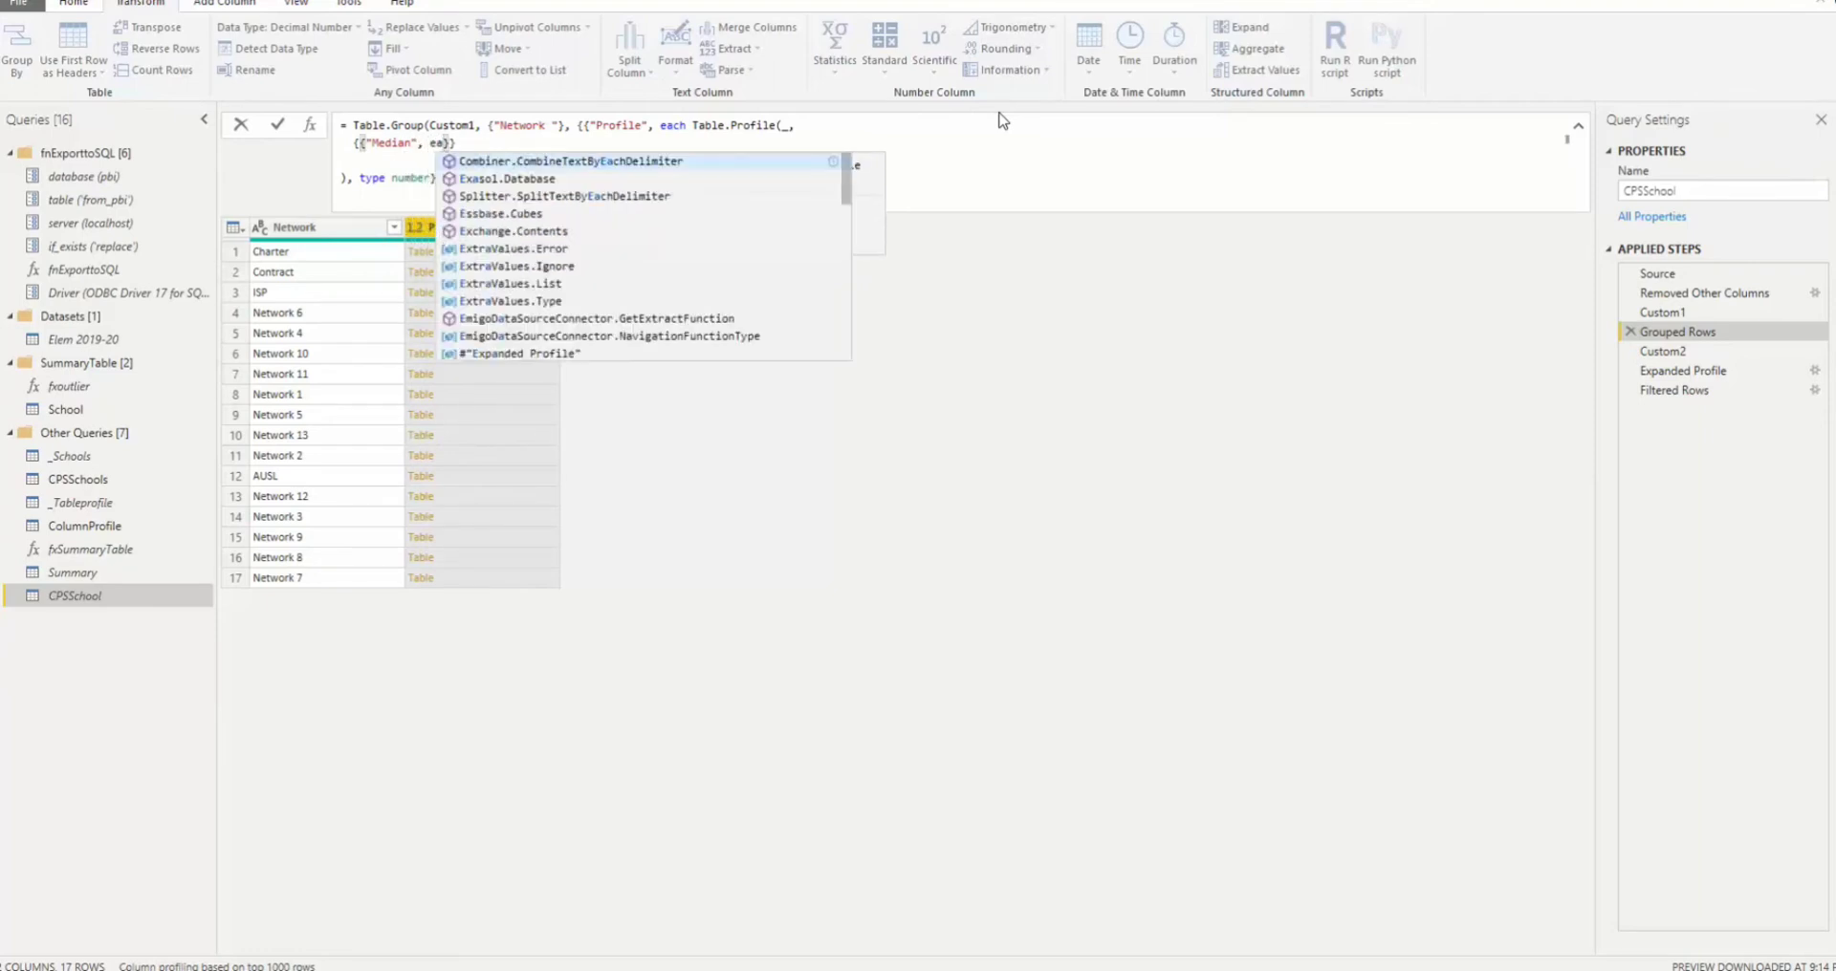
type("Type.")
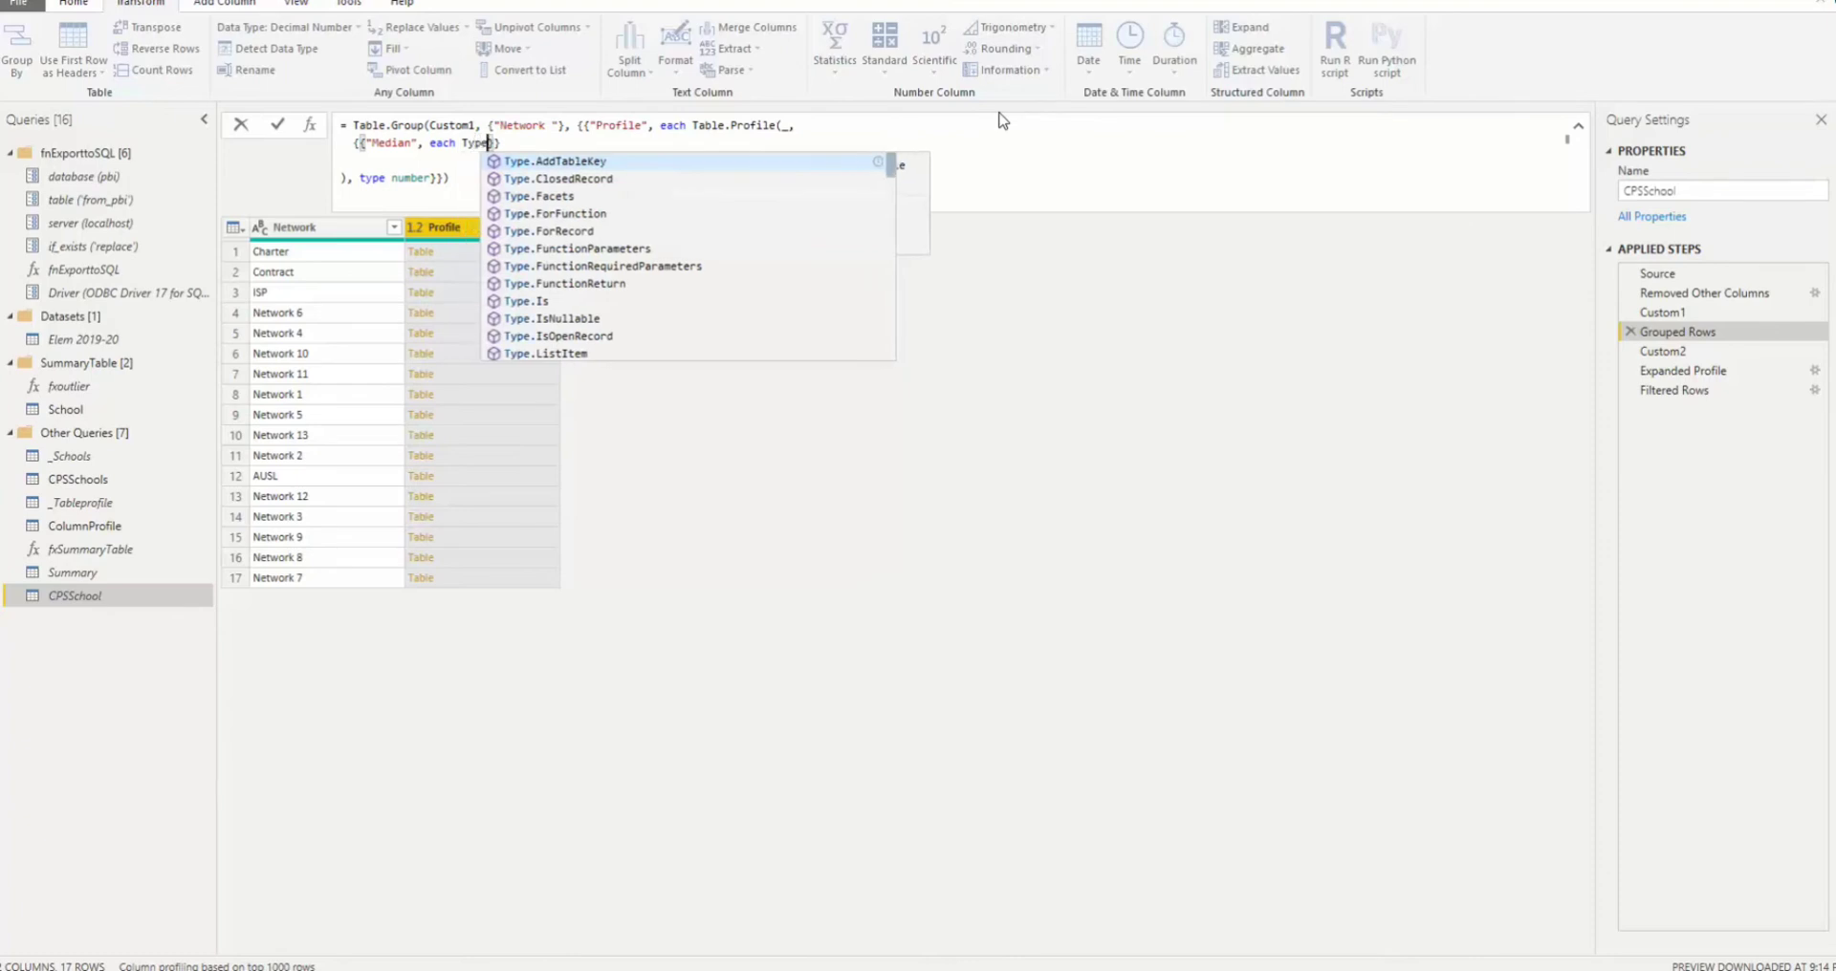
type("Is")
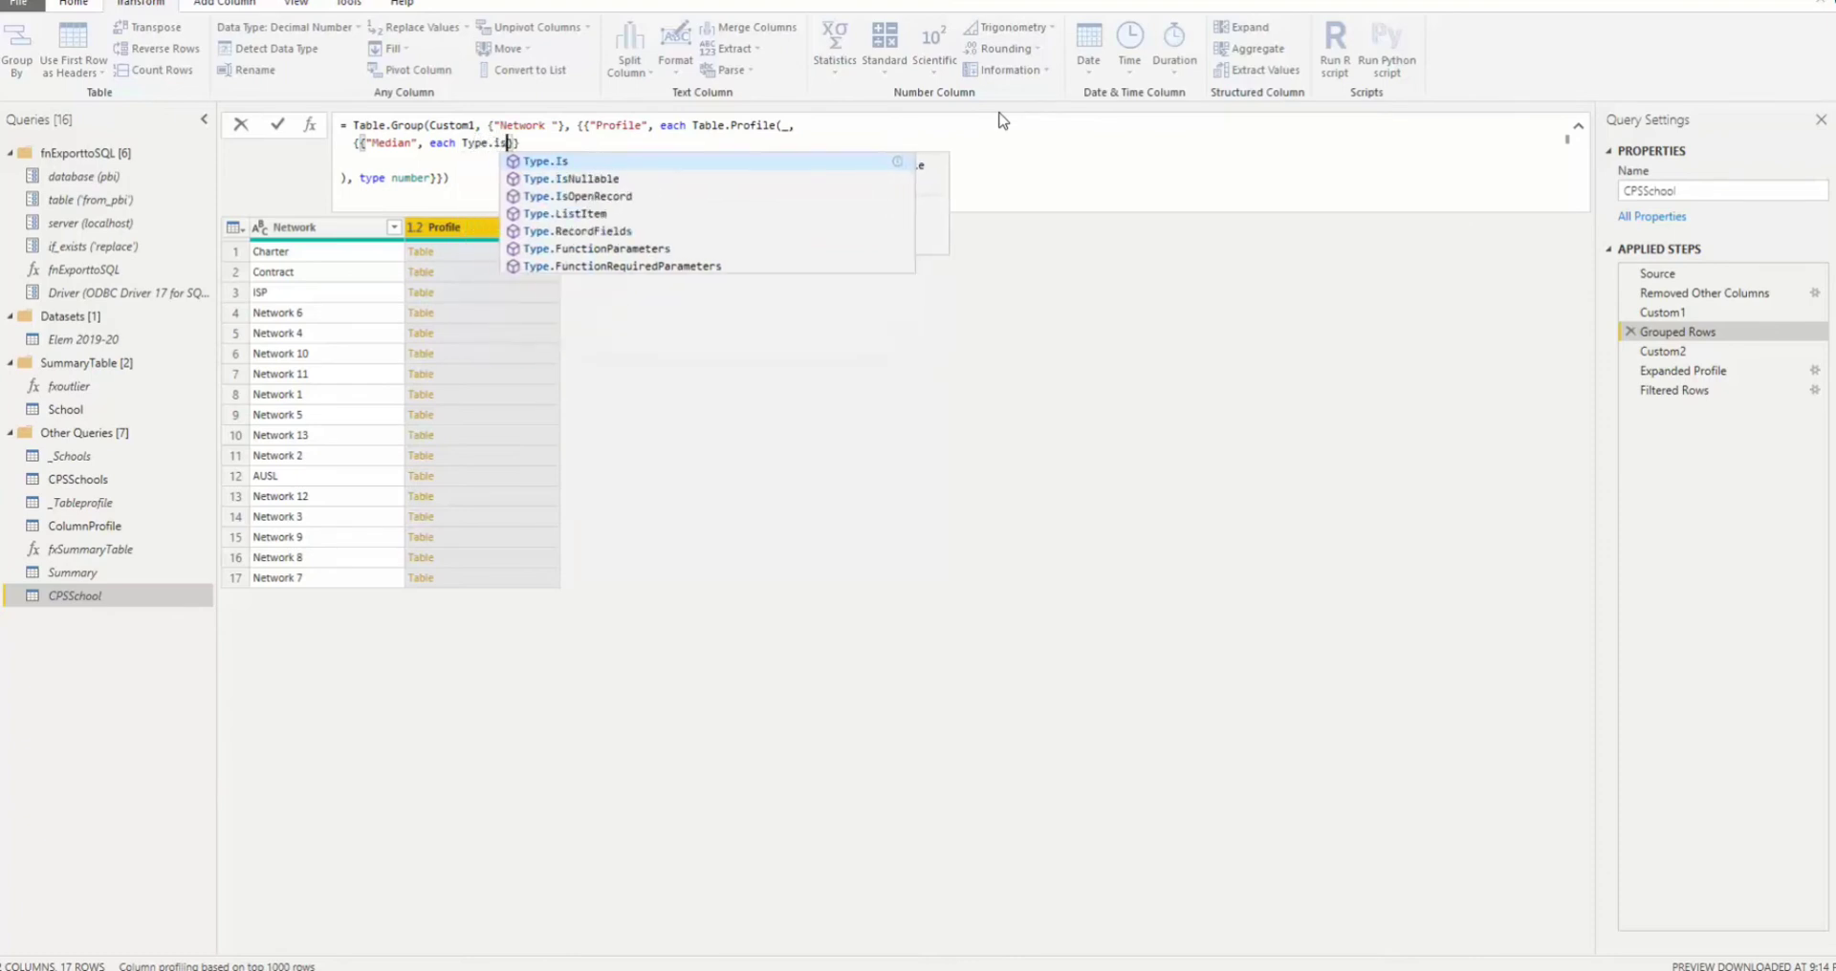
key("Escape")
type("(")
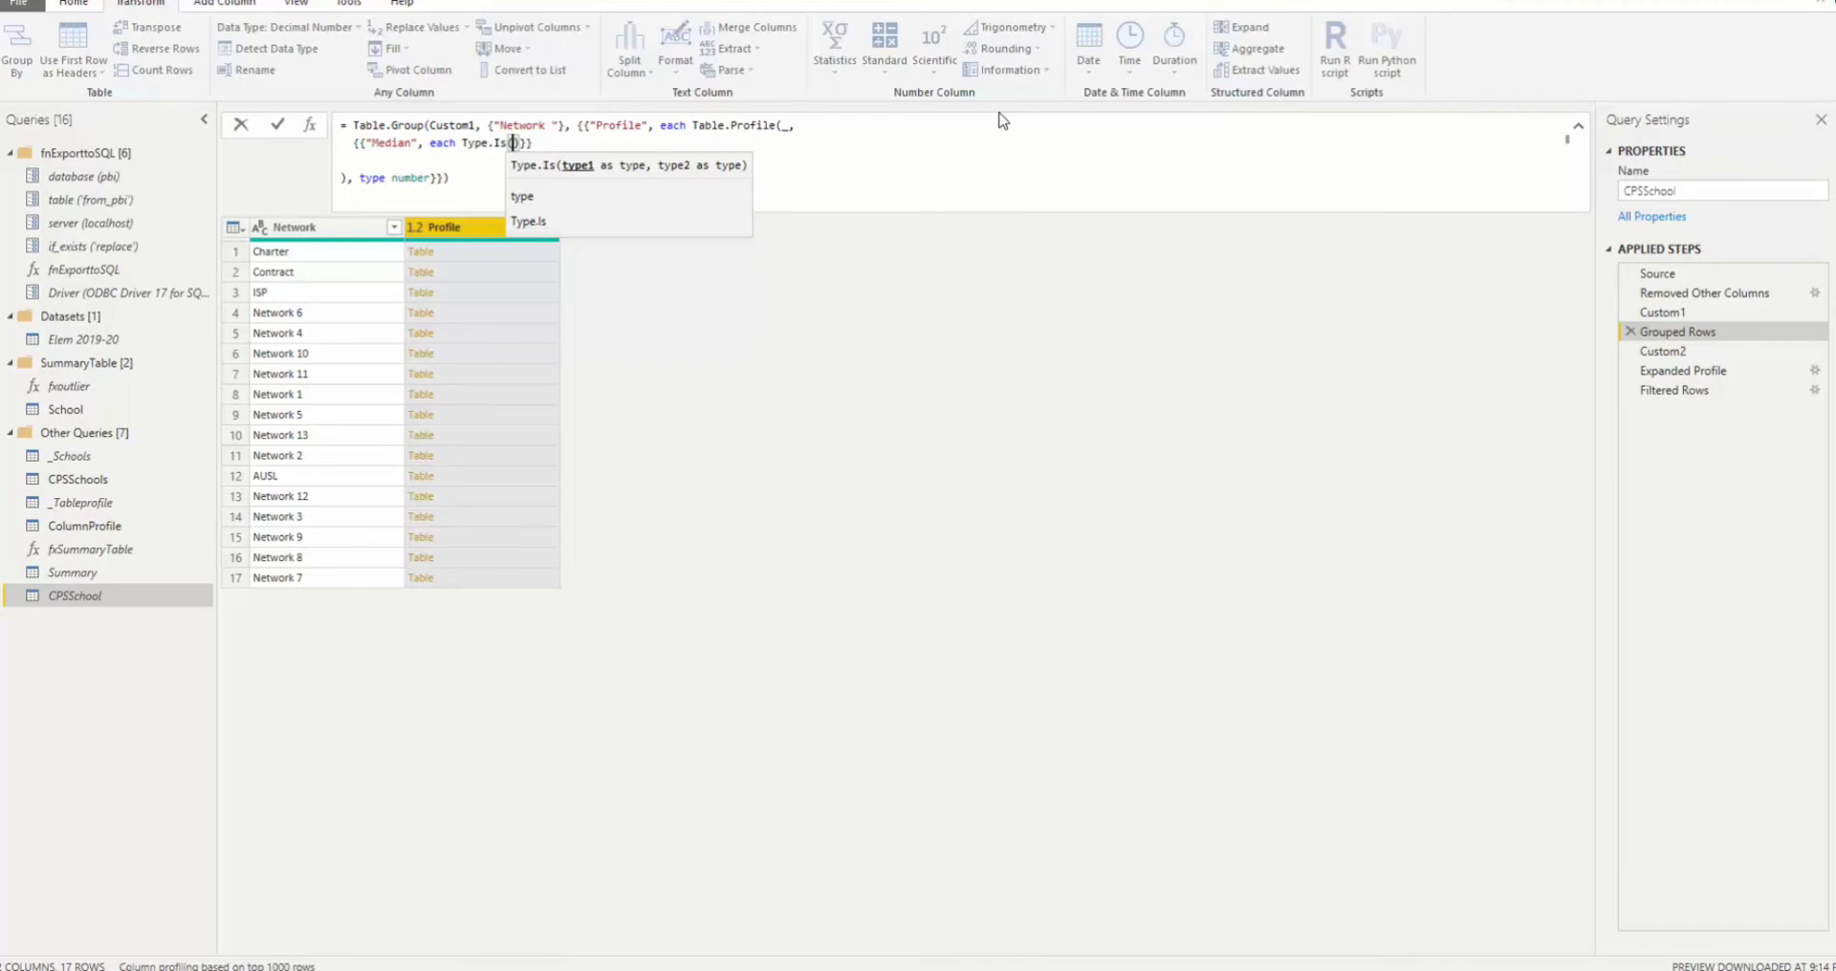
type("_, ")
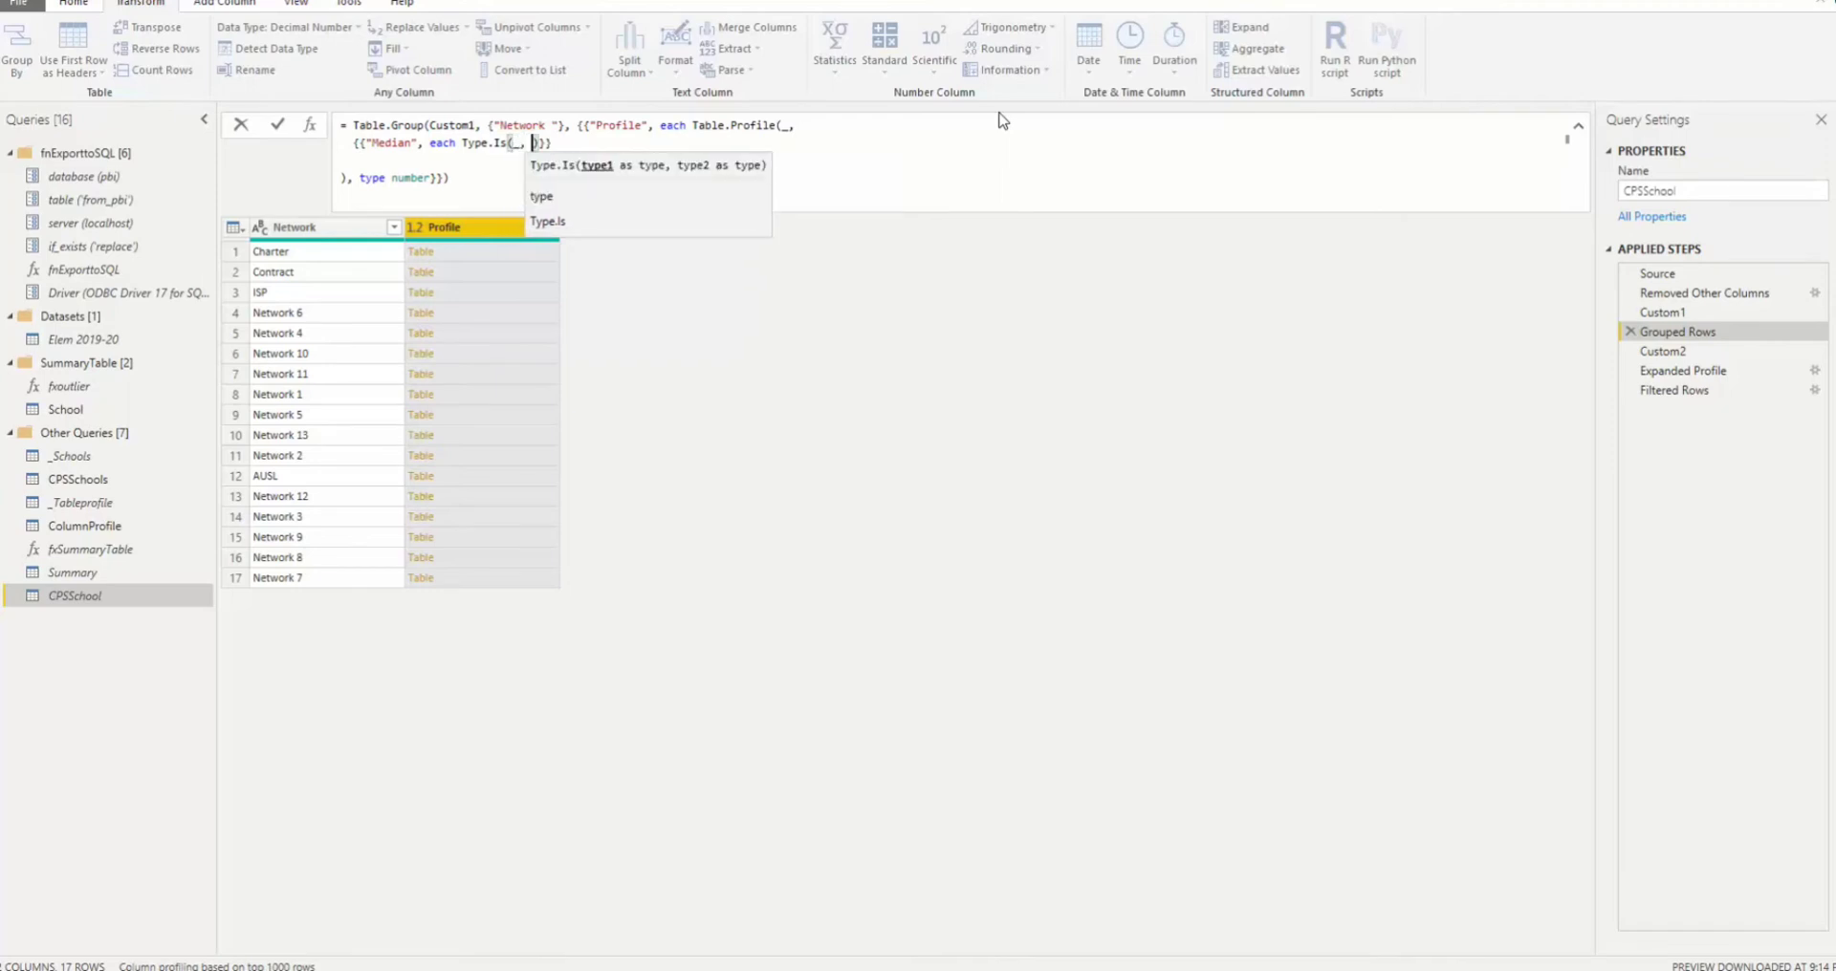
type("type ")
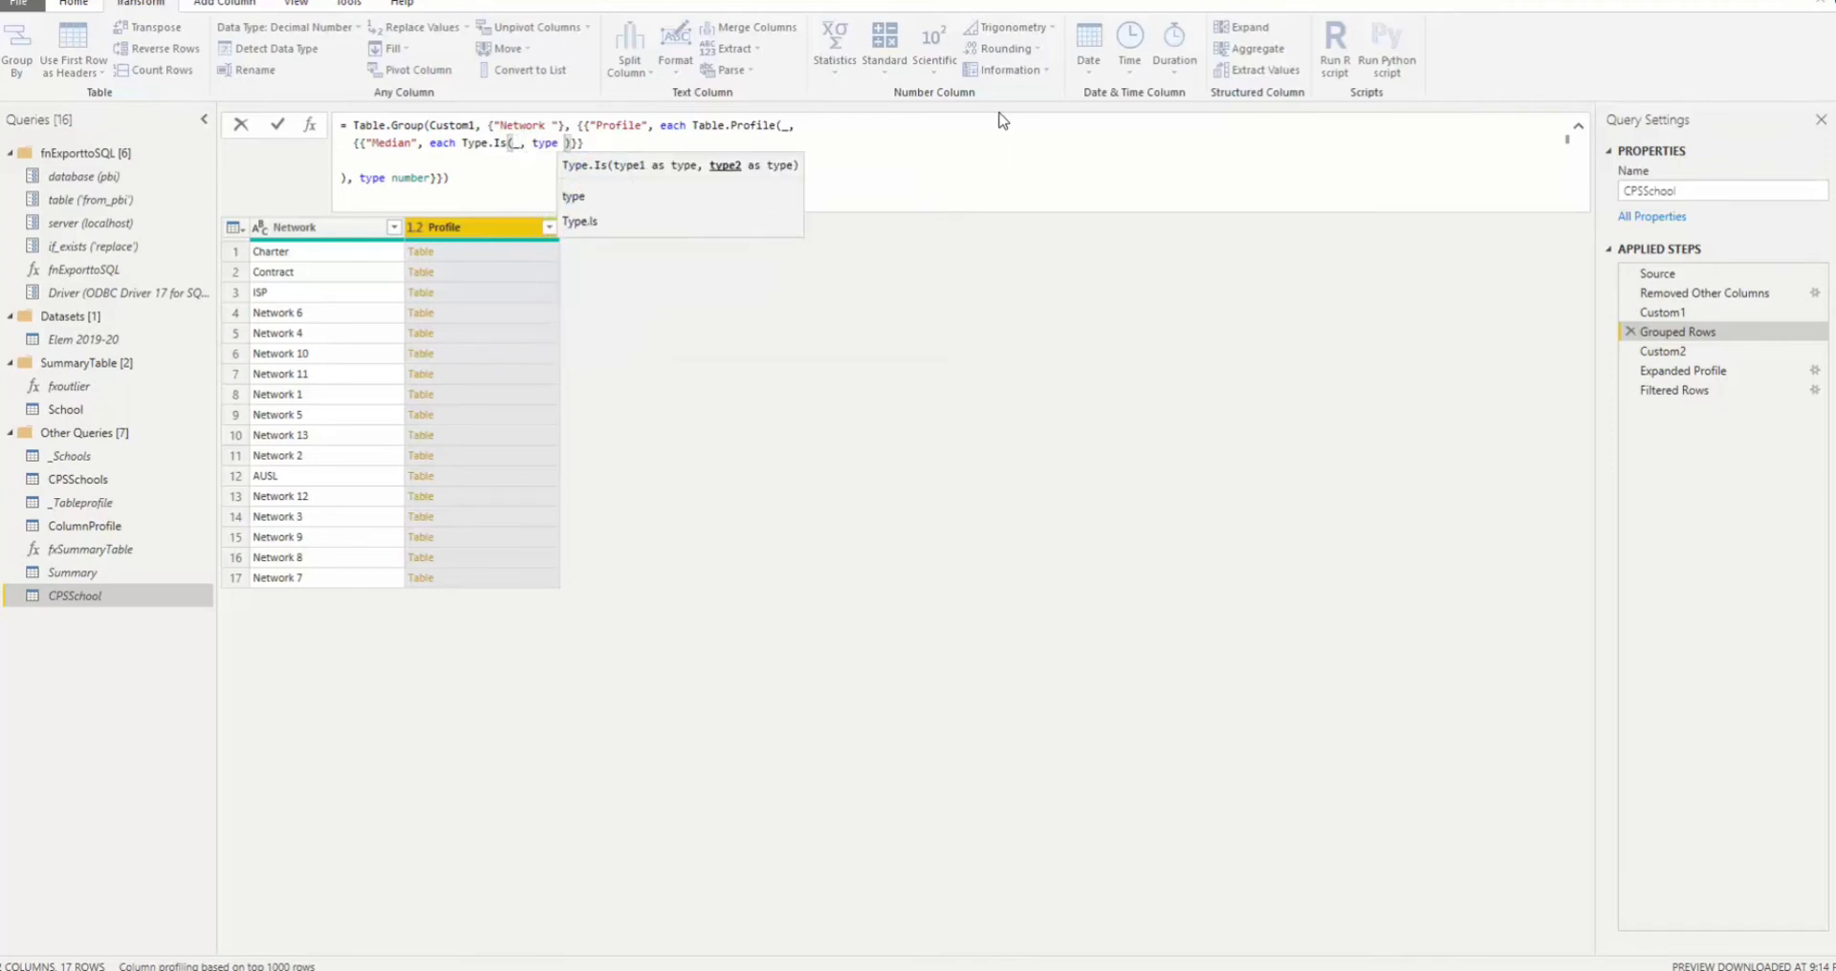
type("nullable ")
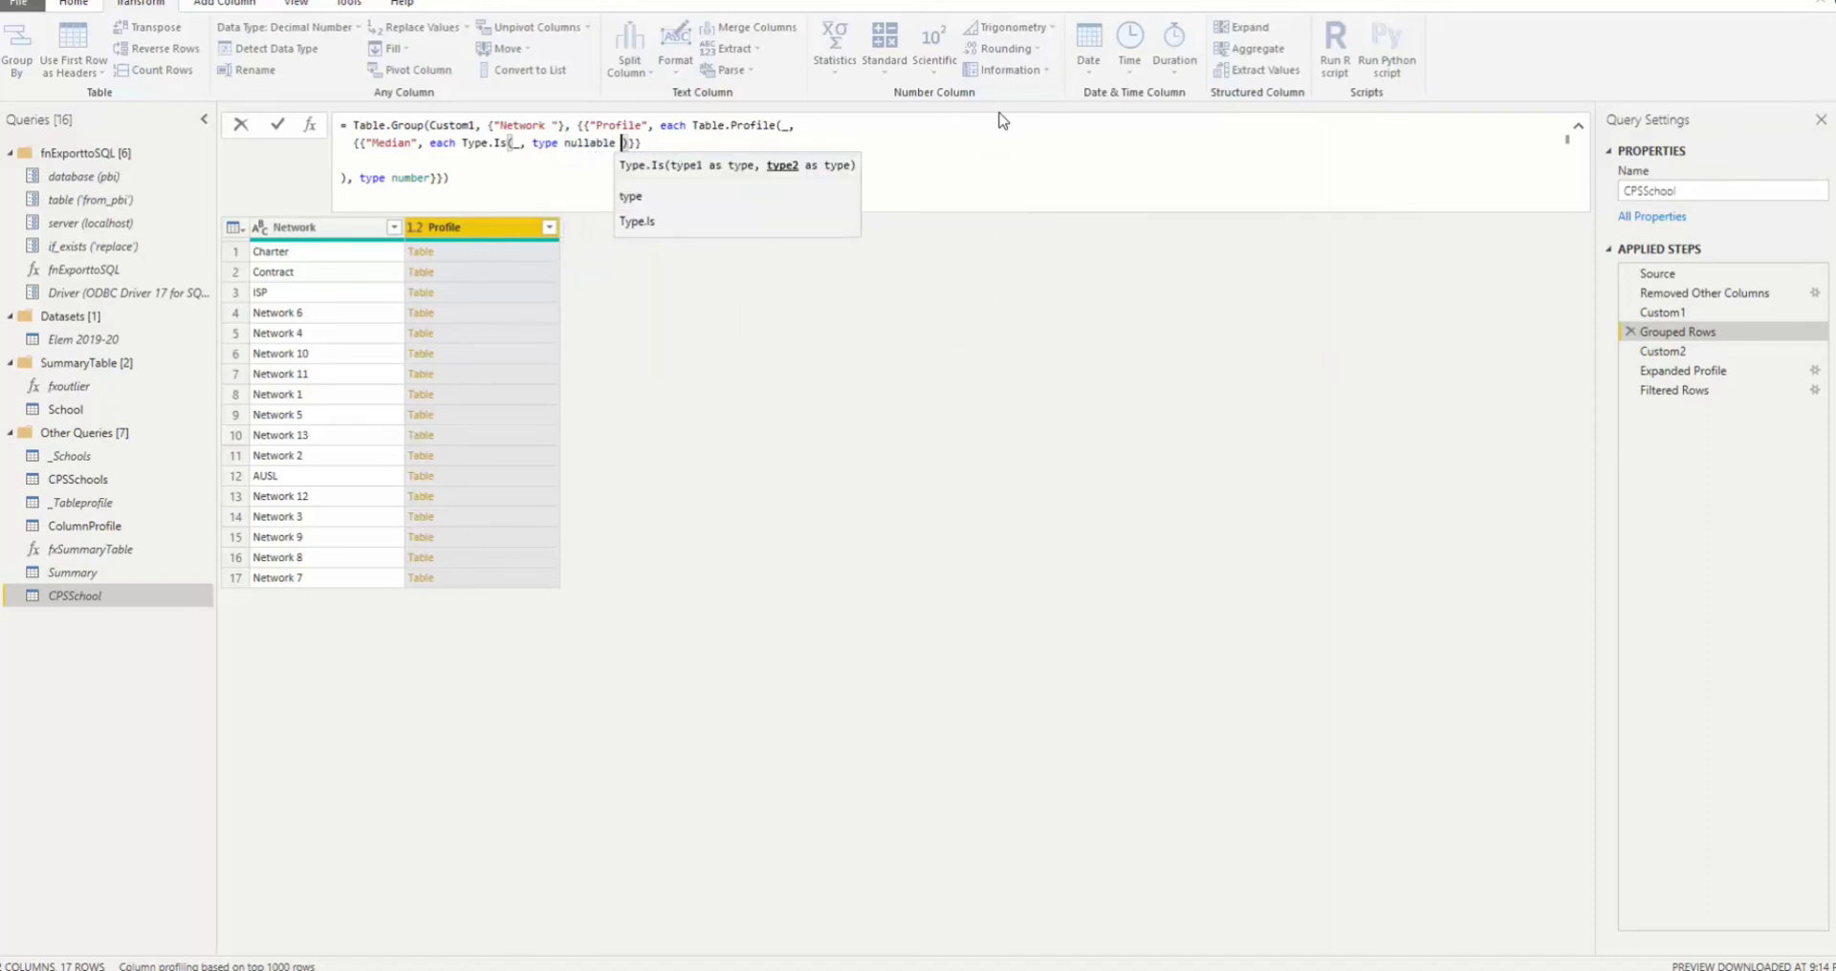
type("number")
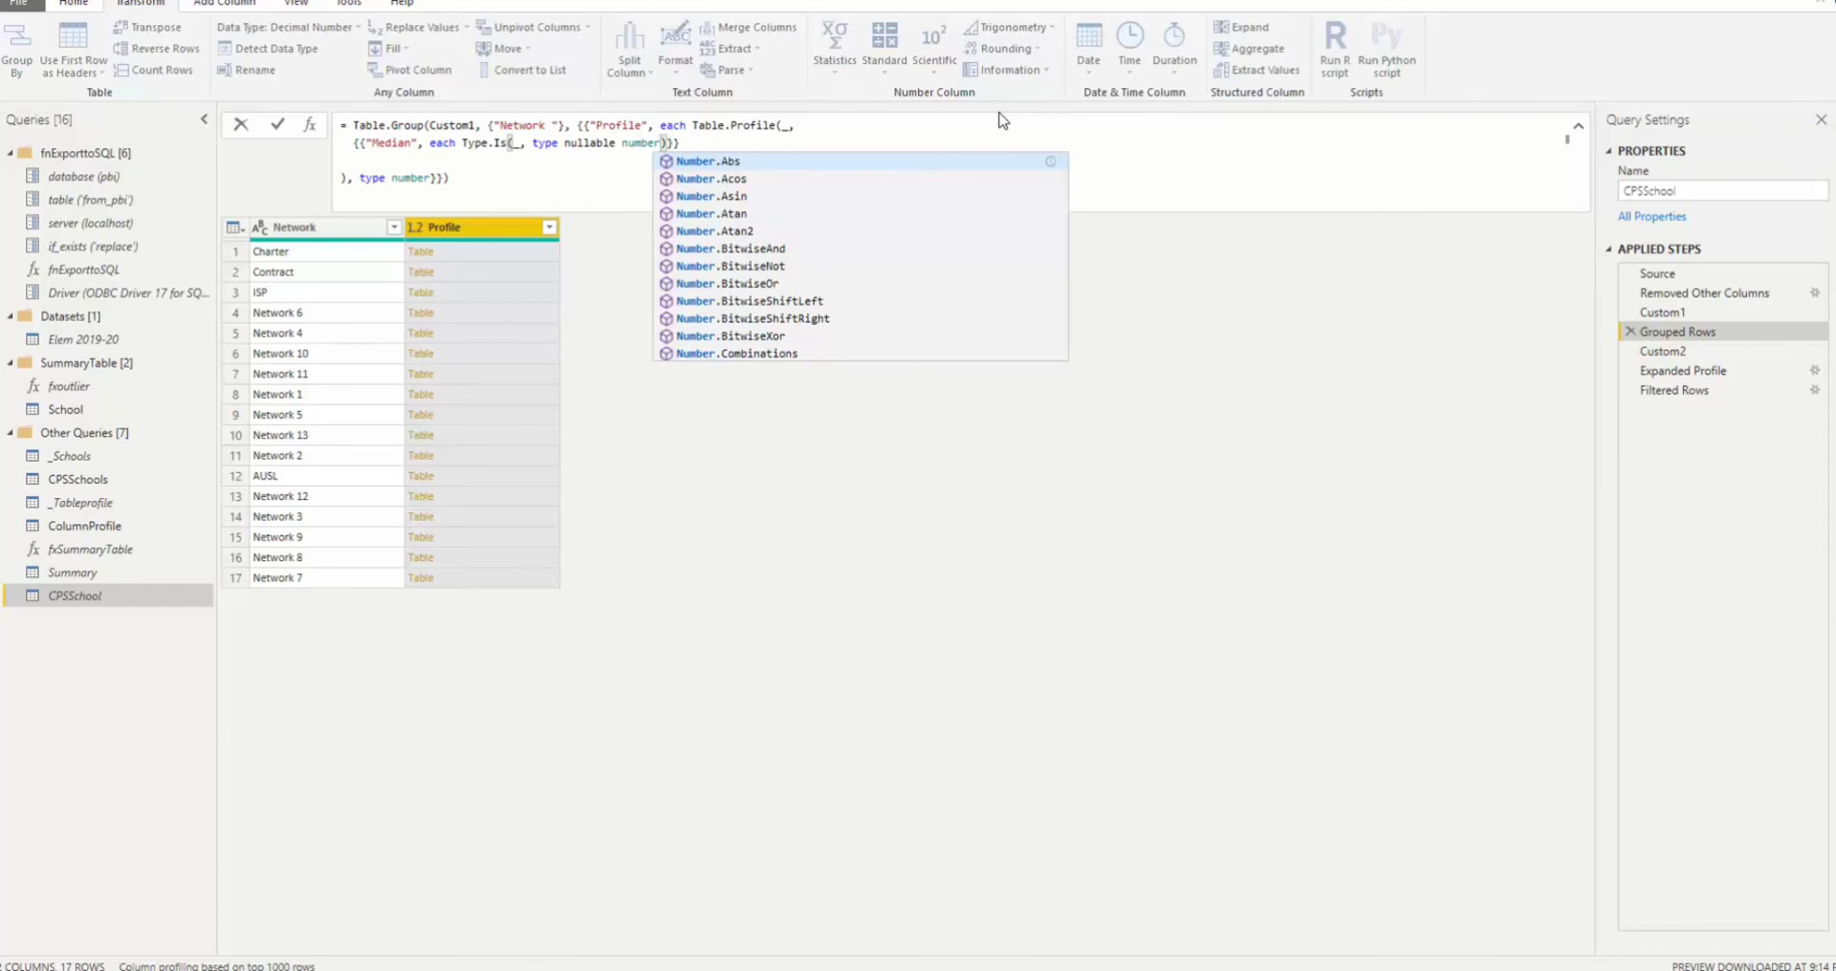
type("), ")
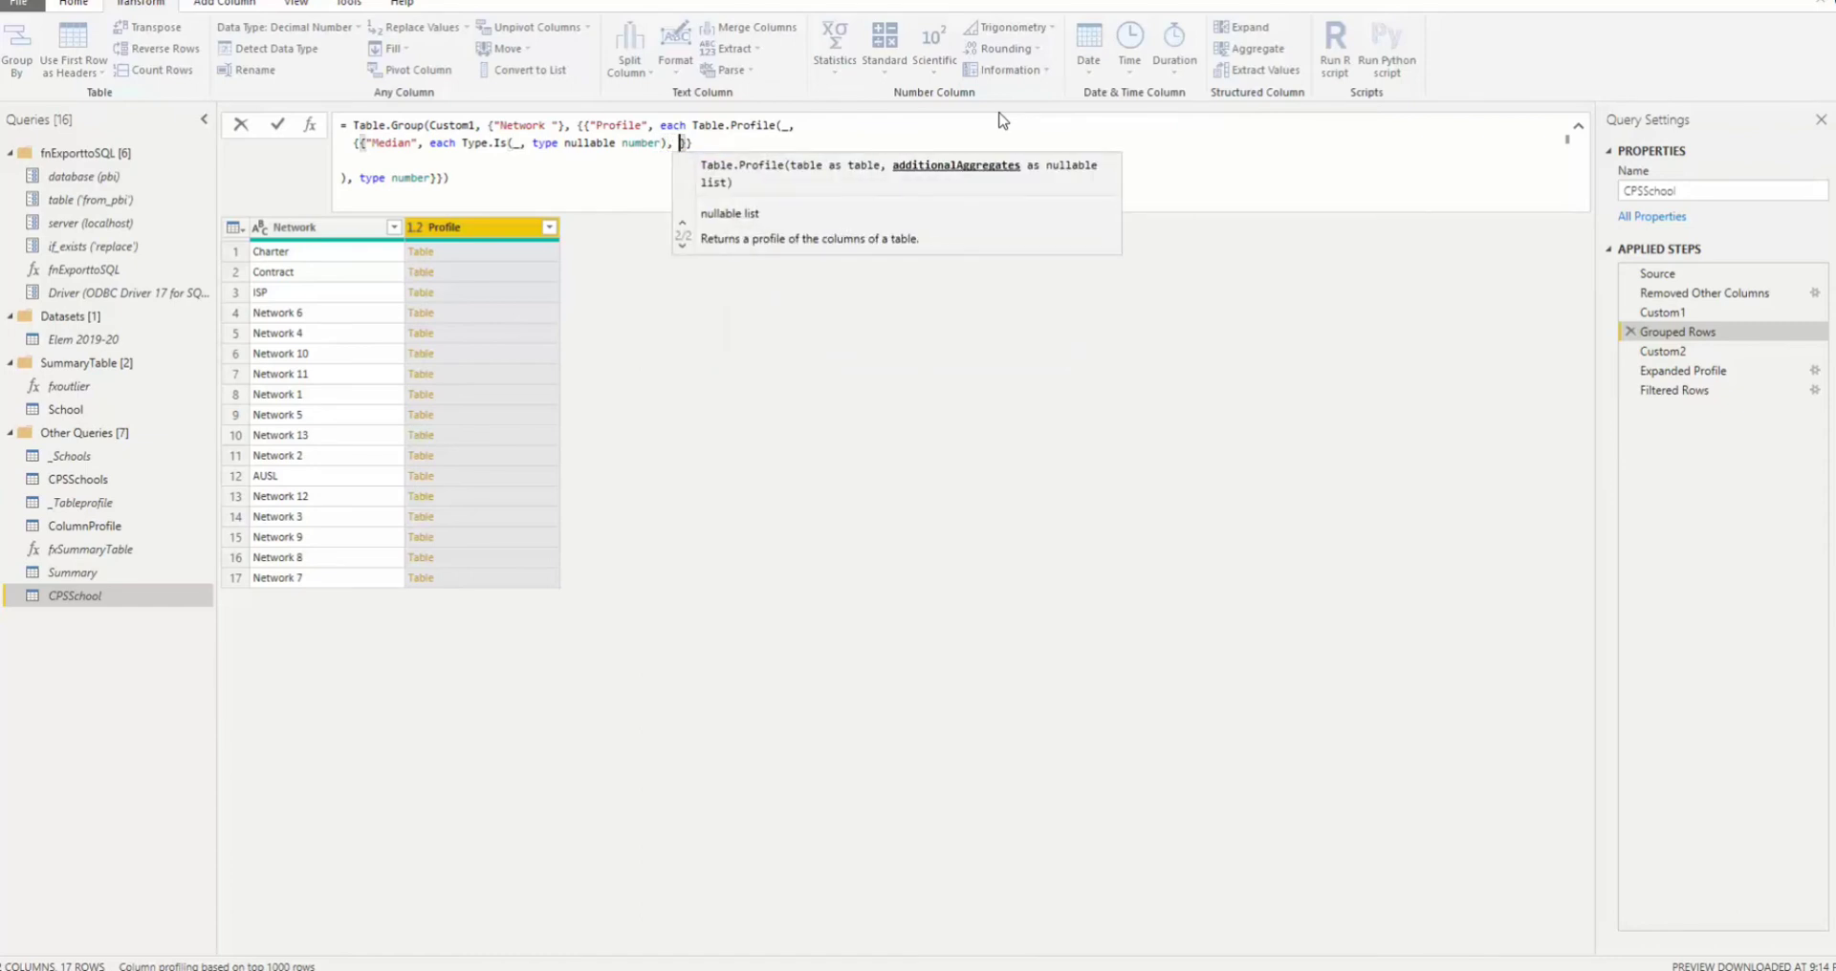
type("each List.Median")
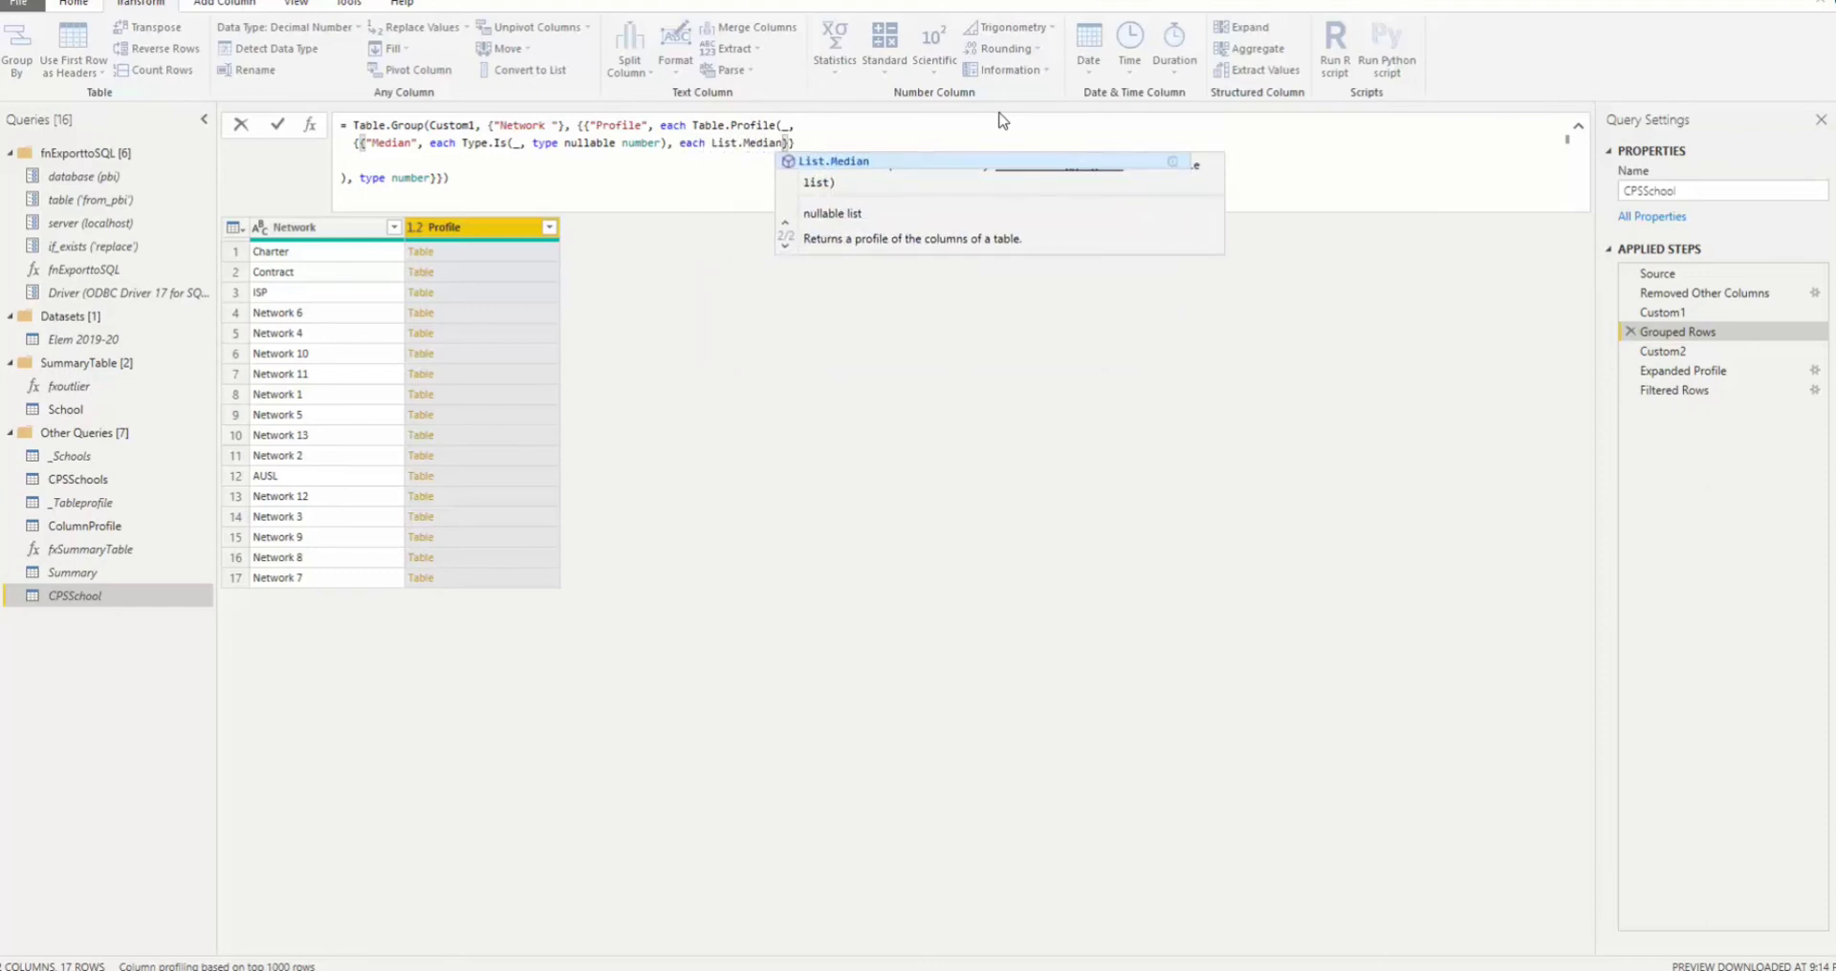
type("(_")
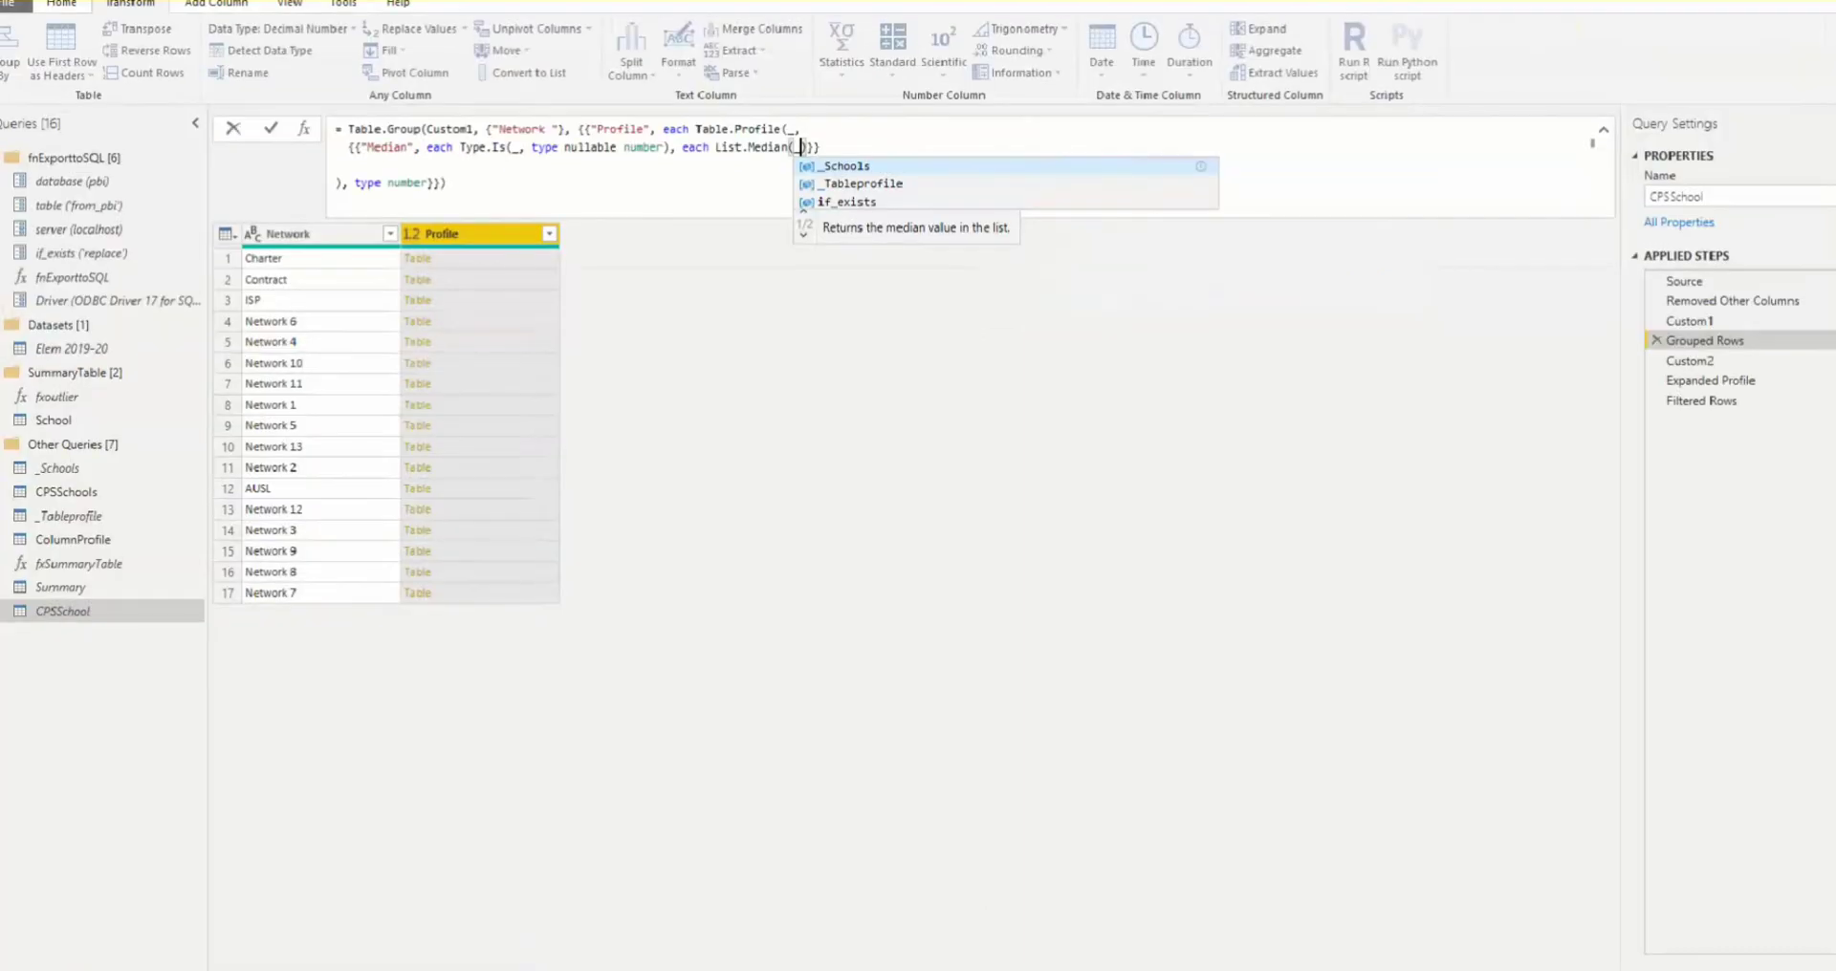
- Dismiss the suggestion list, leaving the List.Median(_) aggregate complete
key("Escape")
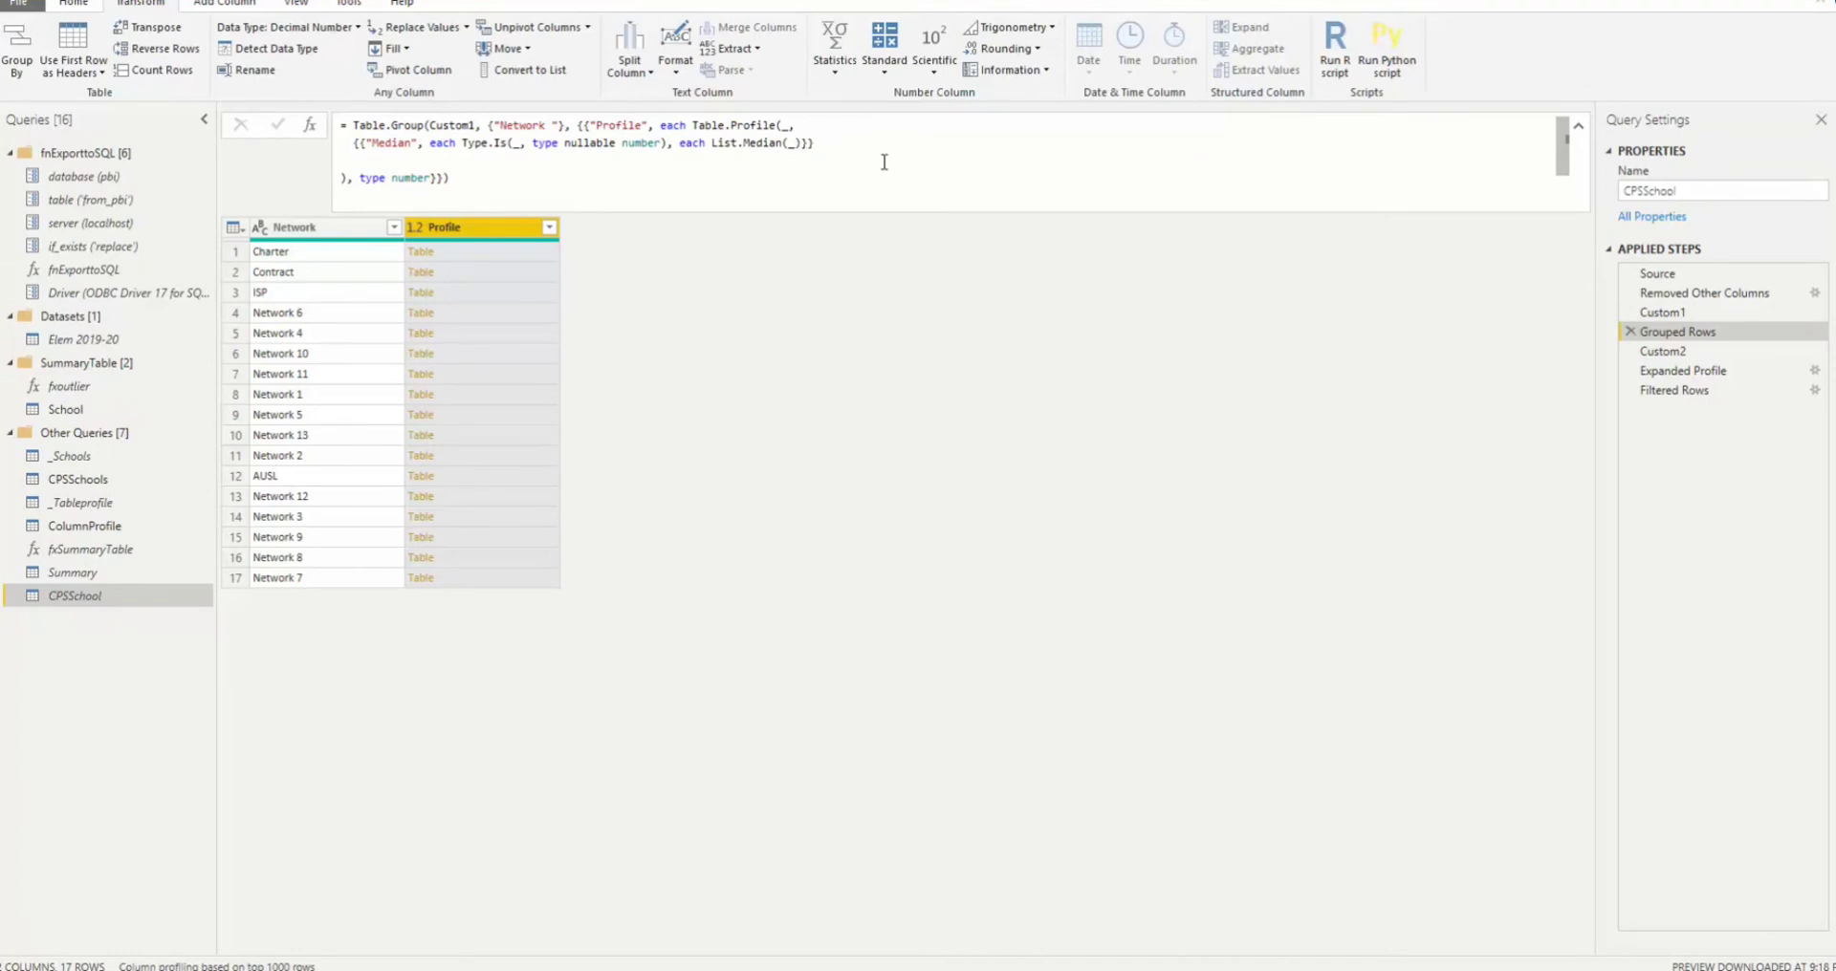
left_click(569, 176)
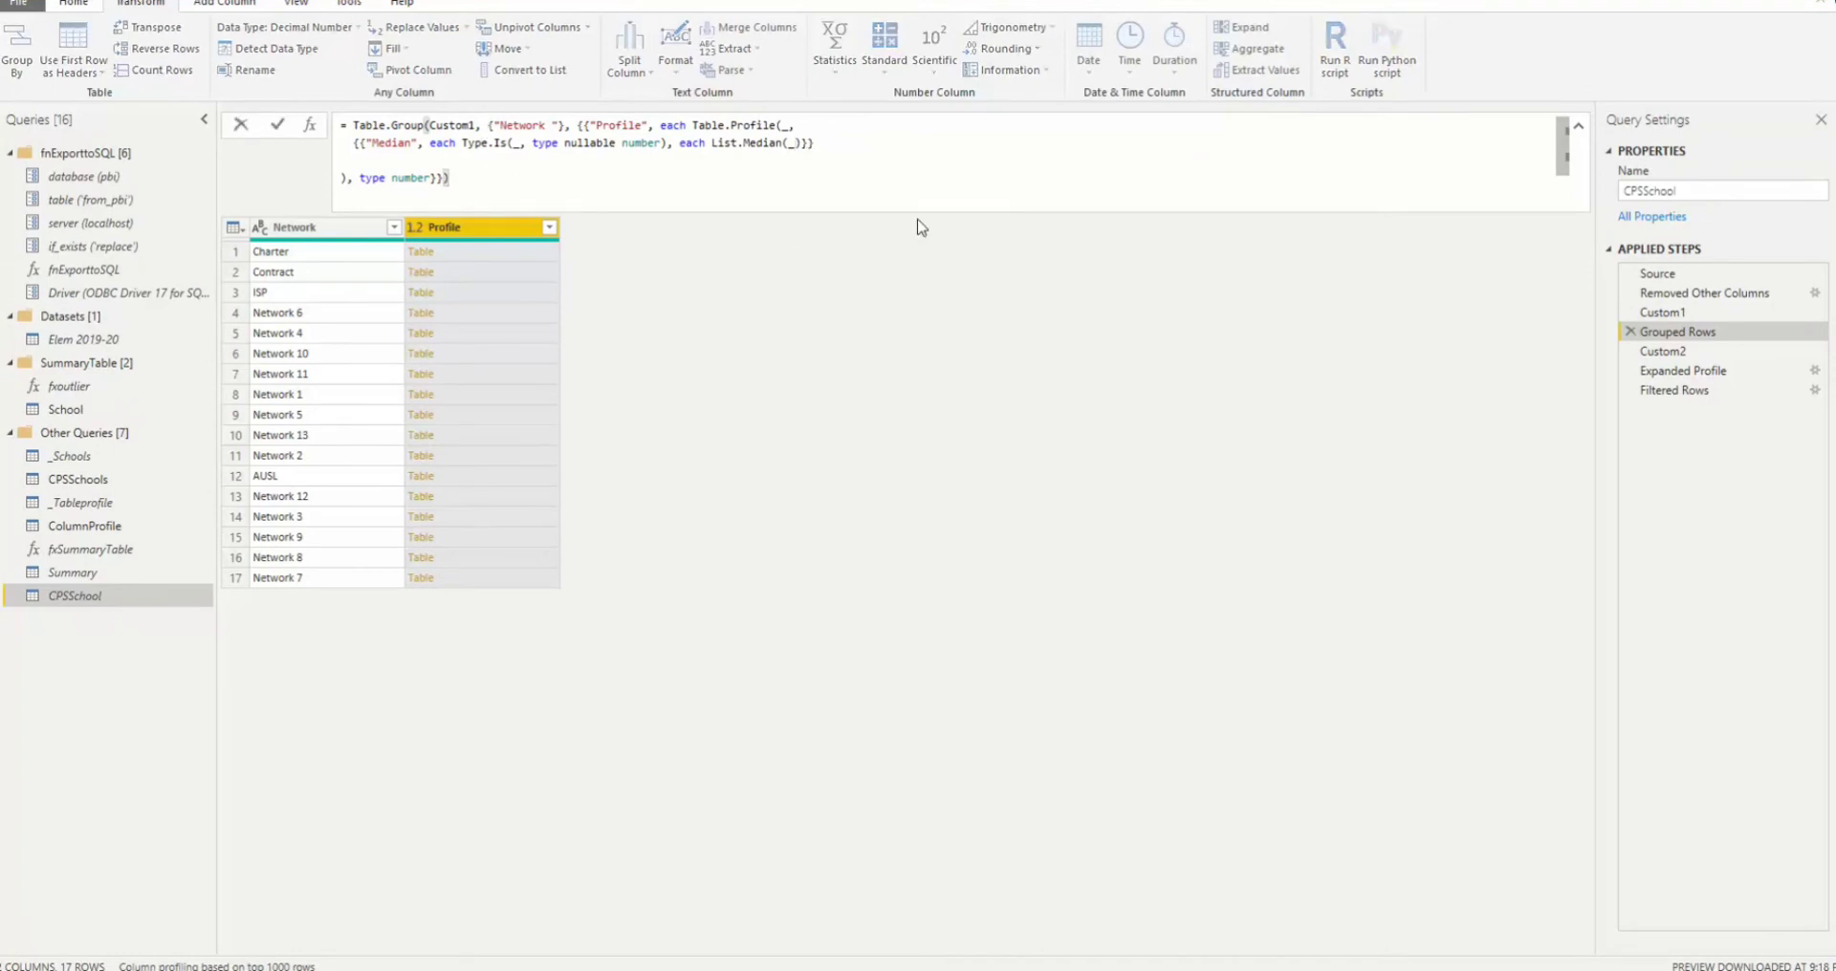
key("Return")
left_click(507, 260)
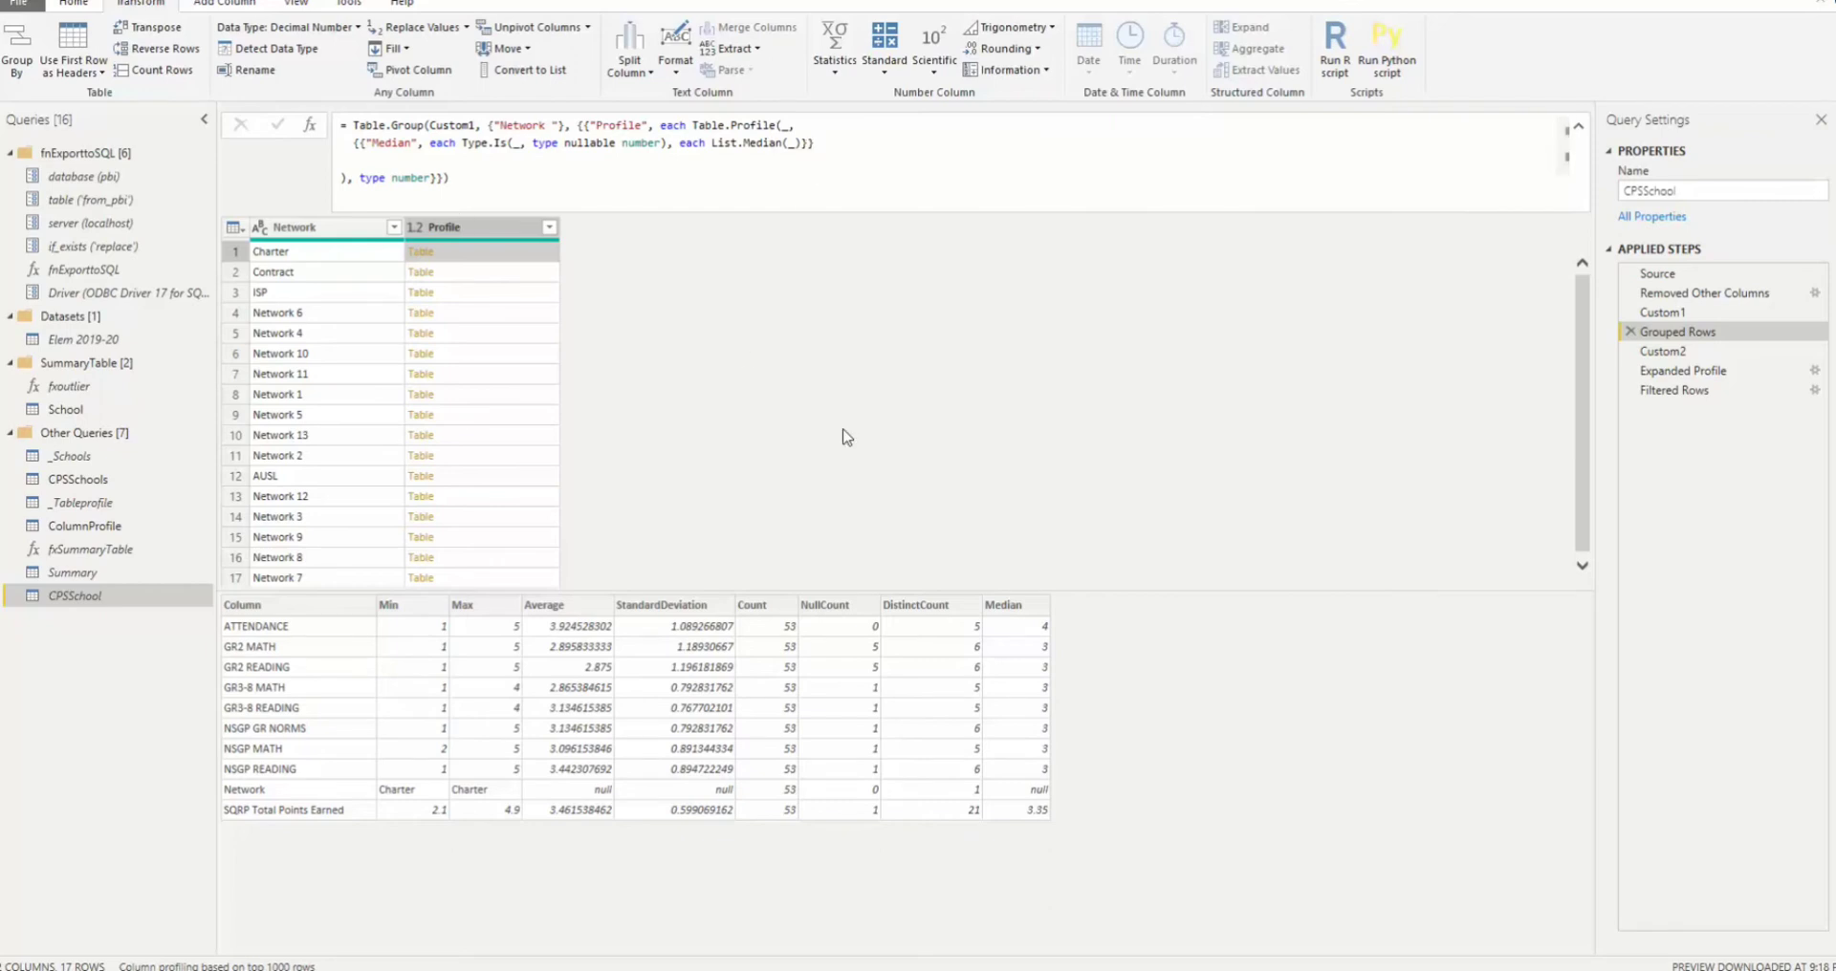
left_click(69, 386)
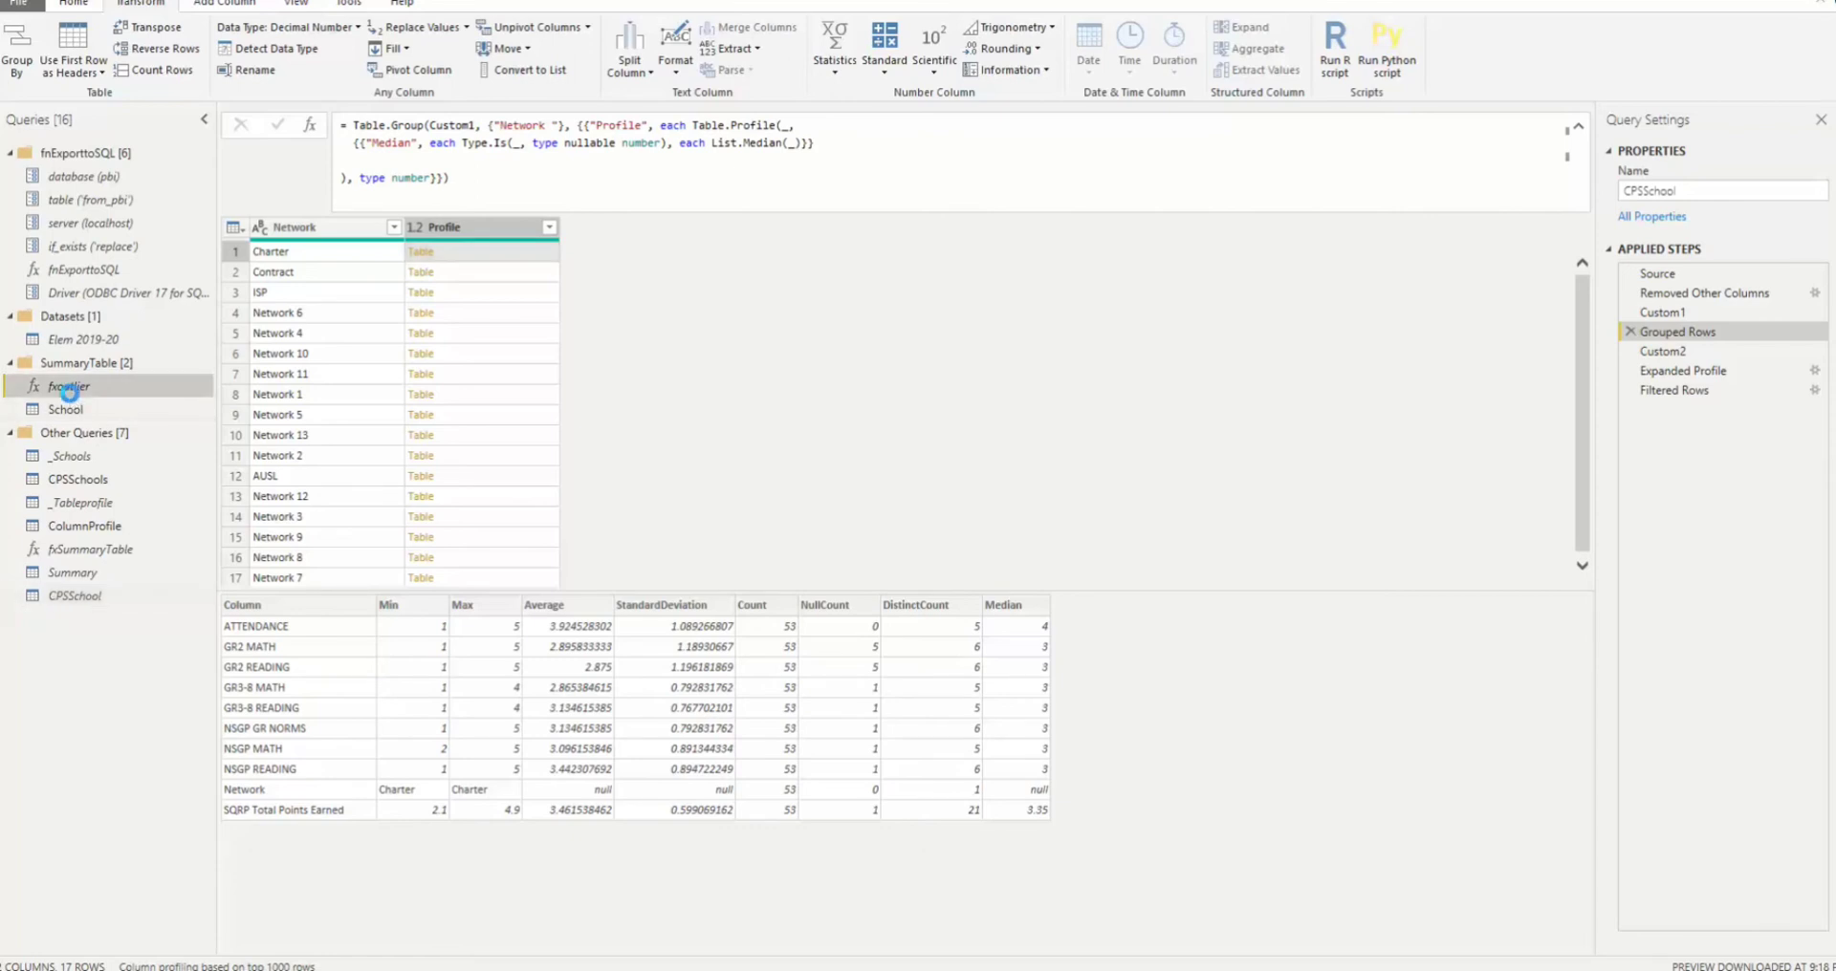
left_click(86, 8)
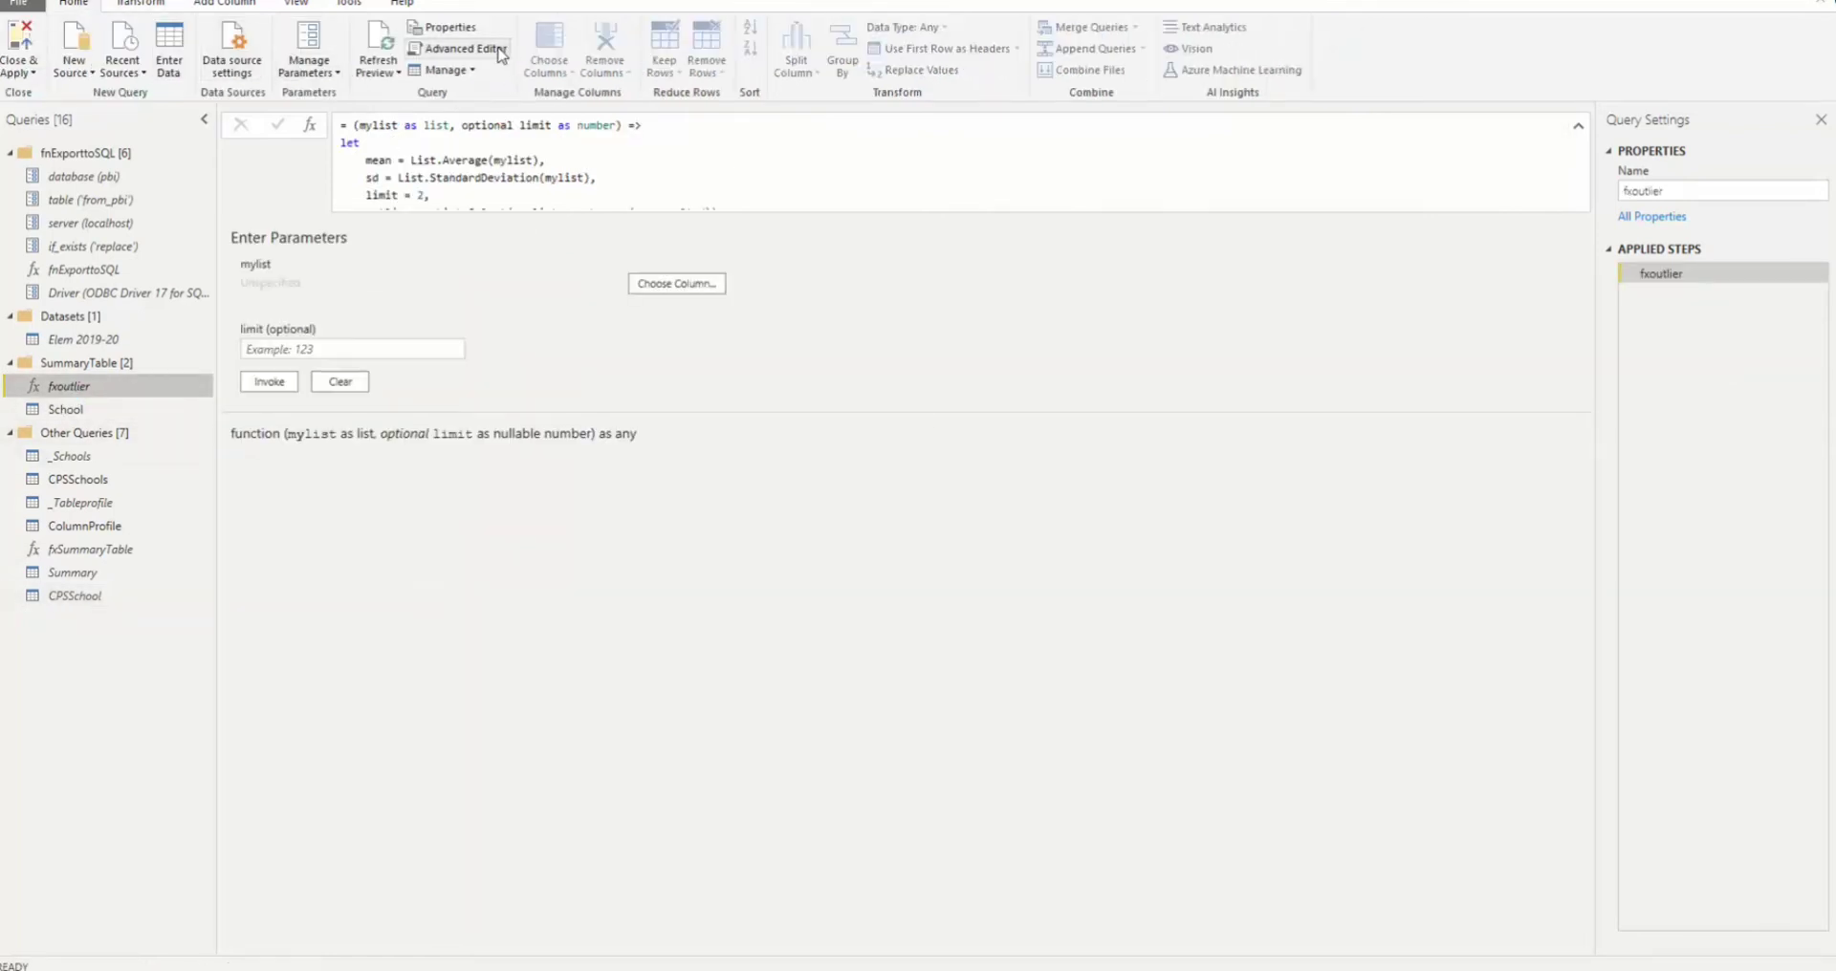
left_click(459, 49)
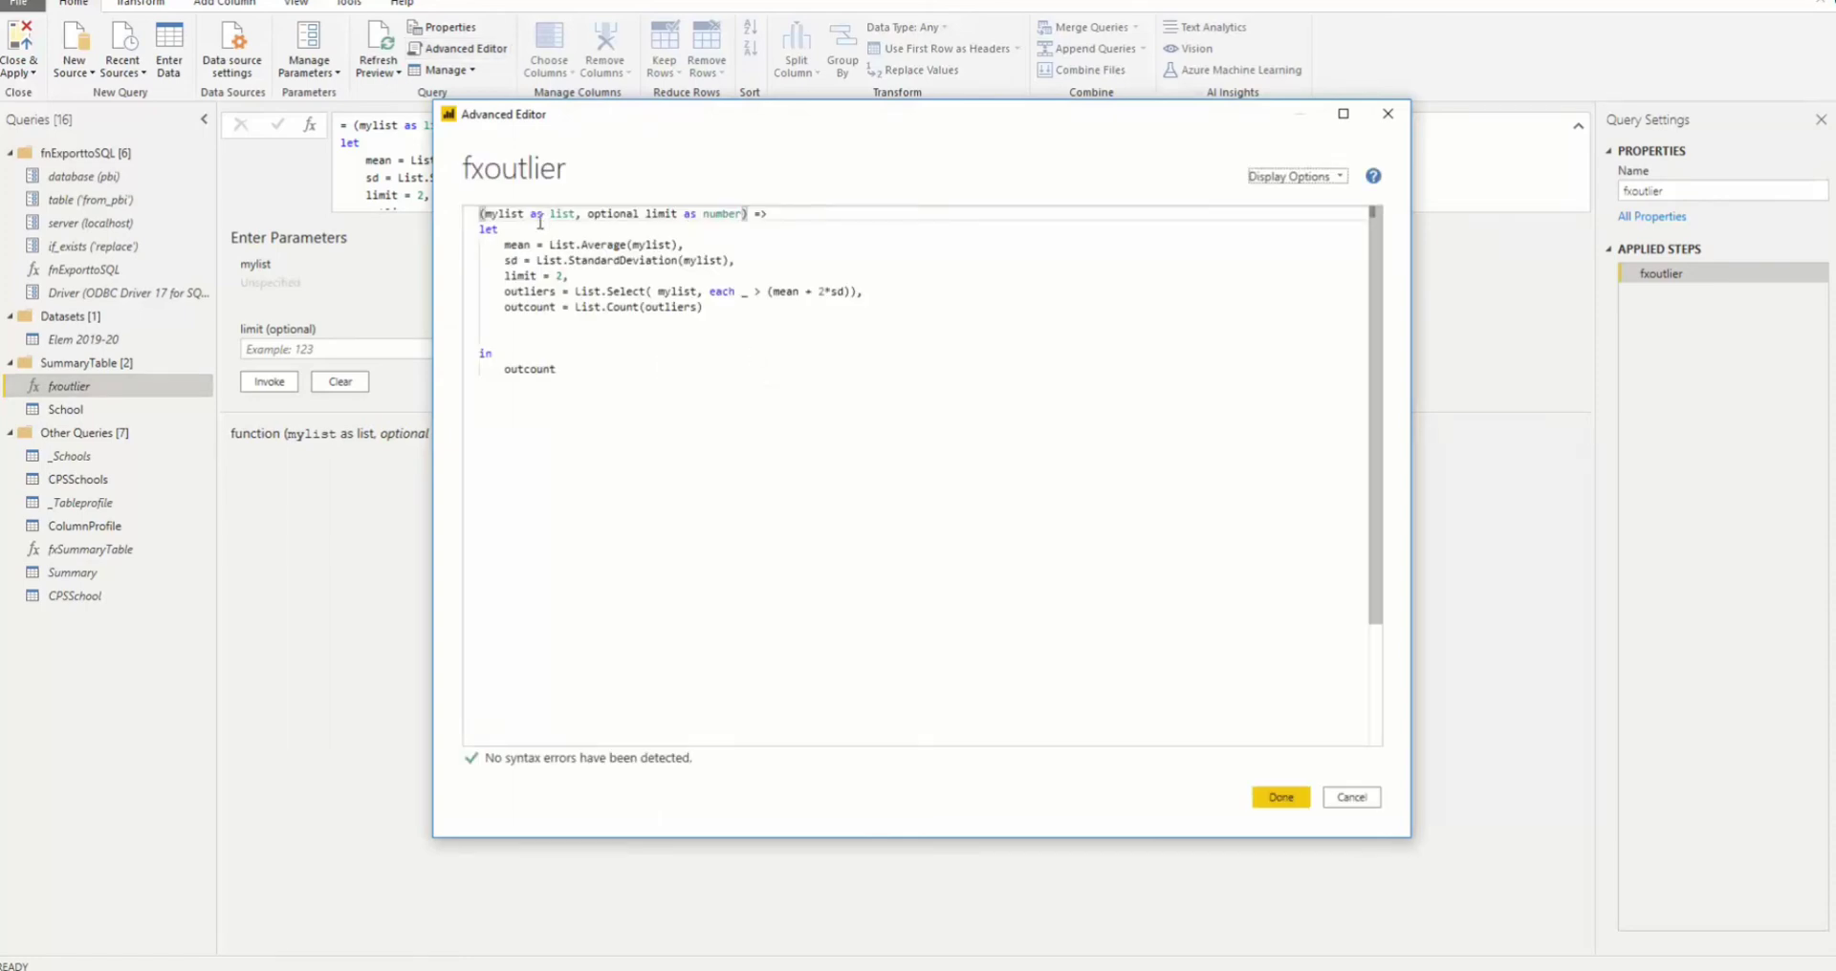
left_click_drag(576, 215, 660, 216)
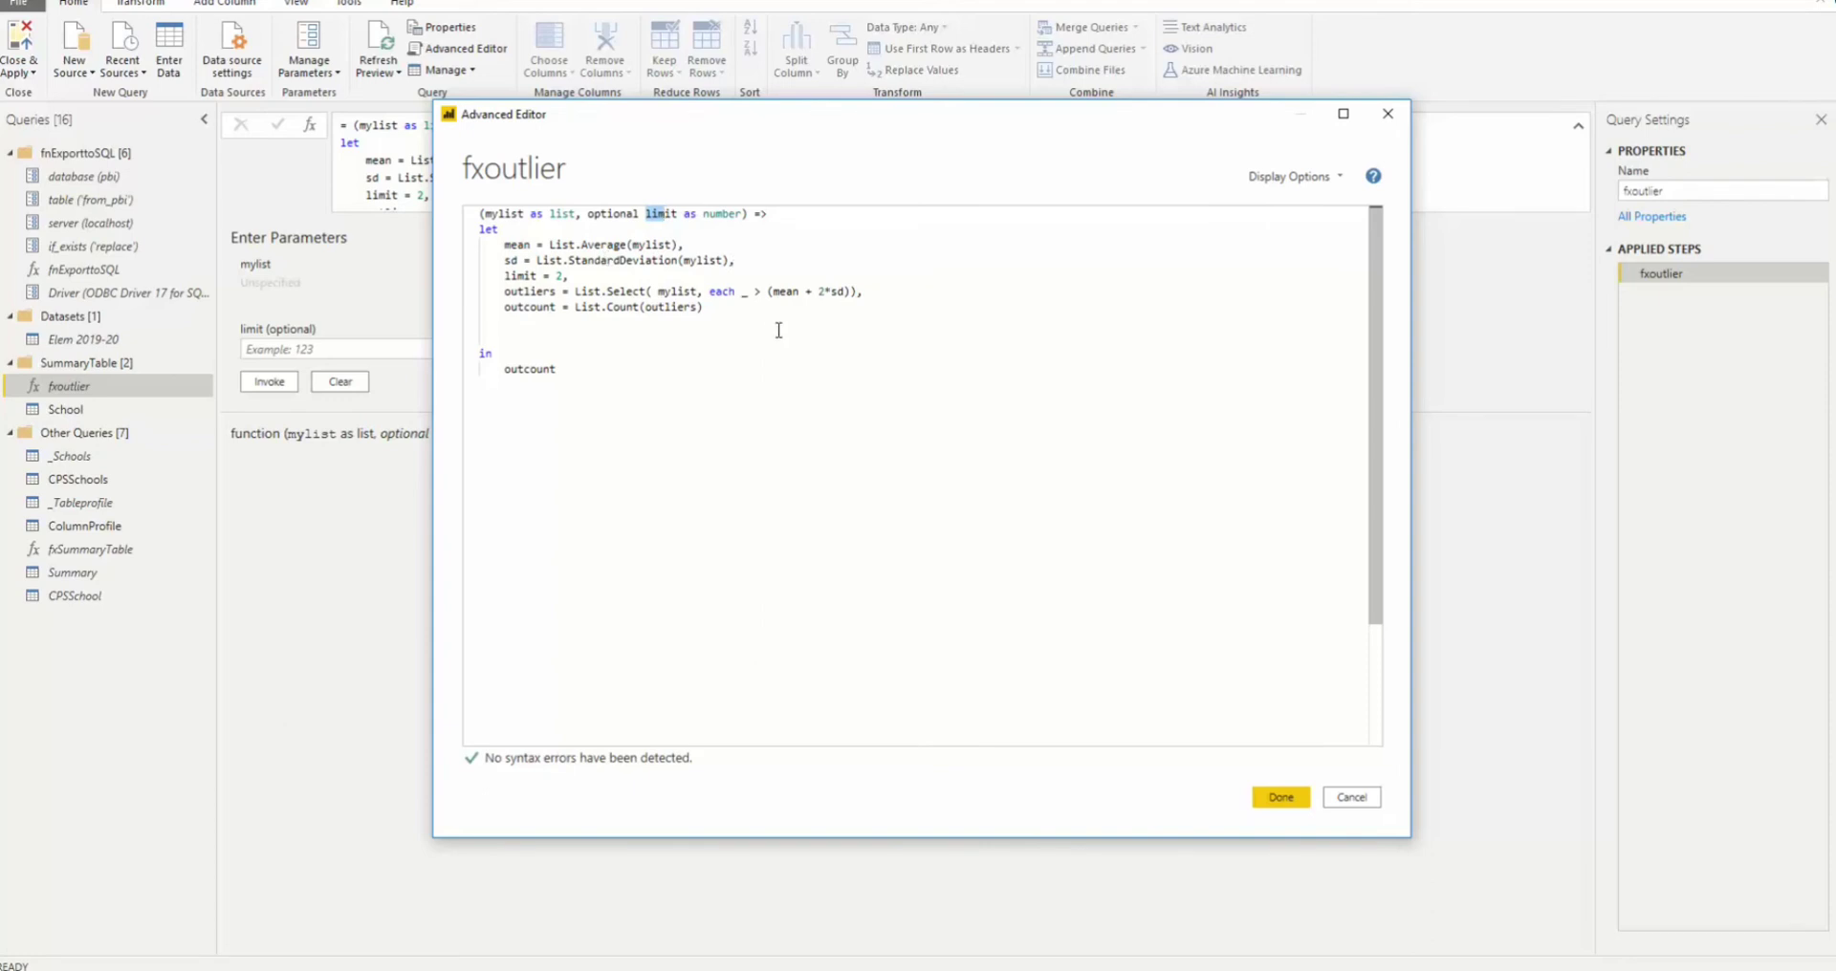
left_click_drag(504, 292, 592, 285)
left_click(860, 316)
left_click_drag(703, 306, 574, 307)
left_click_drag(864, 292, 574, 292)
left_click(633, 402)
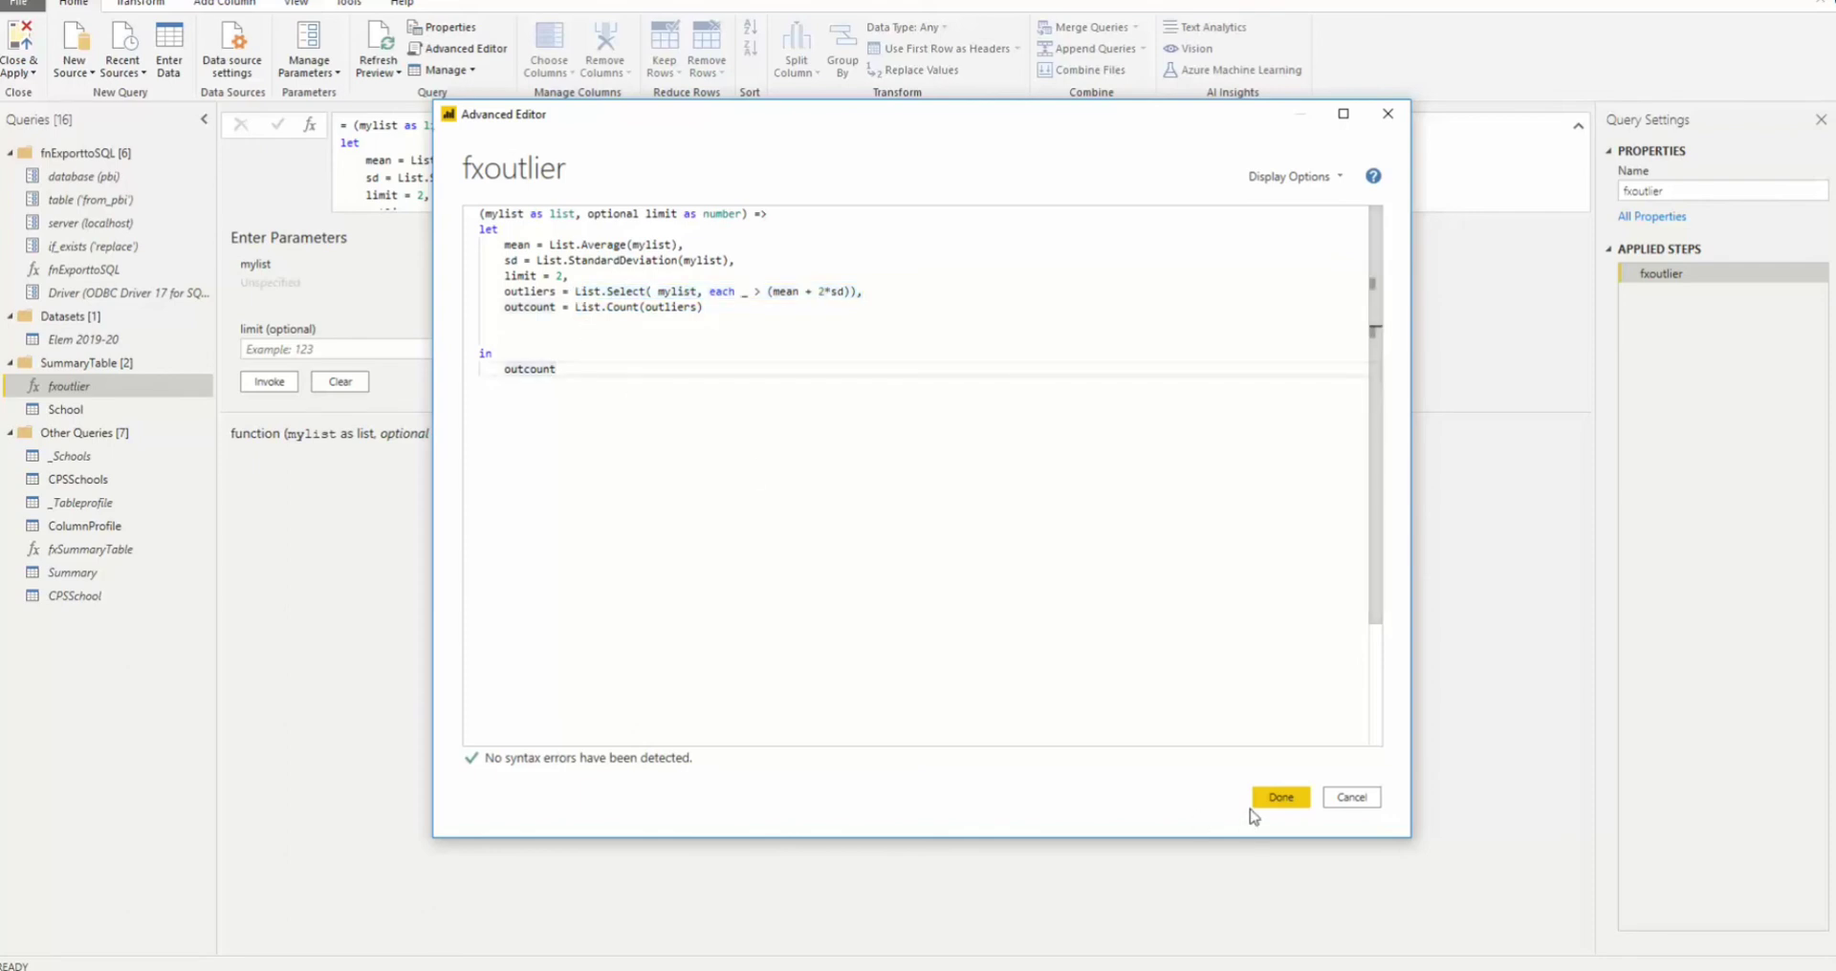
left_click(1278, 801)
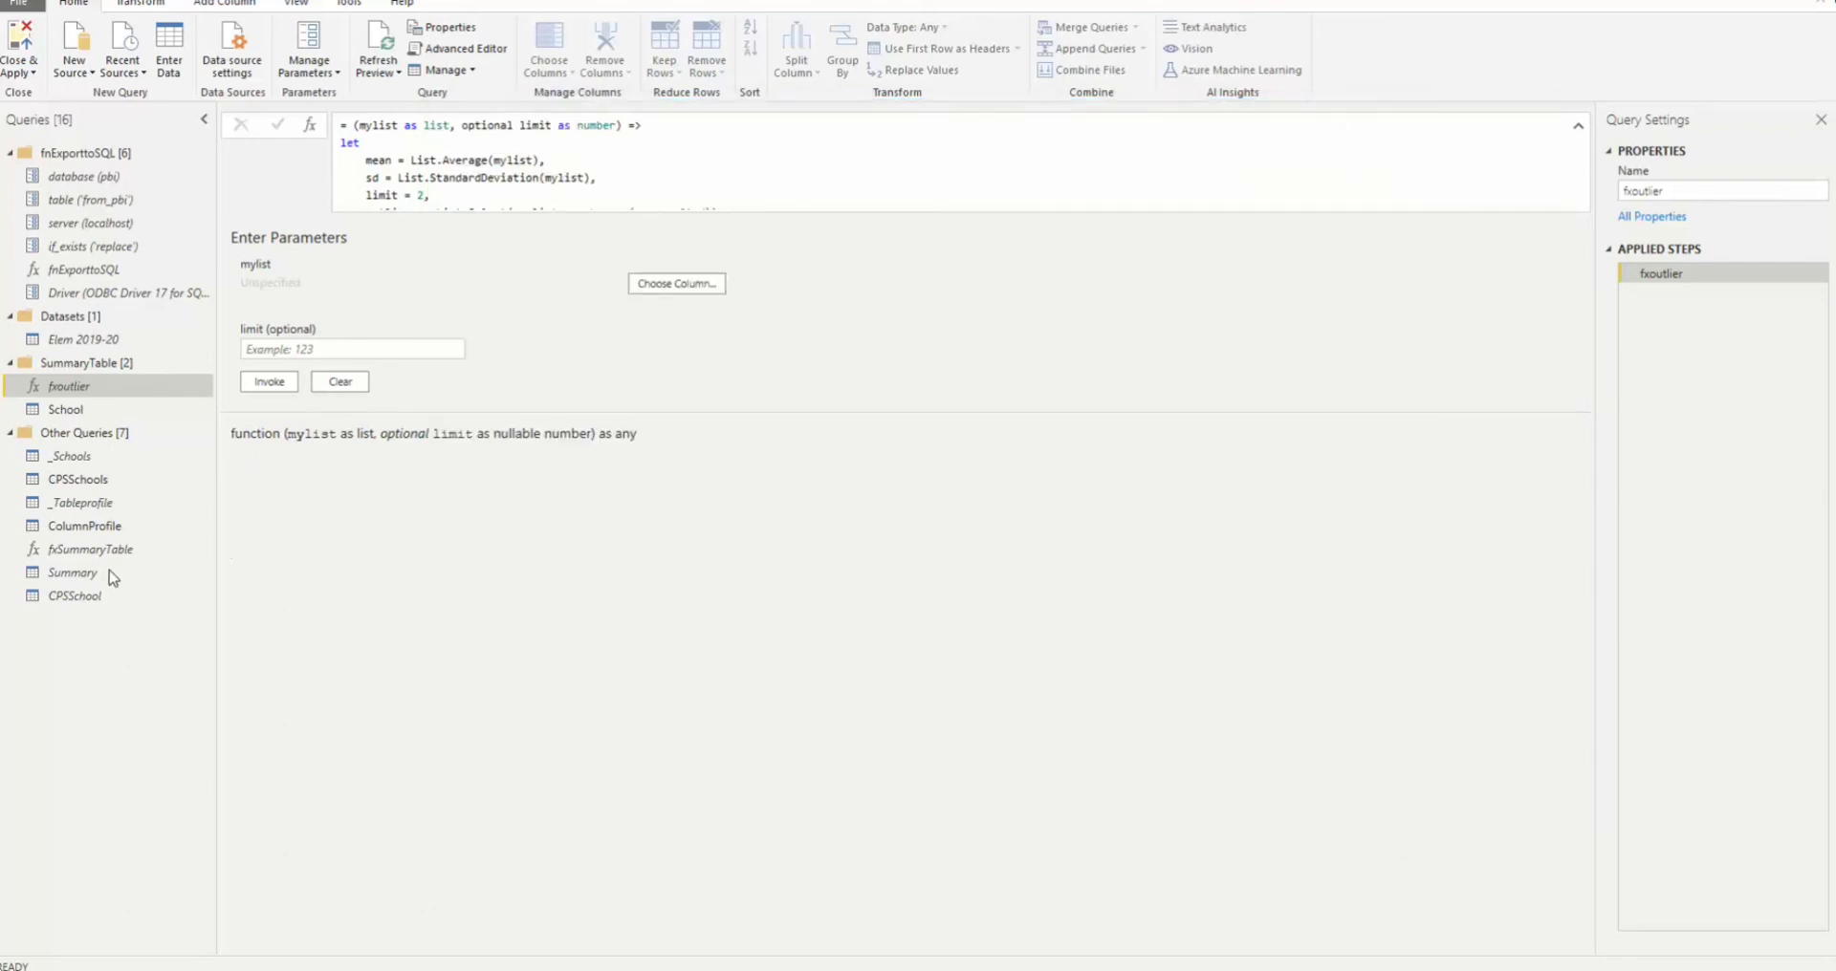
left_click(78, 598)
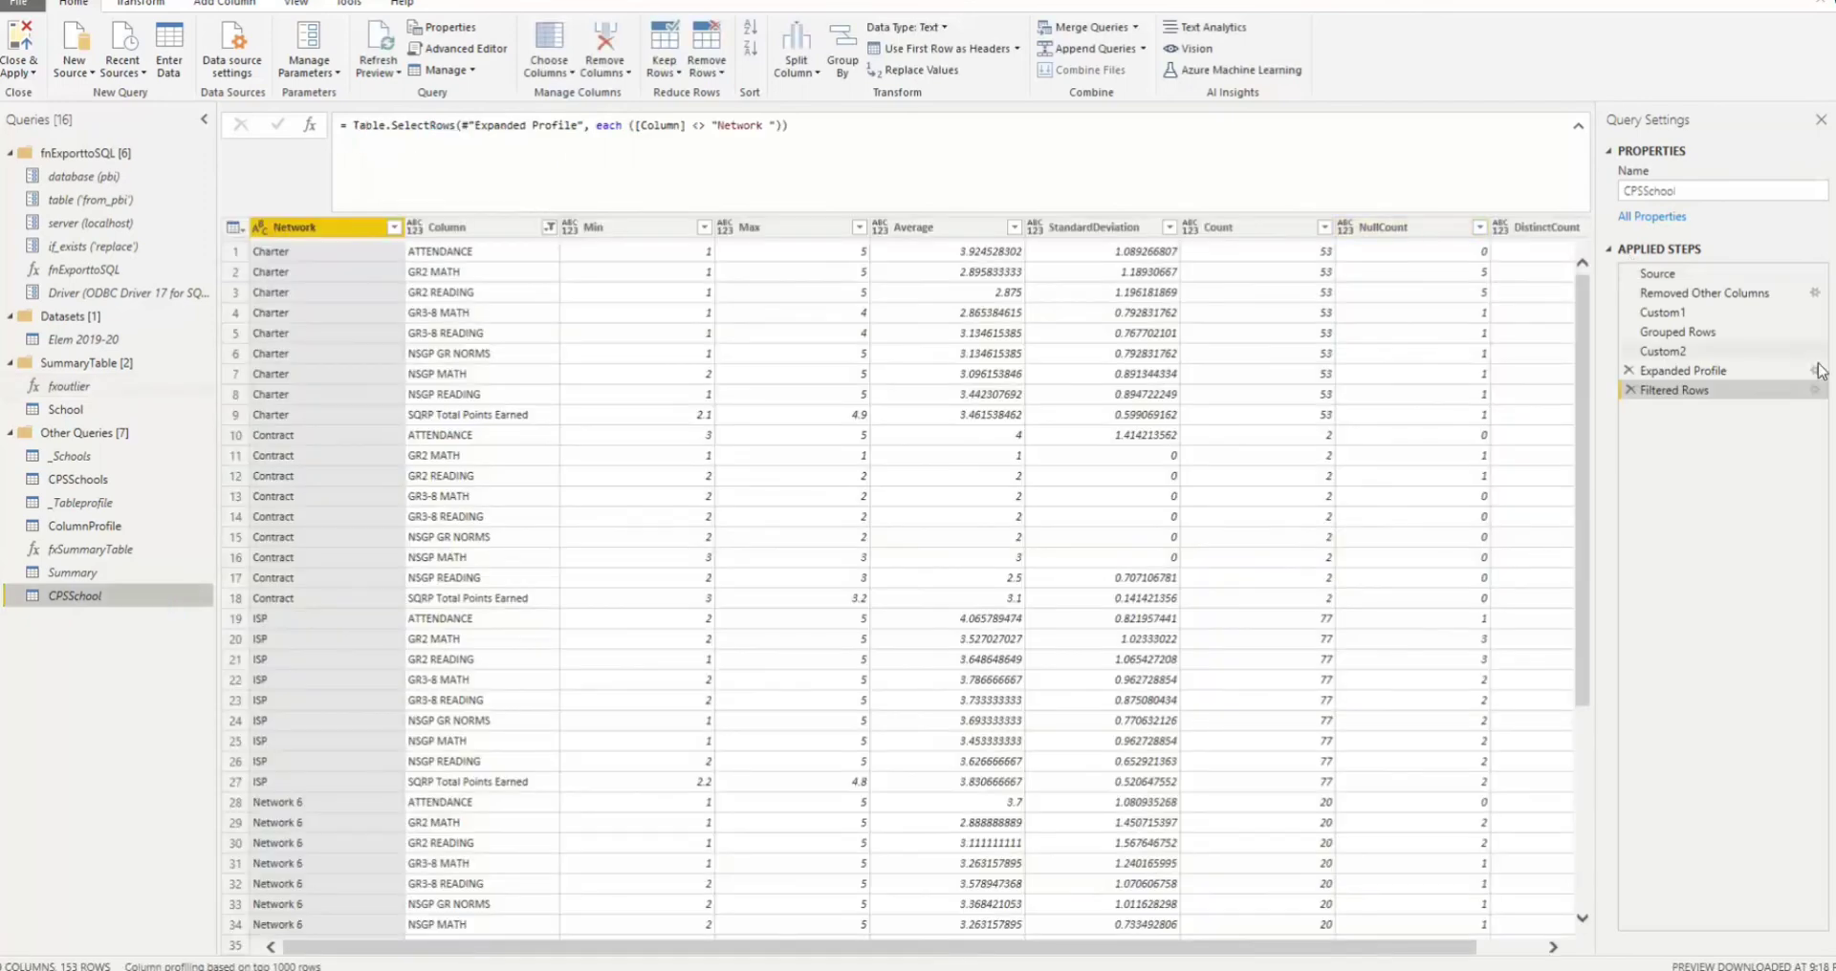
- Add {"Outlier", each Type.Is(_, type nullable number), each fxoutlier(_, null)} after Median in Grouped Rows
left_click(1678, 332)
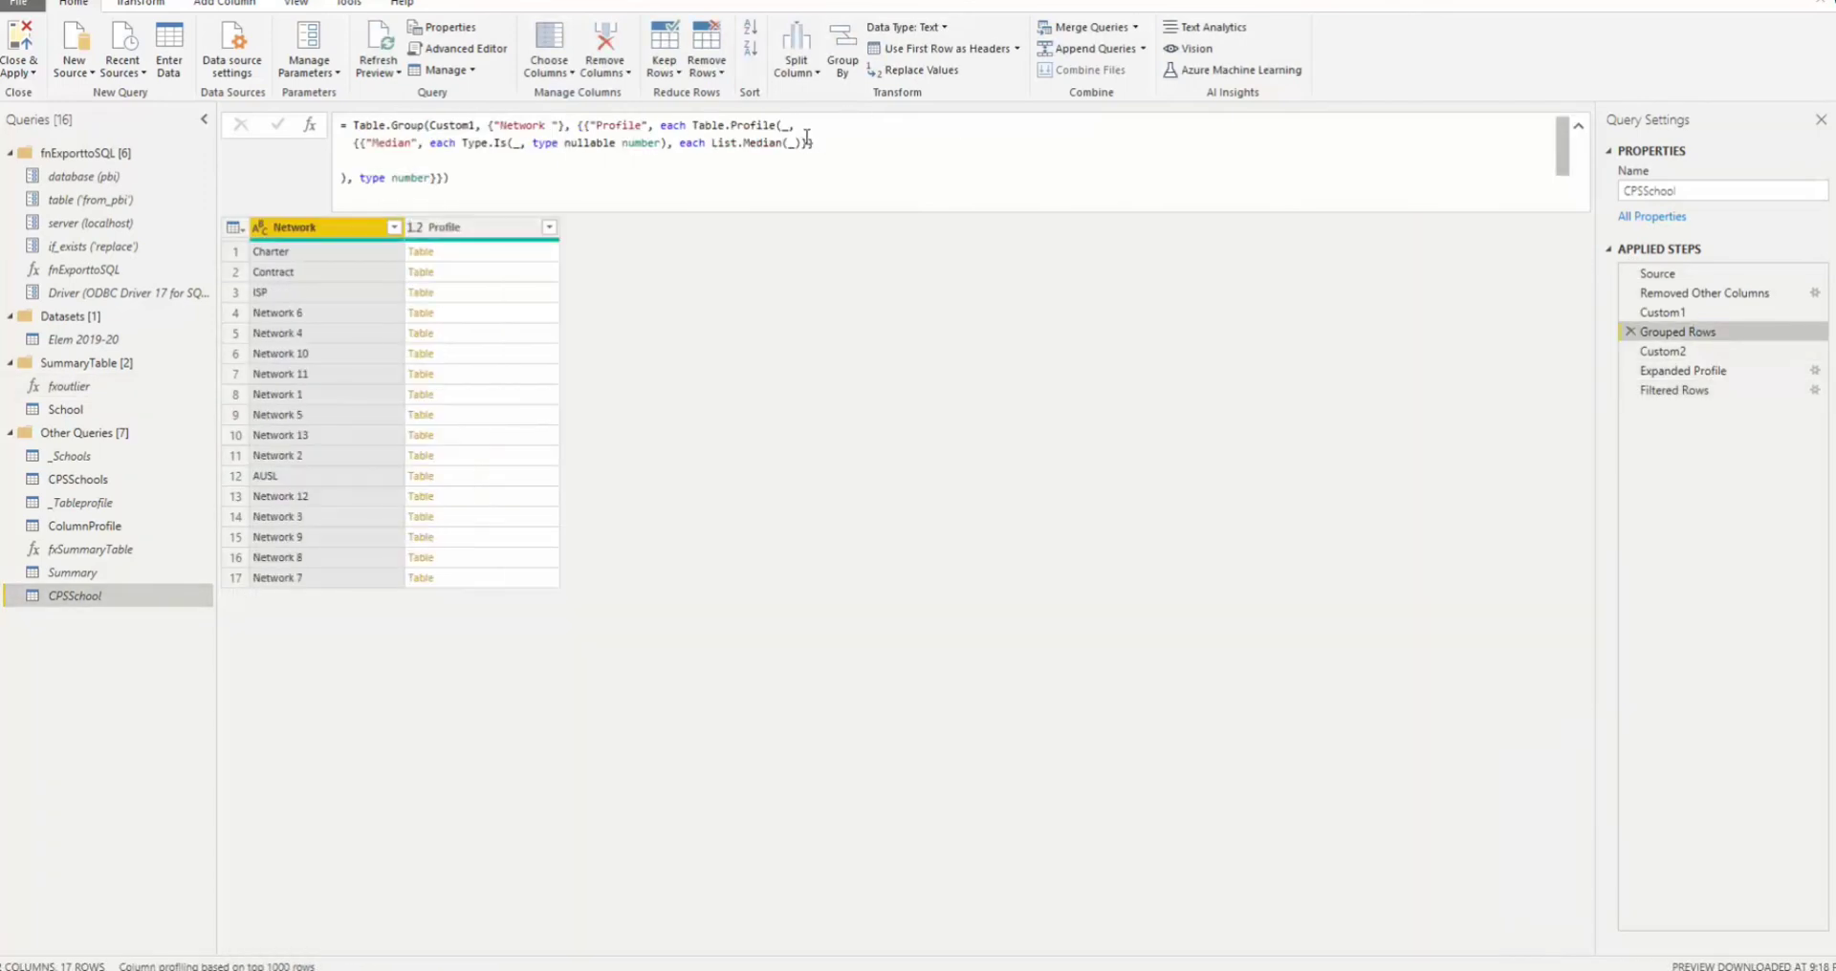
left_click(807, 139)
type(",")
key("shift+Return")
key("shift+Return")
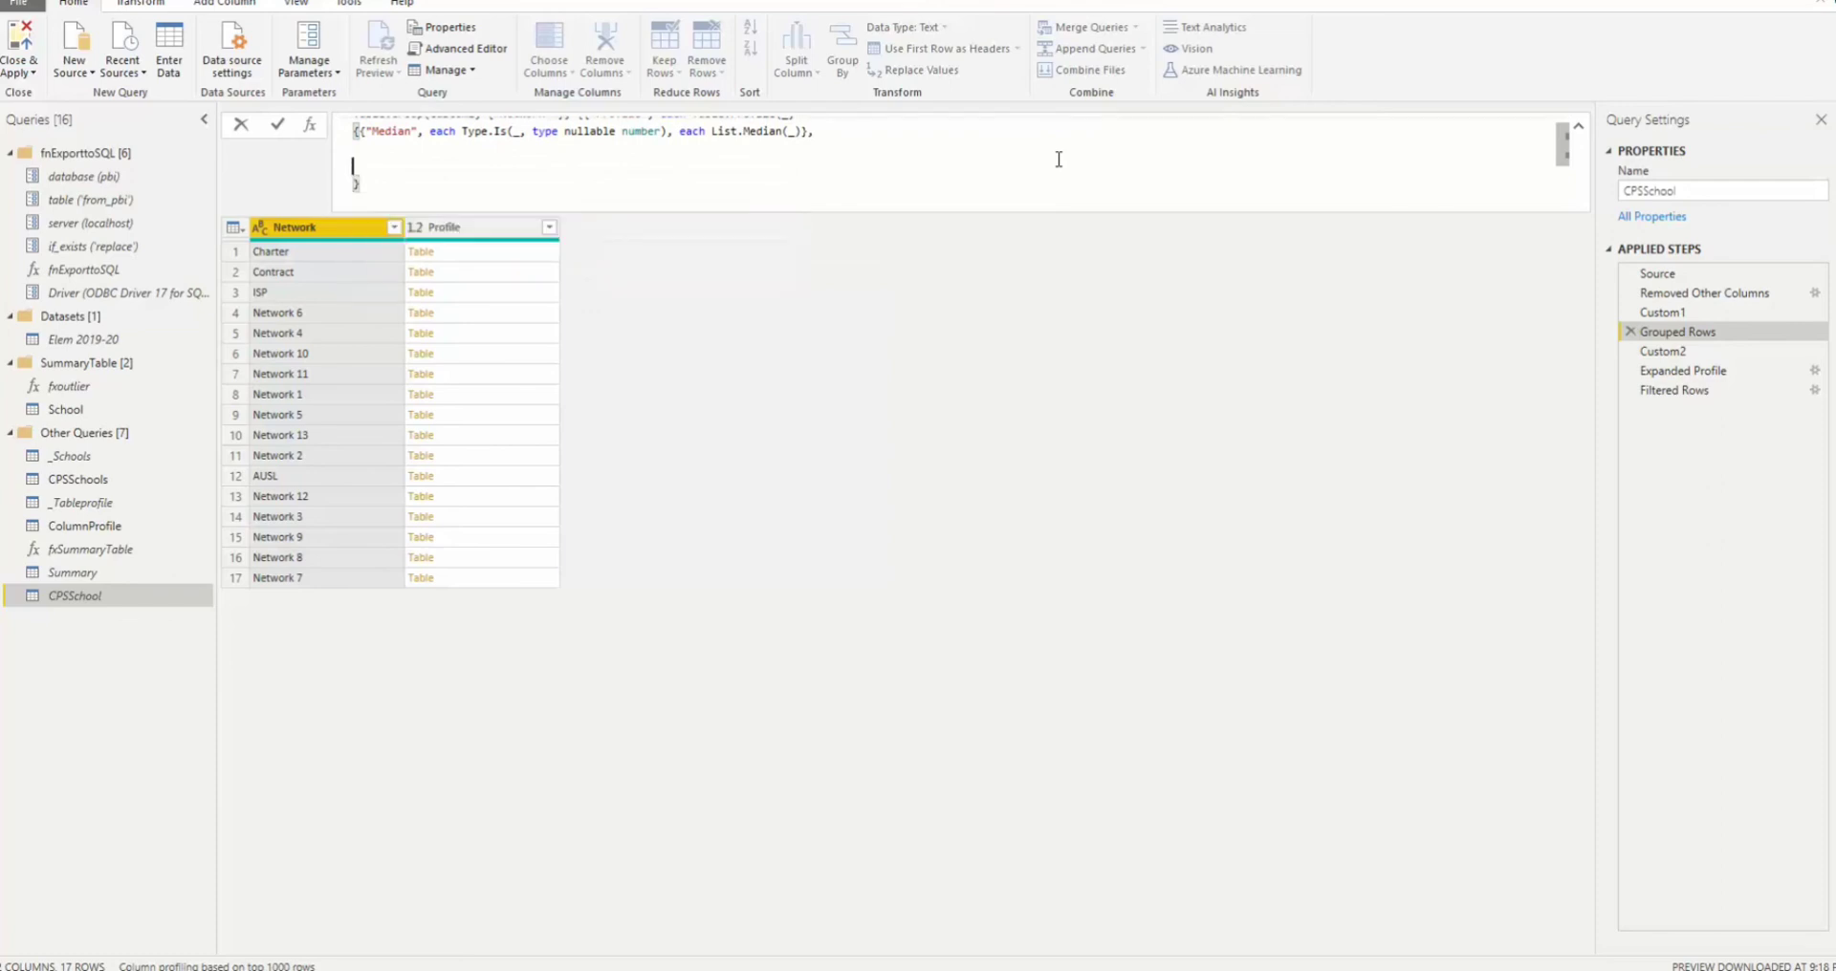
key("BackSpace")
key("BackSpace")
type("{}")
type("  \"Ou")
type("tlier\"")
type(", each ")
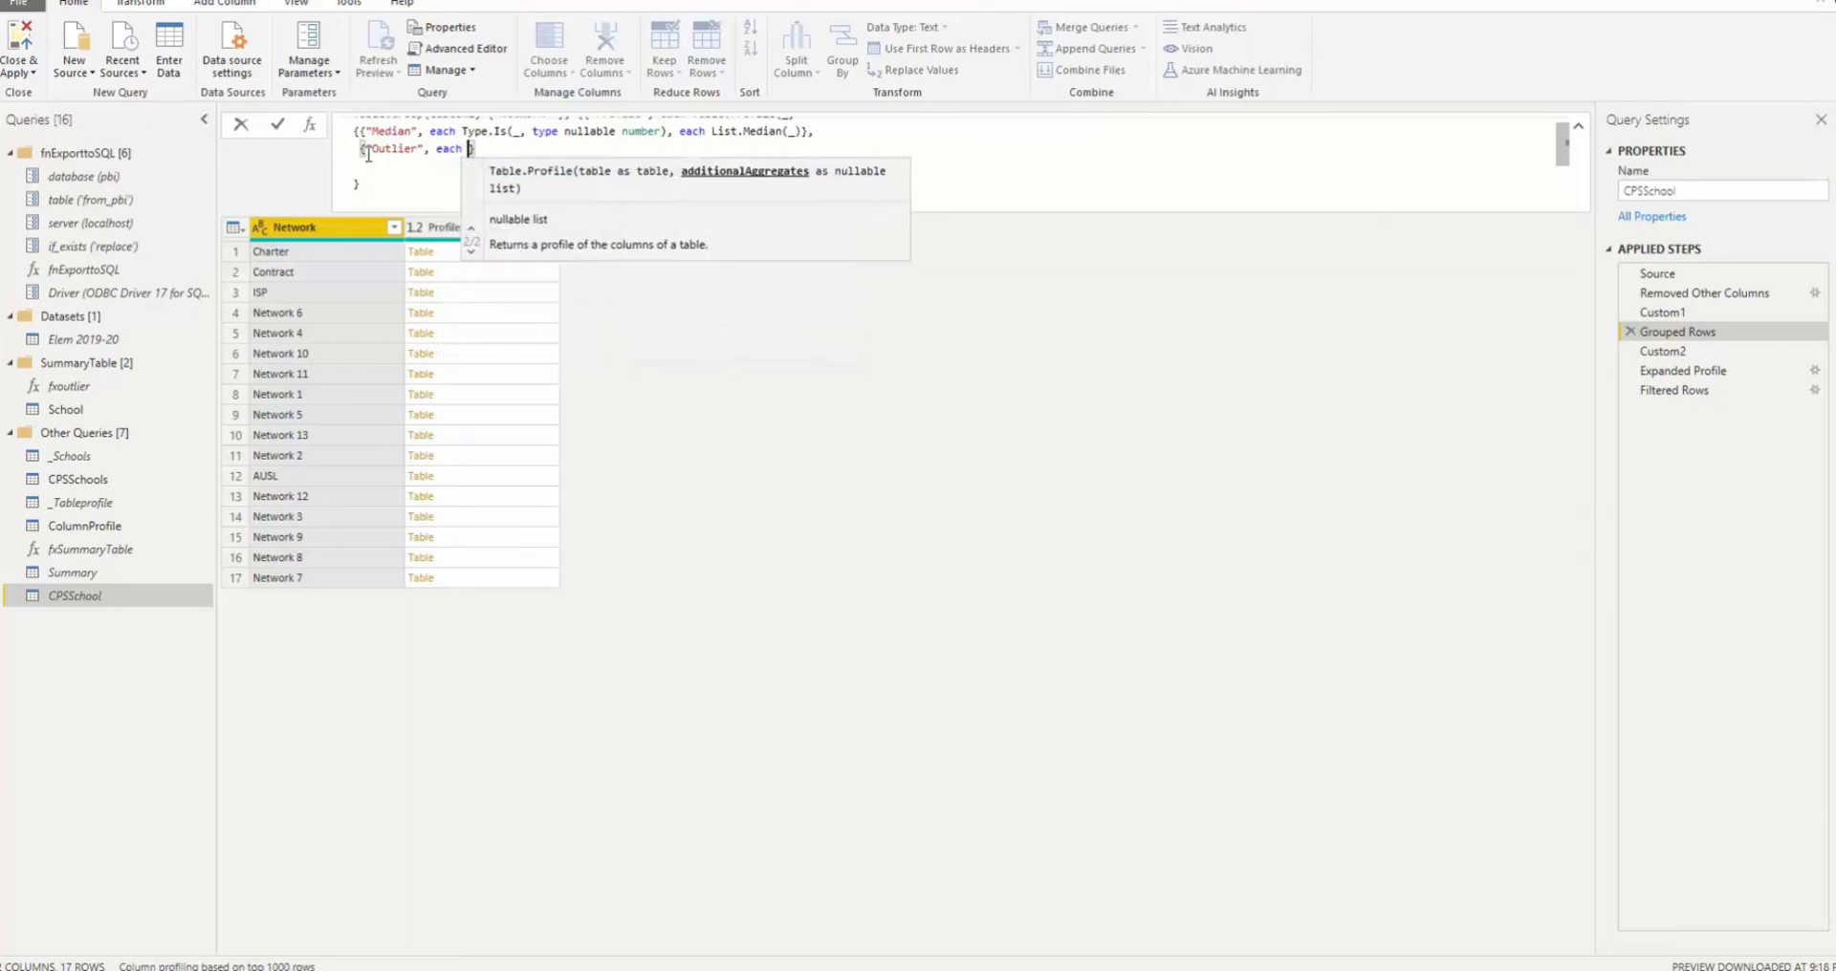
type("Type.Is")
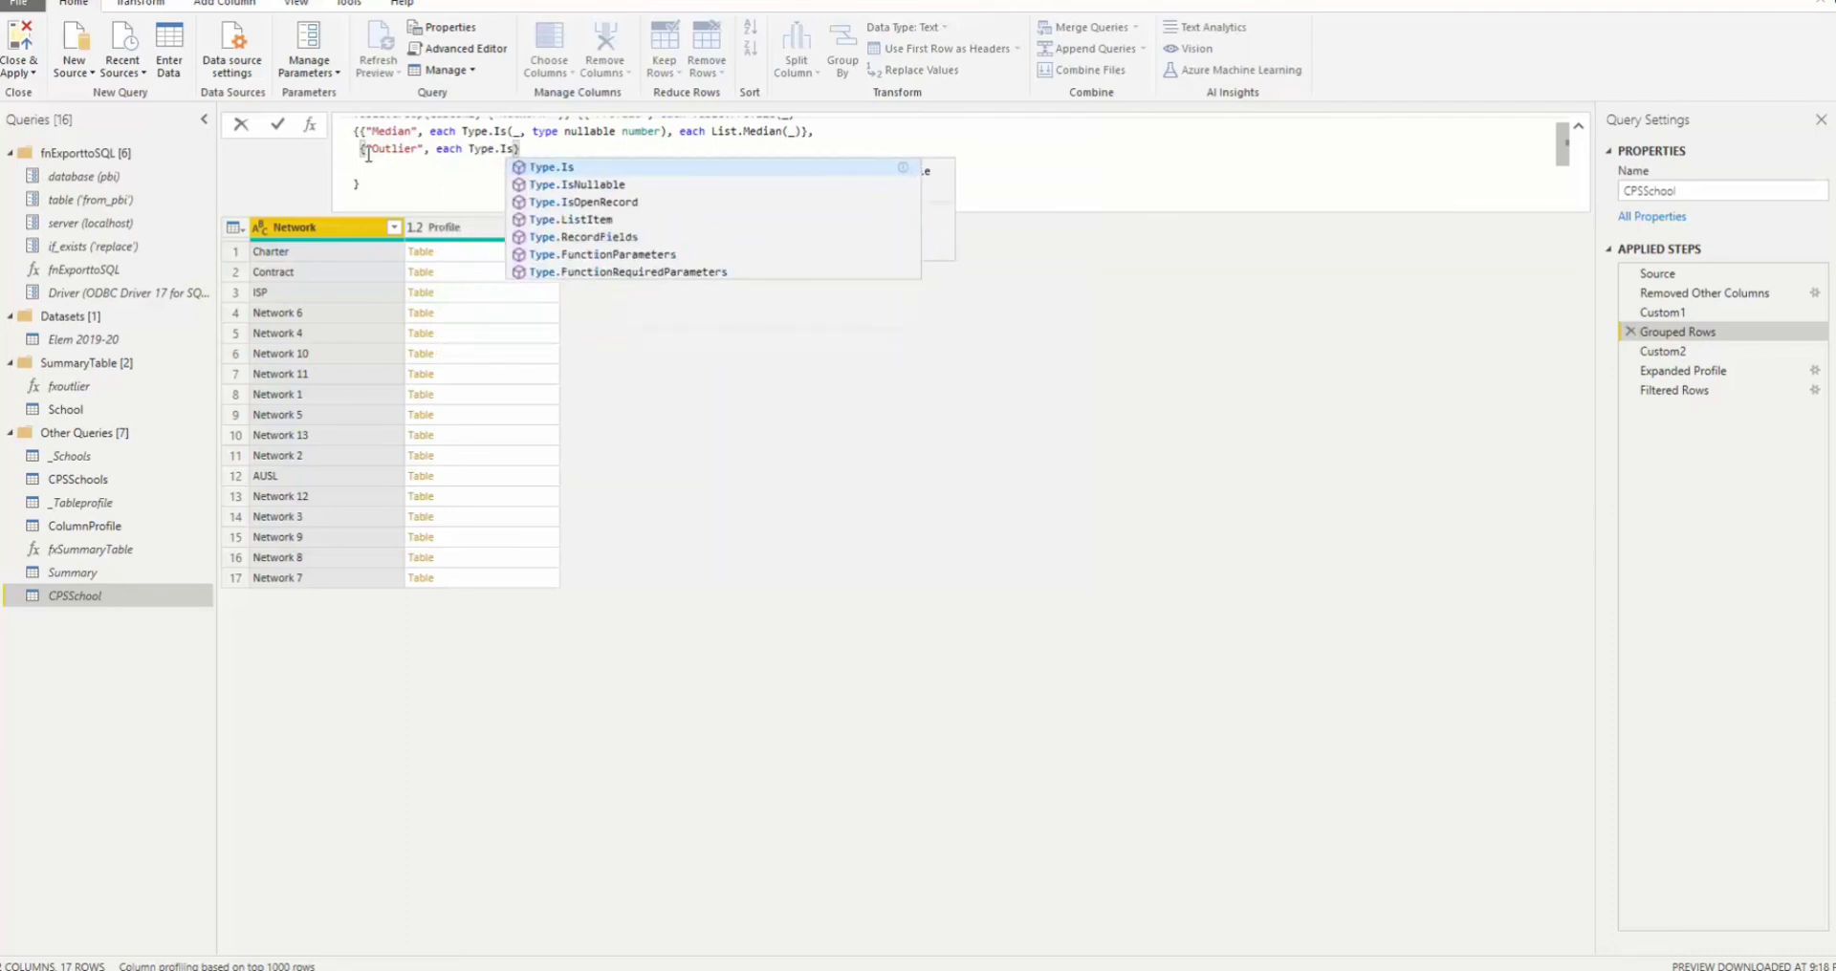
type("(_,")
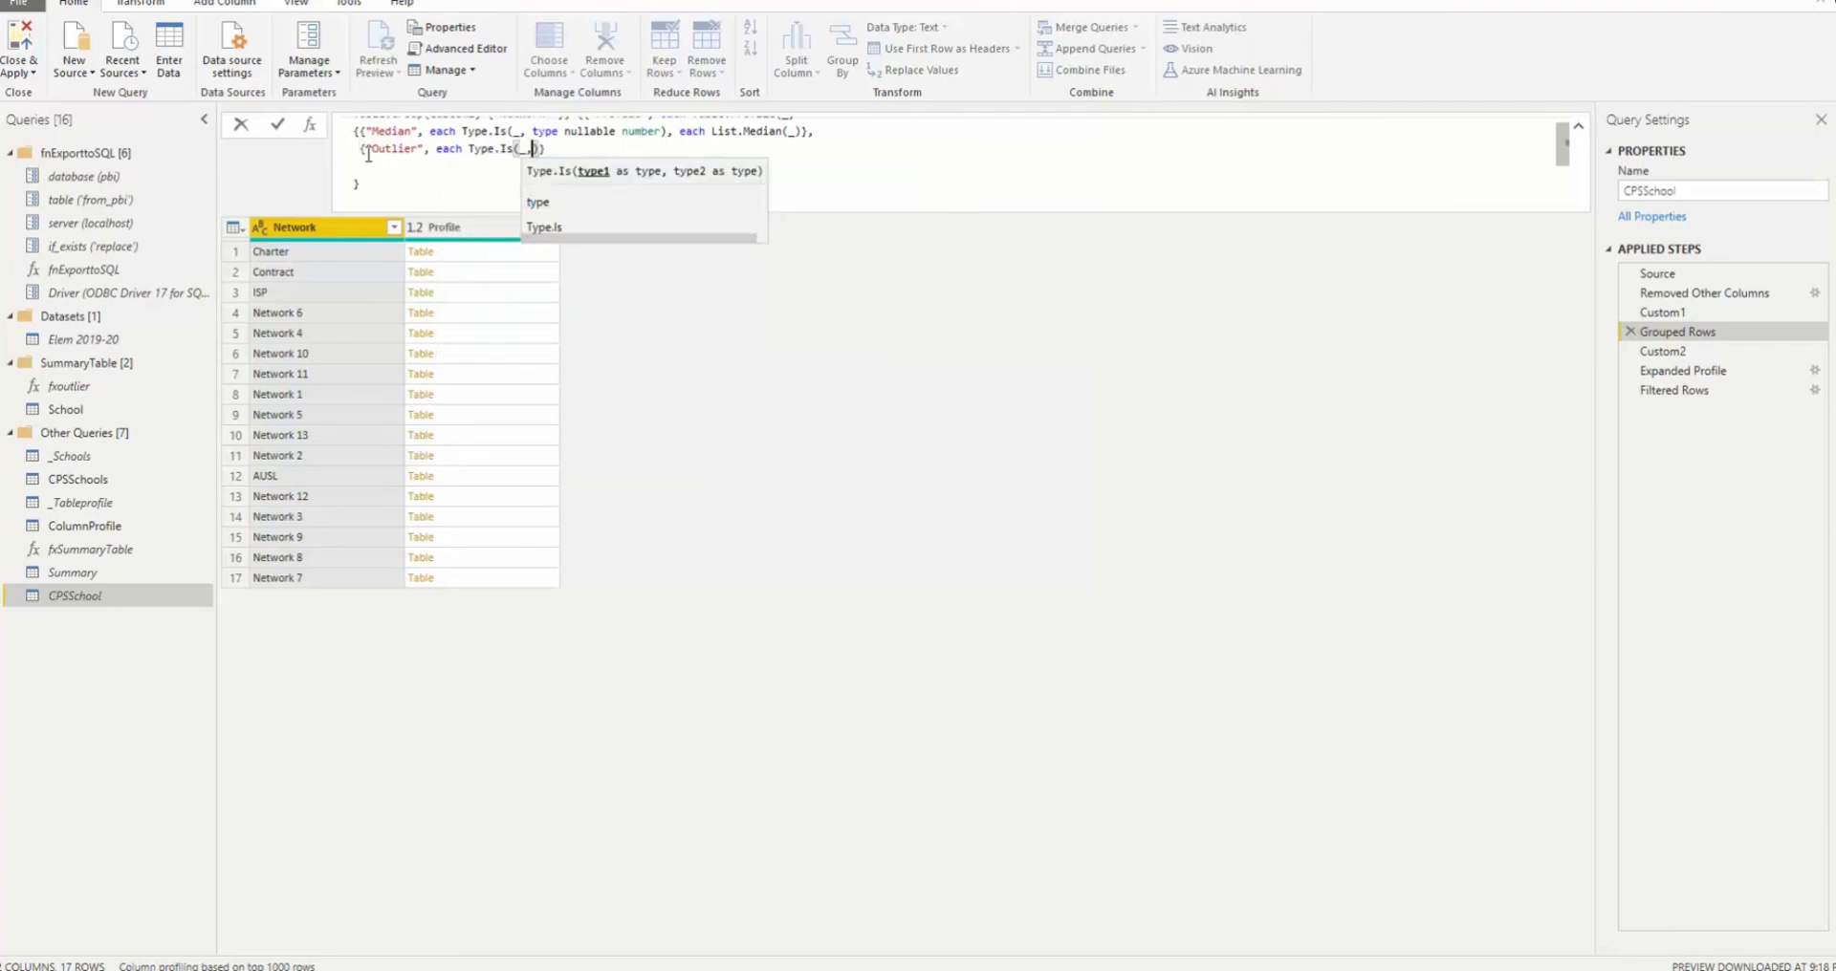
type(" type ")
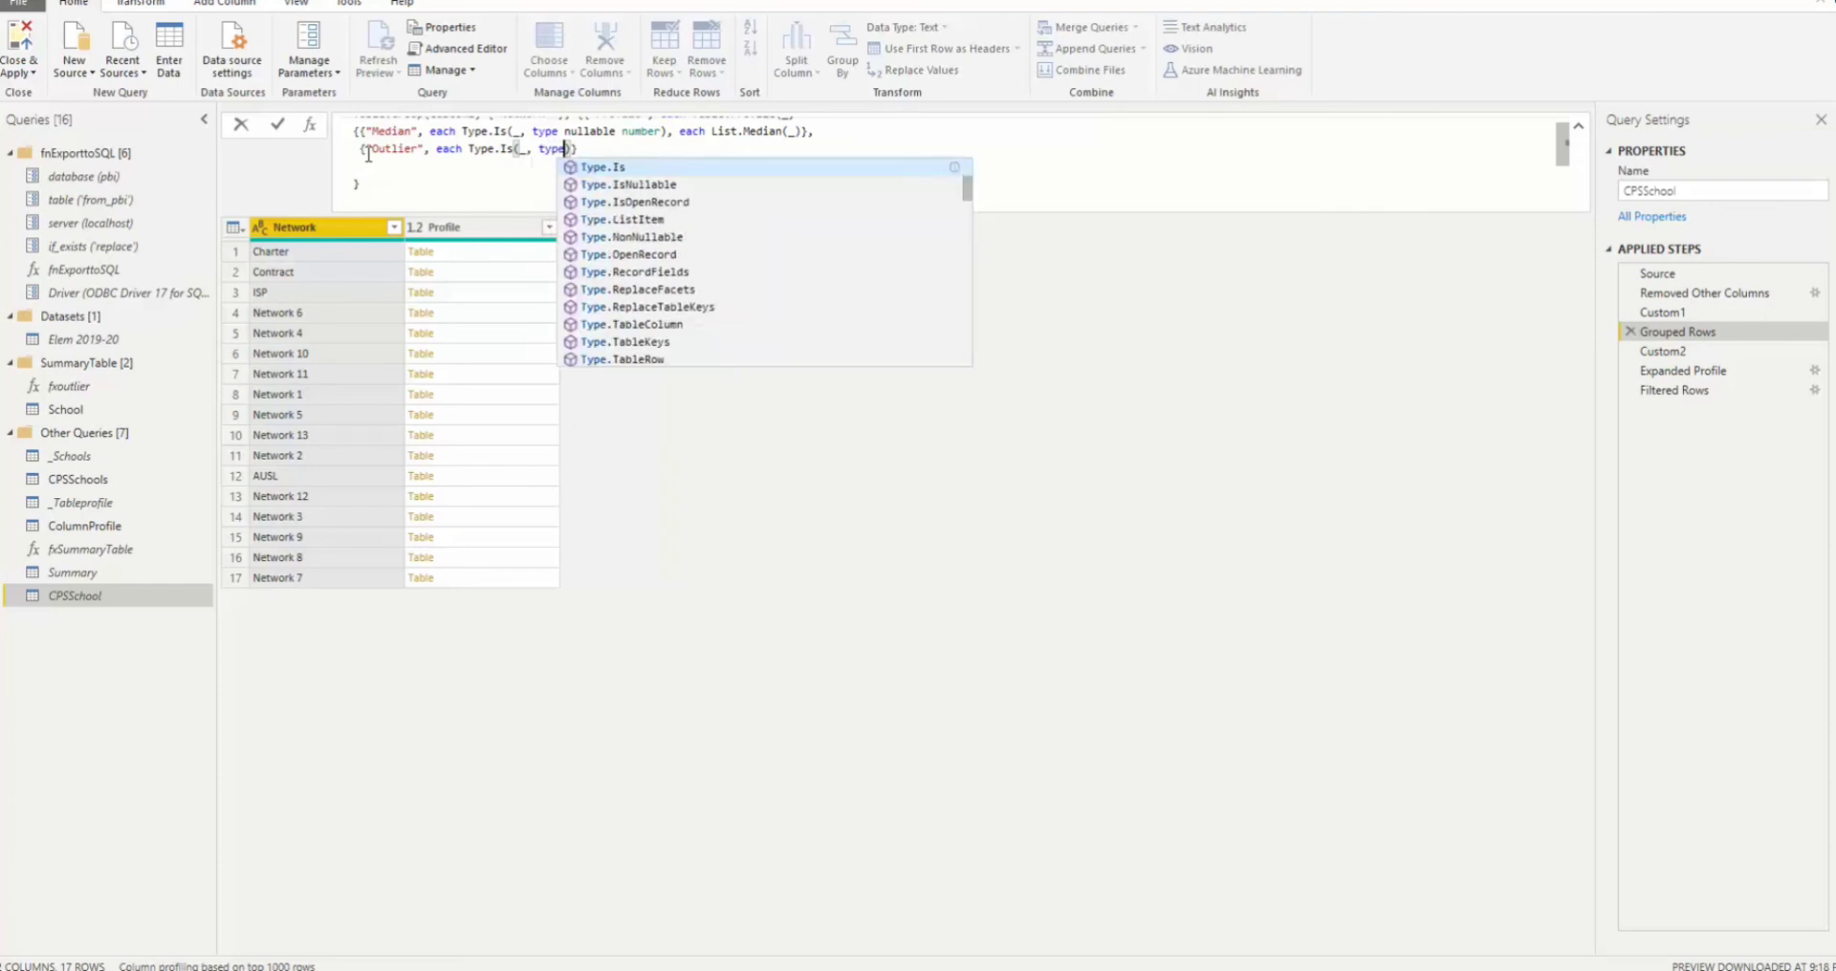
type("nullable num")
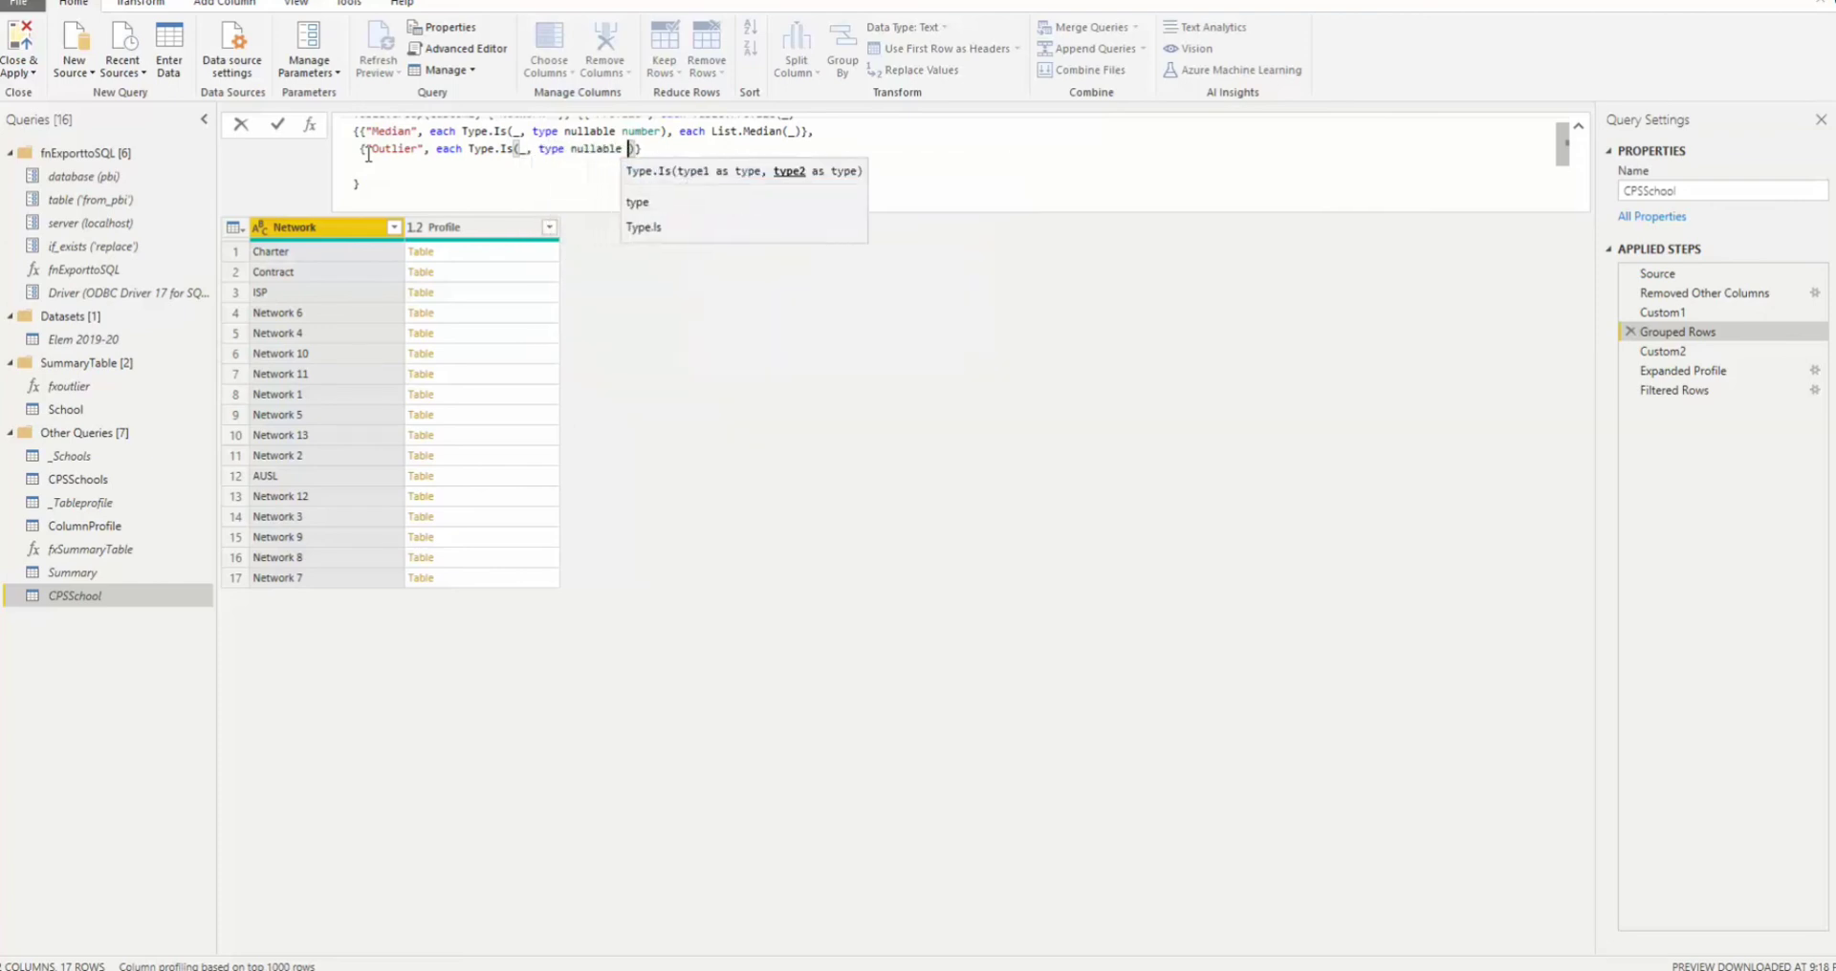
type("ber)")
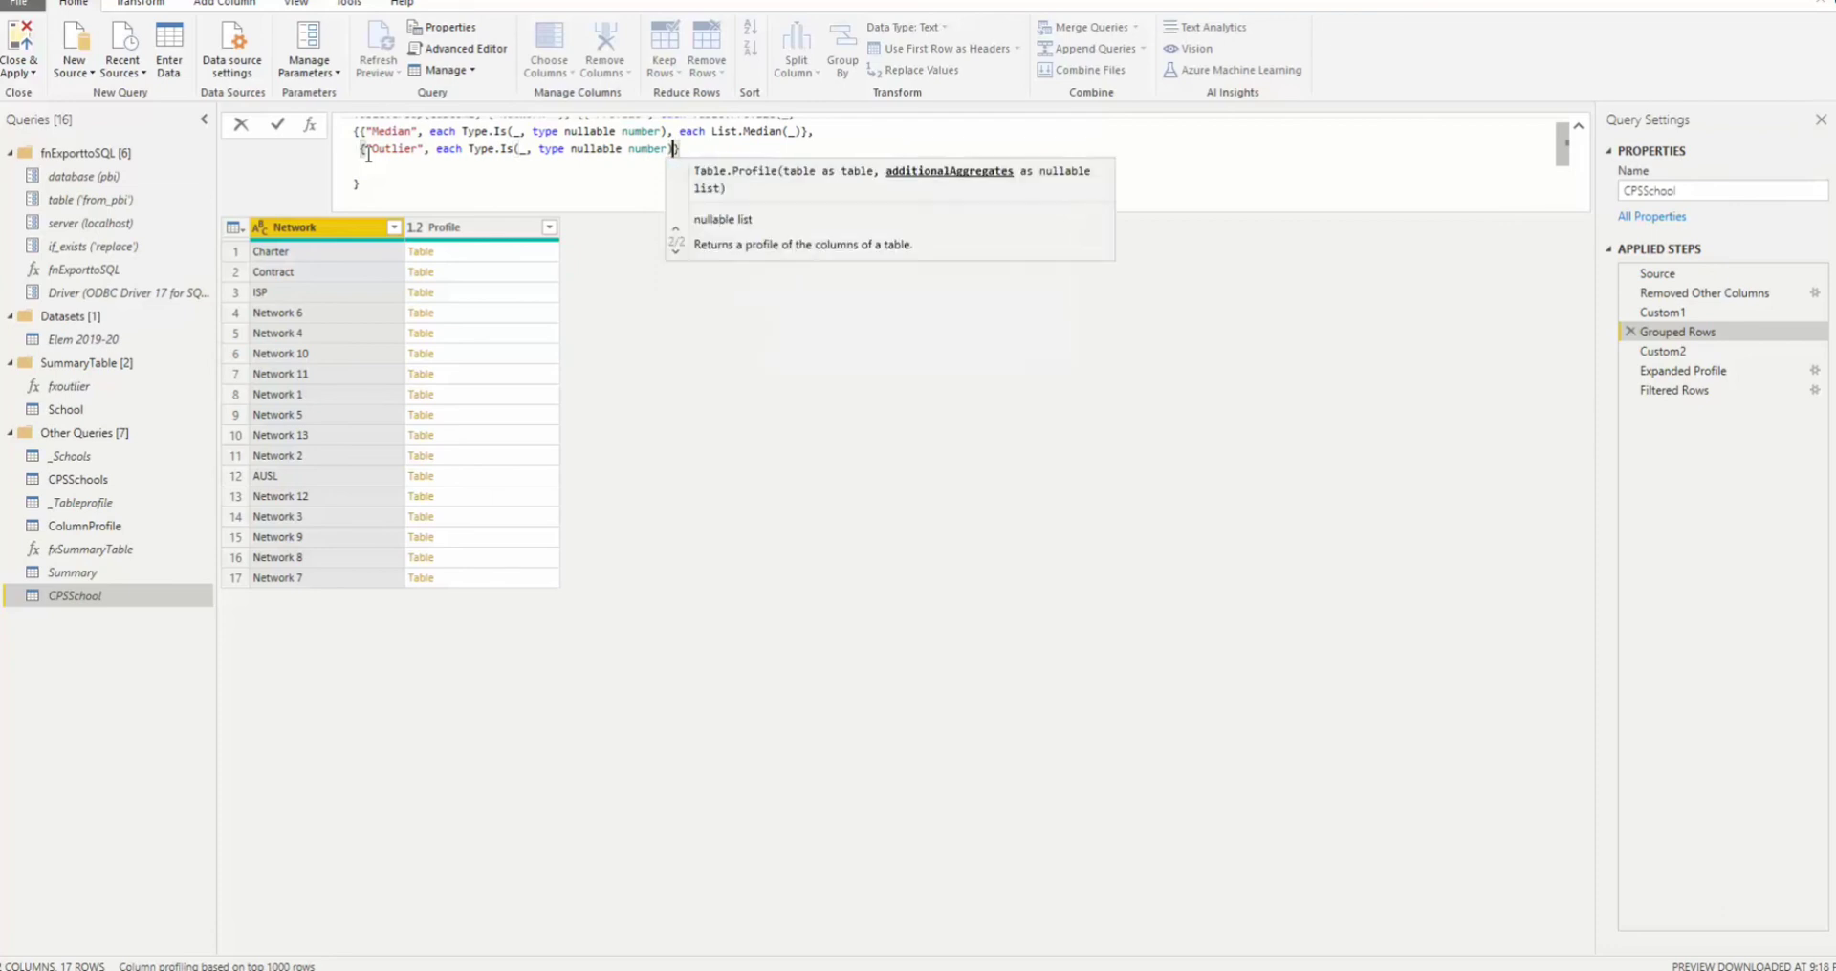
type(", ea")
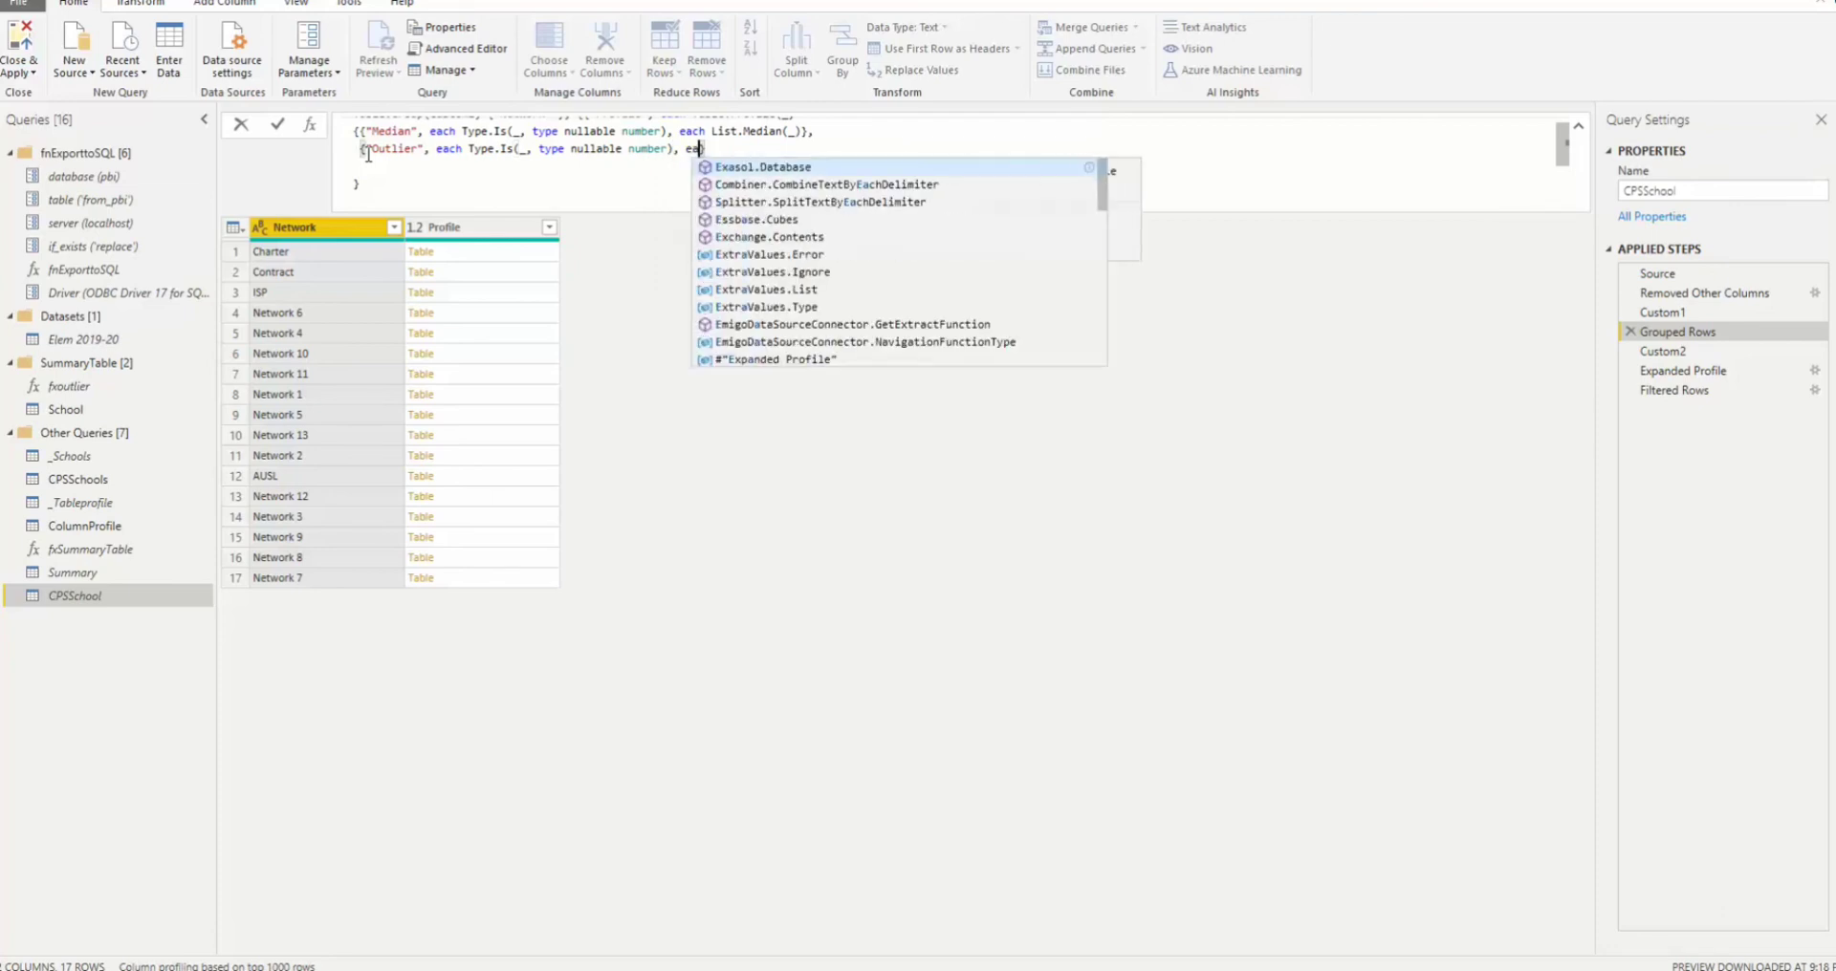
type("ch fx")
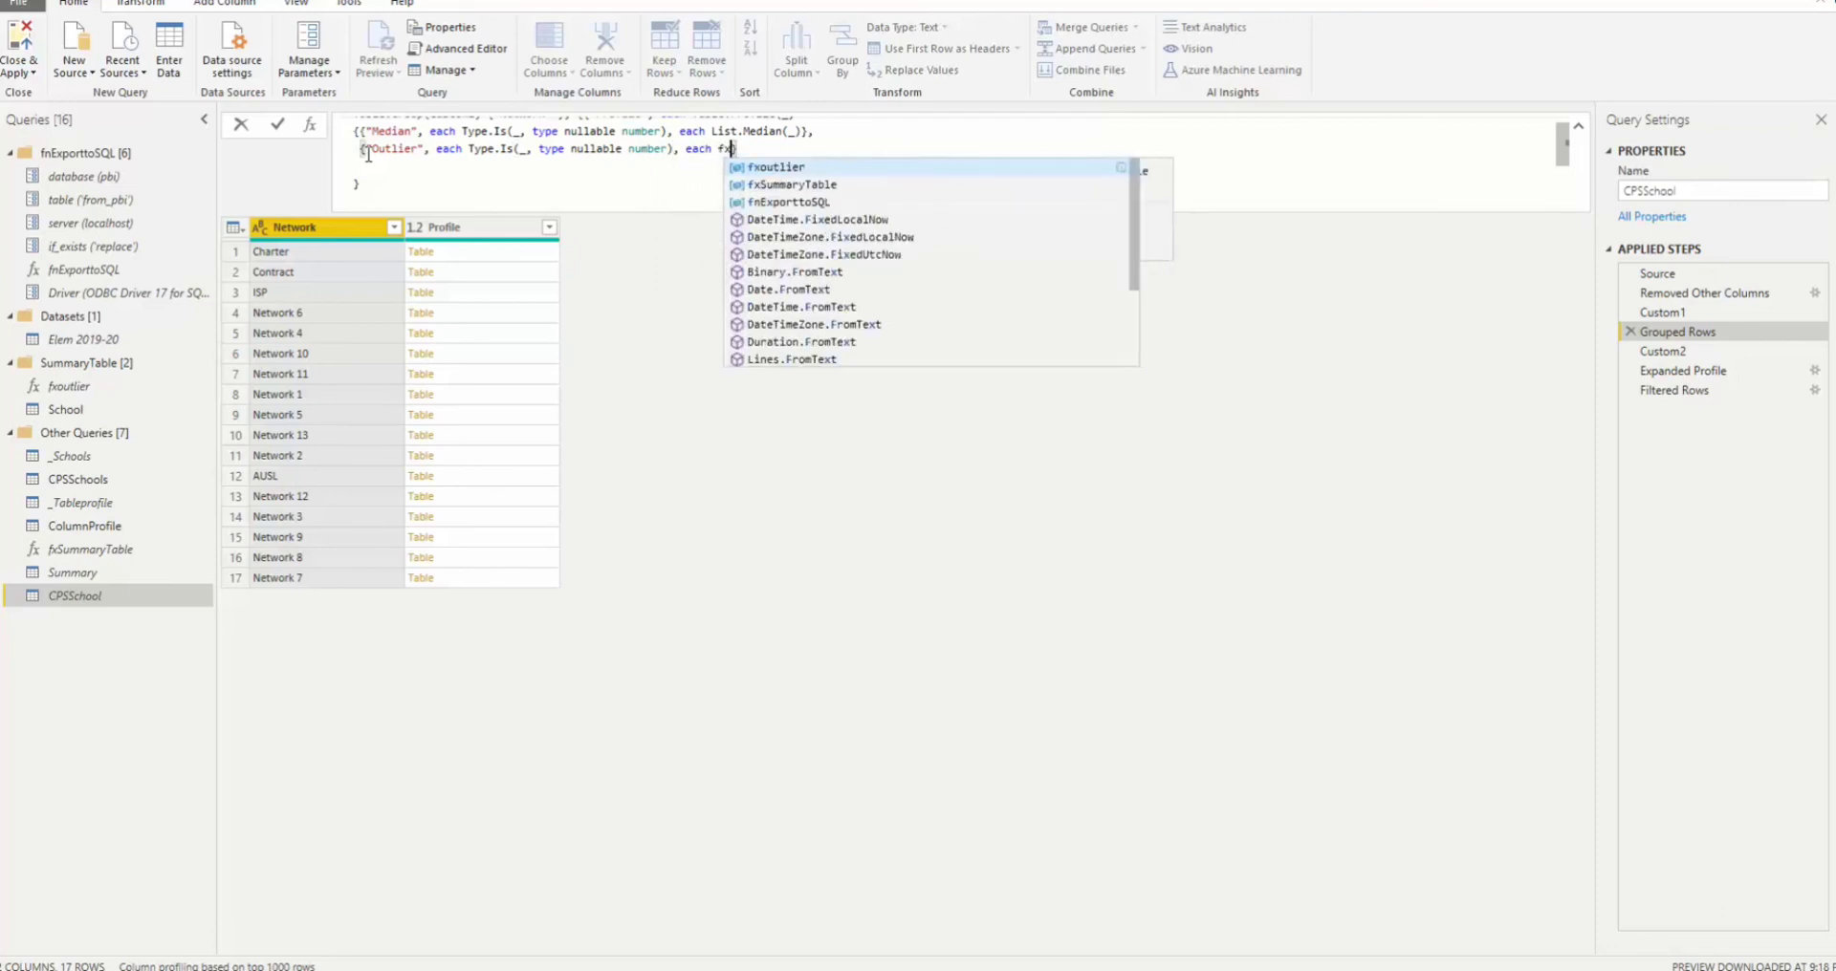
key("Tab")
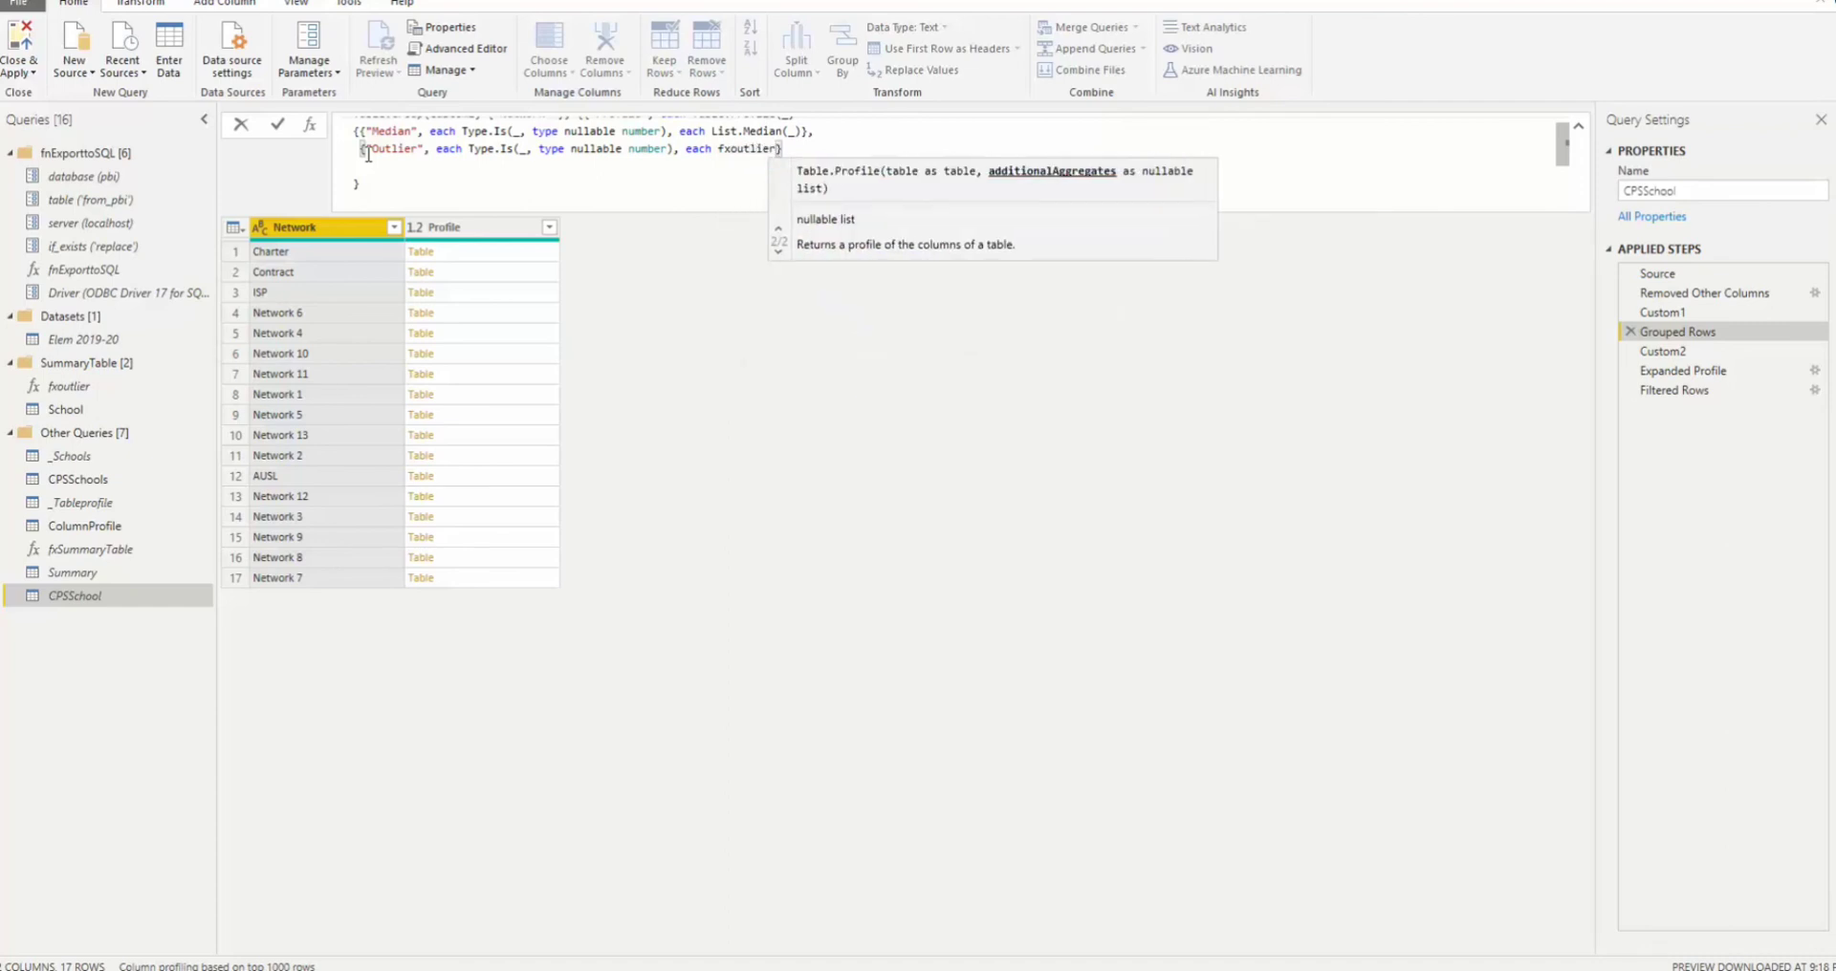
type("(")
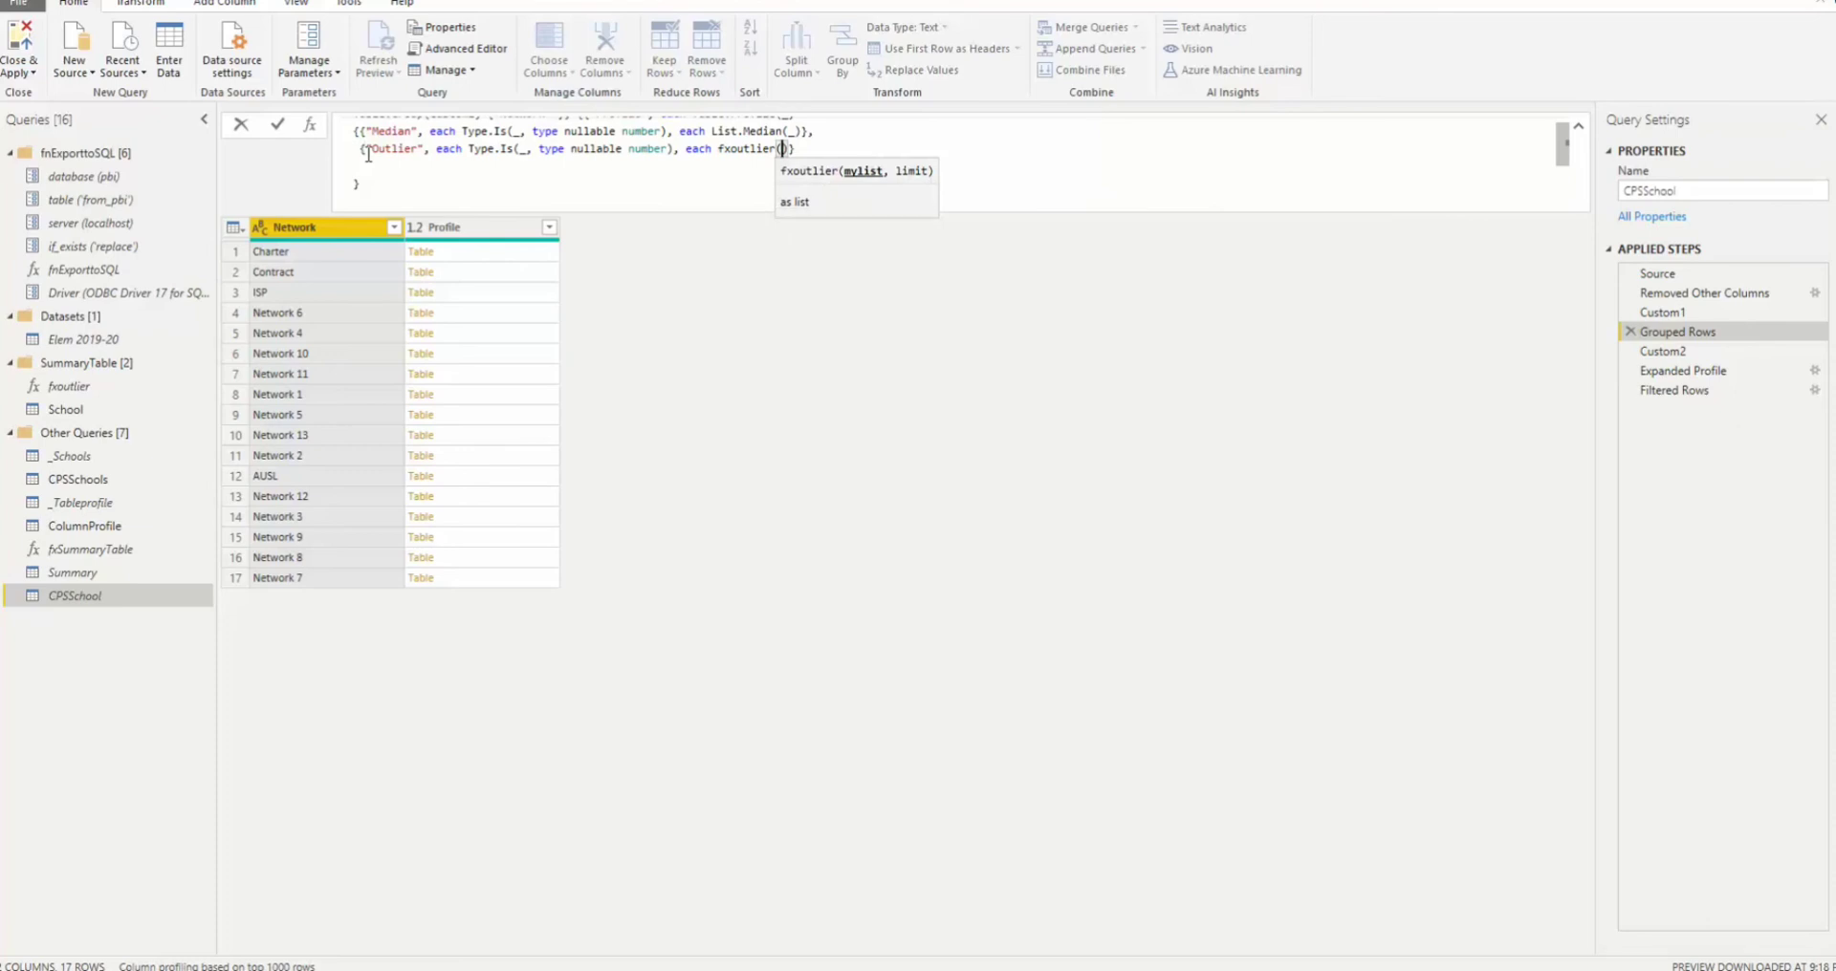
type("_")
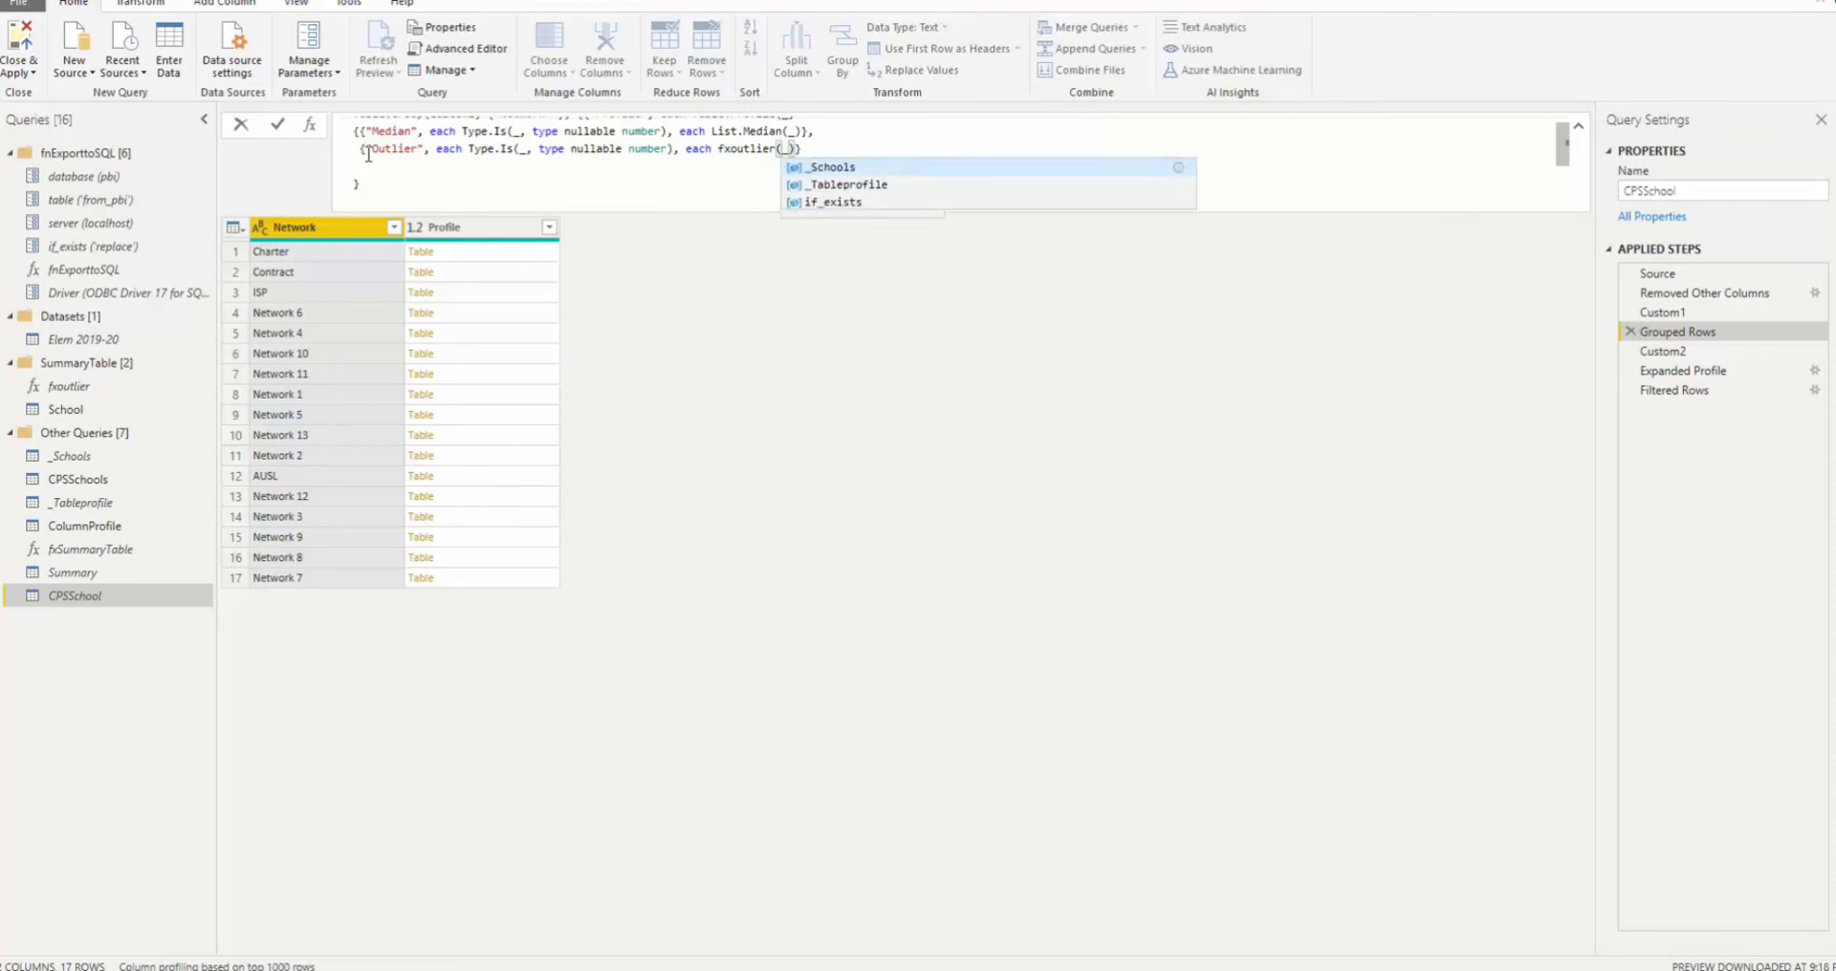
type(",")
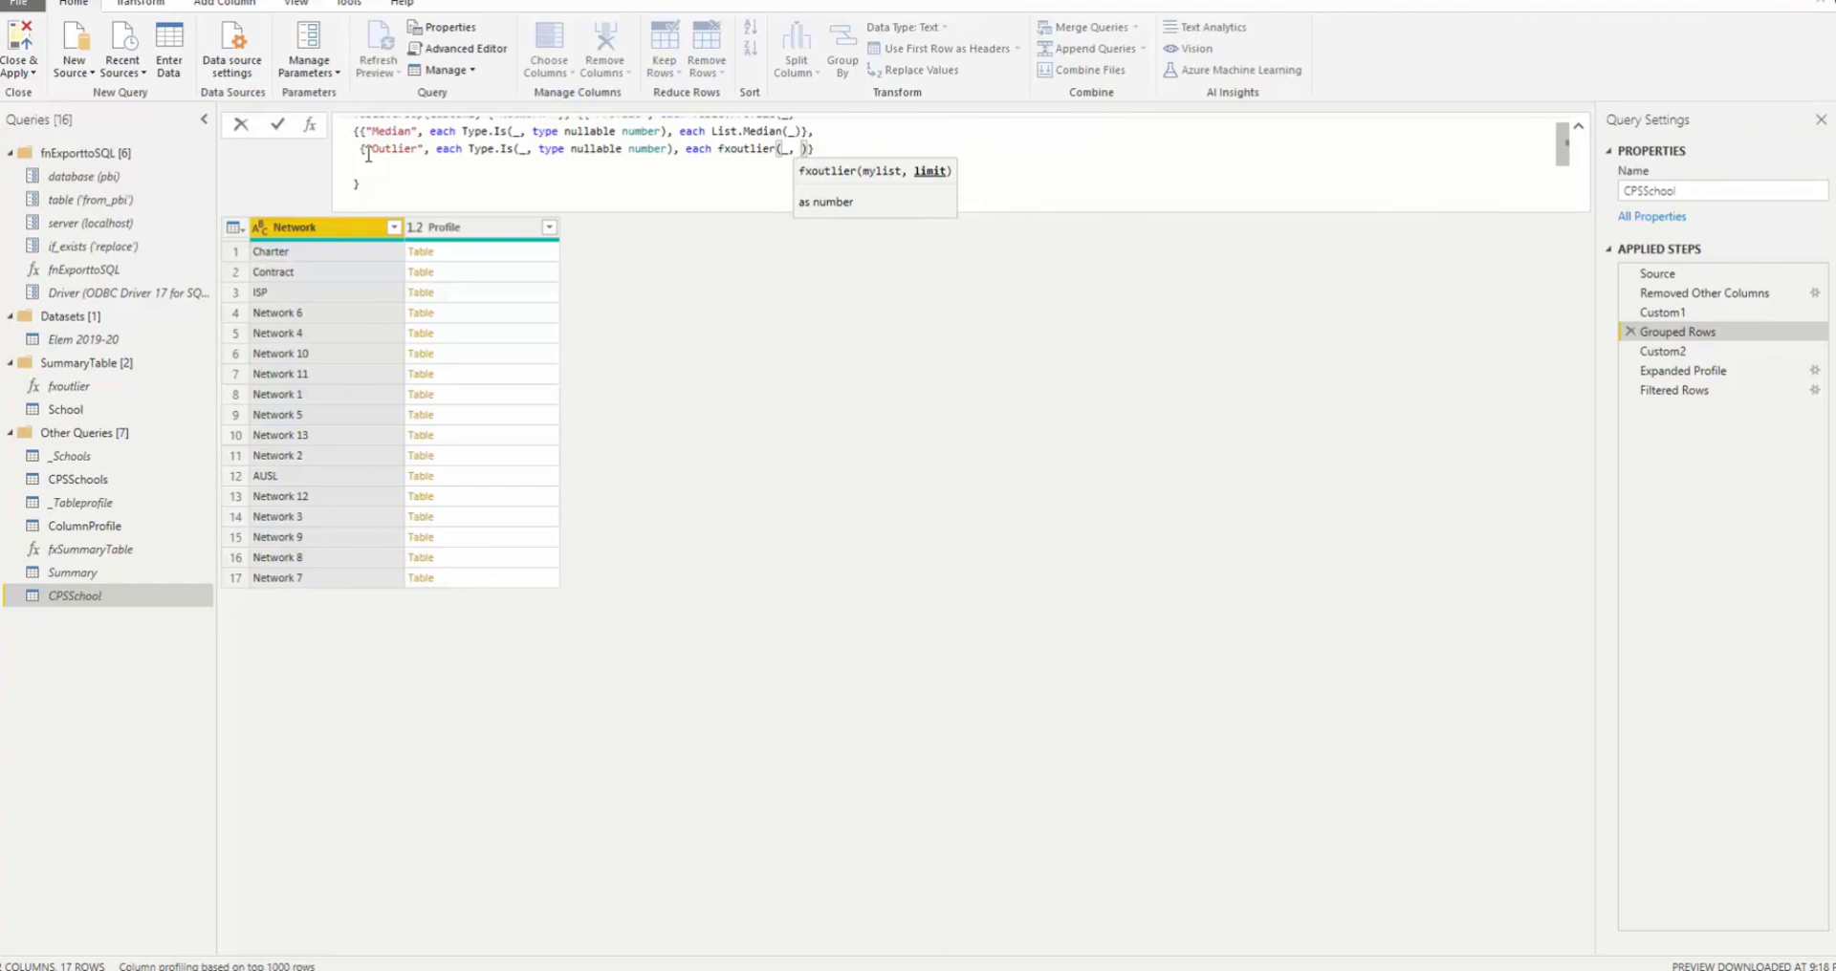
type("null")
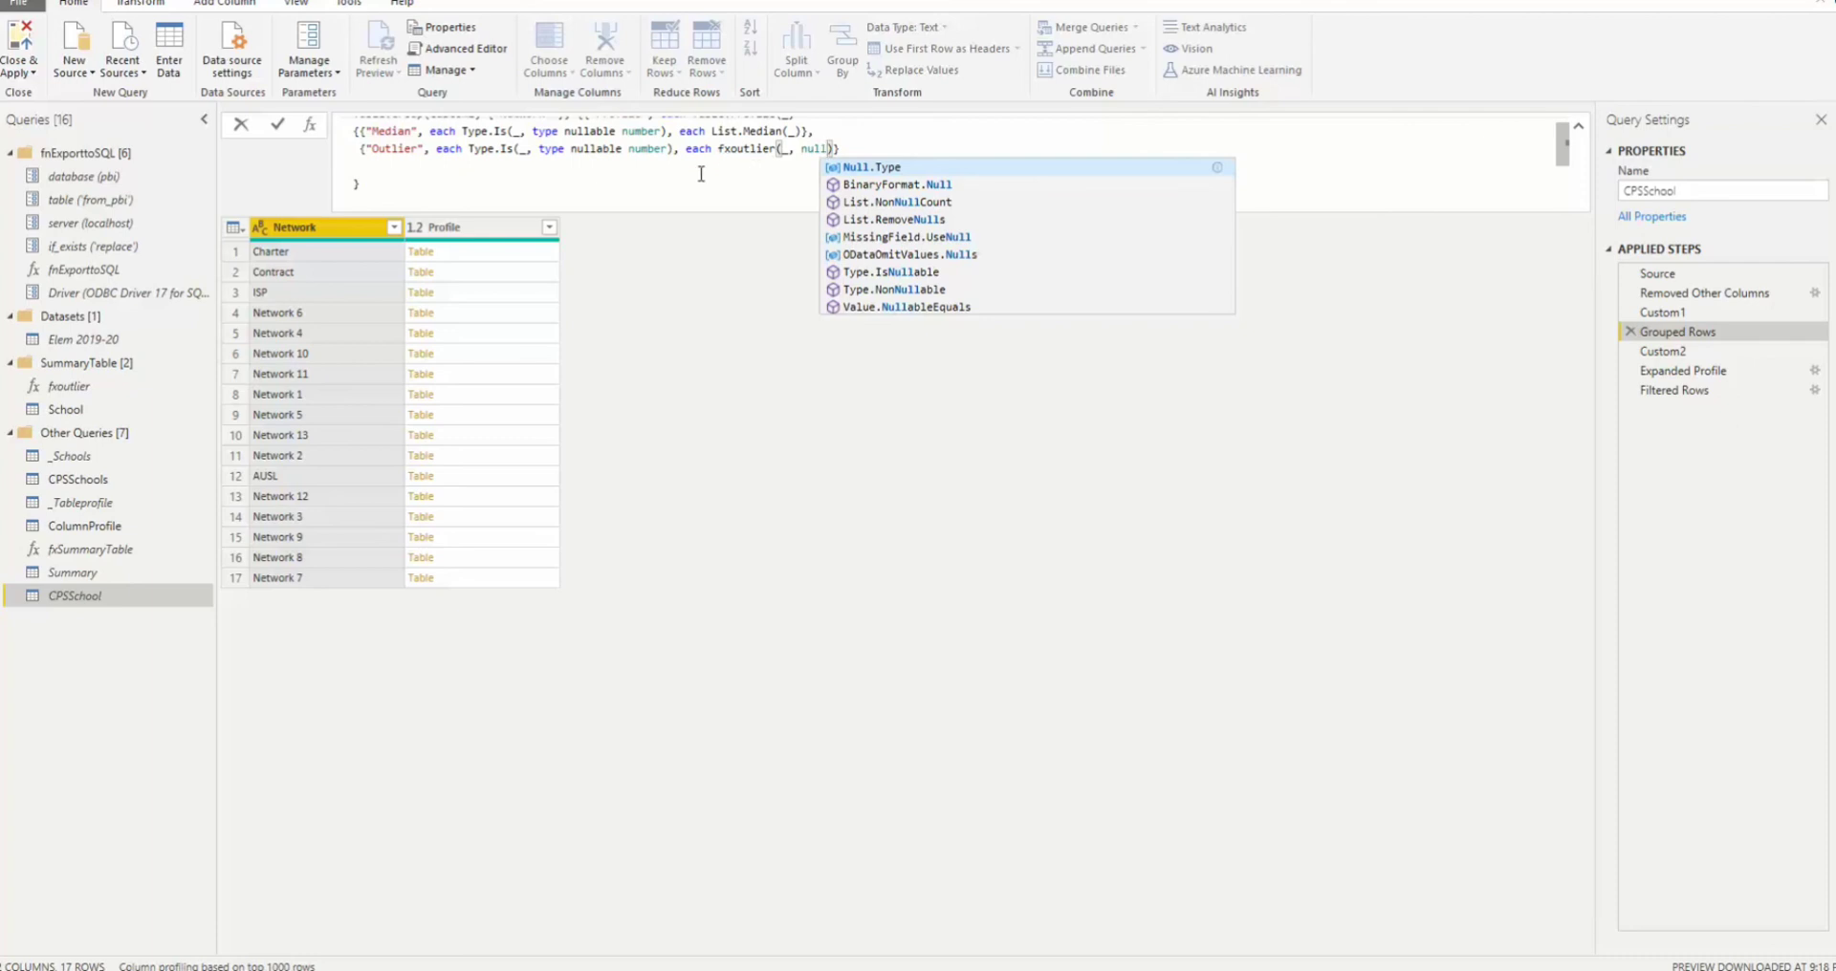
left_click(719, 286)
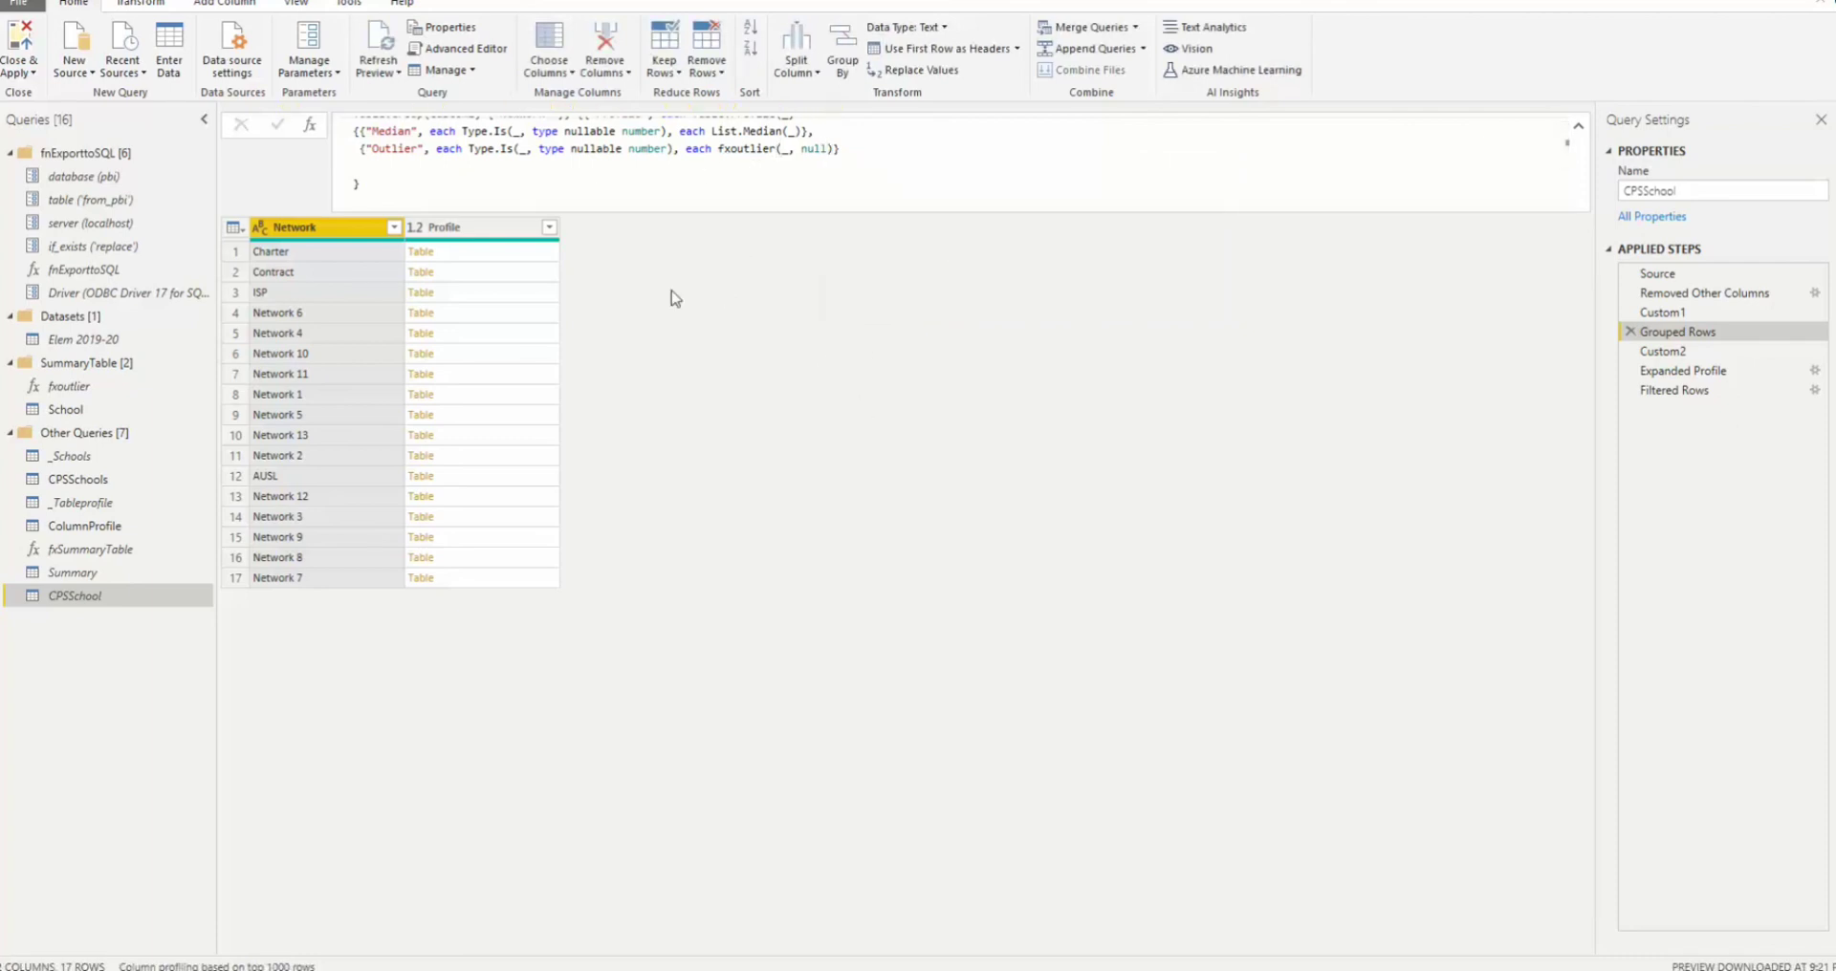
- Preview the Charter, Contract, ISP, Network 4 and Network 11 profiles, now showing Median and Outlier
left_click(481, 255)
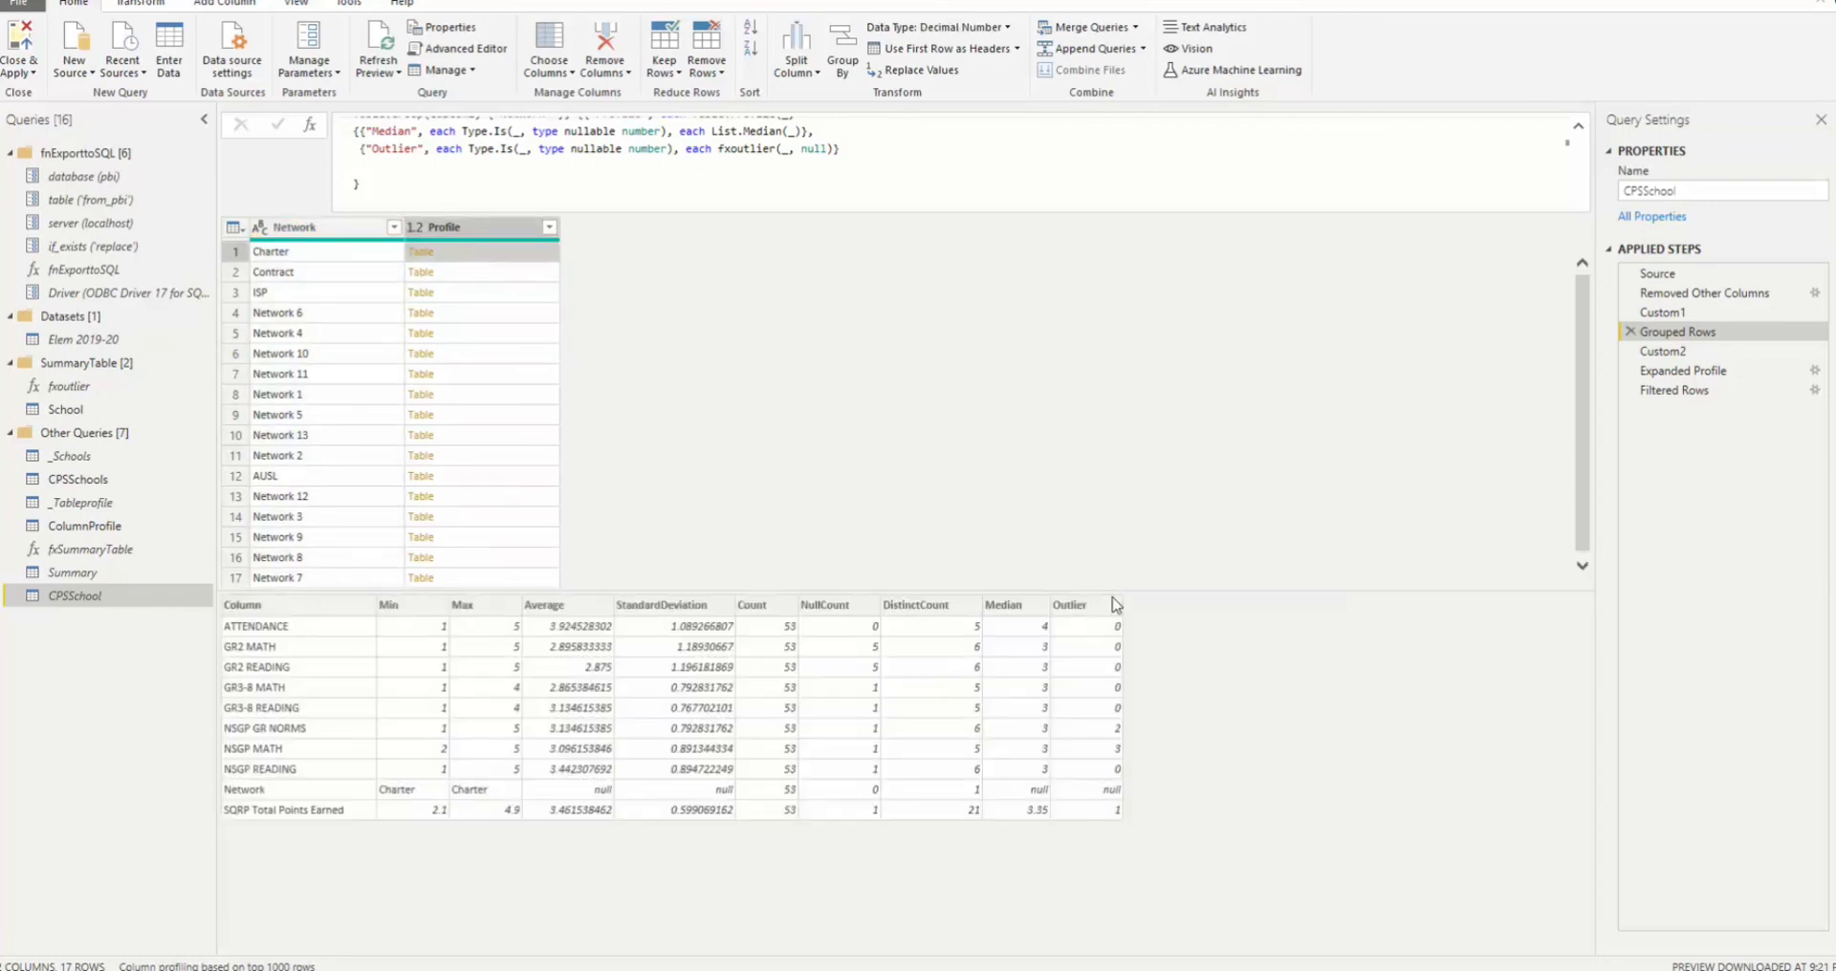
left_click(511, 274)
left_click(517, 292)
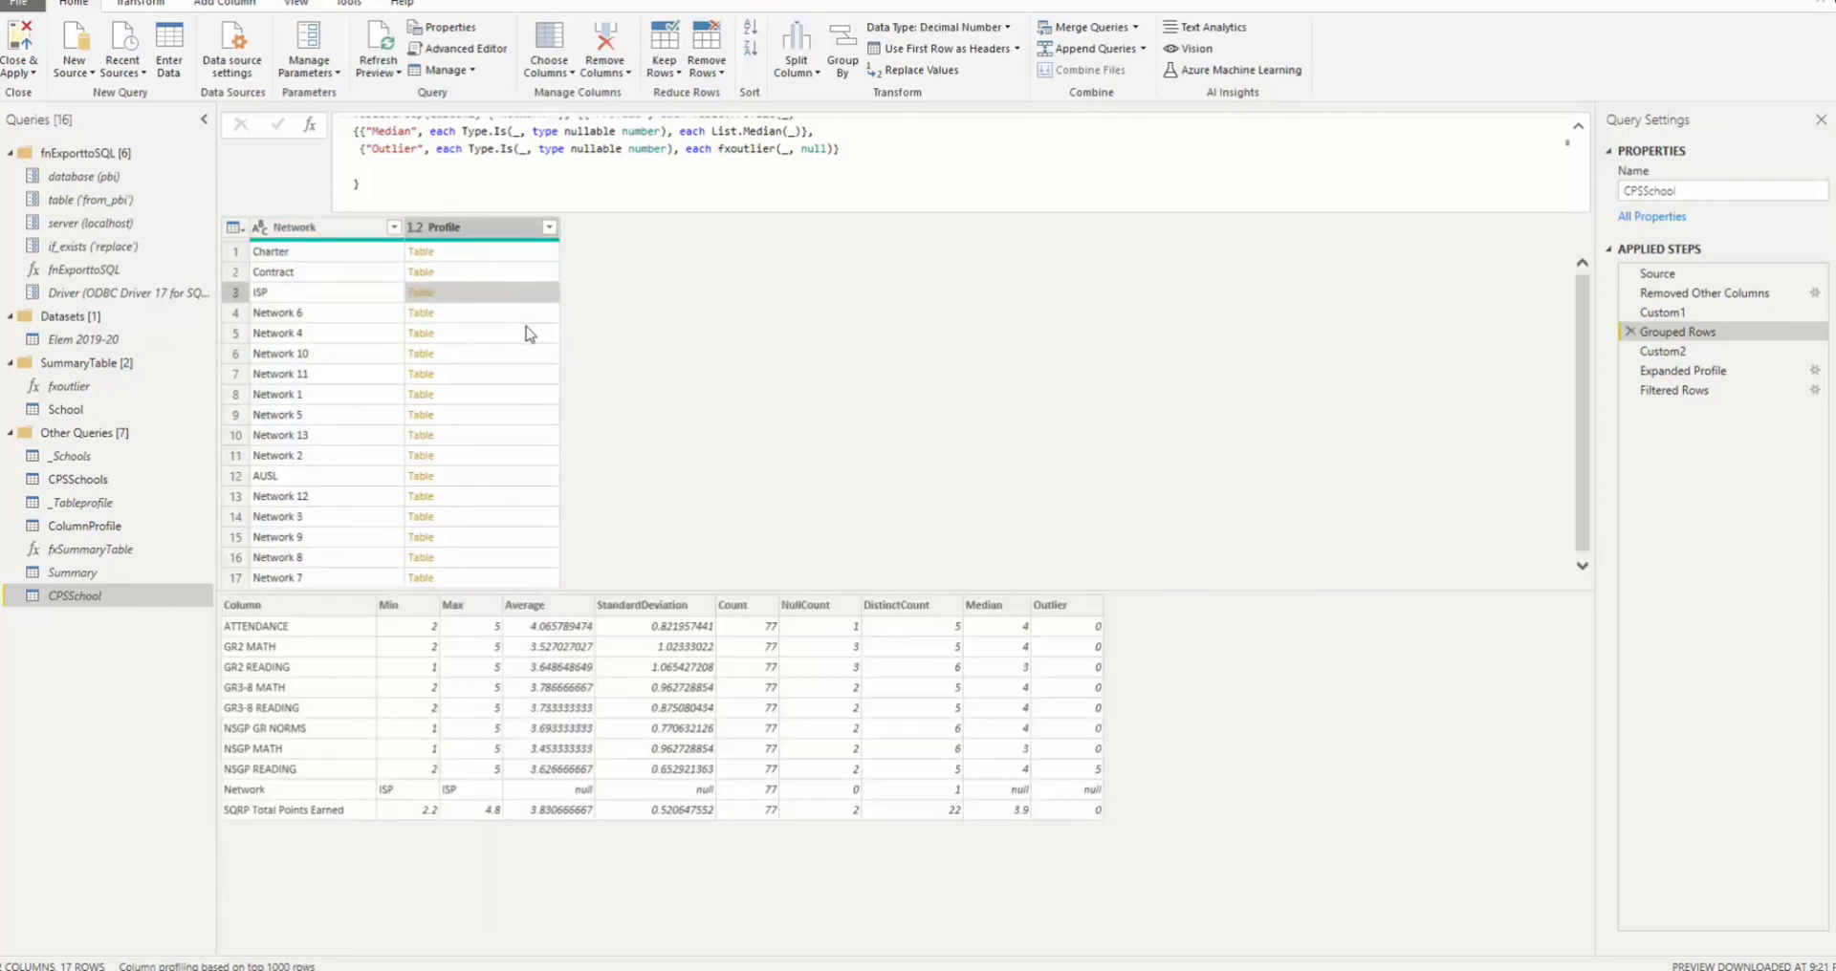
left_click(529, 339)
left_click(542, 371)
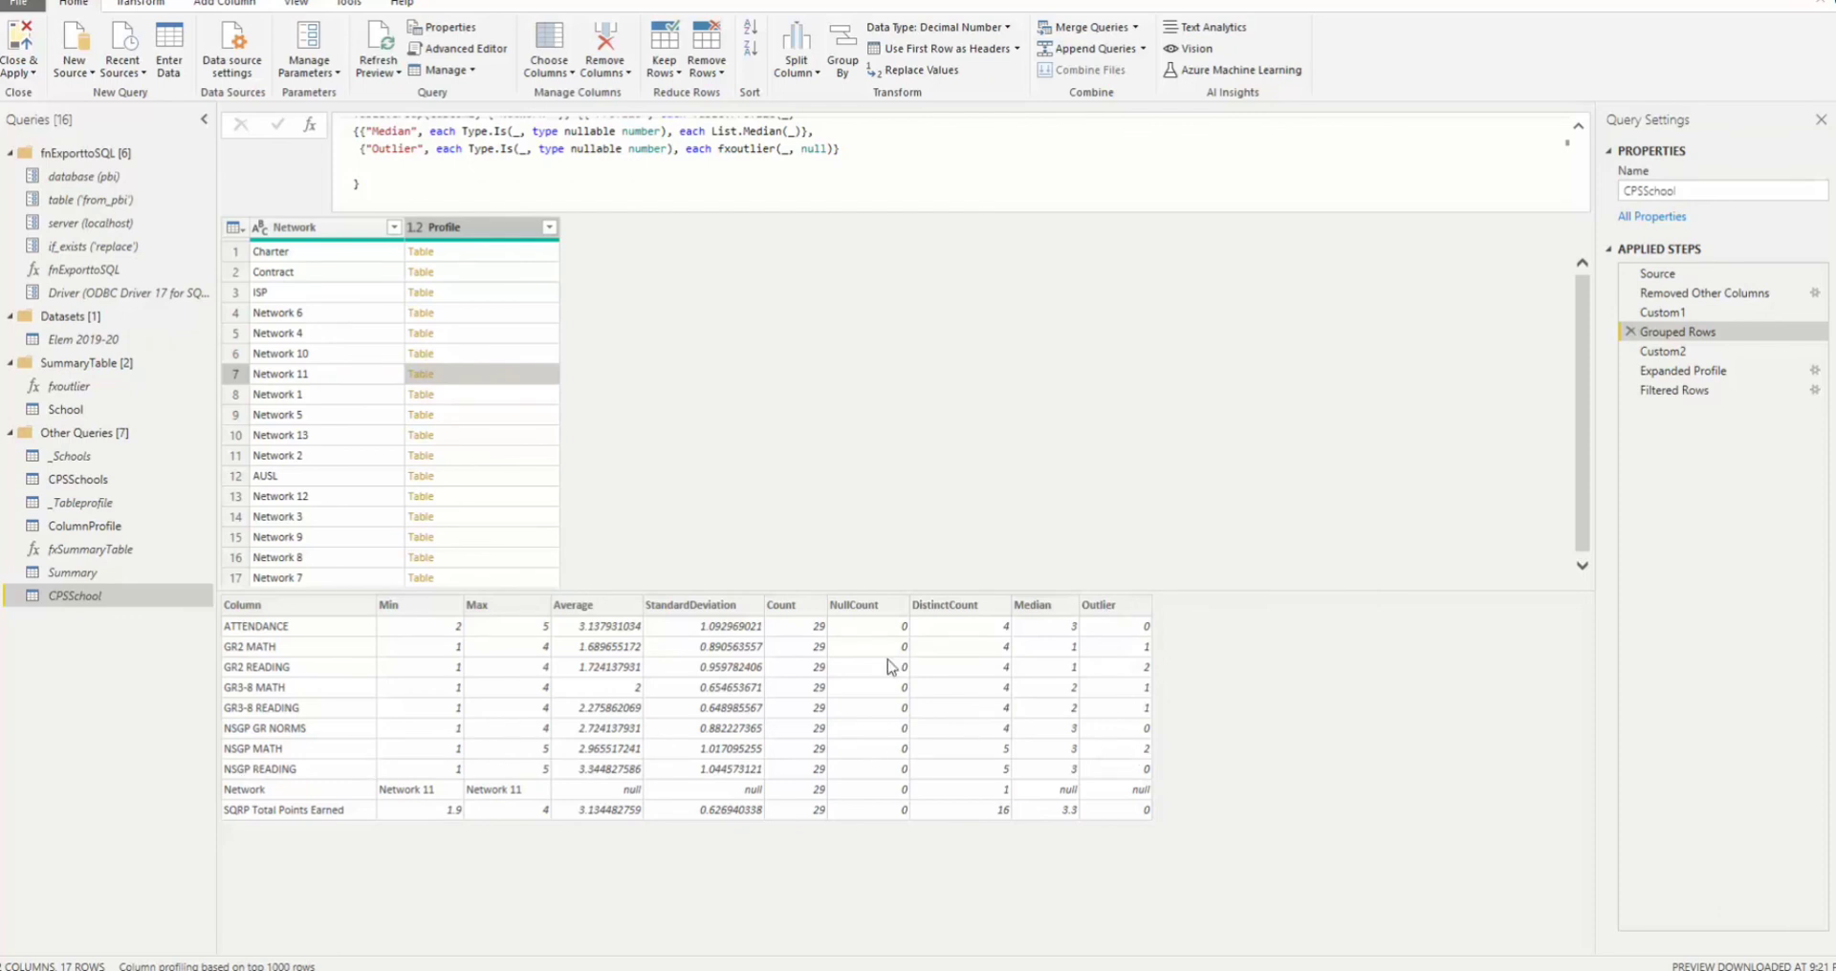
- At the Filtered Rows step, unpivot all columns except Network and Column into Attribute/Value rows
left_click(1668, 351)
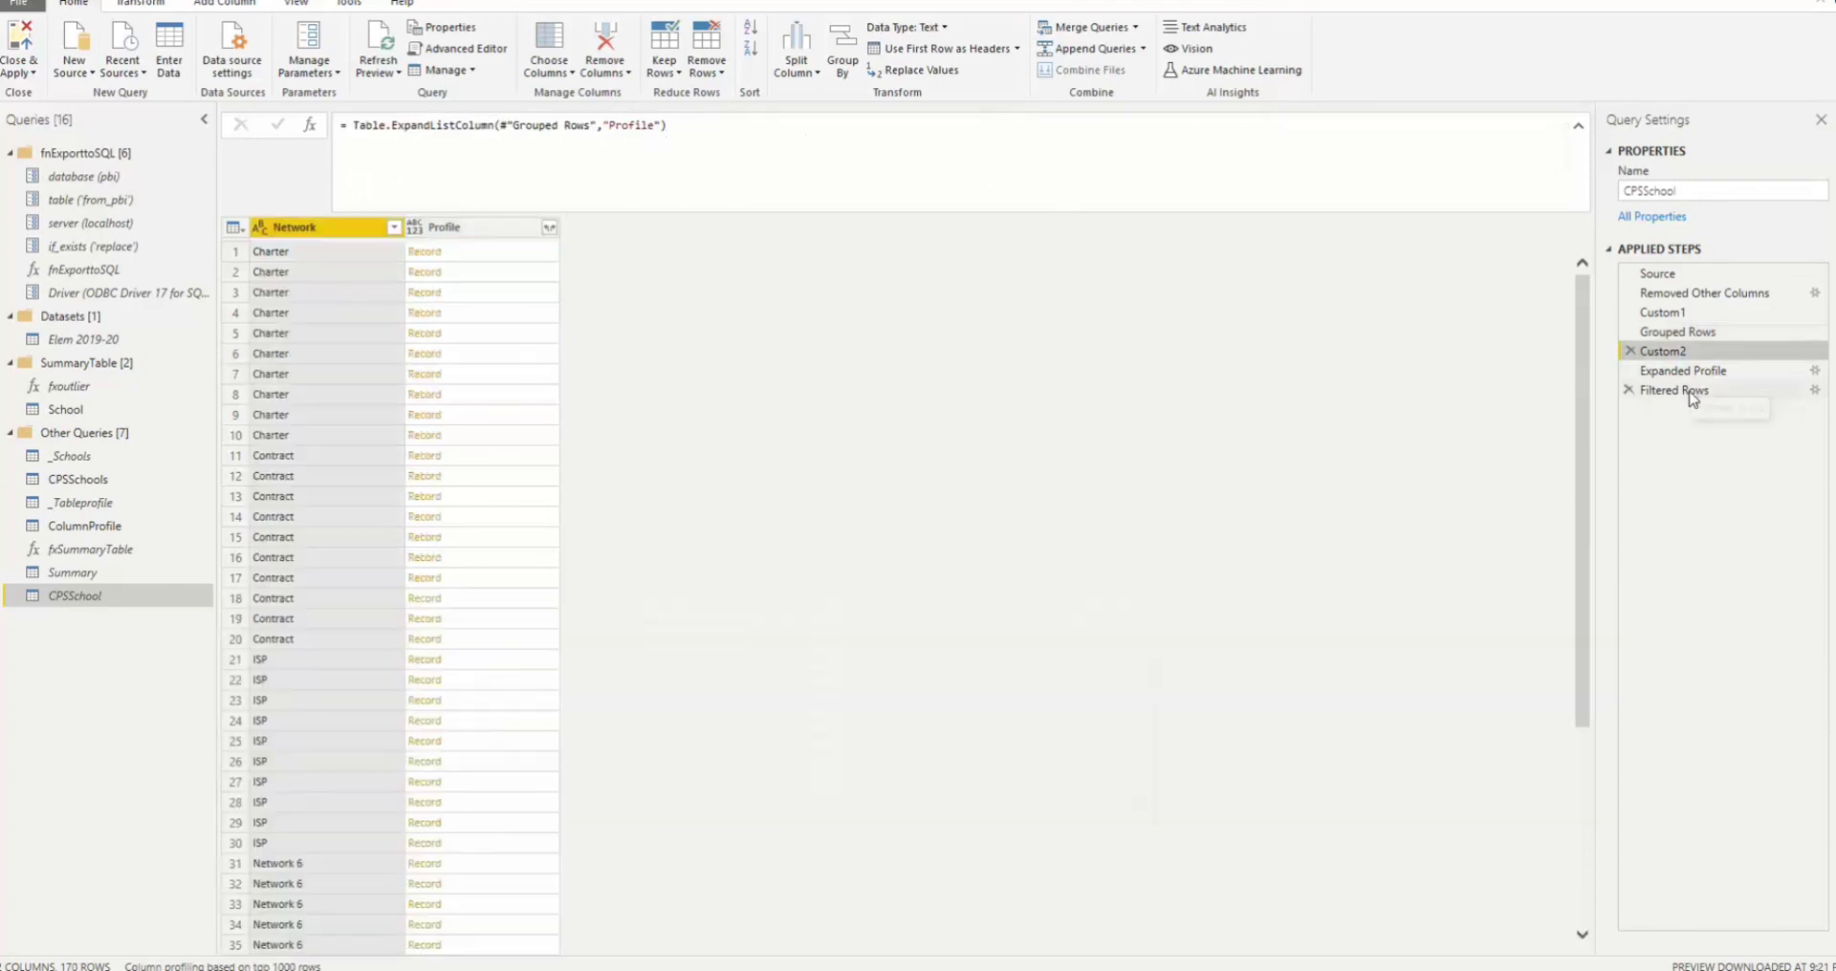
left_click(1692, 391)
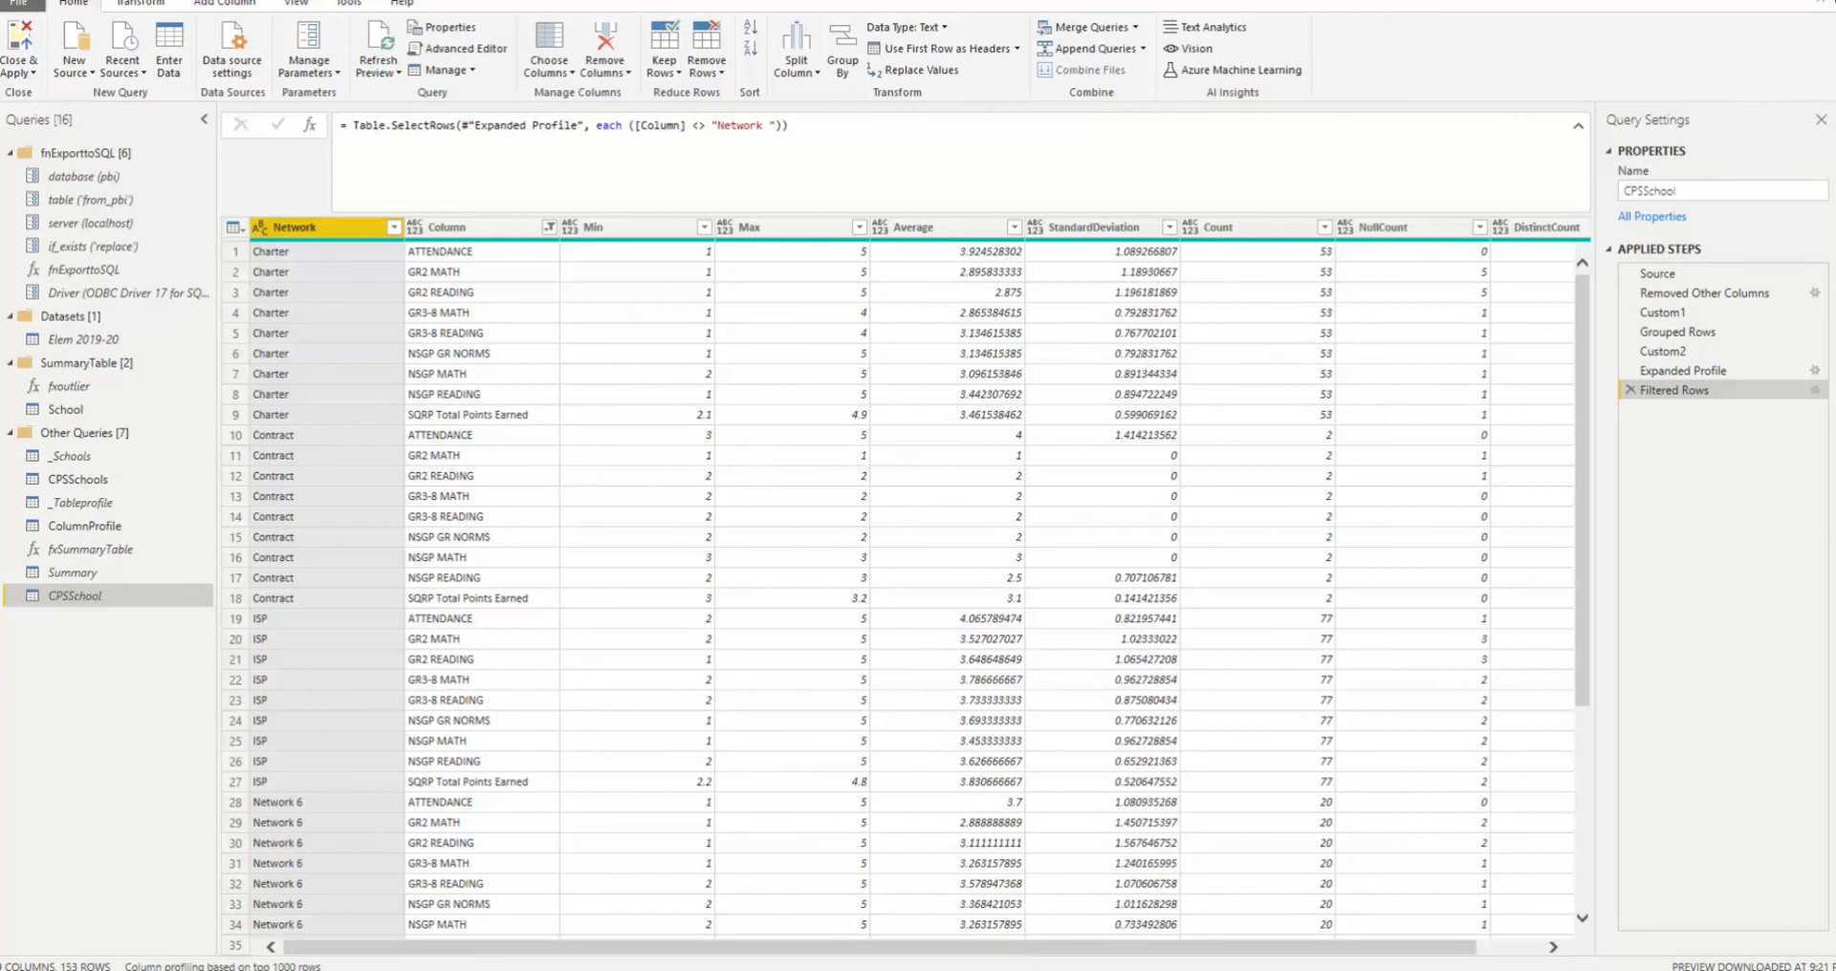
left_click(457, 230)
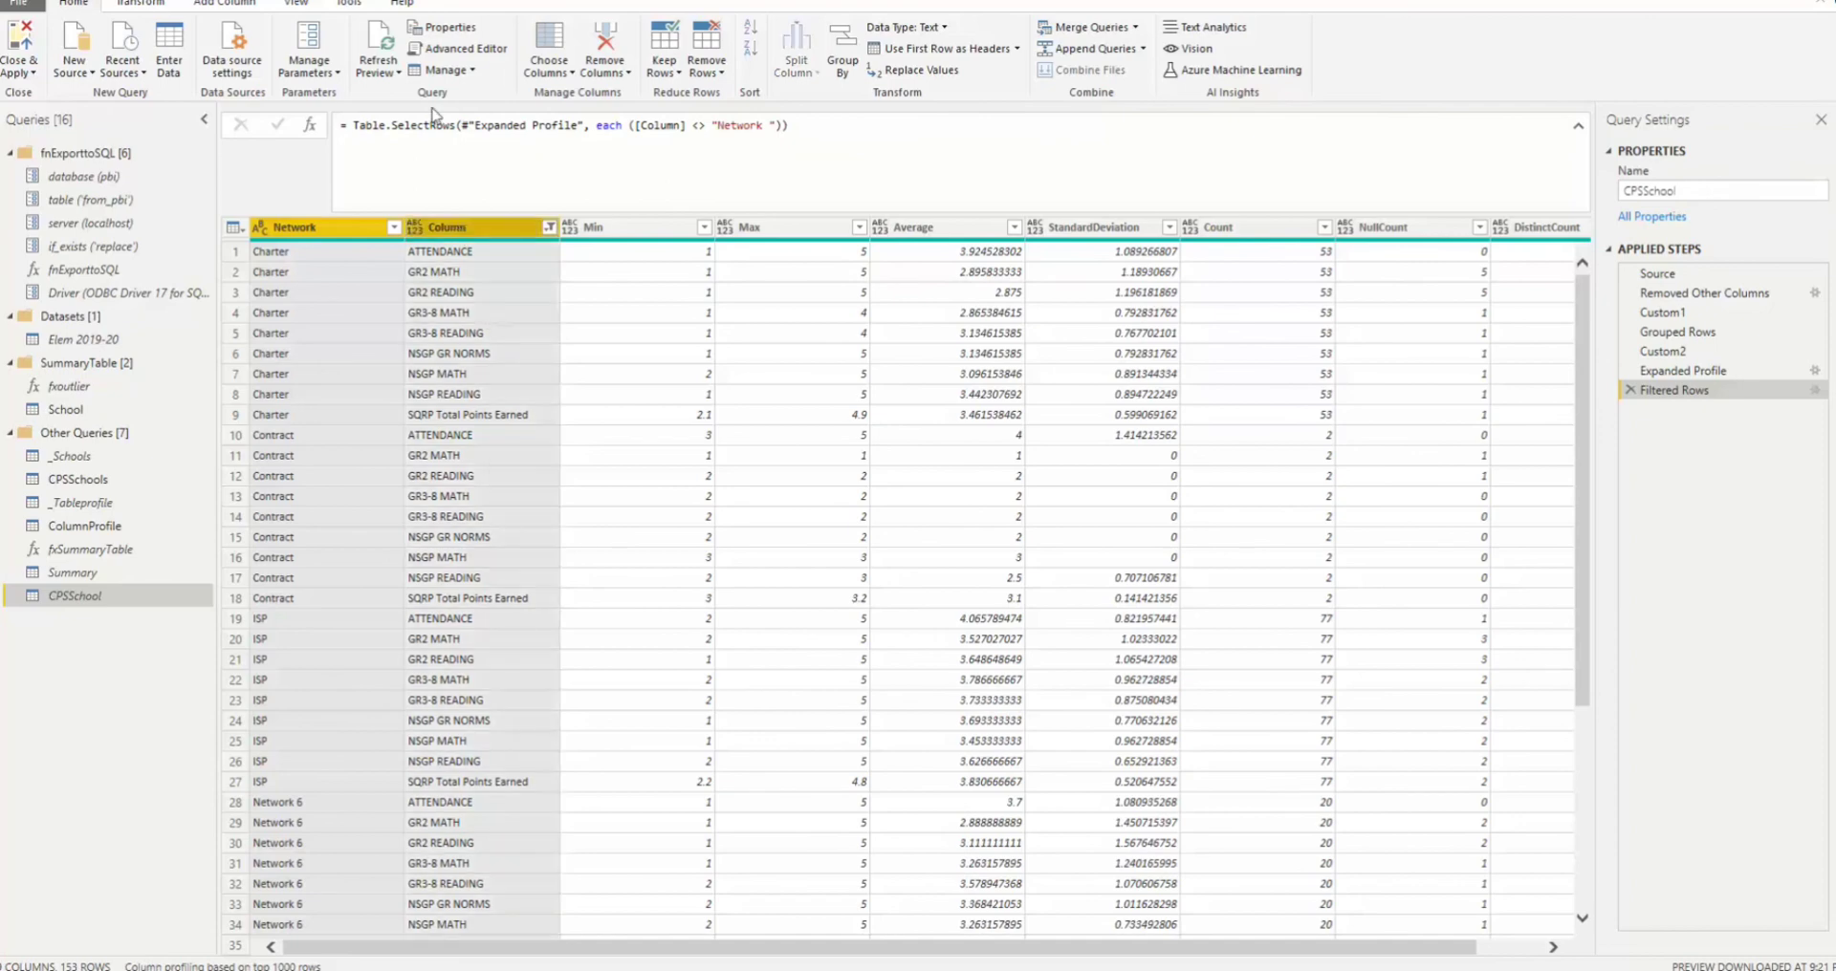
left_click(132, 5)
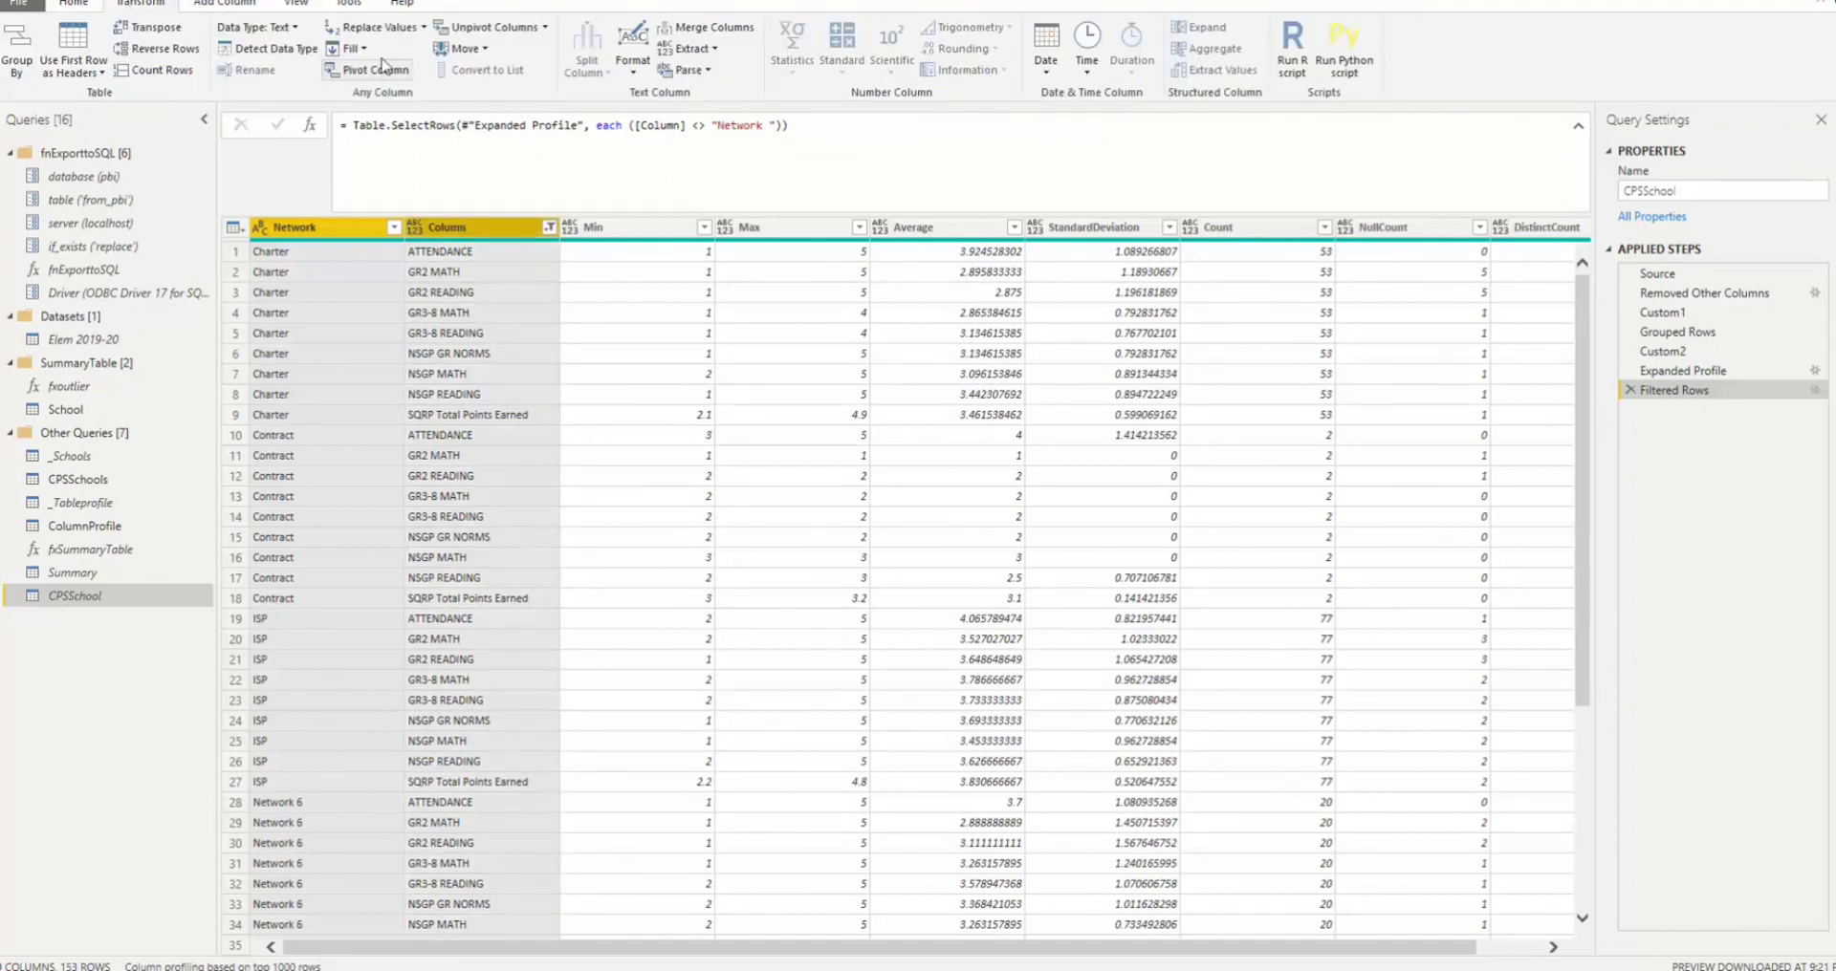
left_click(545, 27)
left_click(497, 72)
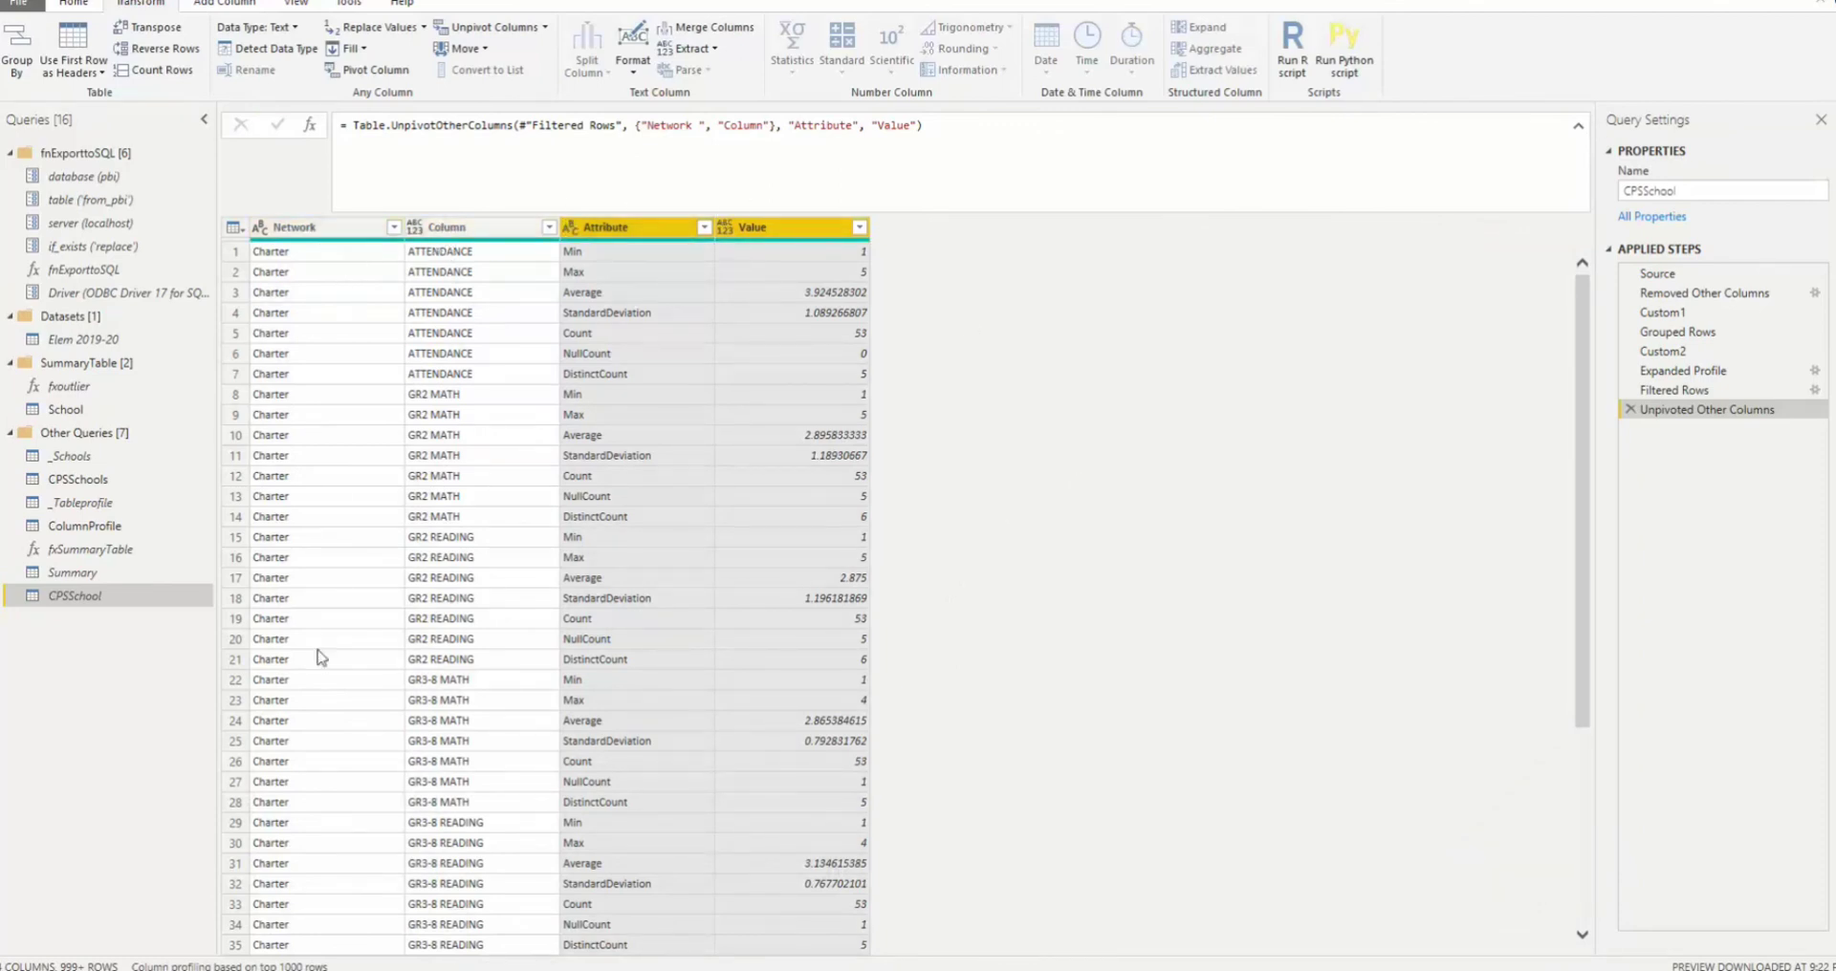
- Rename the unpivoted columns: Column becomes 'Metric' and Attribute becomes 'Statistics'
left_click(470, 233)
double_click(470, 233)
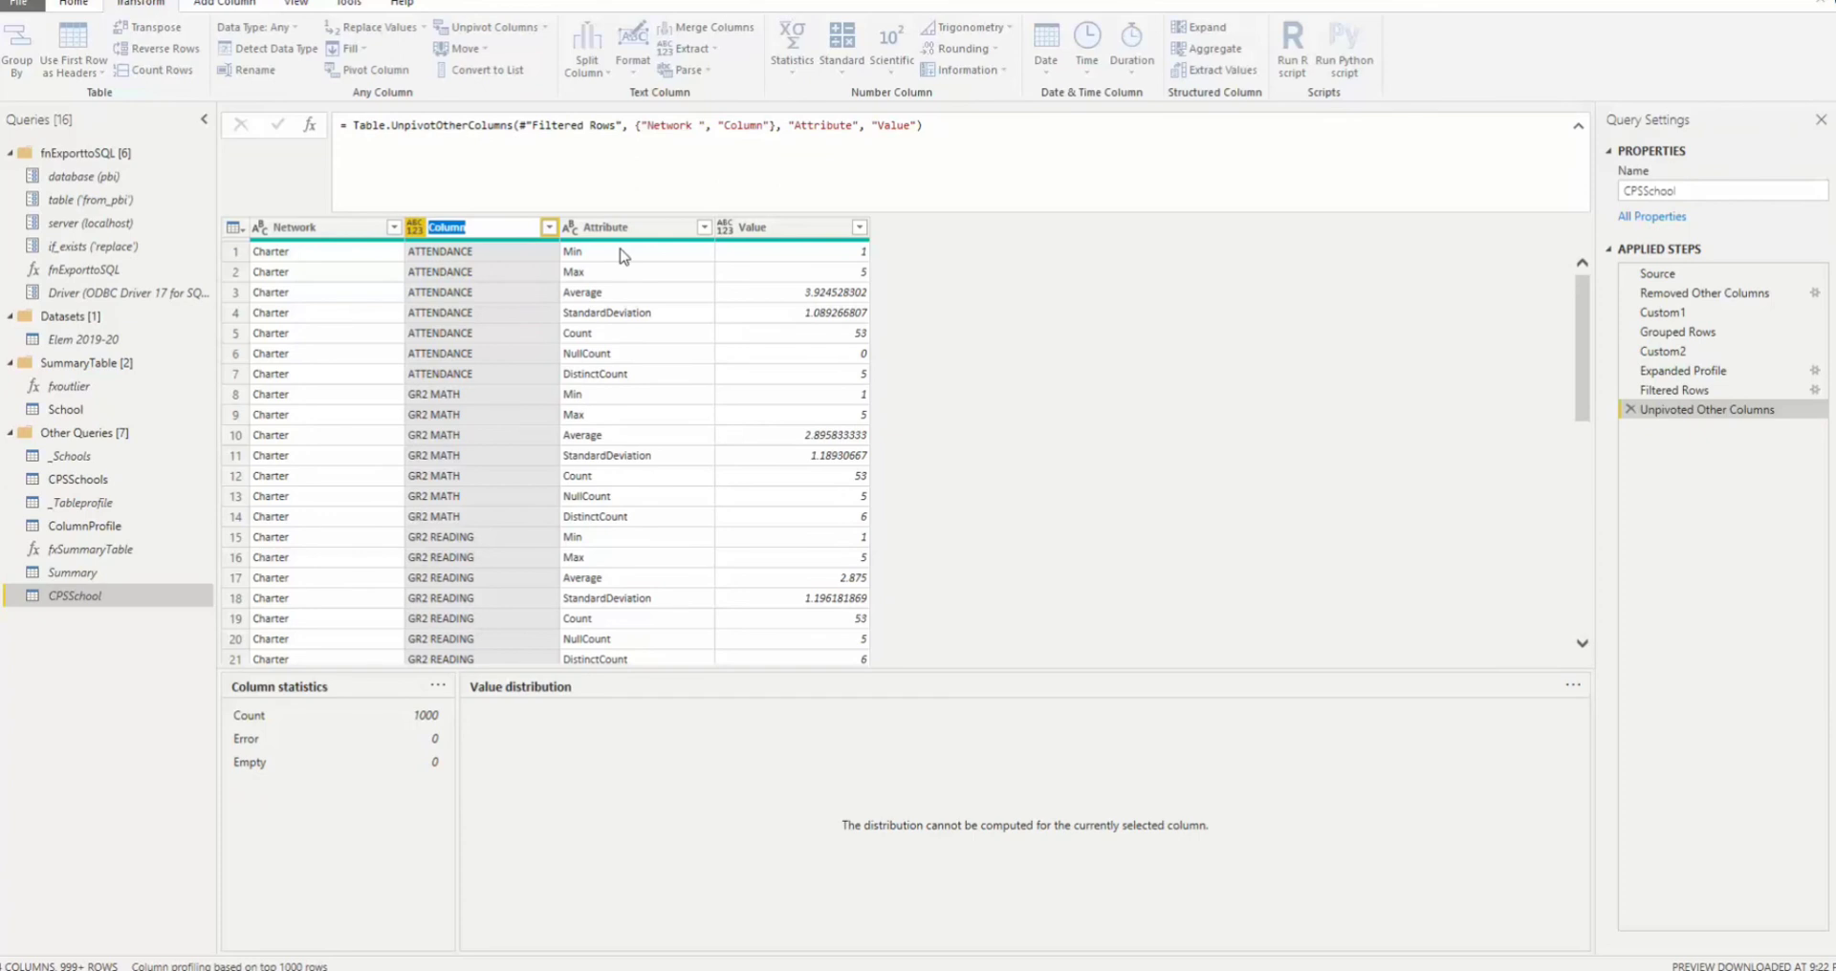
type("Metric")
left_click(1197, 506)
double_click(656, 227)
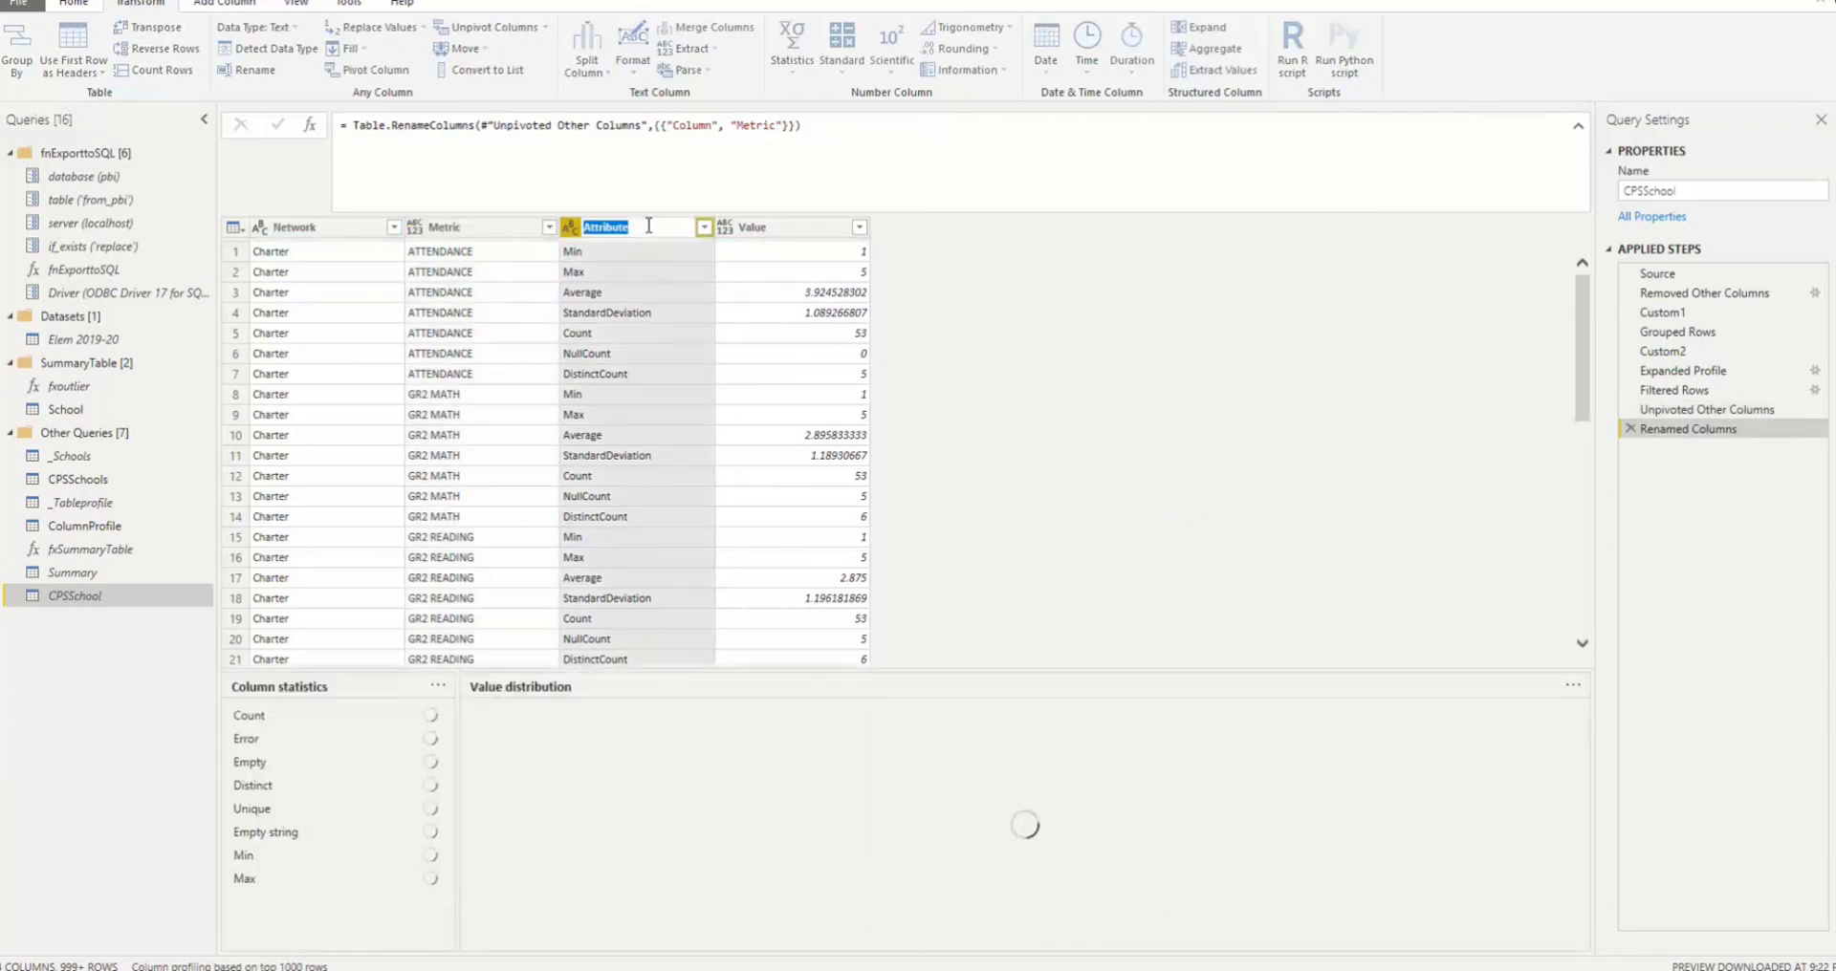
type("Statistics")
left_click(1001, 375)
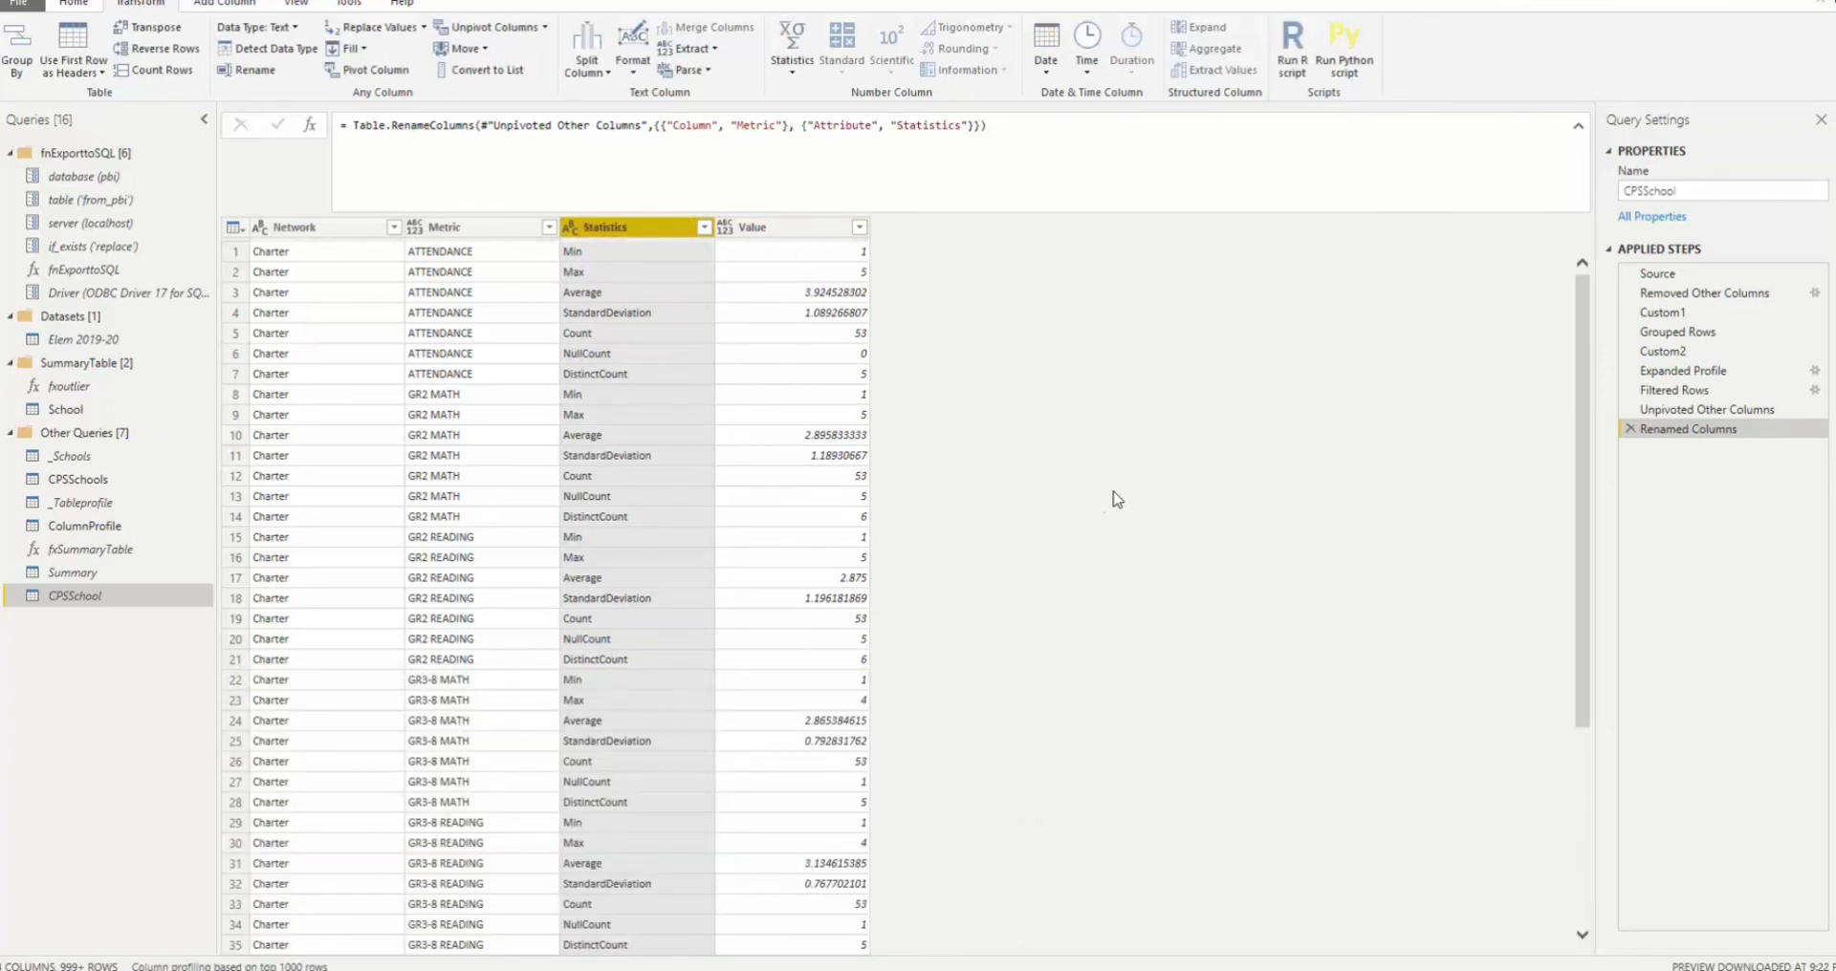
left_click(74, 4)
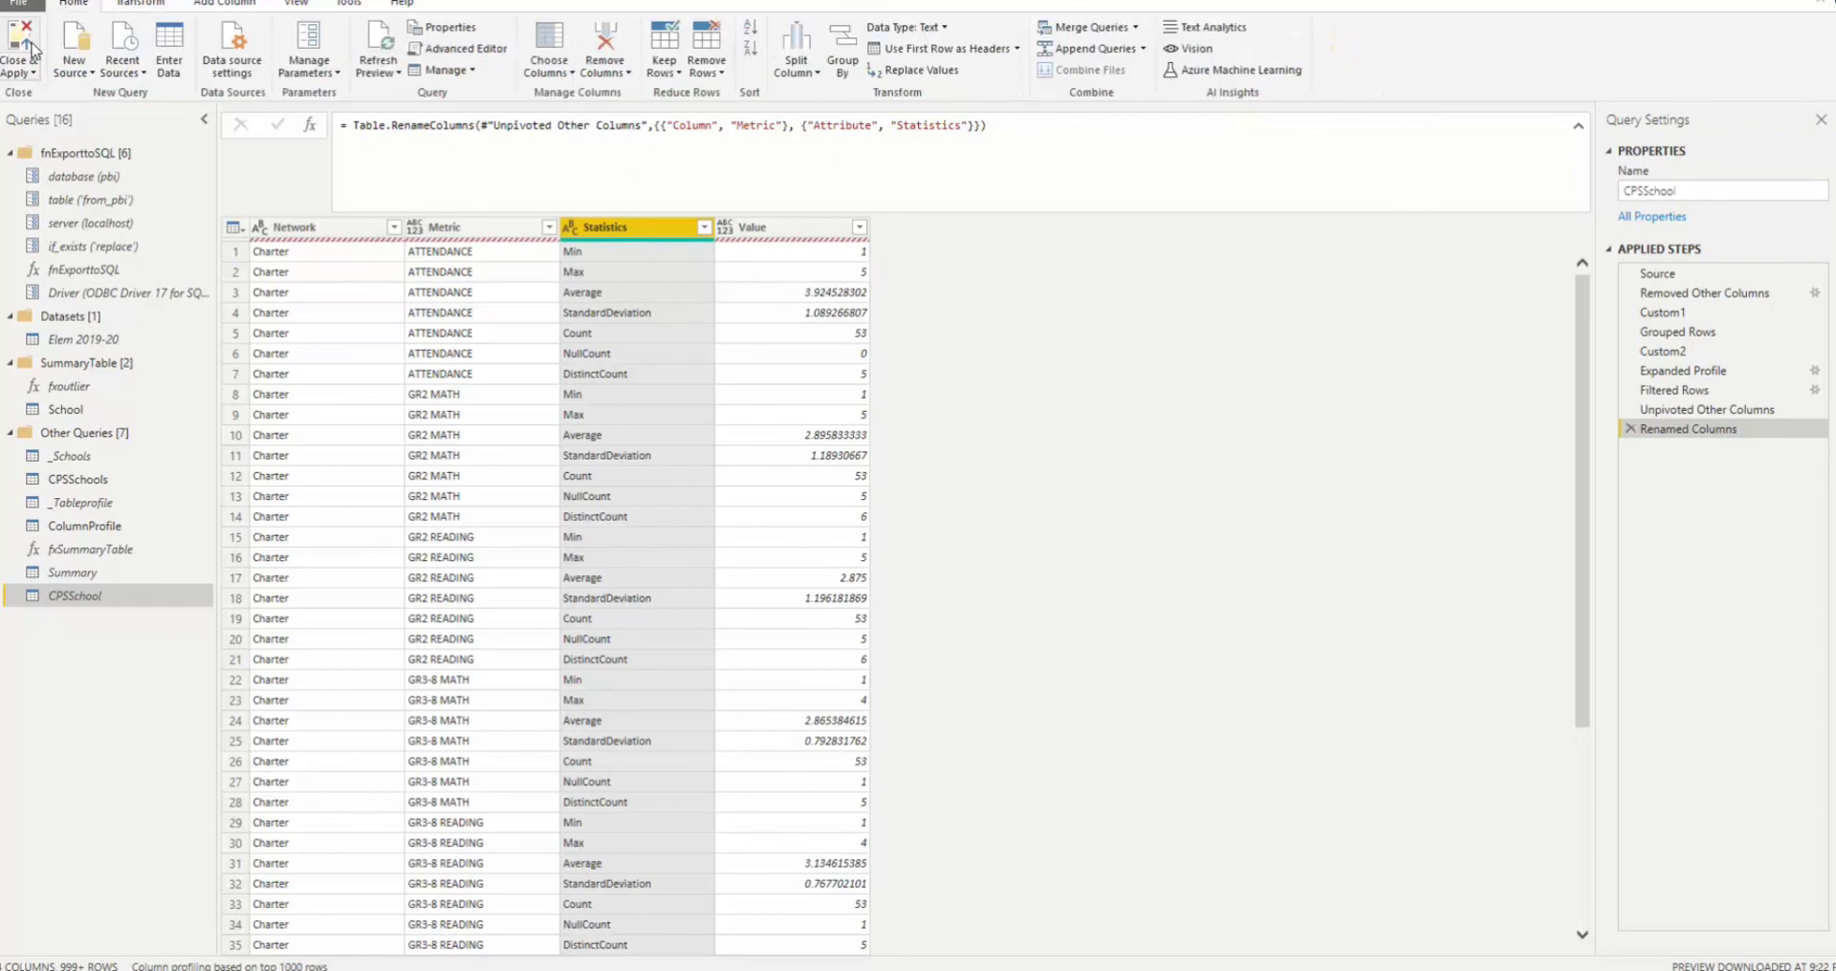
- Apply the query changes and show the Summary page with its slicers and Outliers By Network chart
left_click(15, 38)
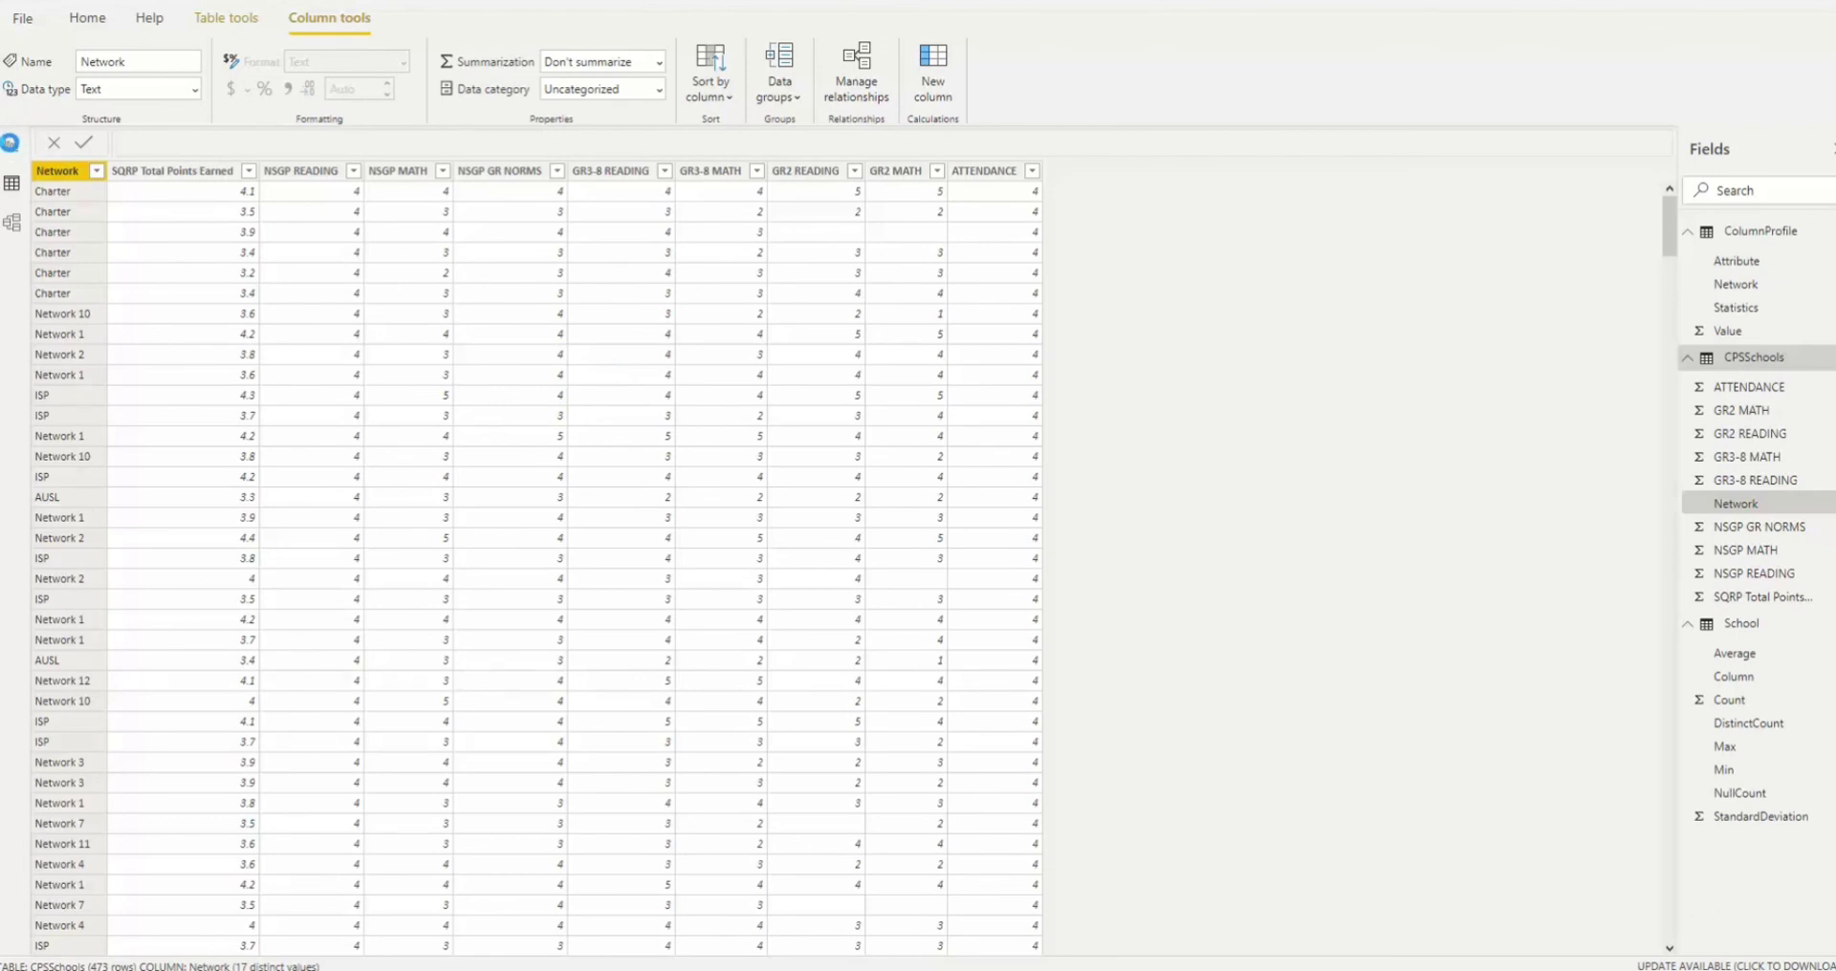
left_click(12, 150)
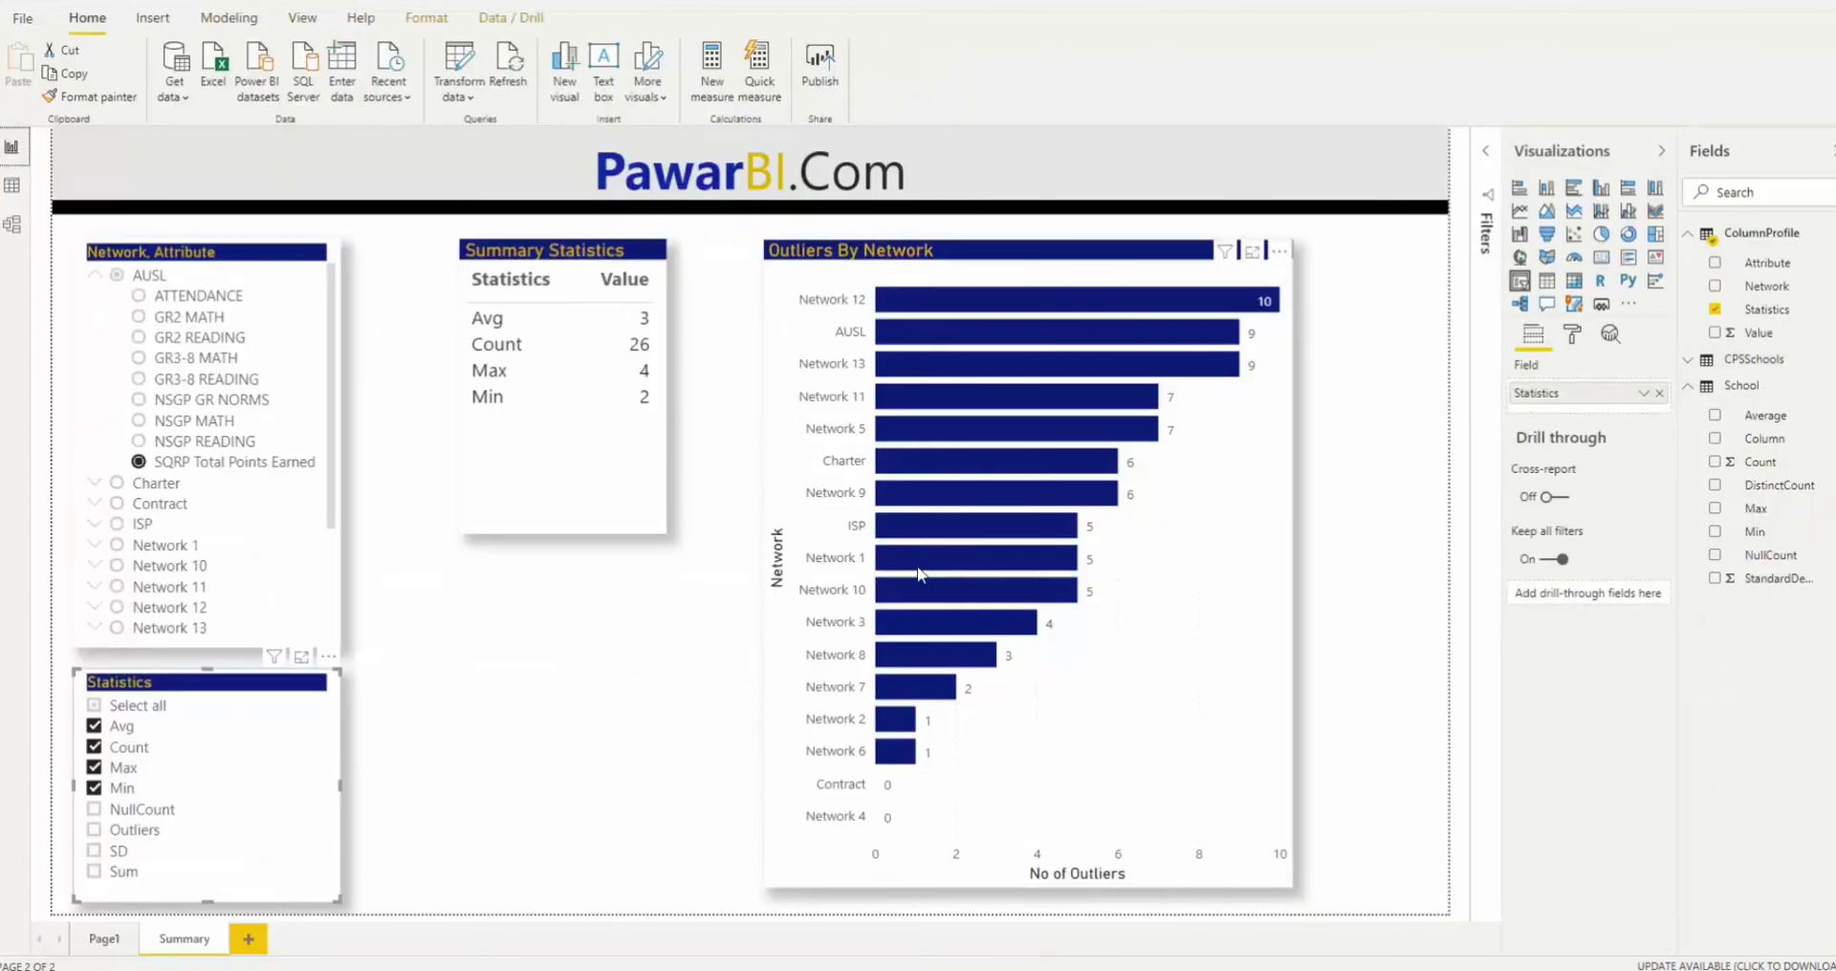
left_click(553, 653)
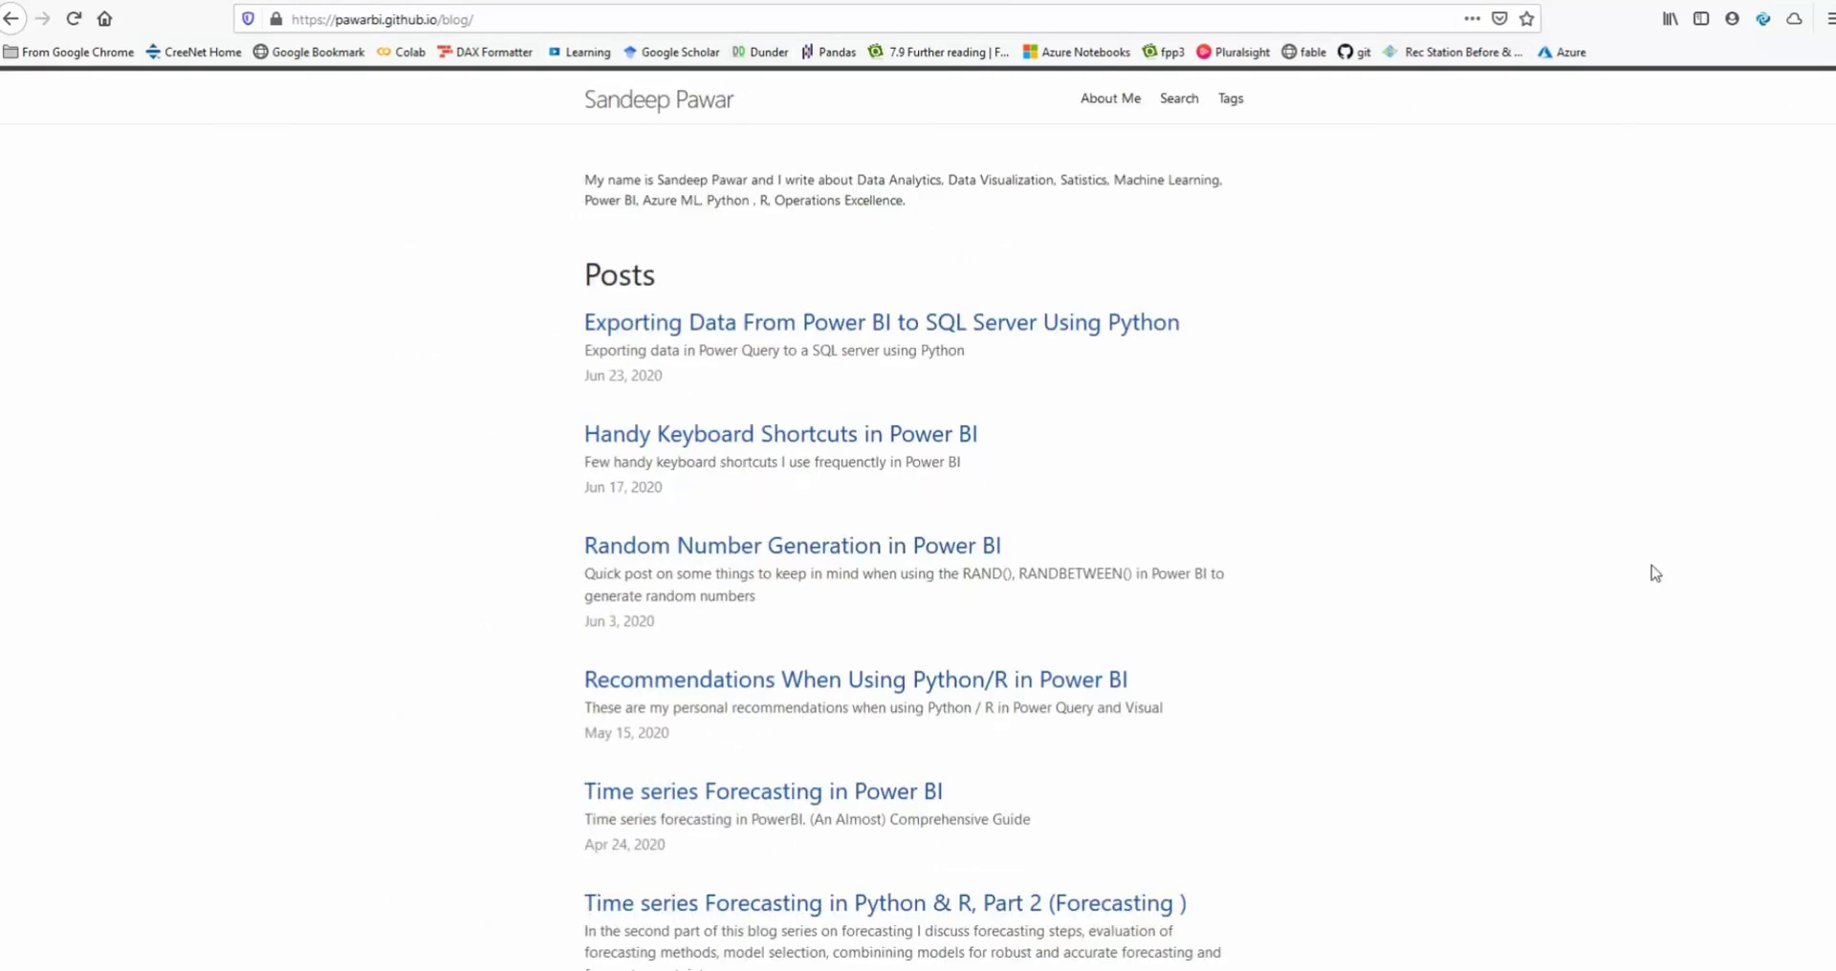
- Return to the Power BI 'summary statistics' report window and leave the PawarBI.Com title text box
mouse_move(392, 969)
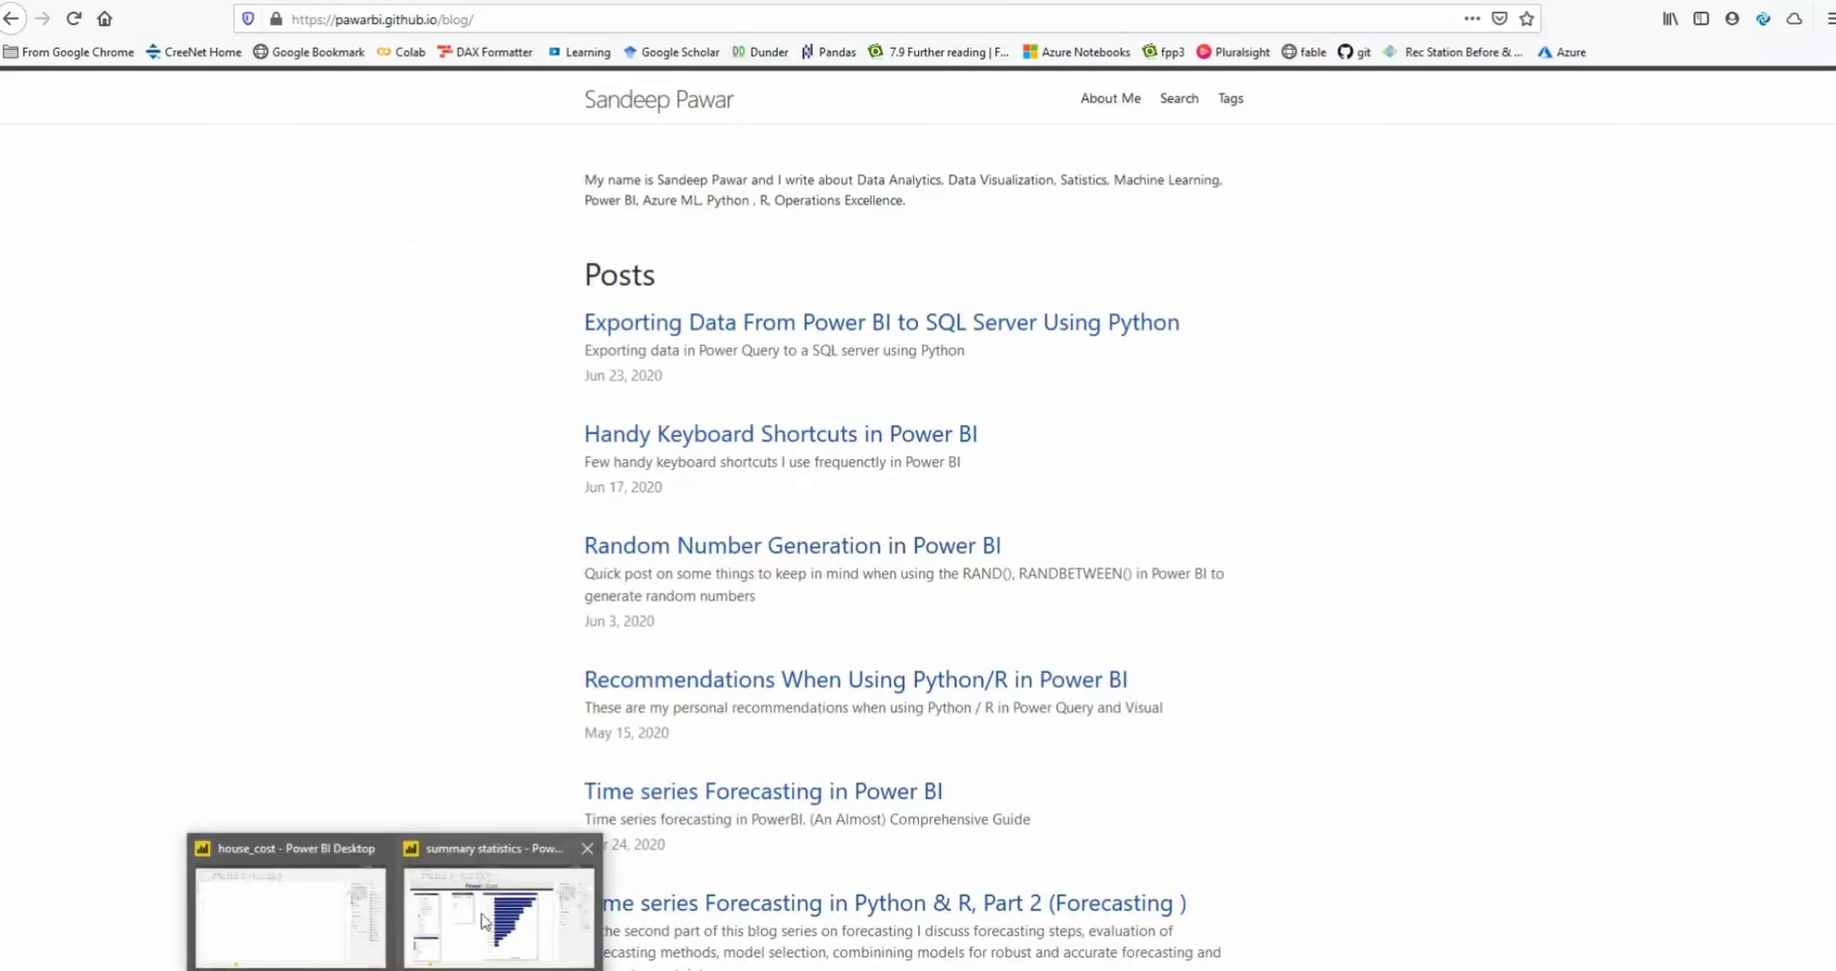
left_click(485, 923)
left_click_drag(594, 172, 908, 172)
left_click(574, 669)
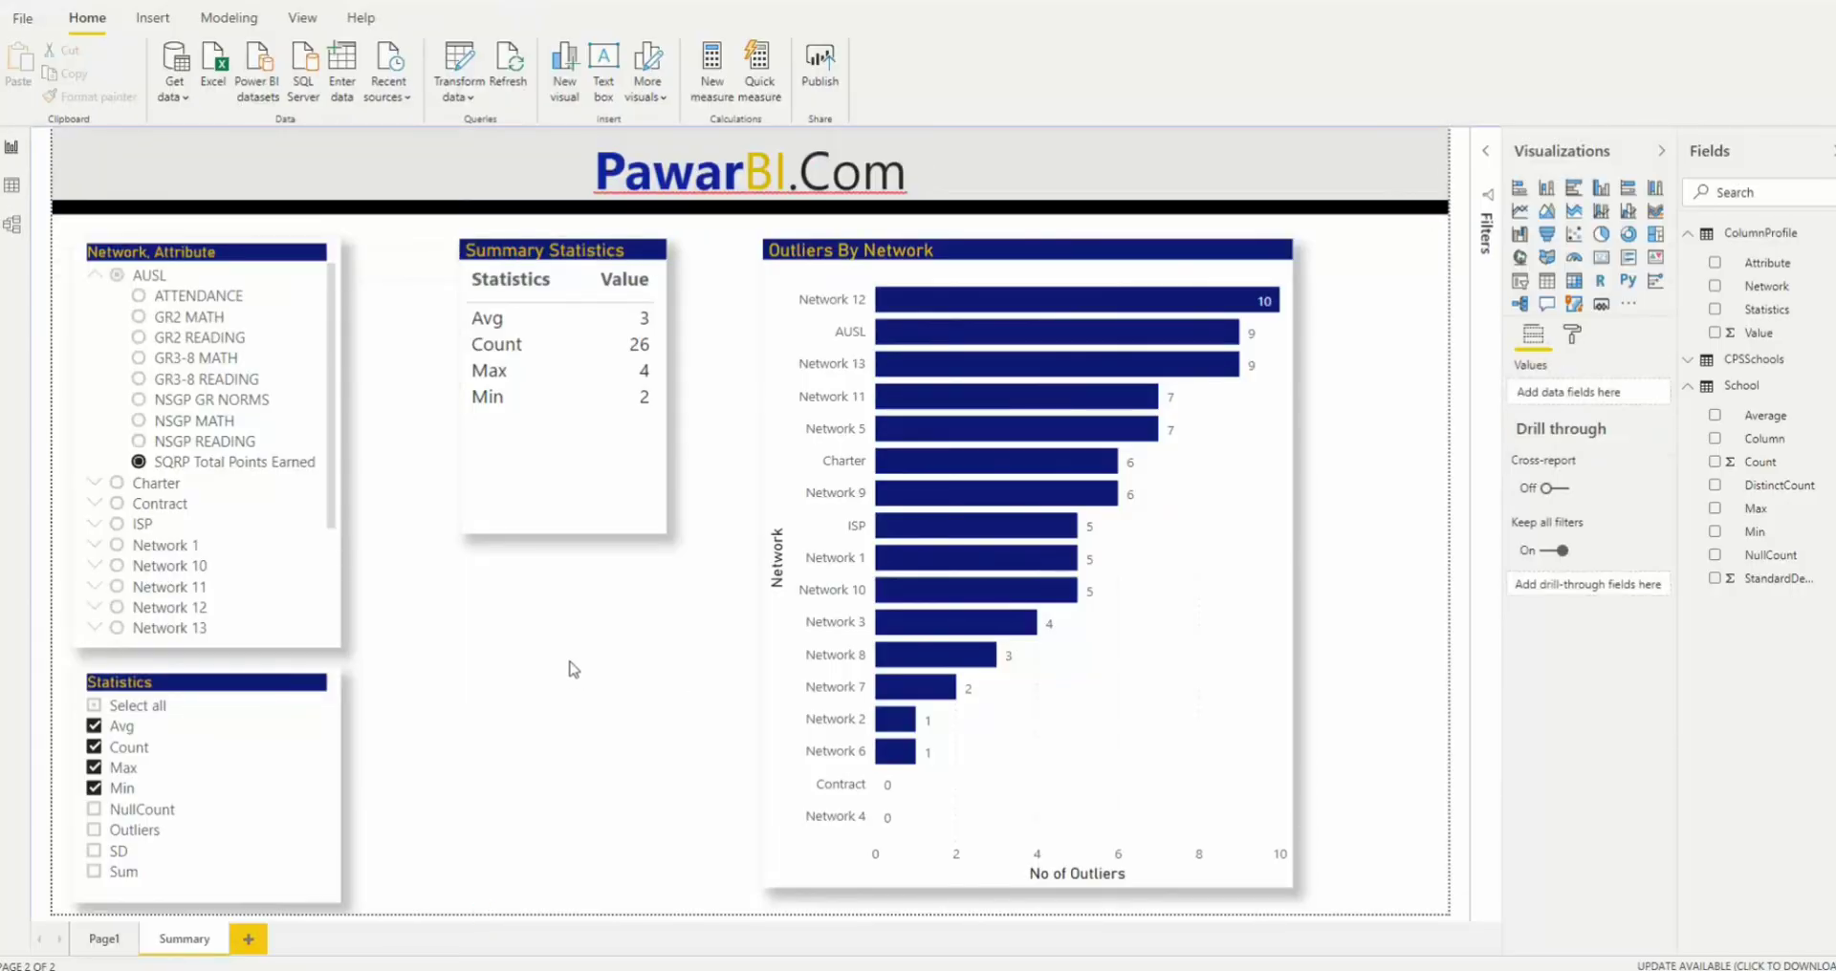